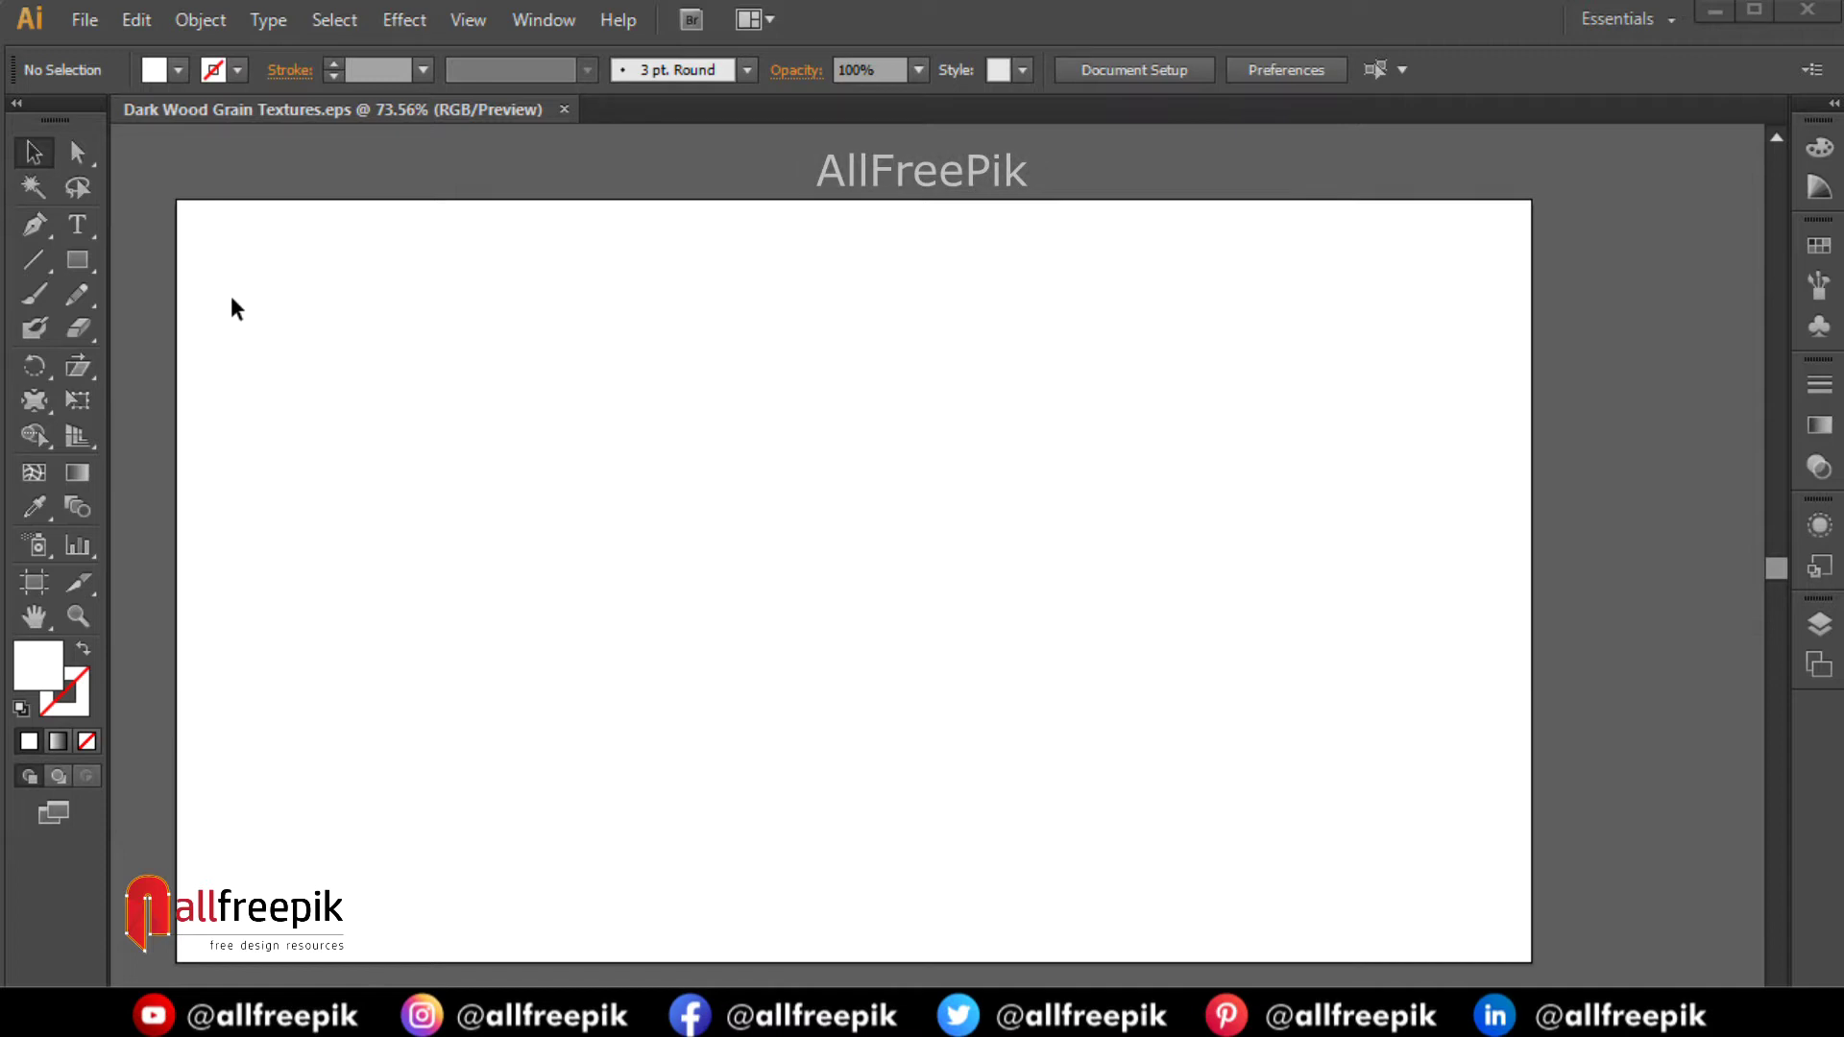
Draw a thin vertical rectangle along the artboard's left edge, spanning nearly its full height.
{"action": "left_click", "coordinate": [79, 265]}
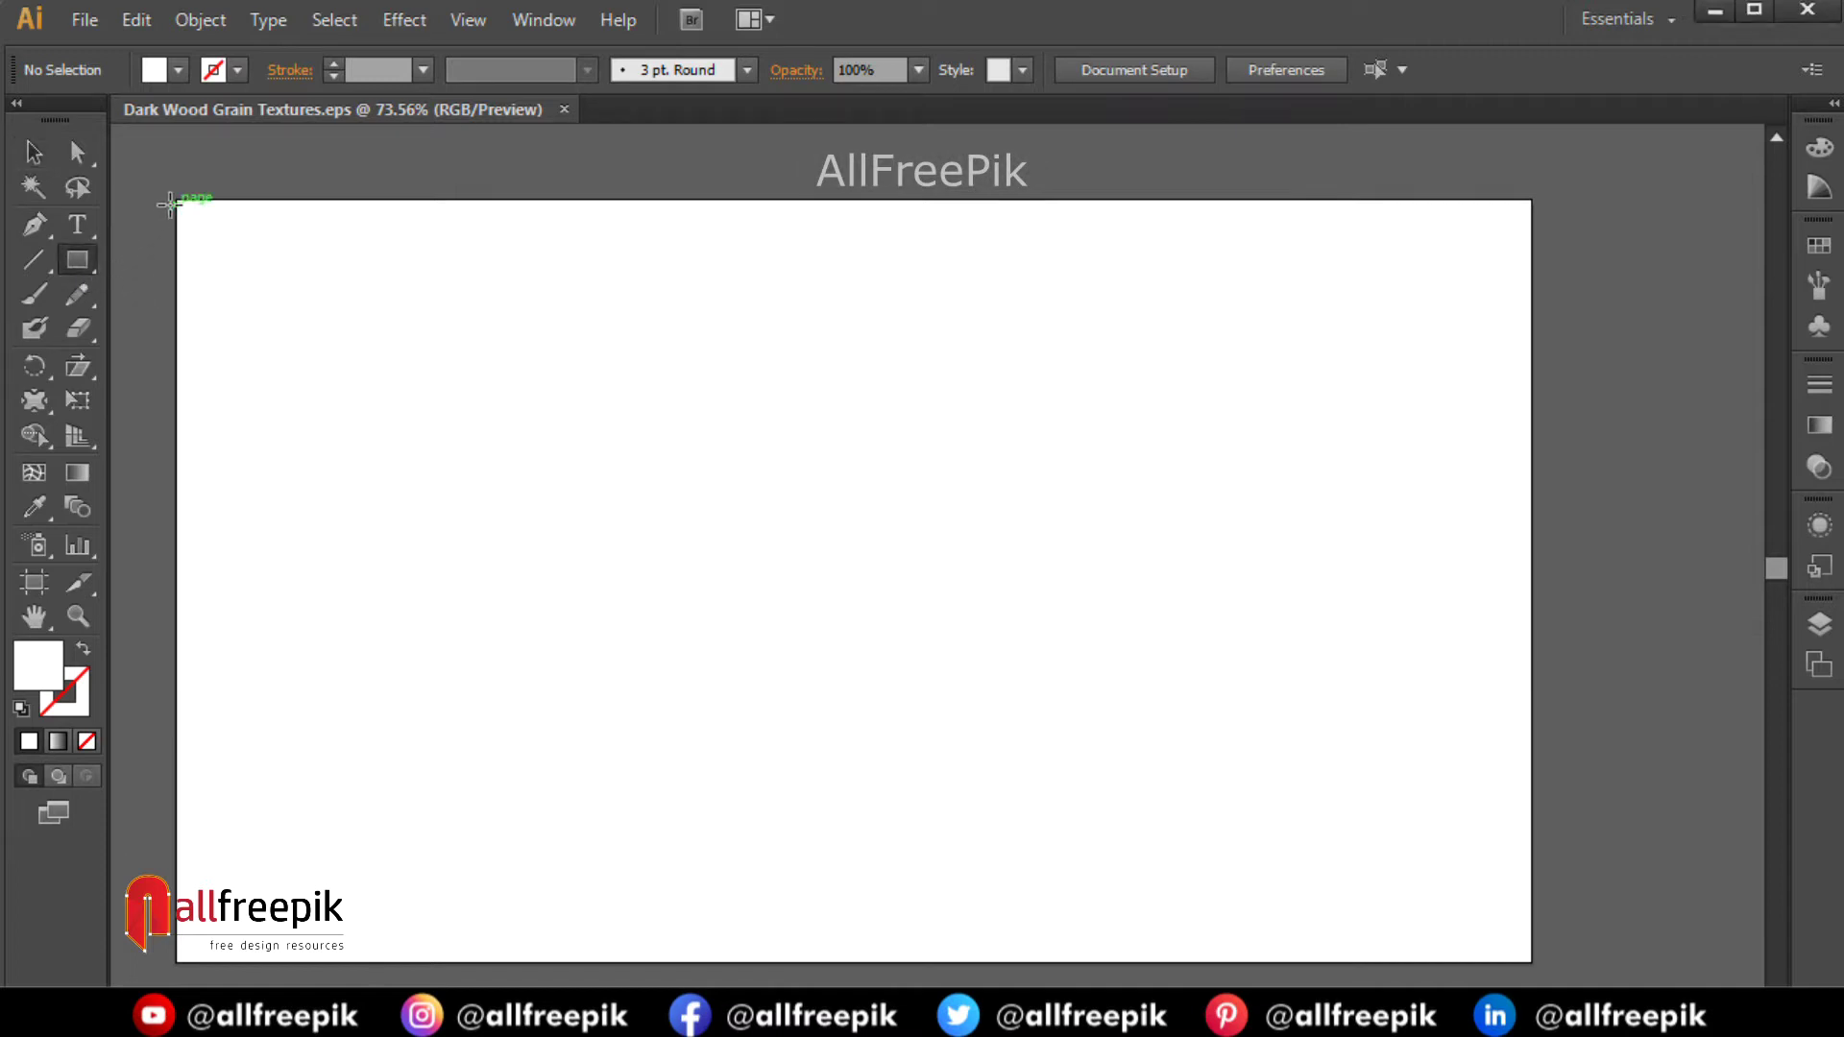
{"action": "left_click_drag", "start_coordinate": [171, 200], "coordinate": [183, 957]}
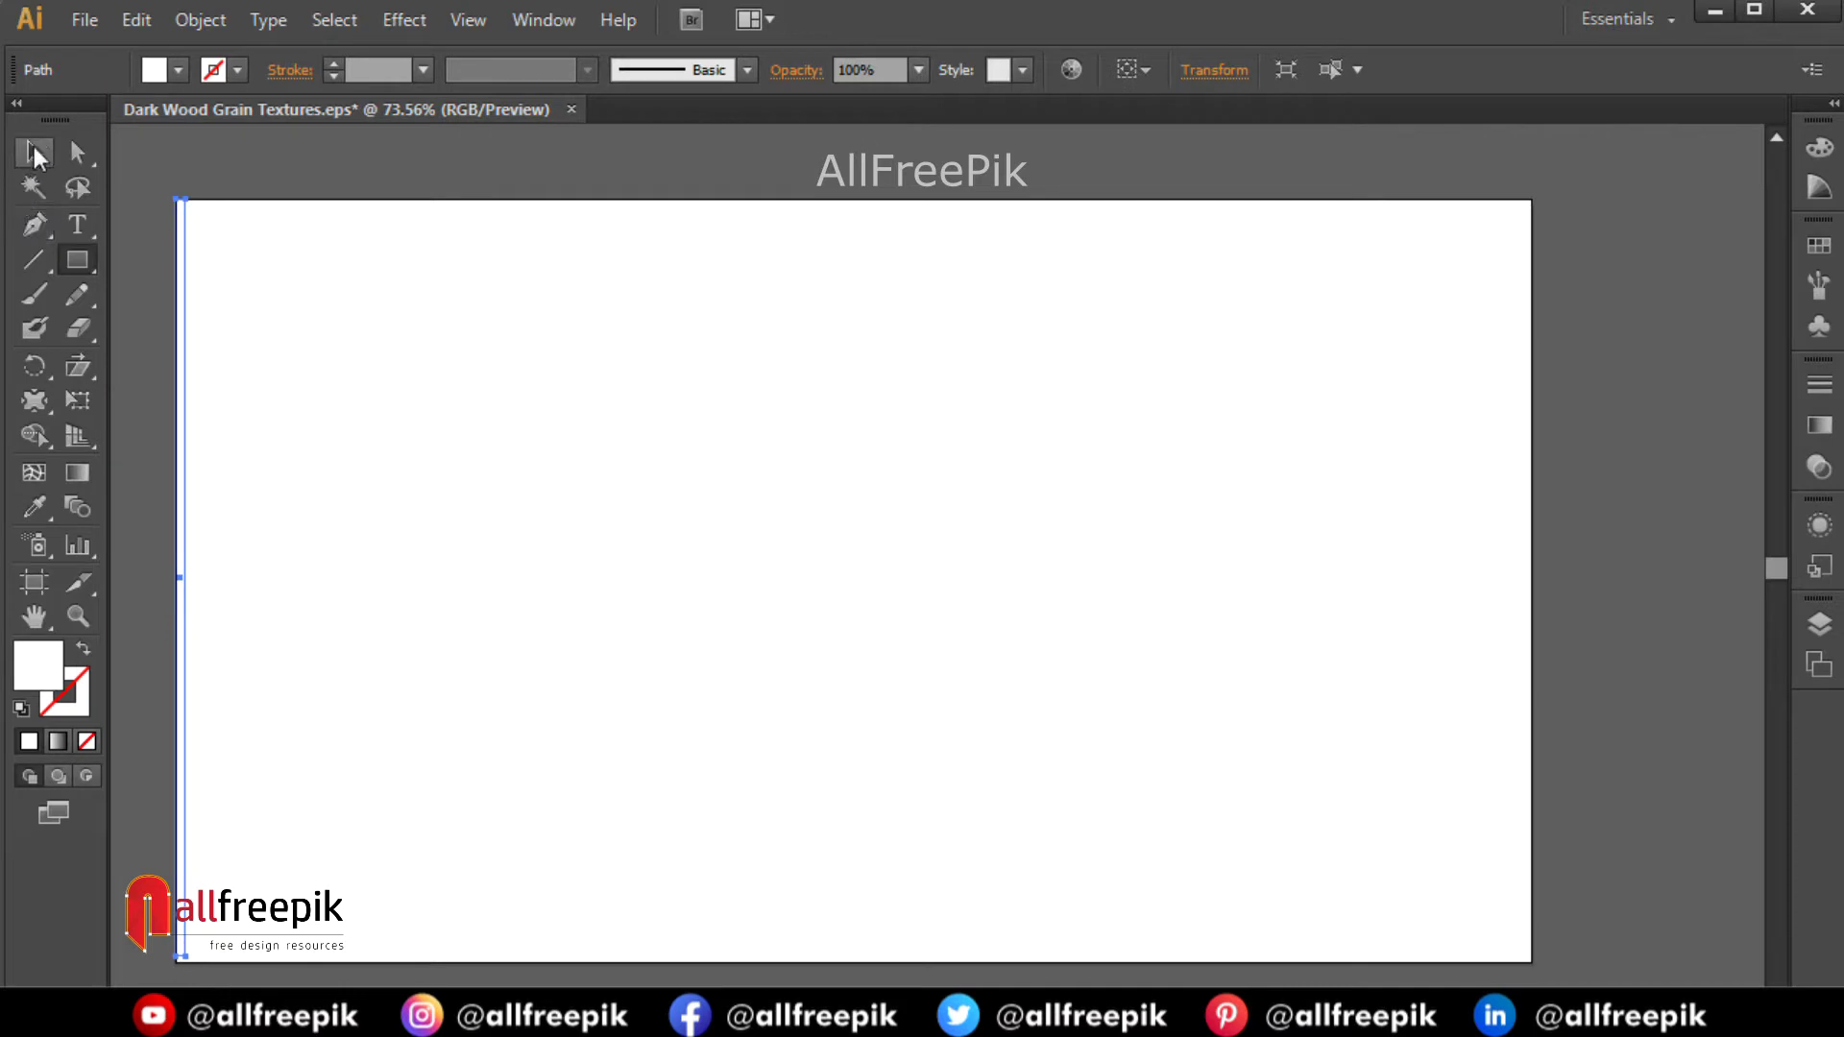
{"action": "left_click", "coordinate": [33, 151]}
Fill the thin rectangle with the R90 G40 B20 brown sampled from the swatch beside the artboard, and deselect it.
{"action": "left_click", "coordinate": [34, 510]}
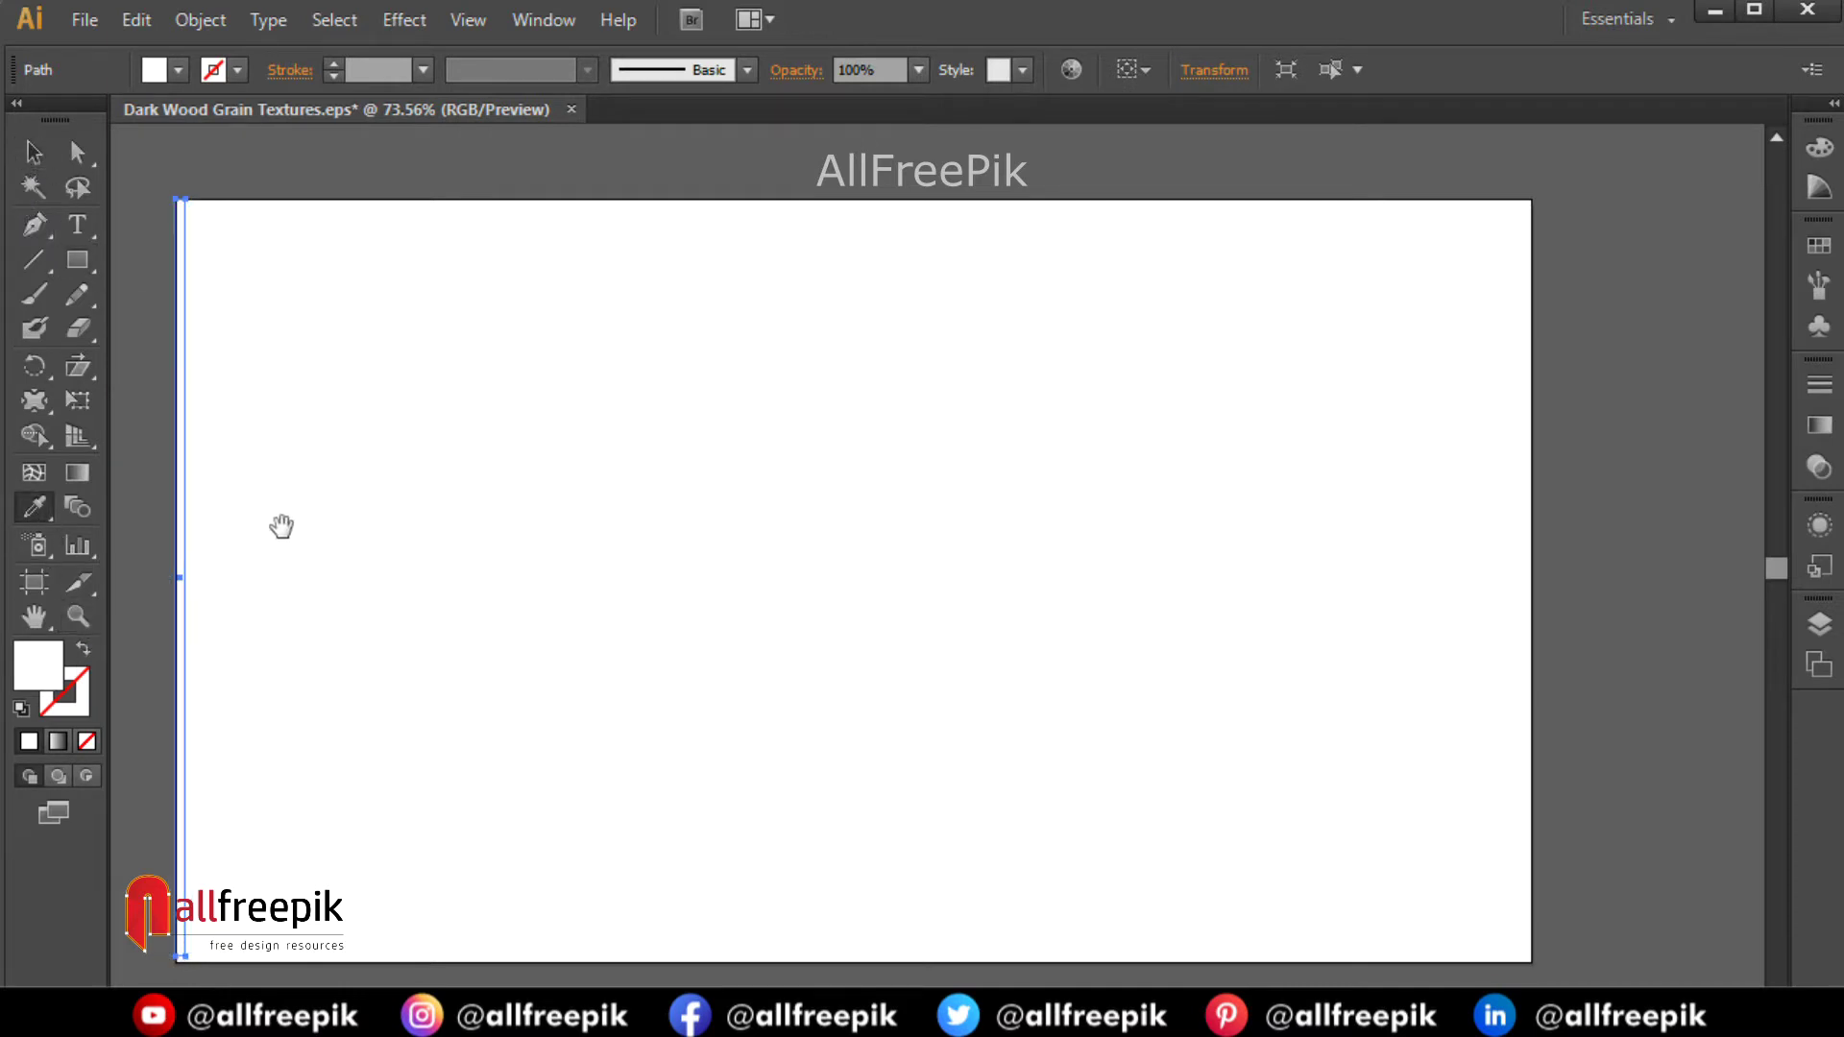
{"action": "left_click_drag", "start_coordinate": [280, 527], "coordinate": [1449, 531]}
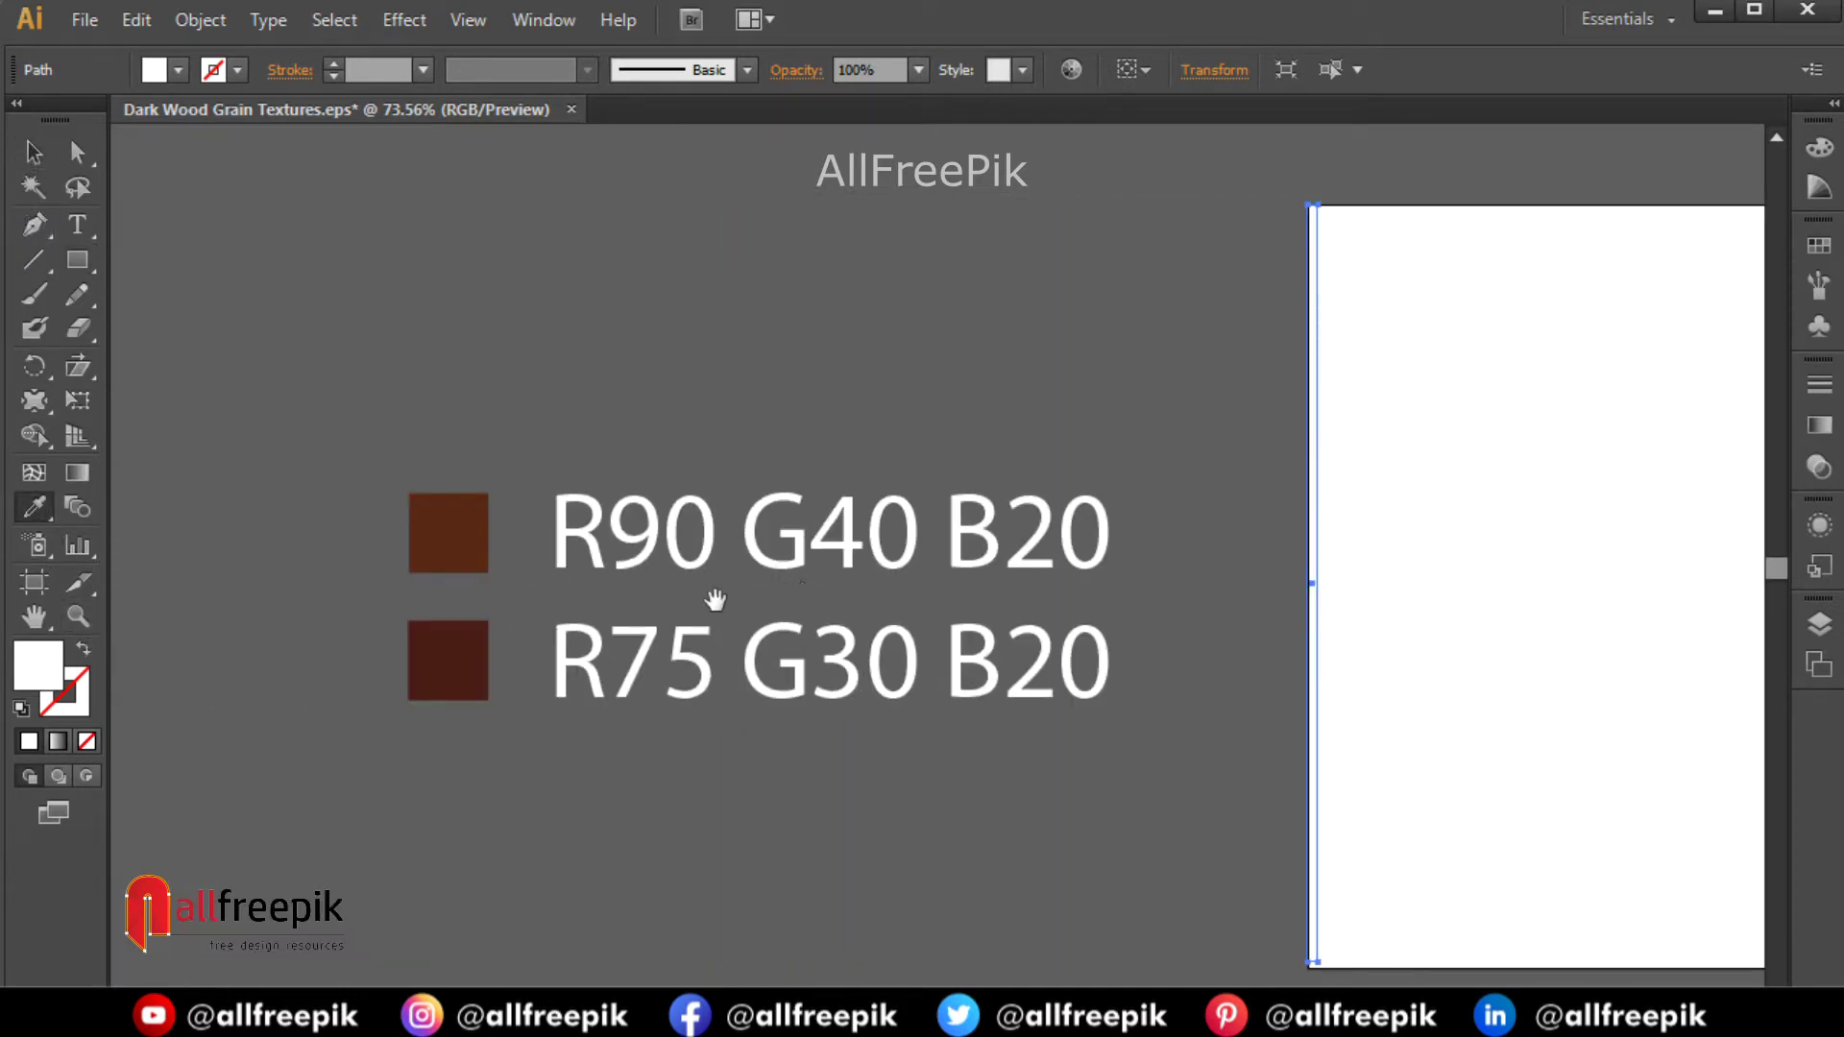
{"action": "left_click", "coordinate": [471, 516]}
{"action": "left_click", "coordinate": [33, 151]}
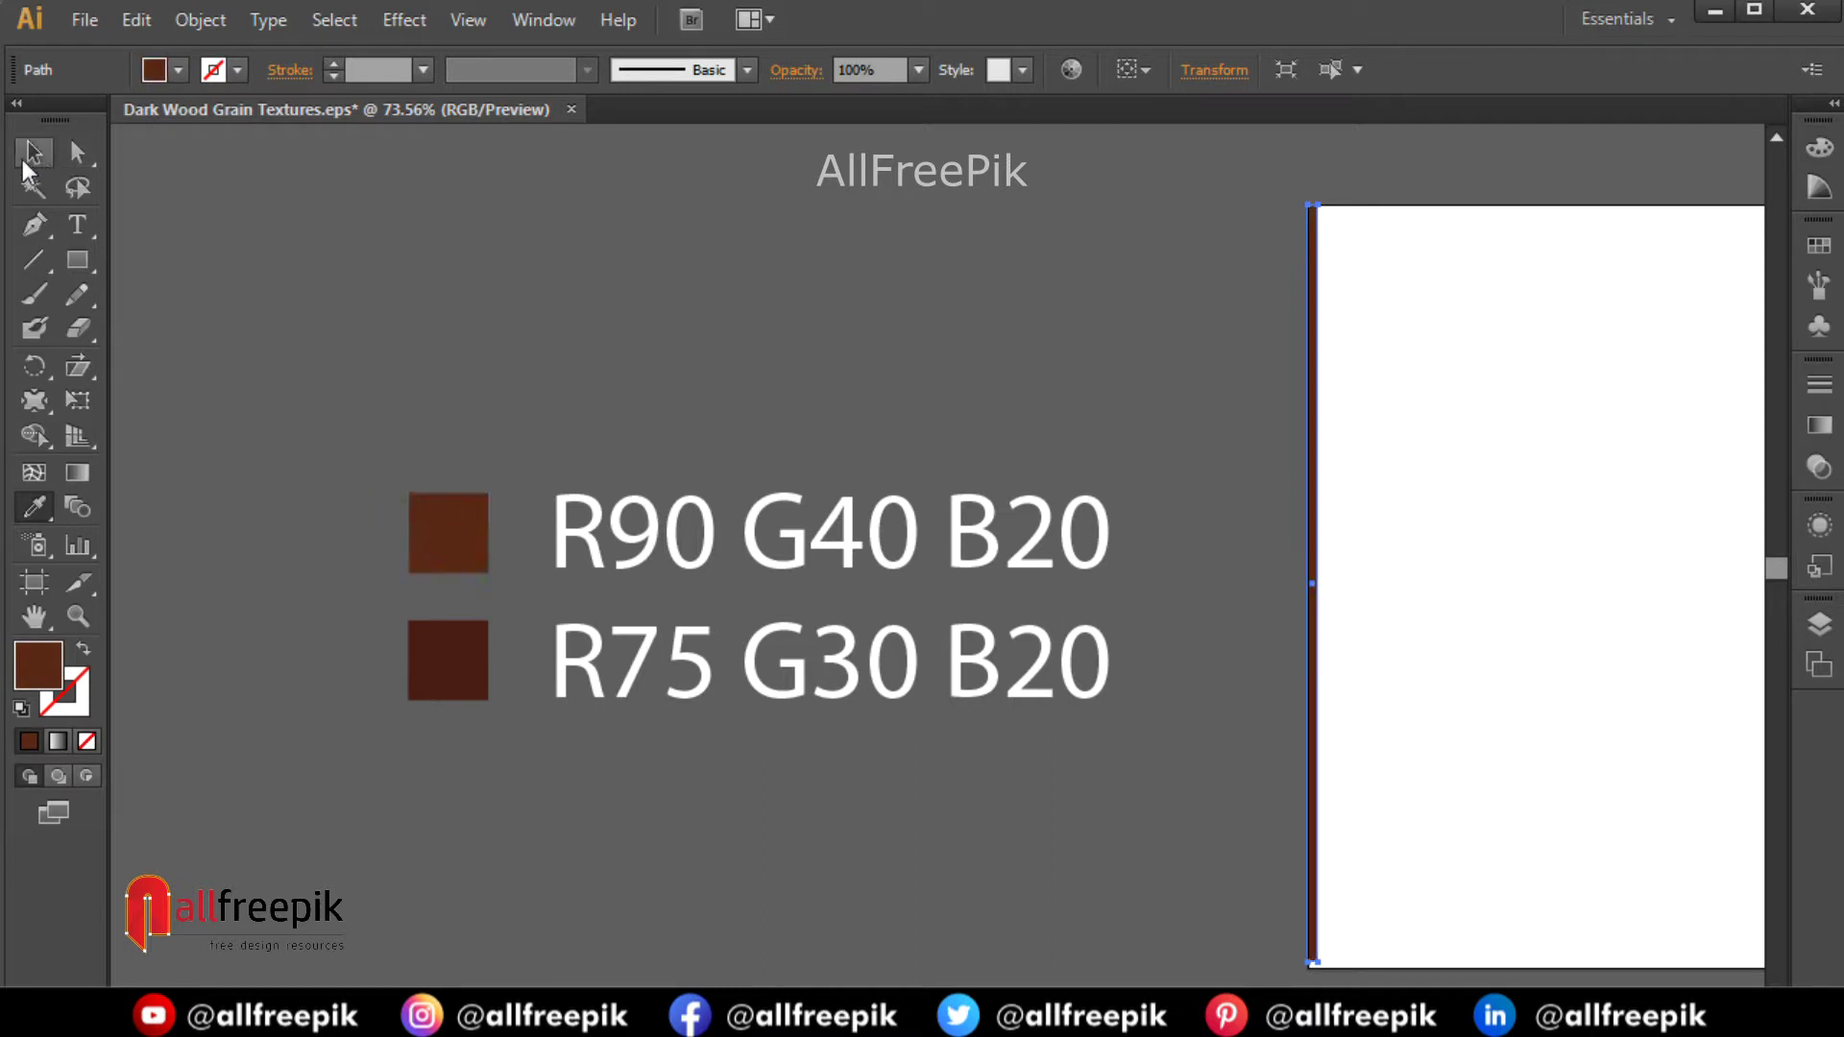
{"action": "left_click", "coordinate": [886, 362]}
Narrow the brown strip slightly and place a copy beside it, leaving a gap a little wider than the strip.
{"action": "left_click_drag", "start_coordinate": [903, 362], "coordinate": [509, 360]}
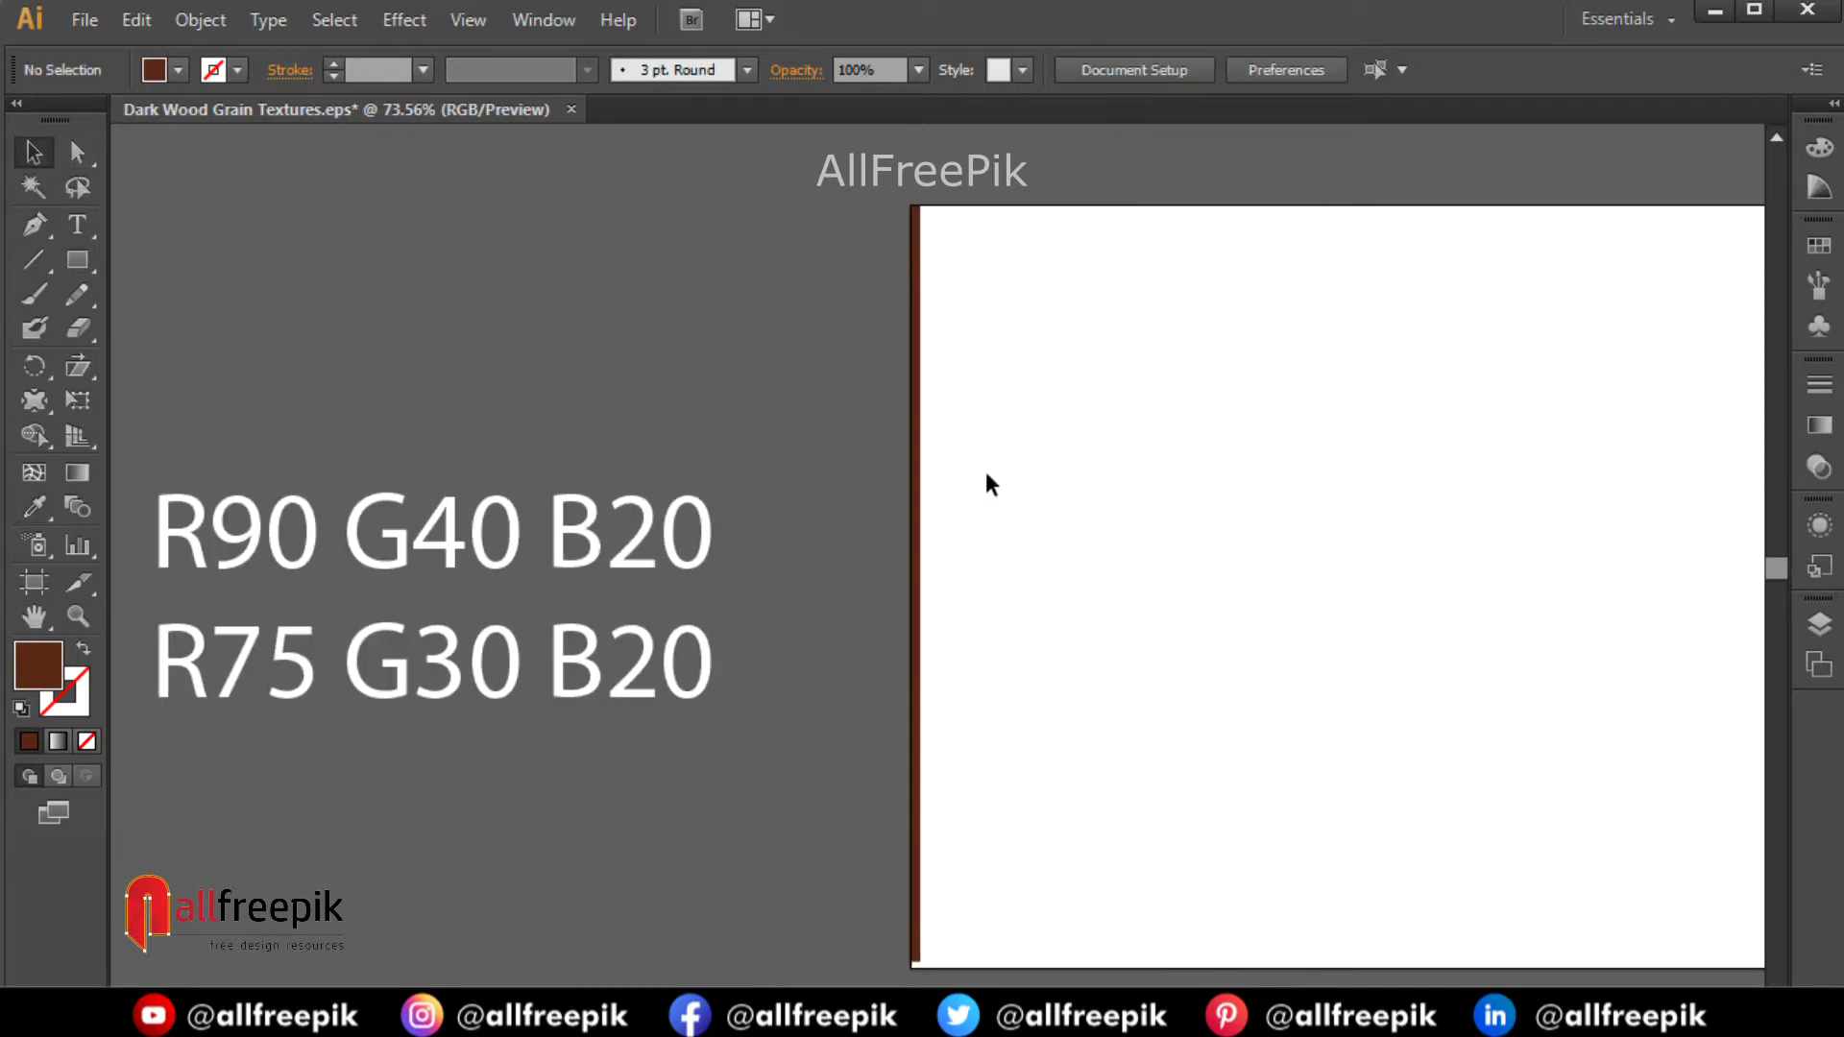
{"action": "left_click_drag", "start_coordinate": [828, 391], "coordinate": [1191, 631]}
{"action": "left_click_drag", "start_coordinate": [762, 499], "coordinate": [529, 646]}
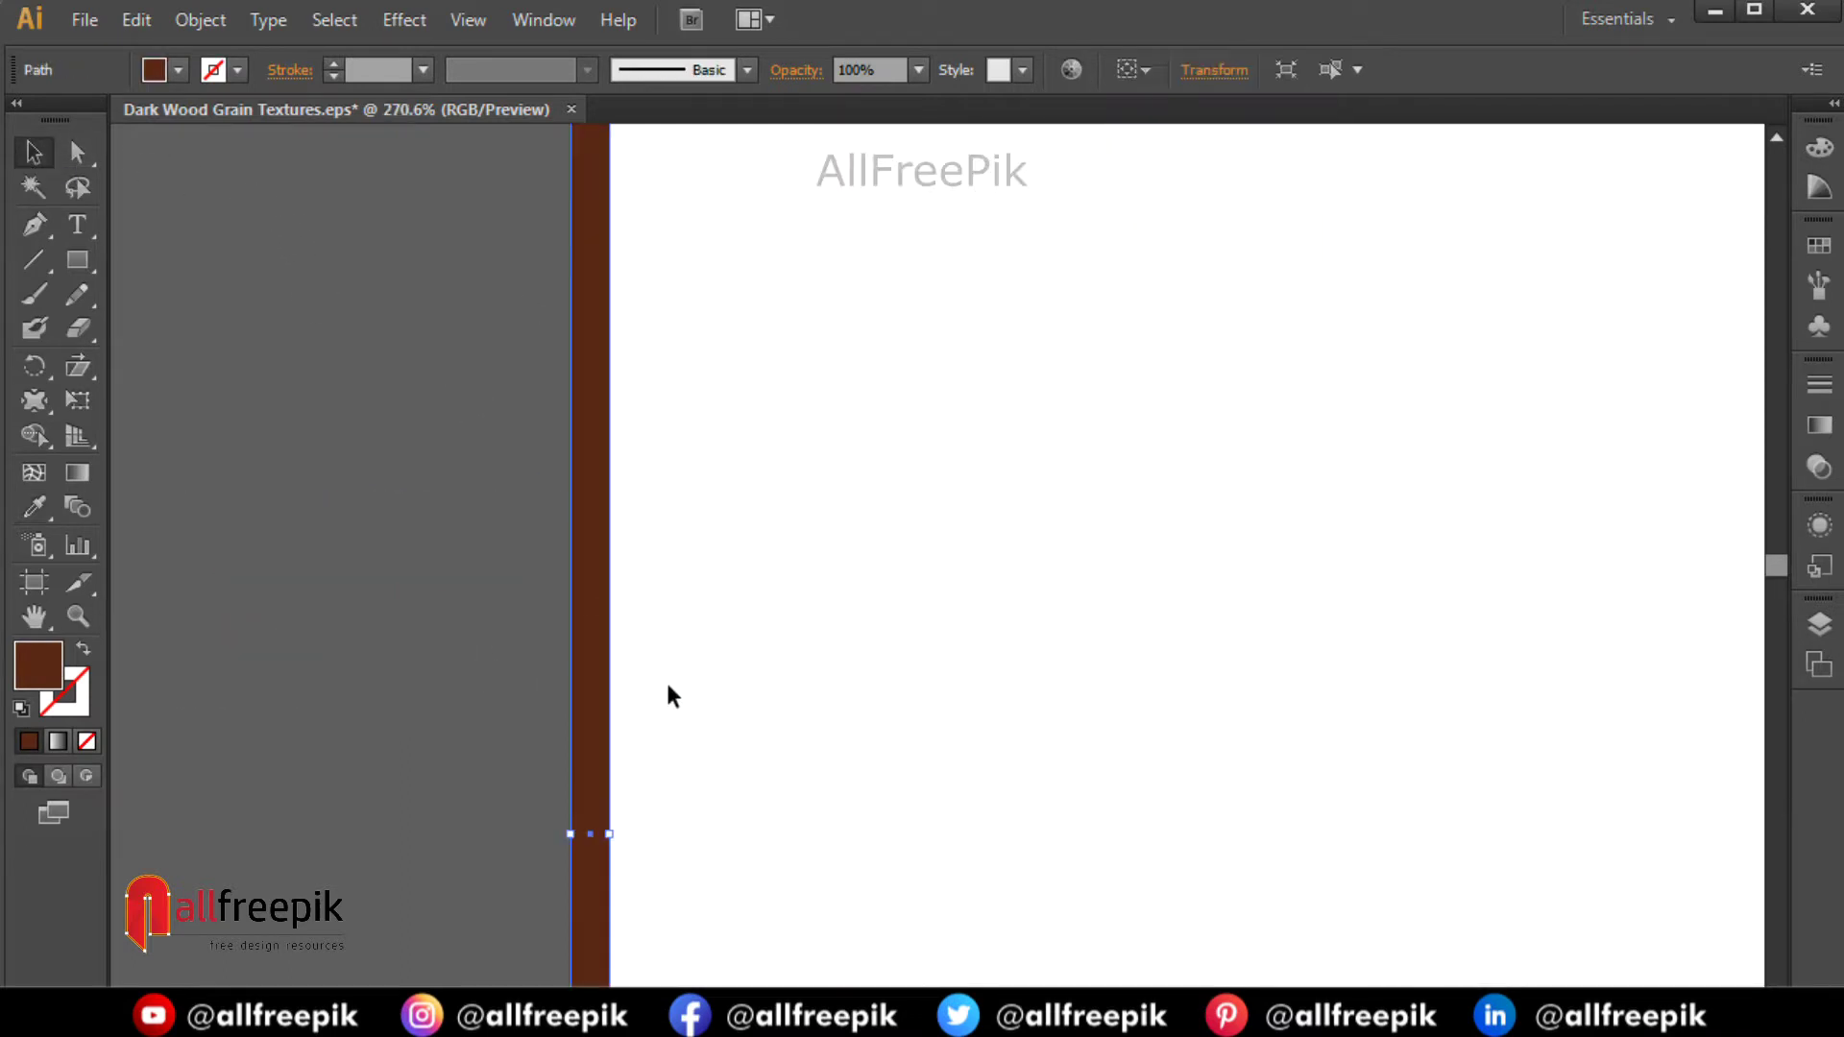
{"action": "left_click_drag", "start_coordinate": [611, 834], "coordinate": [663, 791]}
{"action": "left_click", "coordinate": [621, 807]}
Repeat the copy across the artboard until there are thirteen evenly spaced brown strips.
{"action": "key", "text": "ctrl+d"}
{"action": "key", "text": "ctrl+d"}
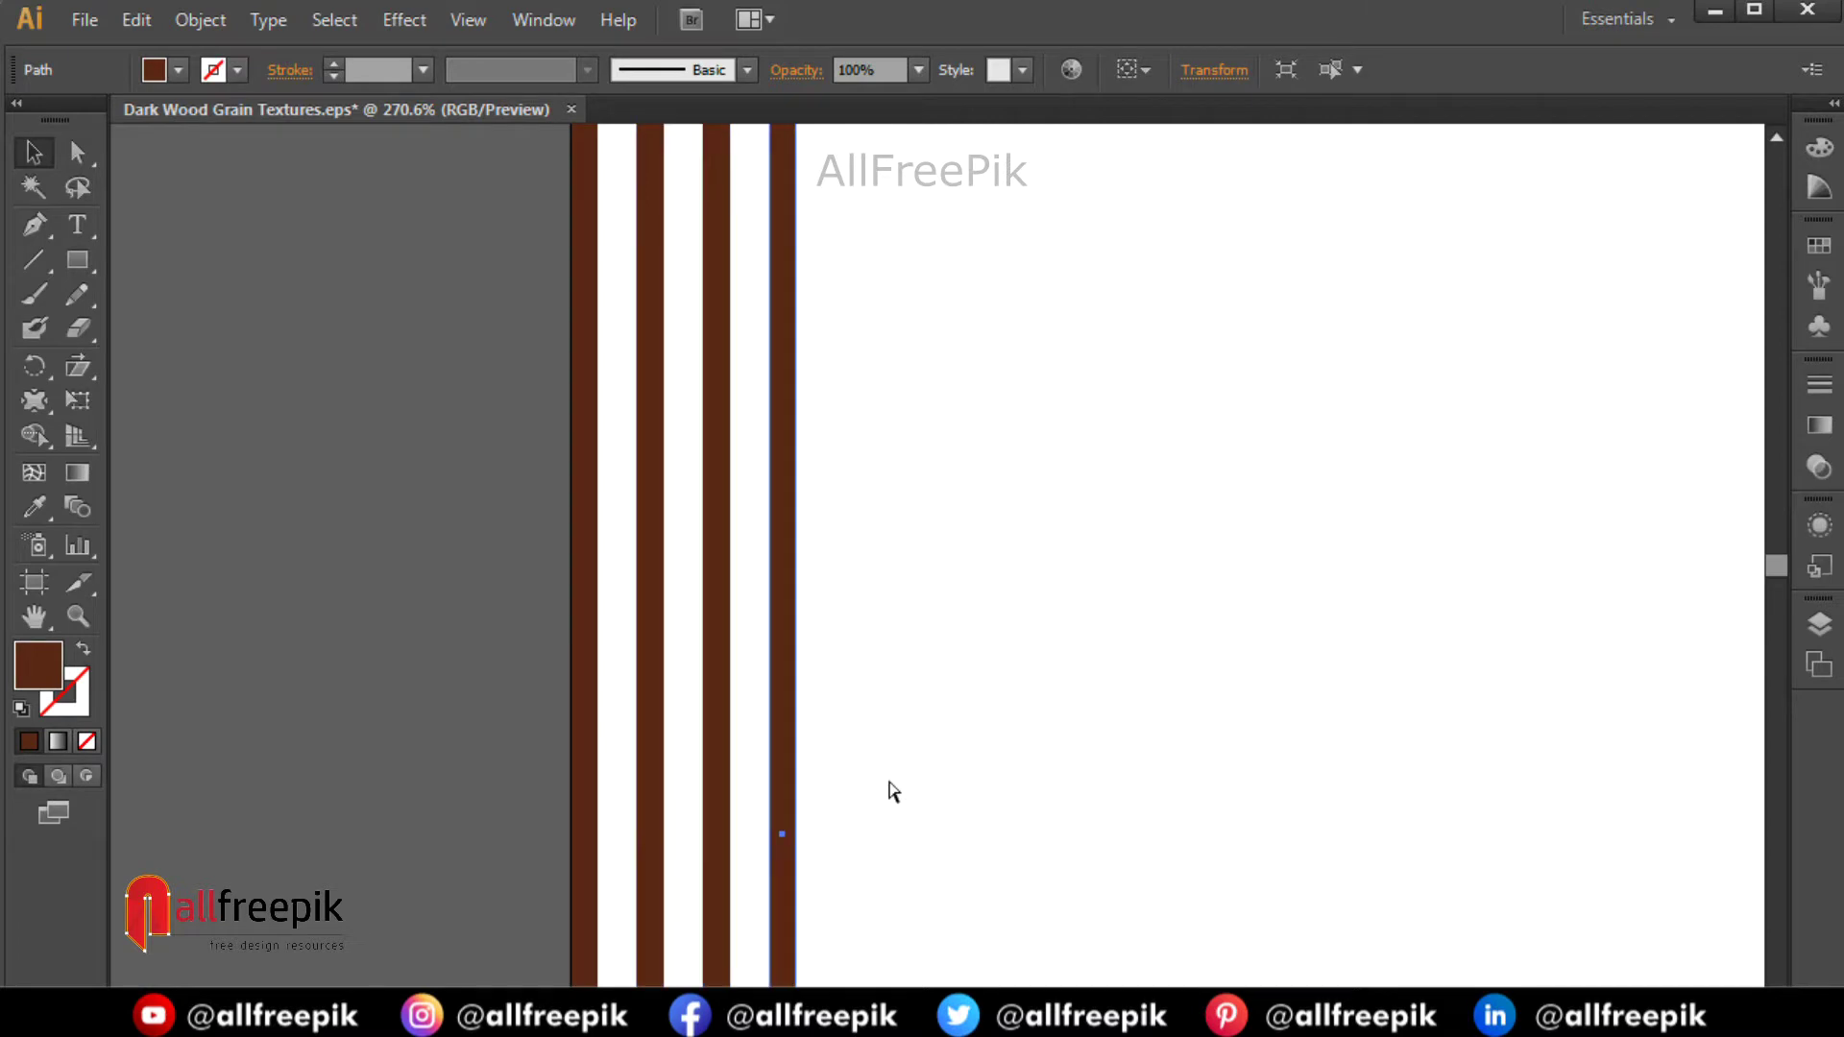
{"action": "key", "text": "ctrl+d"}
{"action": "key", "text": "ctrl+d"}
{"action": "key", "text": "ctrl+d"}
{"action": "key", "text": "ctrl+d"}
{"action": "key", "text": "ctrl+d"}
{"action": "key", "text": "ctrl+d"}
{"action": "key", "text": "ctrl+d"}
{"action": "key", "text": "ctrl+d"}
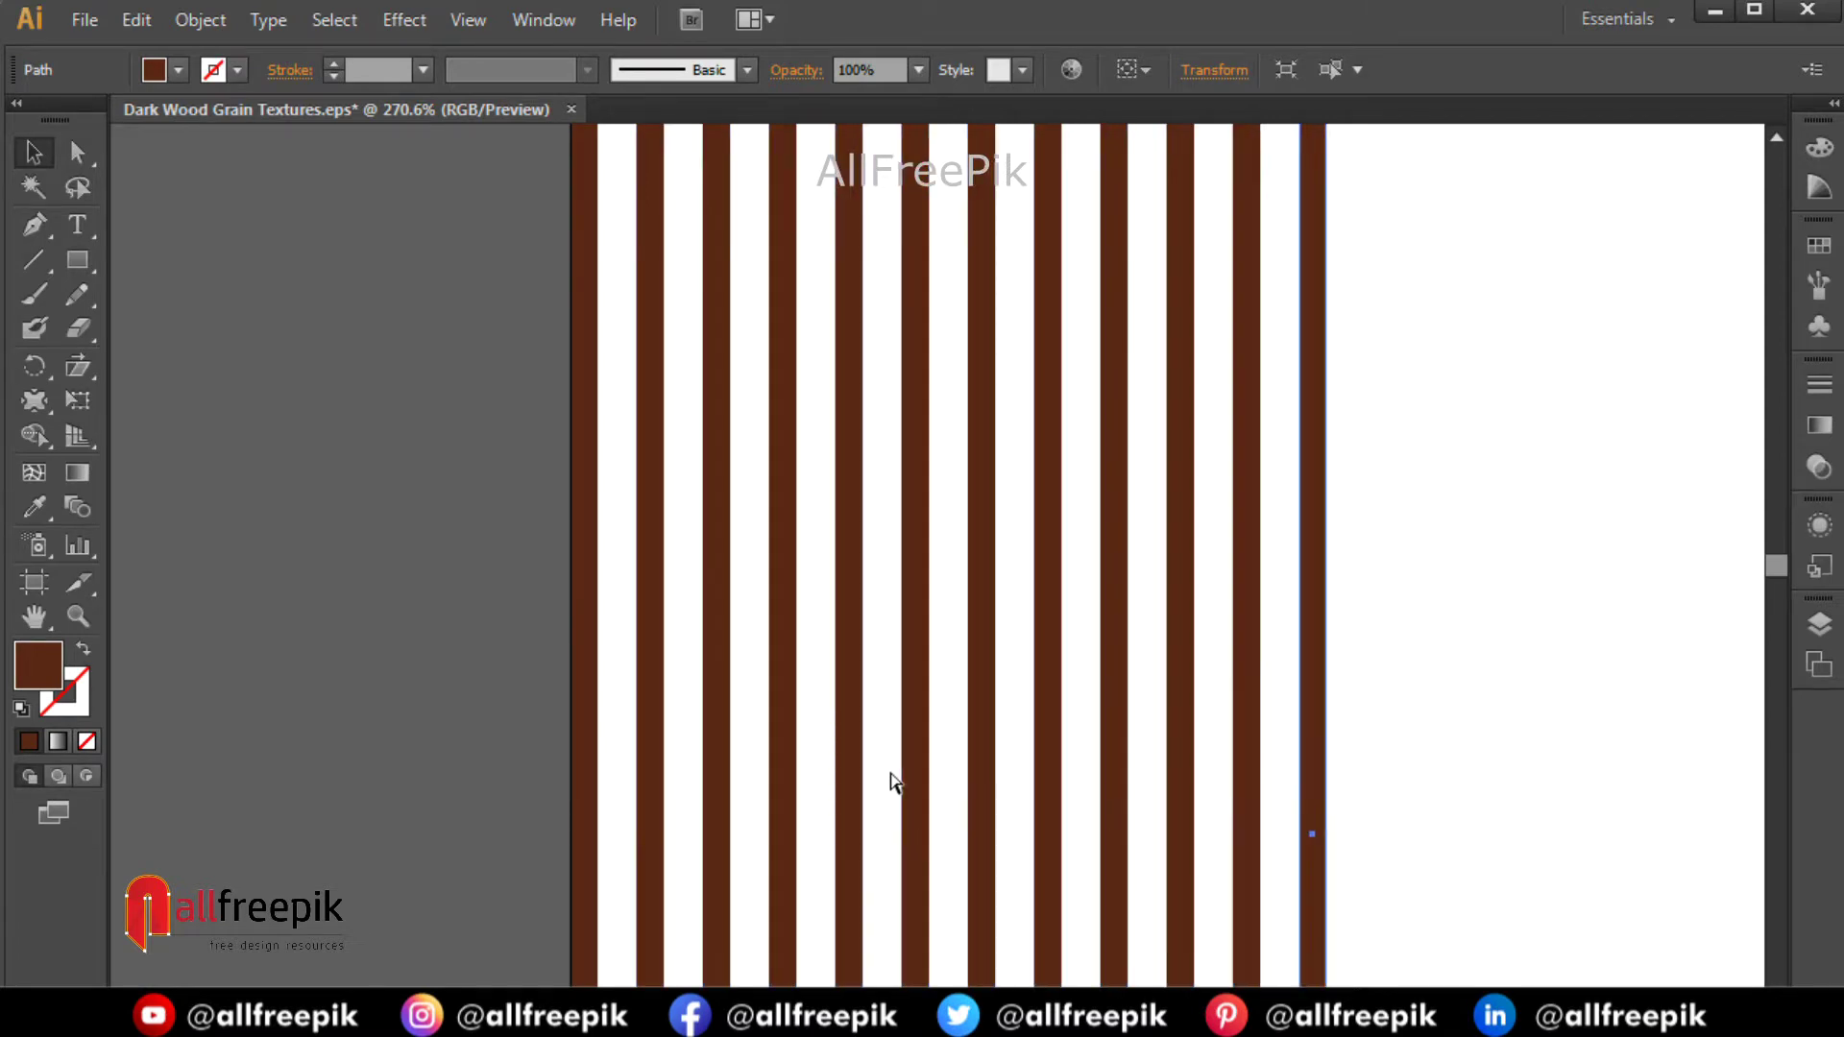
{"action": "key", "text": "ctrl+d"}
Select all the brown strips and distort them with the Warp tool into wavy wood grain, including their upper and lower ends.
{"action": "left_click", "coordinate": [914, 718], "text": "ctrl+alt"}
{"action": "left_click", "coordinate": [913, 719], "text": "ctrl+alt"}
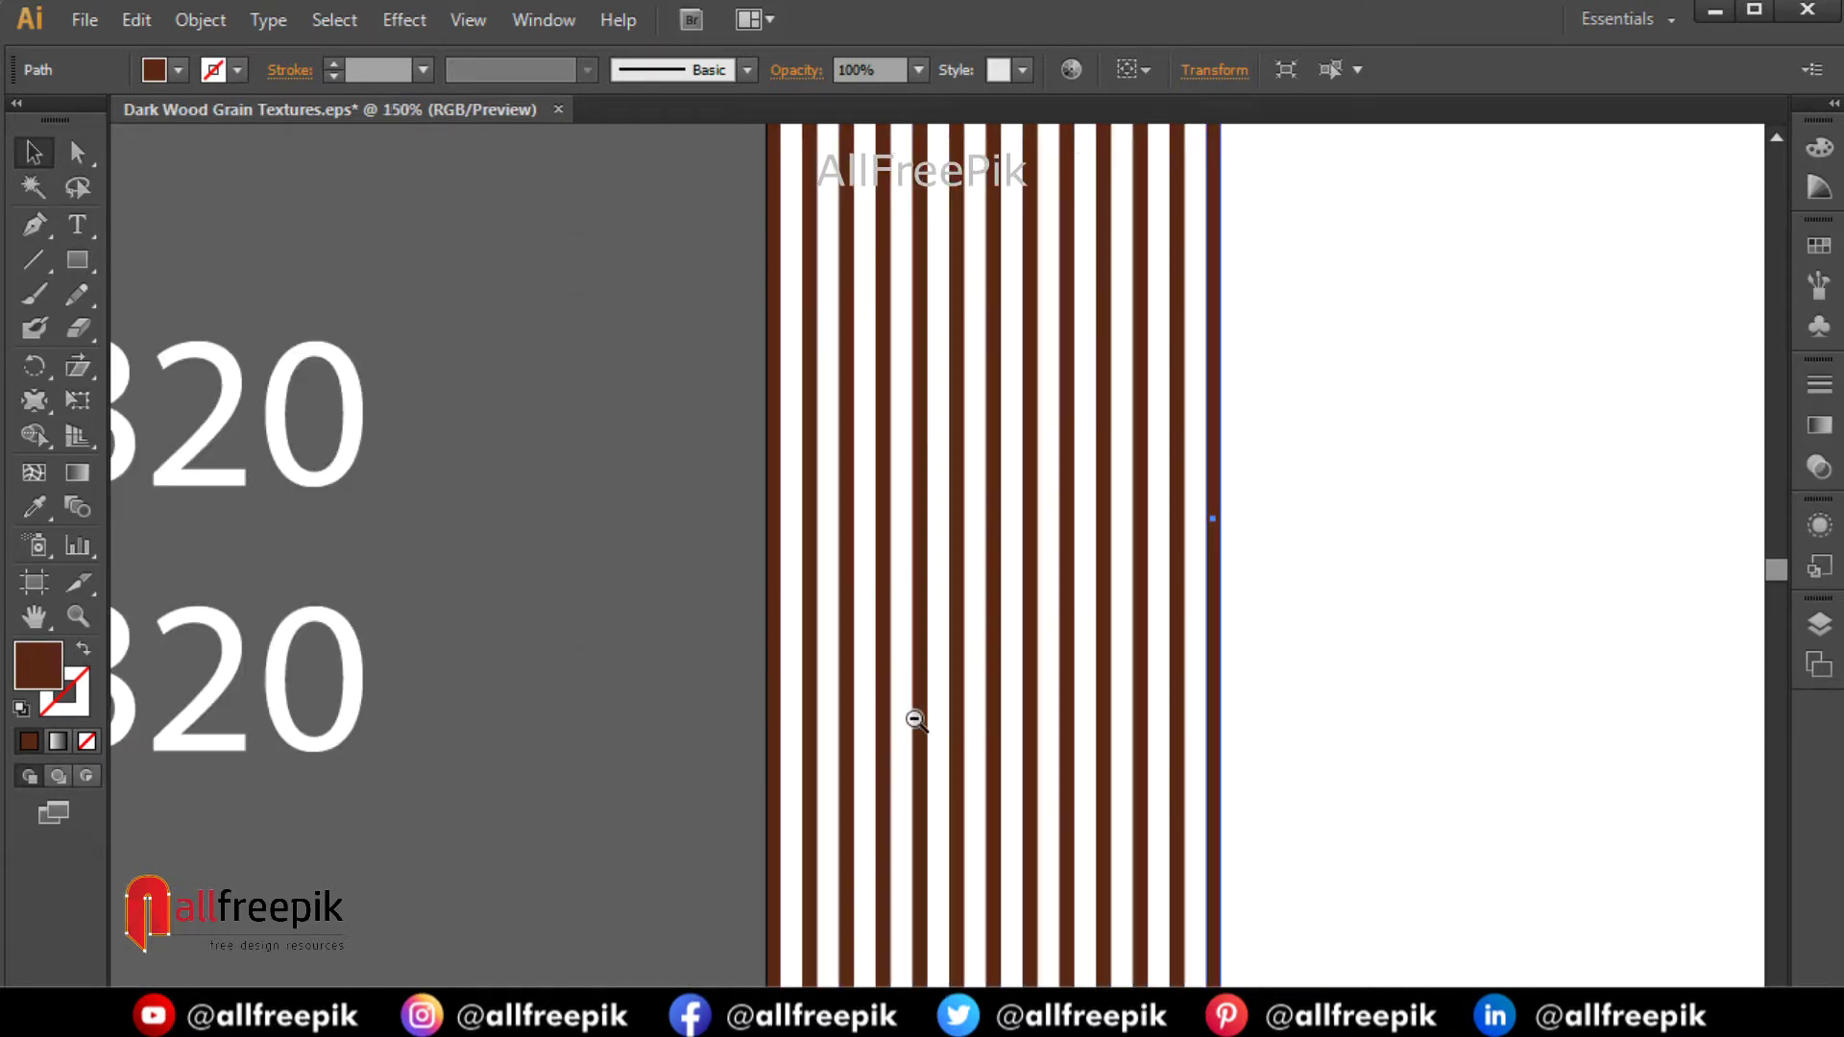
{"action": "left_click", "coordinate": [913, 718], "text": "ctrl+alt"}
{"action": "left_click", "coordinate": [913, 719], "text": "ctrl+alt"}
{"action": "left_click", "coordinate": [914, 718], "text": "ctrl+alt"}
{"action": "left_click_drag", "start_coordinate": [1222, 407], "coordinate": [1110, 638]}
{"action": "left_click", "coordinate": [744, 239]}
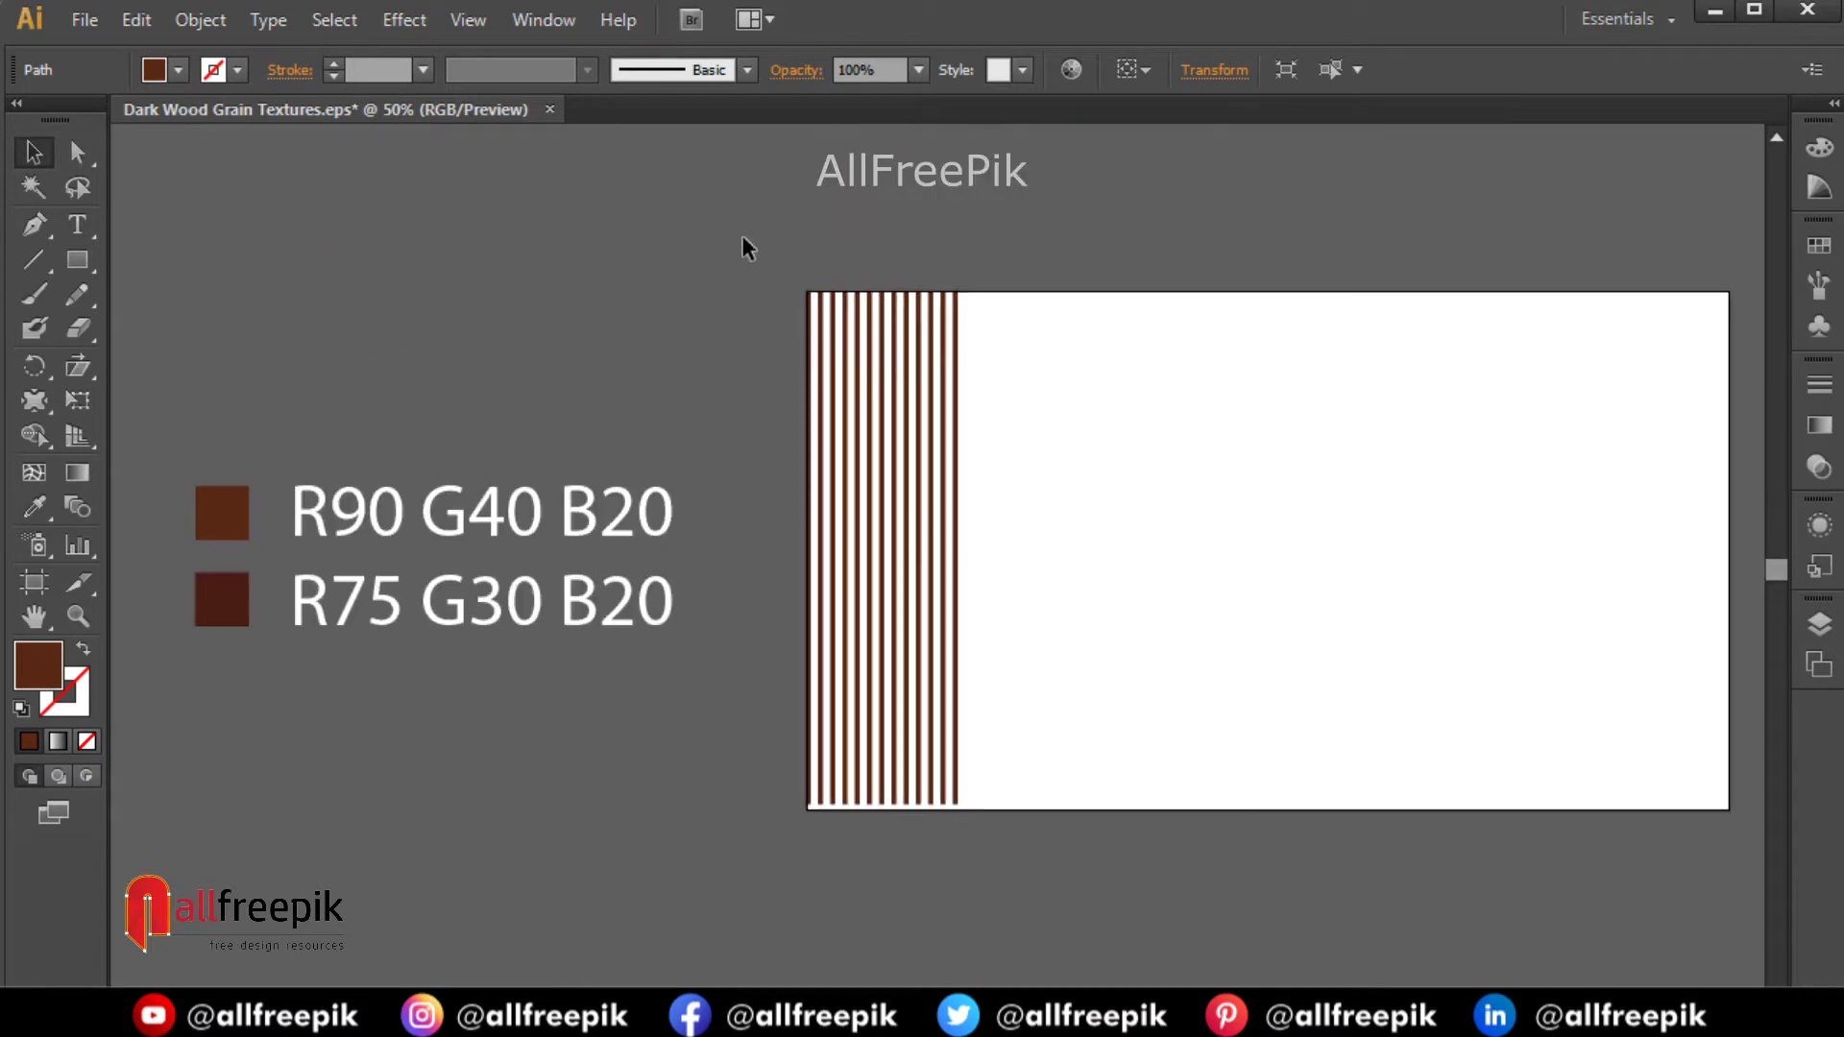
{"action": "left_click_drag", "start_coordinate": [744, 229], "coordinate": [1111, 870]}
{"action": "left_click_drag", "start_coordinate": [1101, 505], "coordinate": [1005, 574]}
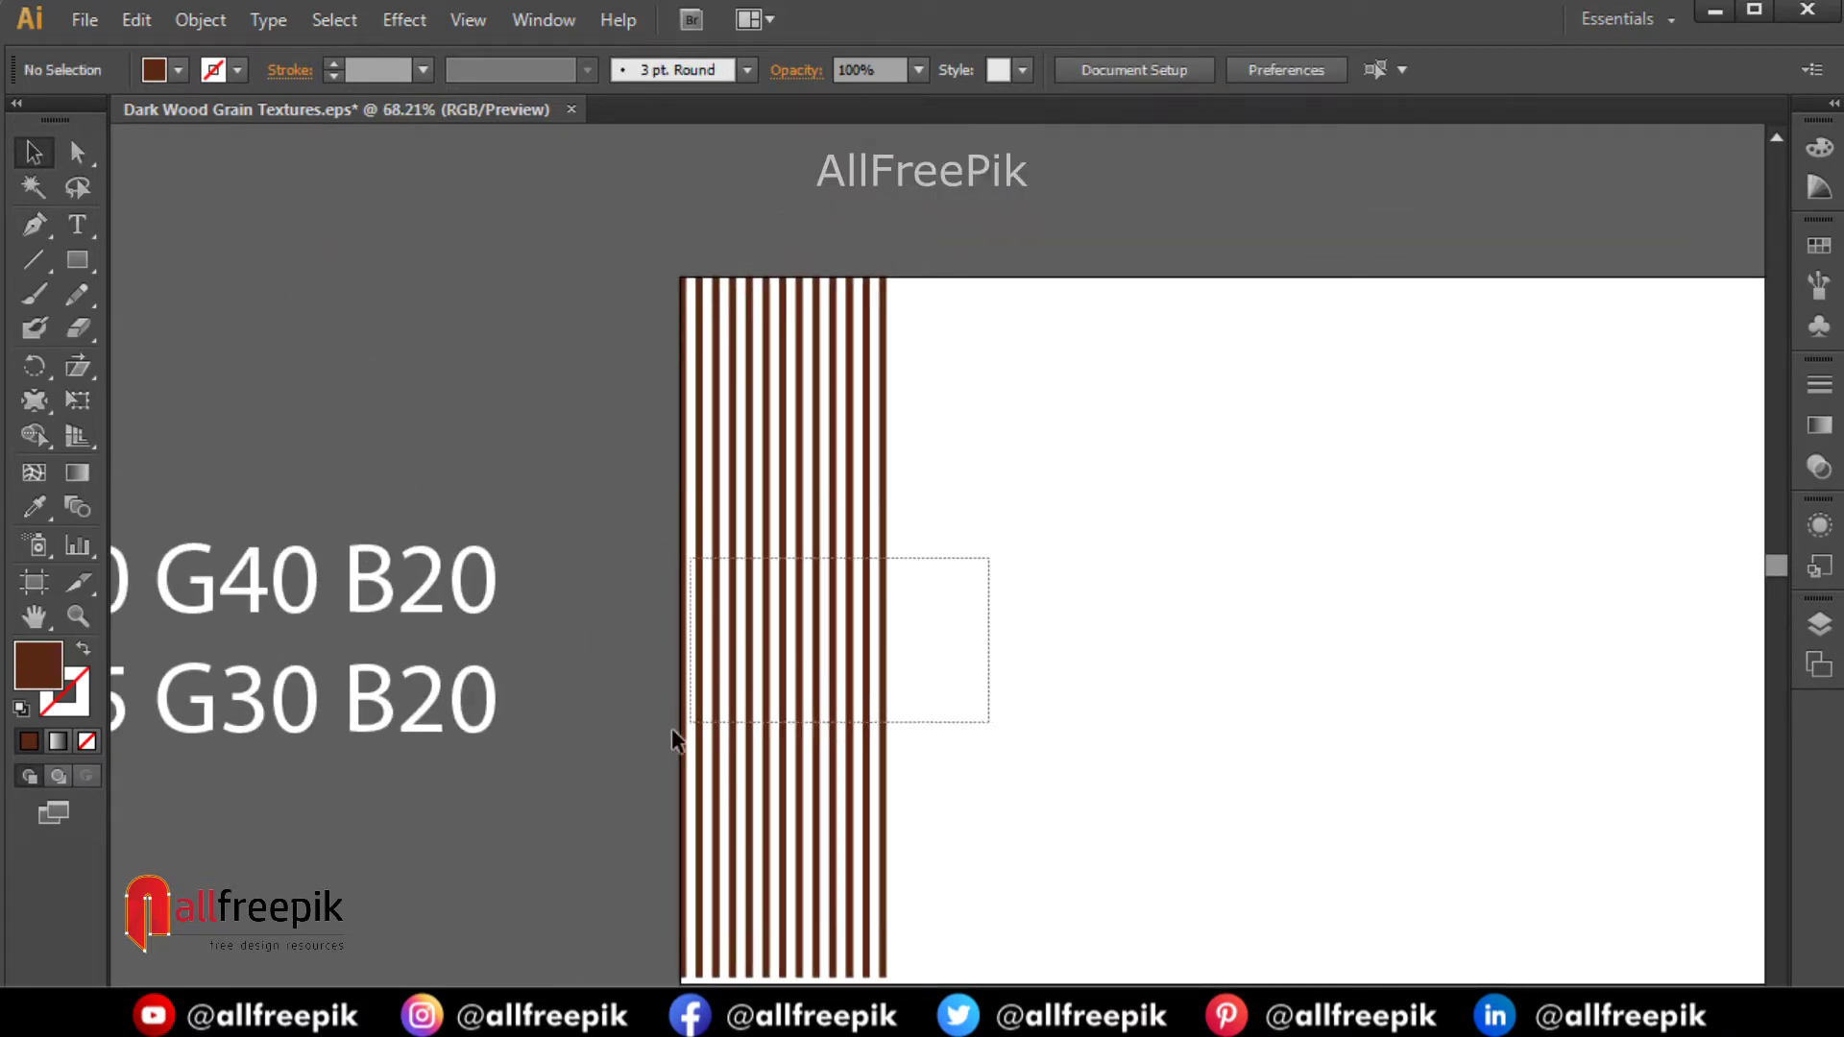
{"action": "left_click_drag", "start_coordinate": [671, 728], "coordinate": [675, 742]}
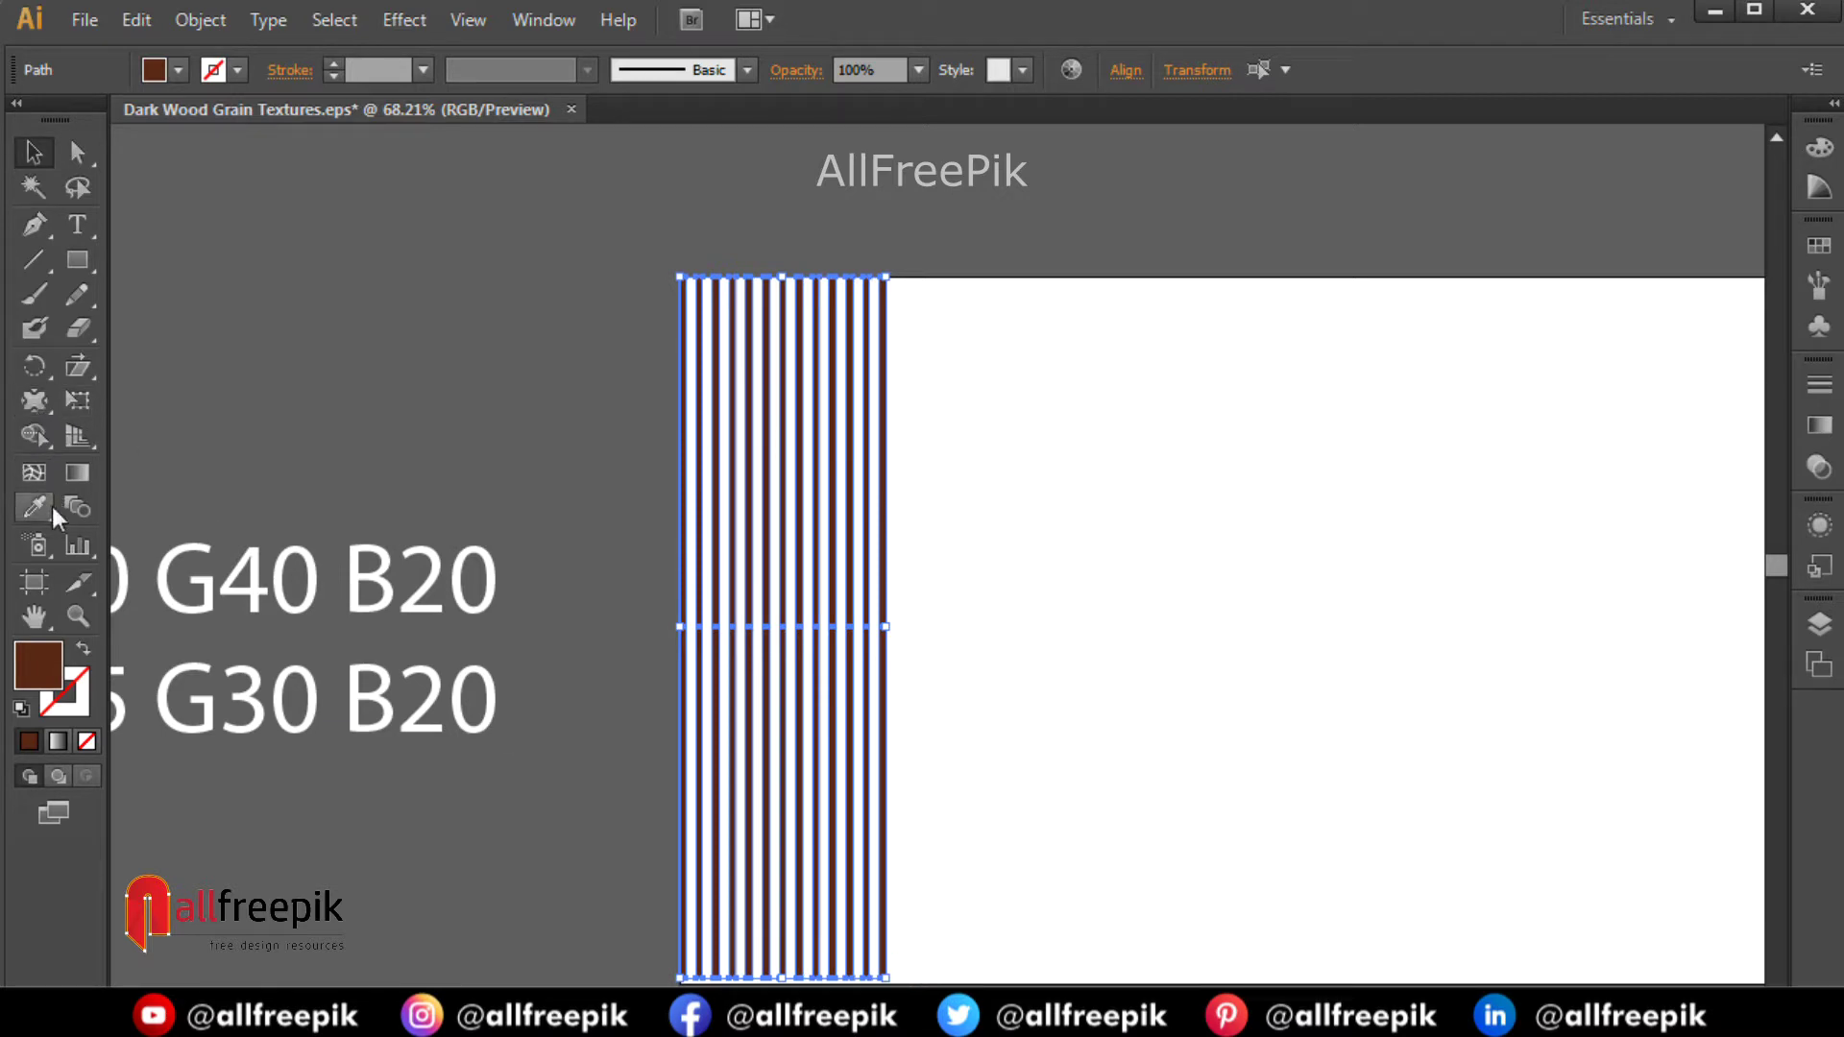
{"action": "left_click_drag", "start_coordinate": [36, 402], "coordinate": [104, 400]}
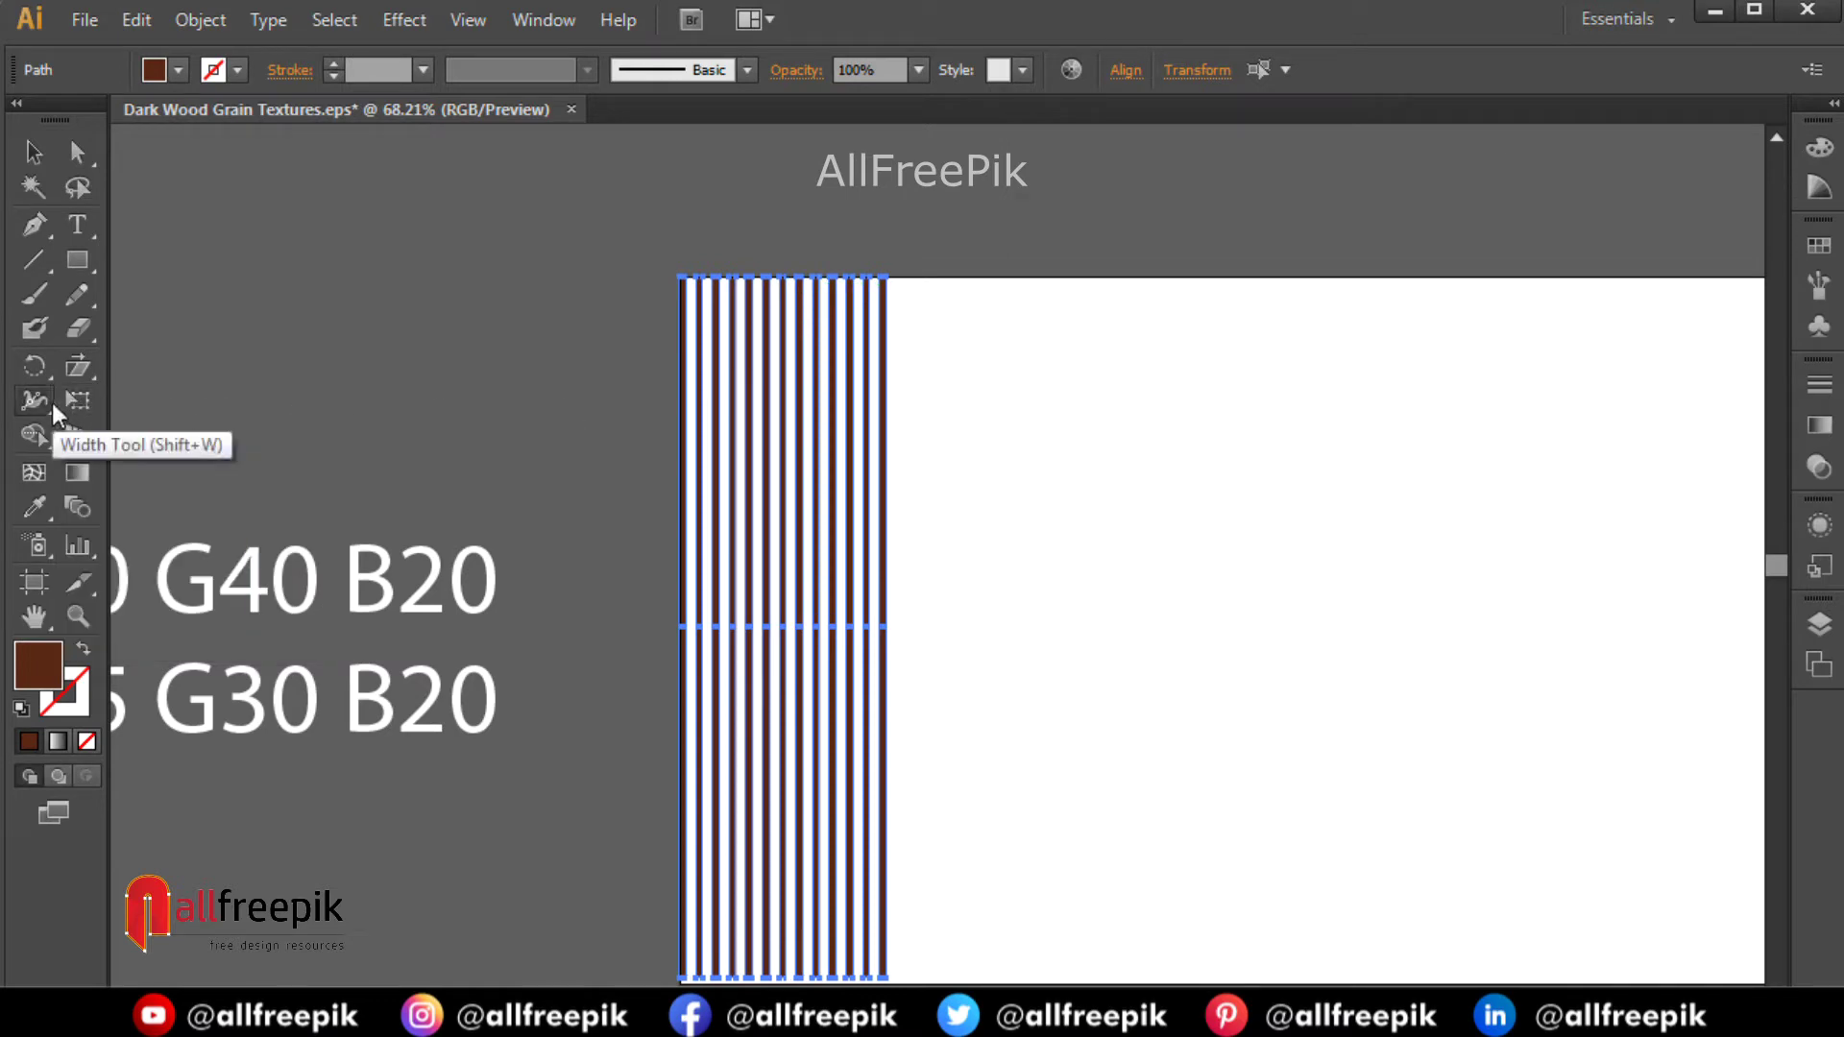
{"action": "left_click_drag", "start_coordinate": [40, 401], "coordinate": [104, 435]}
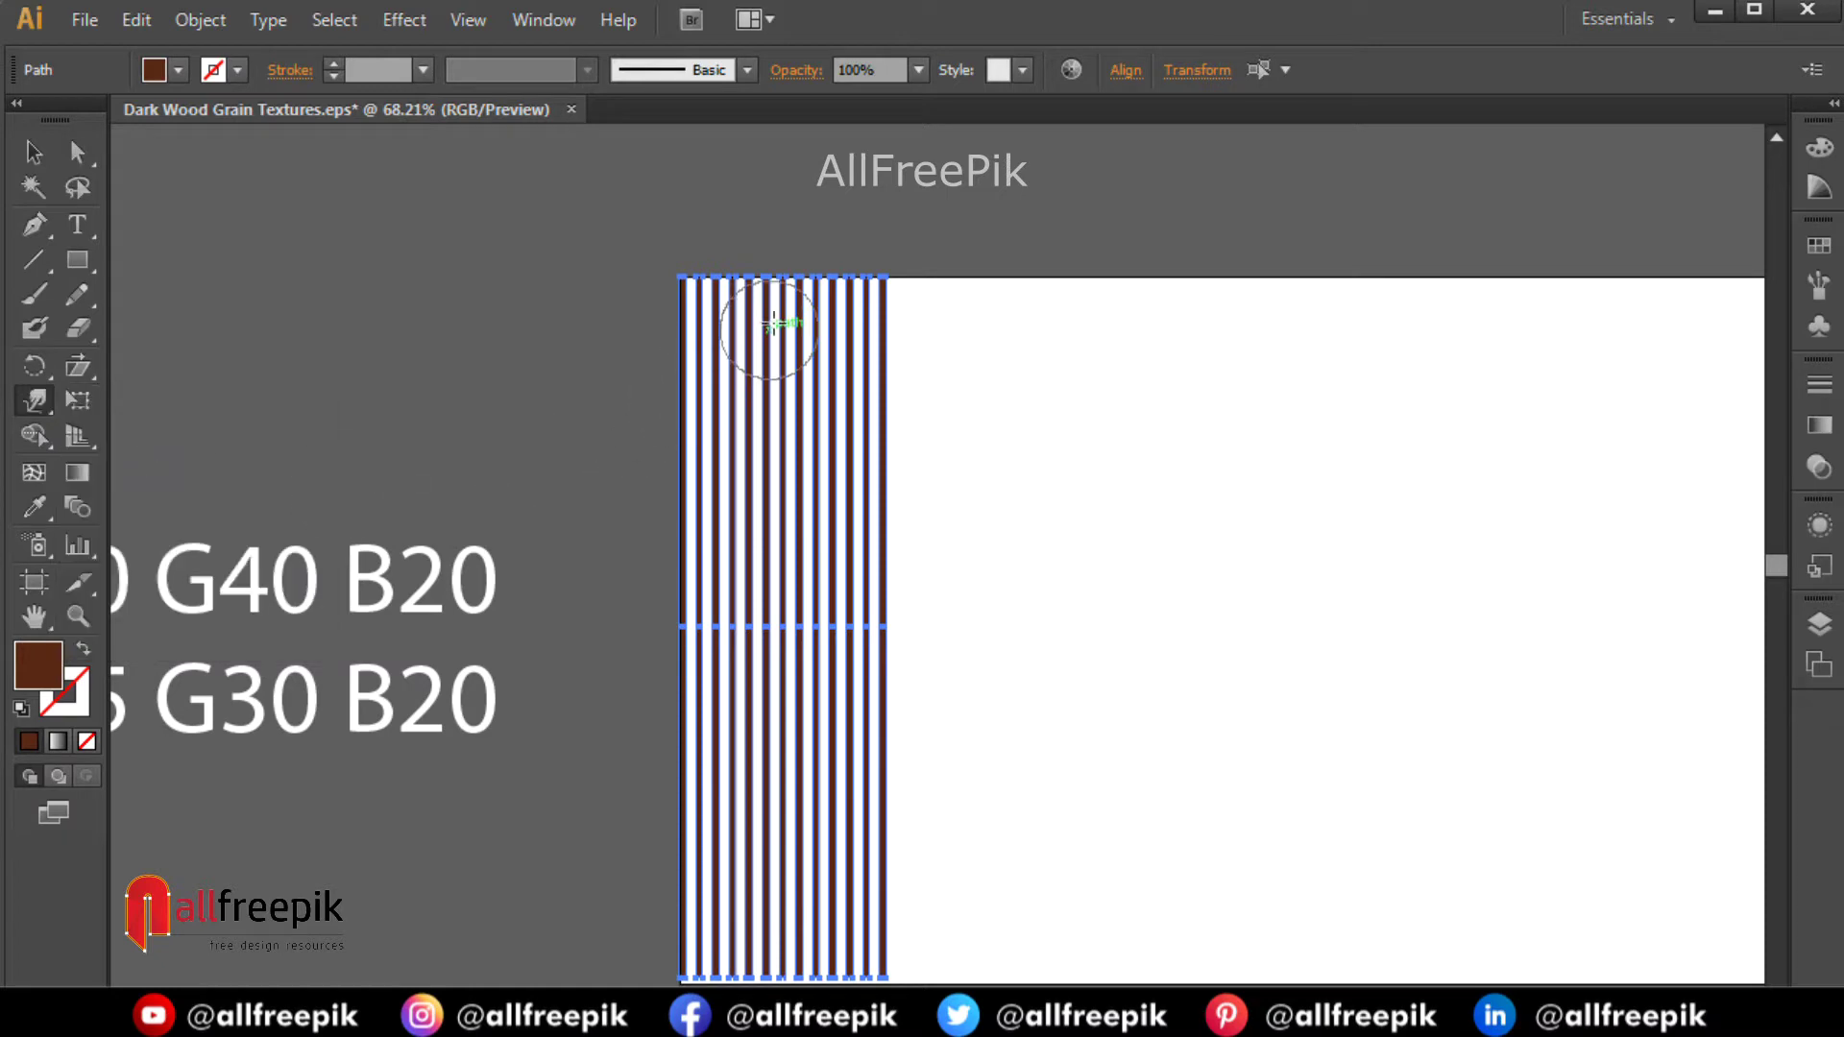
{"action": "mouse_move", "coordinate": [774, 324]}
{"action": "left_mouse_down"}
{"action": "mouse_move", "coordinate": [846, 345]}
{"action": "mouse_move", "coordinate": [835, 426]}
{"action": "mouse_move", "coordinate": [917, 987]}
{"action": "left_mouse_up"}
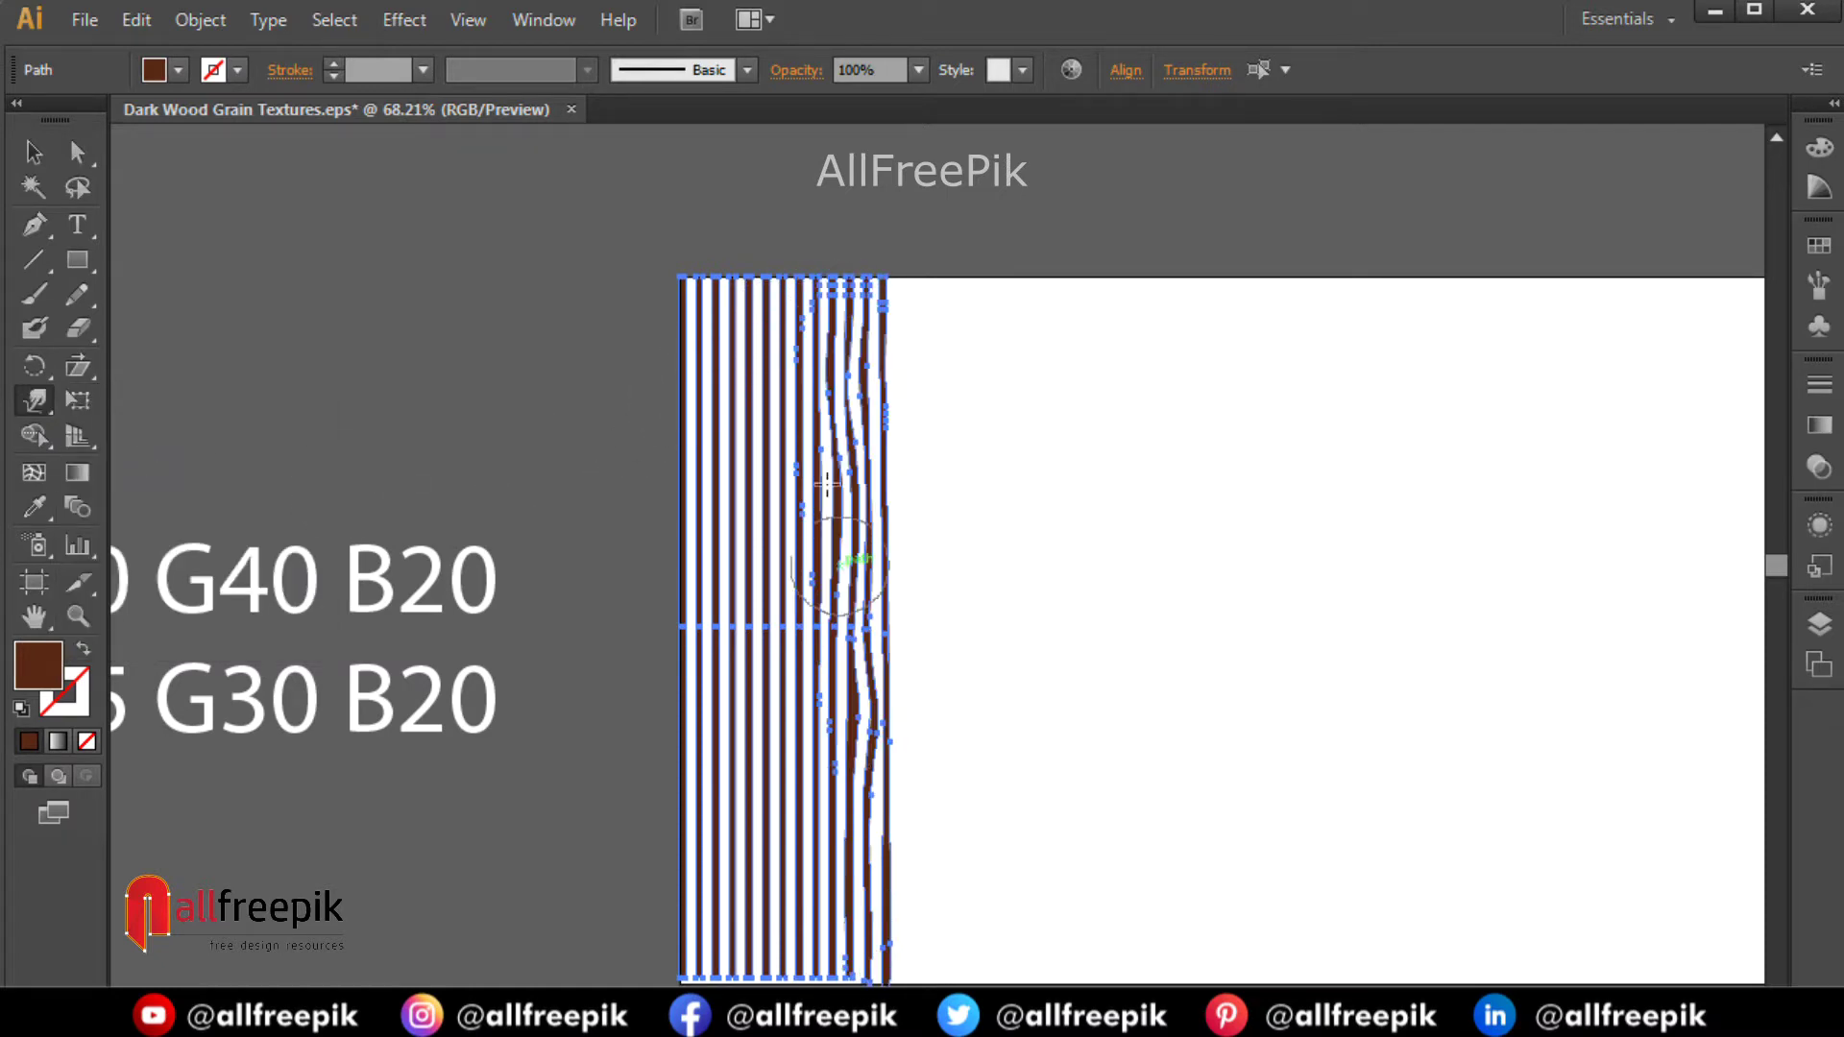
{"action": "mouse_move", "coordinate": [838, 567]}
{"action": "left_mouse_down"}
{"action": "mouse_move", "coordinate": [865, 308]}
{"action": "mouse_move", "coordinate": [833, 287]}
{"action": "mouse_move", "coordinate": [750, 322]}
{"action": "mouse_move", "coordinate": [753, 241]}
{"action": "mouse_move", "coordinate": [759, 307]}
{"action": "mouse_move", "coordinate": [730, 354]}
{"action": "mouse_move", "coordinate": [708, 227]}
{"action": "mouse_move", "coordinate": [762, 362]}
{"action": "mouse_move", "coordinate": [740, 980]}
{"action": "left_mouse_up"}
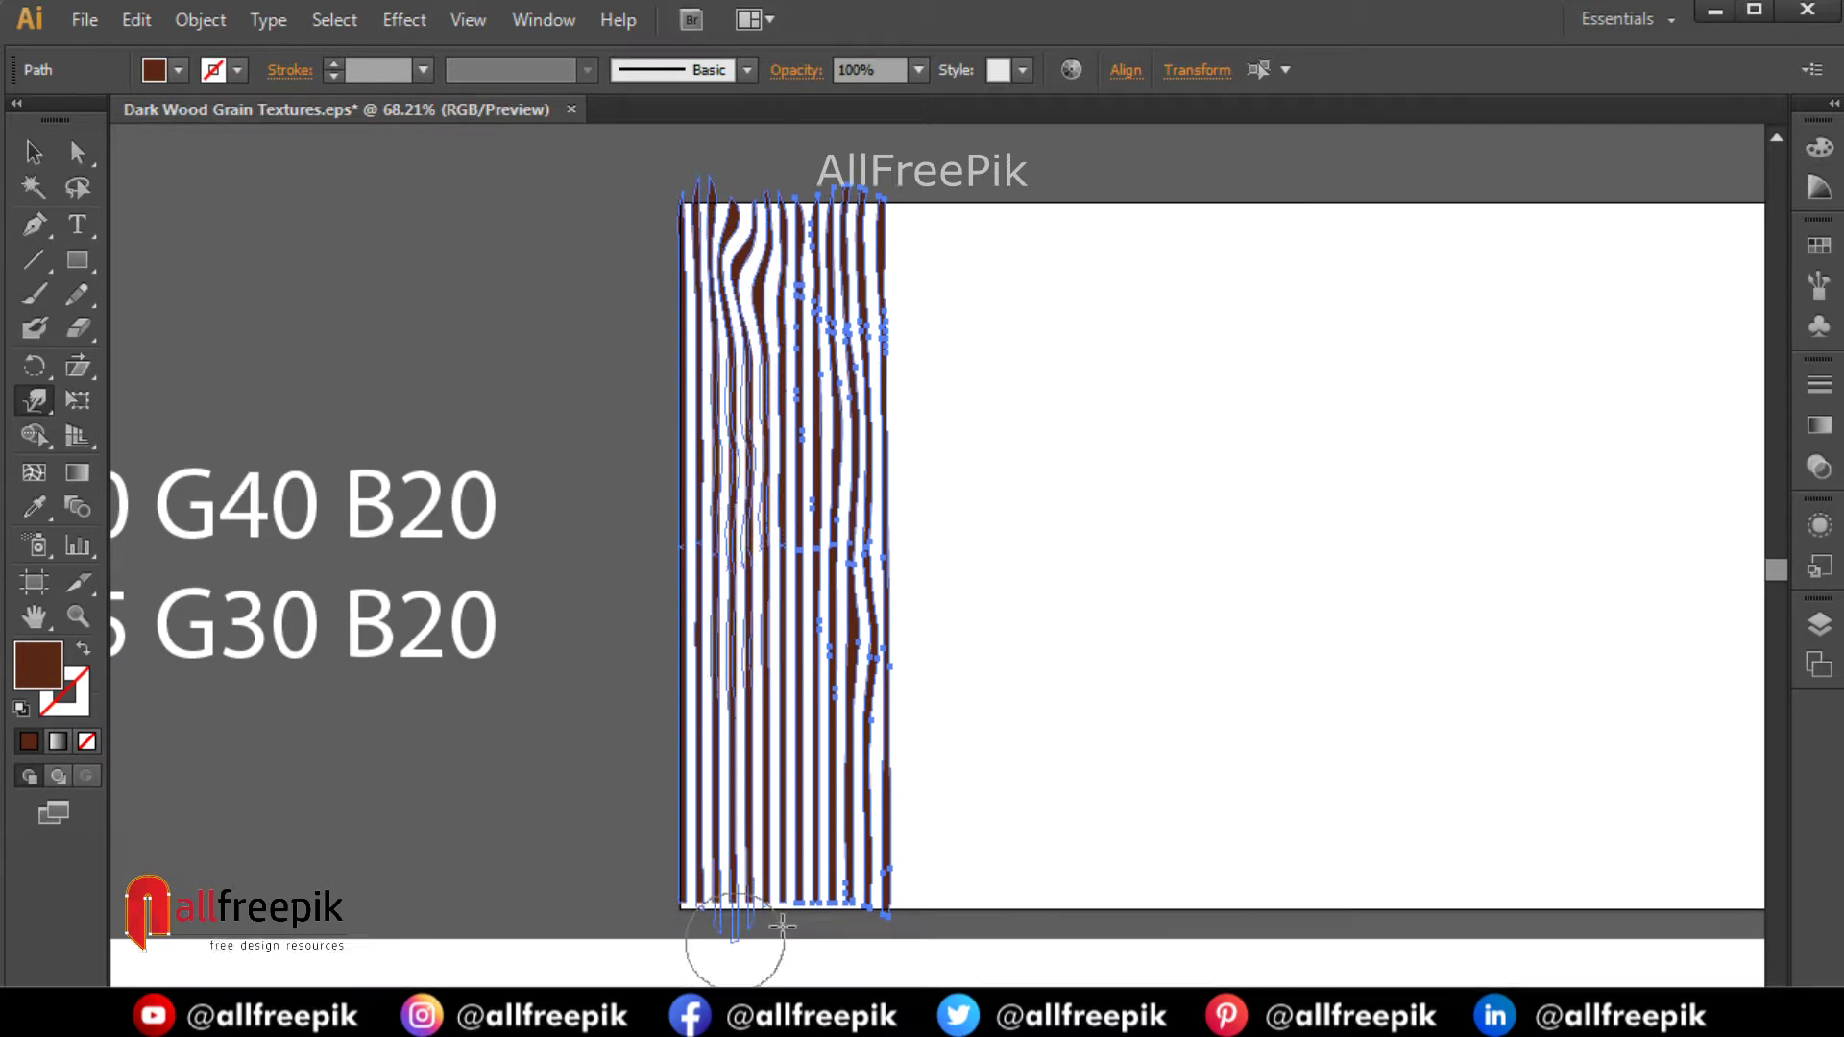
{"action": "mouse_move", "coordinate": [816, 759]}
{"action": "left_mouse_down"}
{"action": "mouse_move", "coordinate": [819, 932]}
{"action": "mouse_move", "coordinate": [796, 916]}
{"action": "left_mouse_up"}
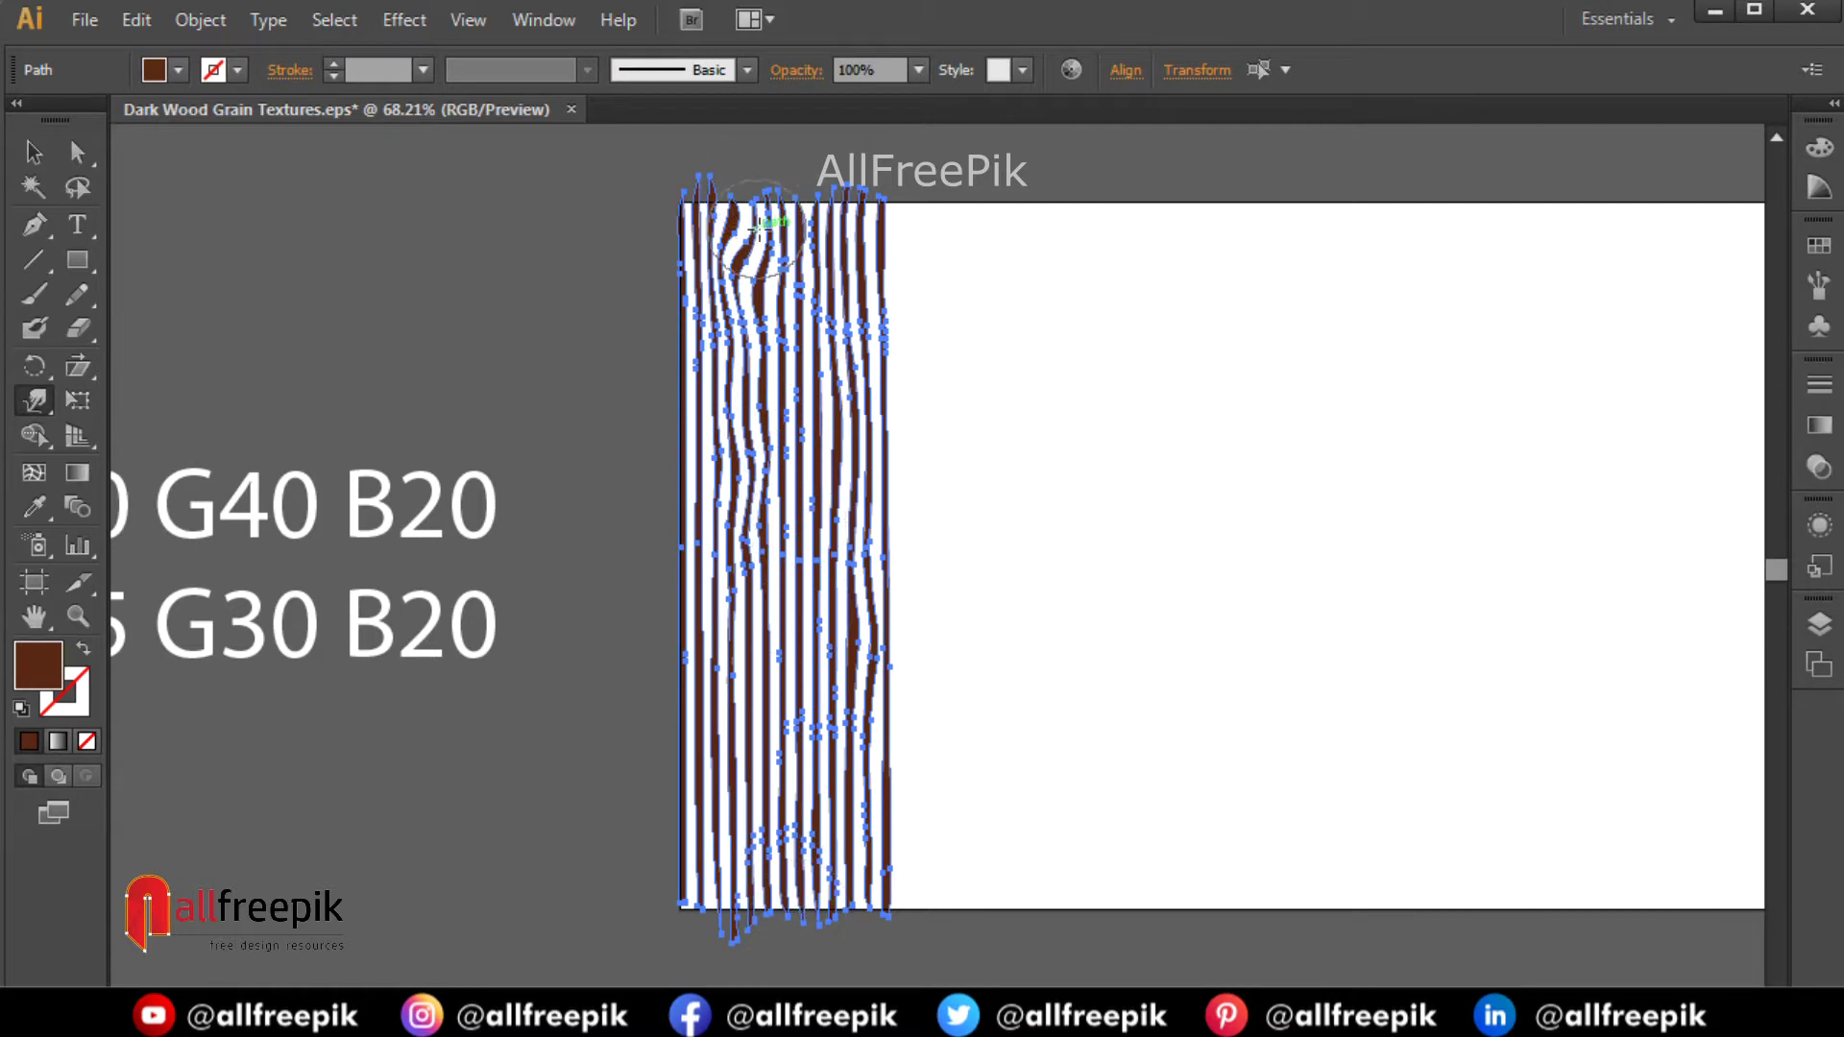
{"action": "left_click_drag", "start_coordinate": [759, 228], "coordinate": [769, 192]}
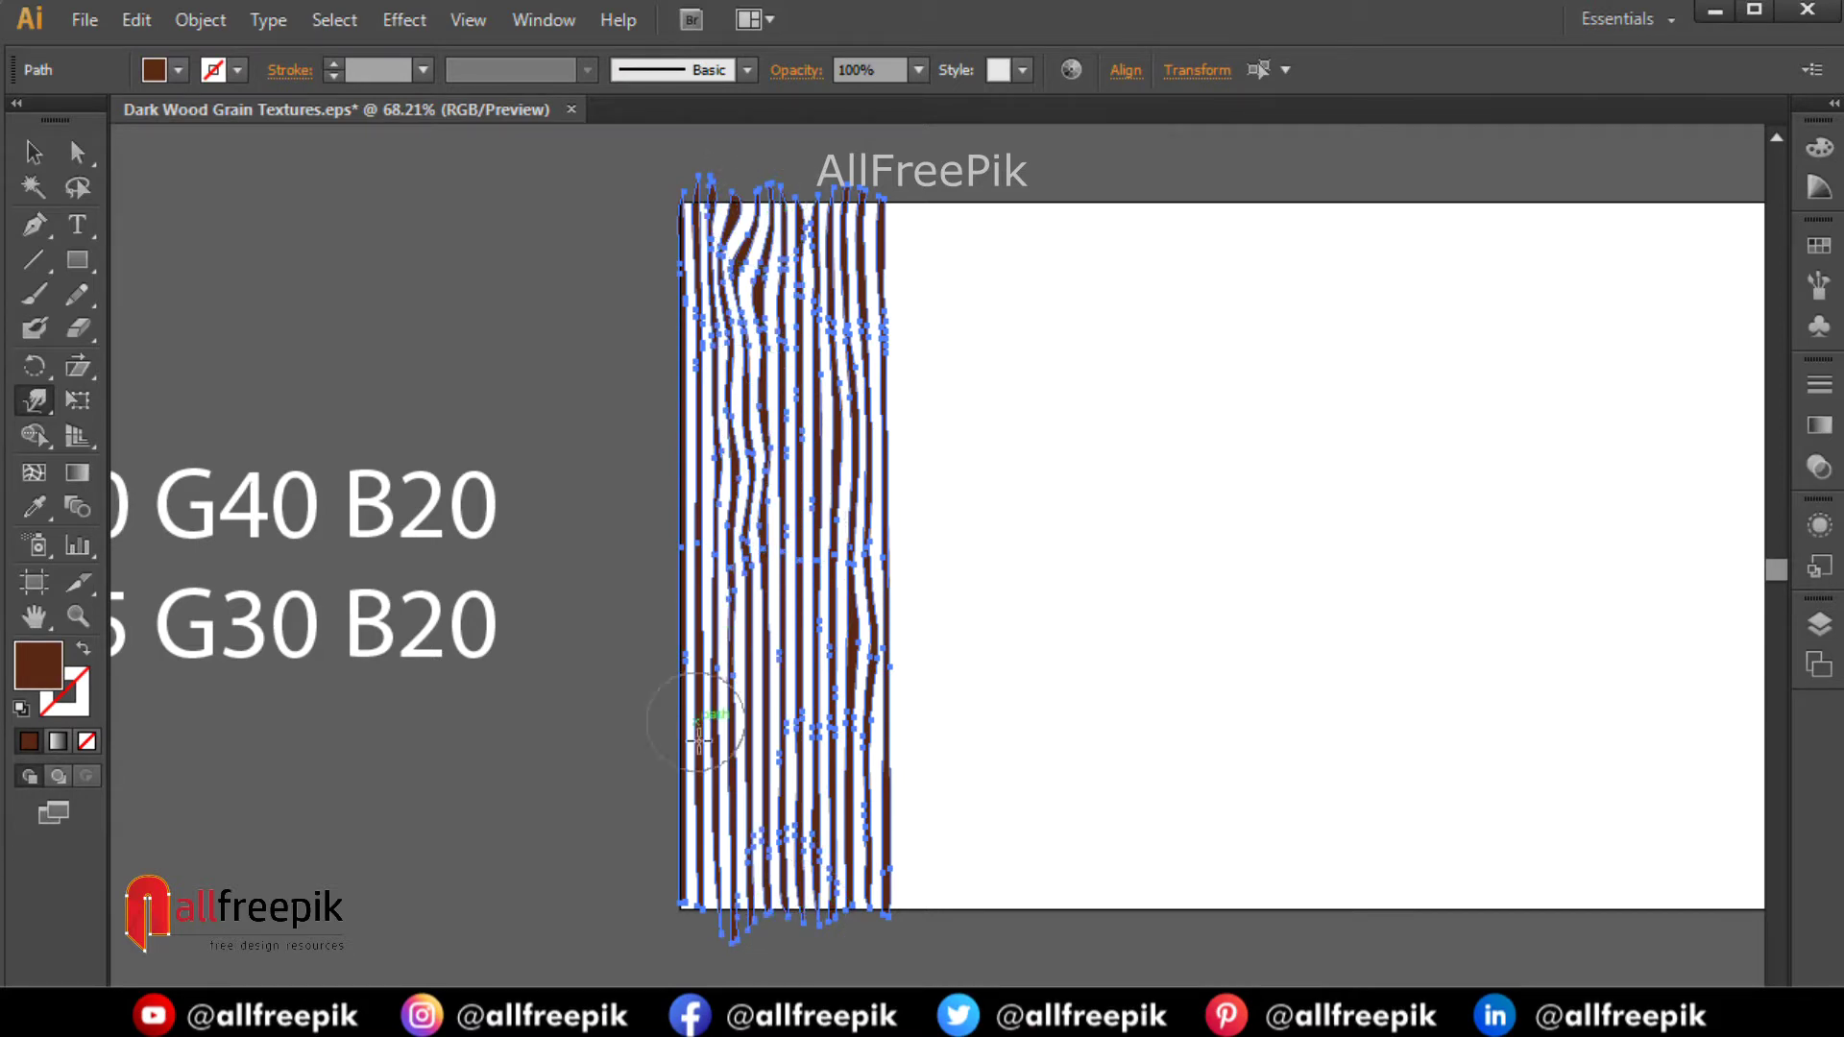
{"action": "mouse_move", "coordinate": [700, 739]}
{"action": "left_mouse_down"}
{"action": "mouse_move", "coordinate": [702, 827]}
{"action": "mouse_move", "coordinate": [668, 442]}
{"action": "left_mouse_up"}
{"action": "left_click_drag", "start_coordinate": [651, 287], "coordinate": [663, 274]}
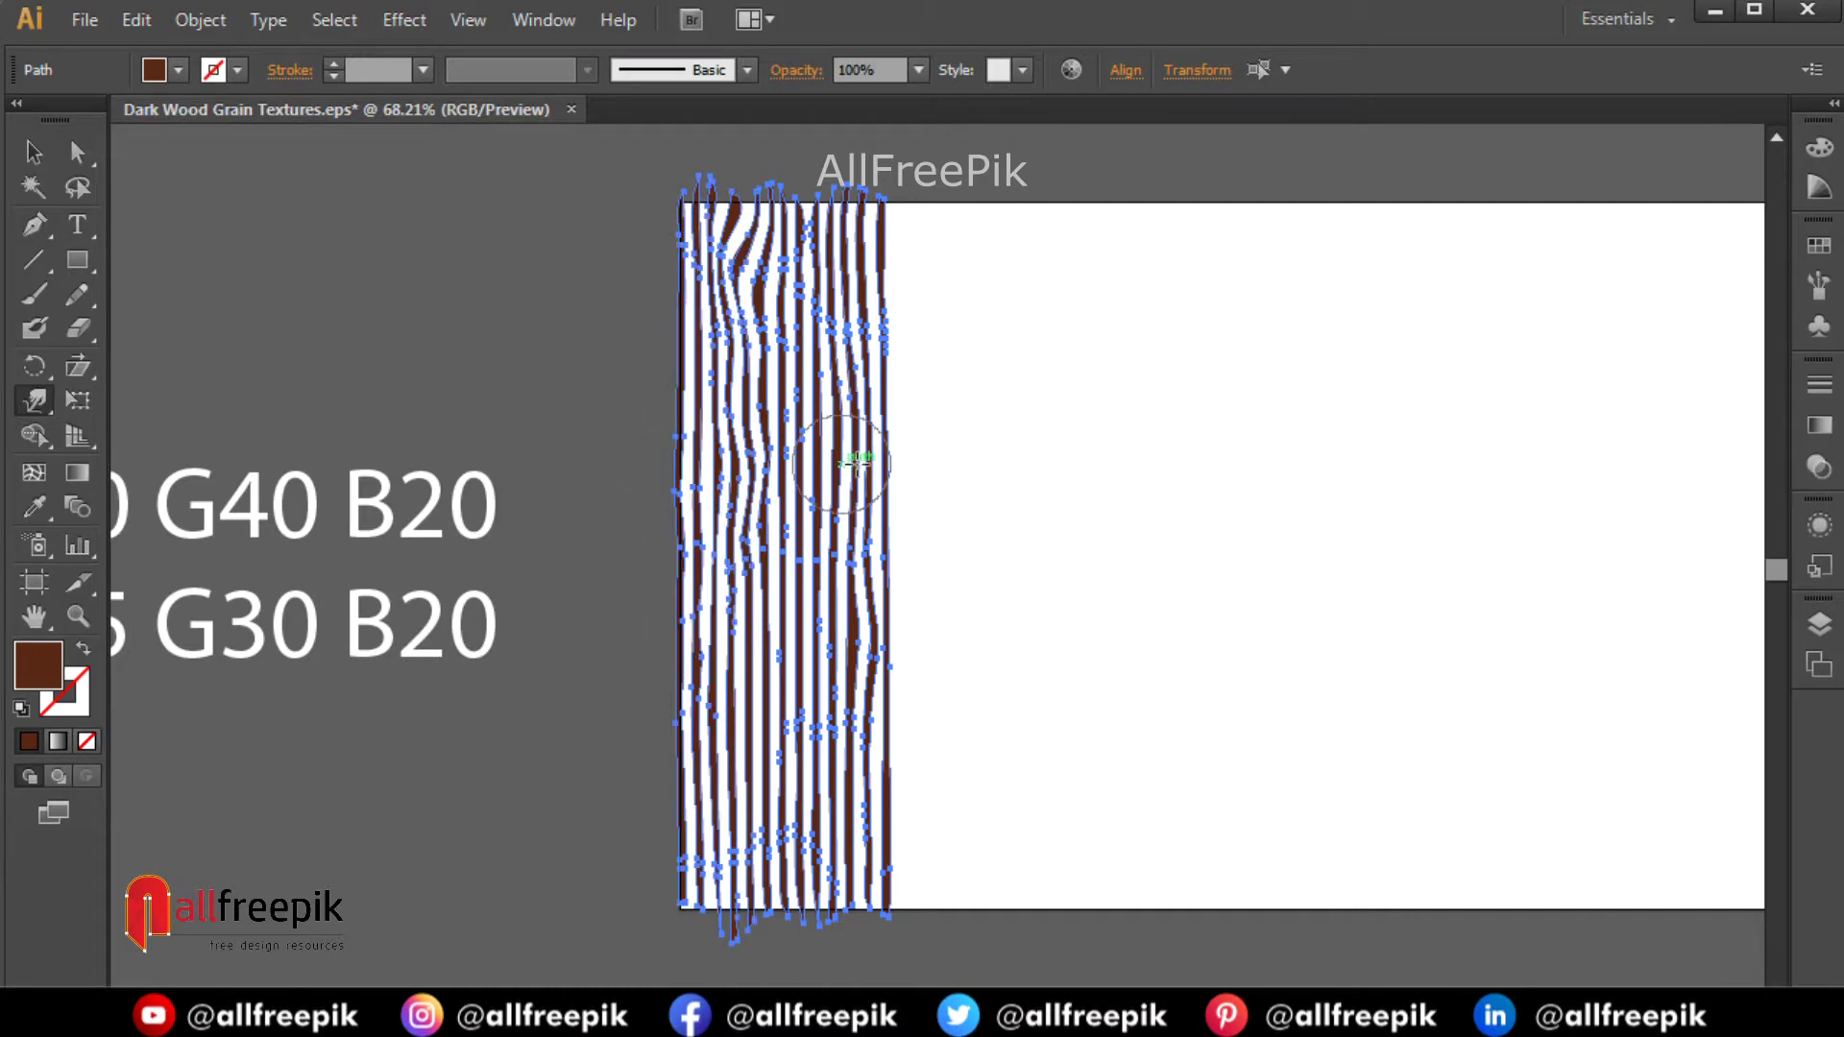
Add swirled knots with the Twirl tool at the strips' upper middle, lower right, lower left and upper right.
{"action": "left_click", "coordinate": [42, 396]}
{"action": "left_click", "coordinate": [131, 465]}
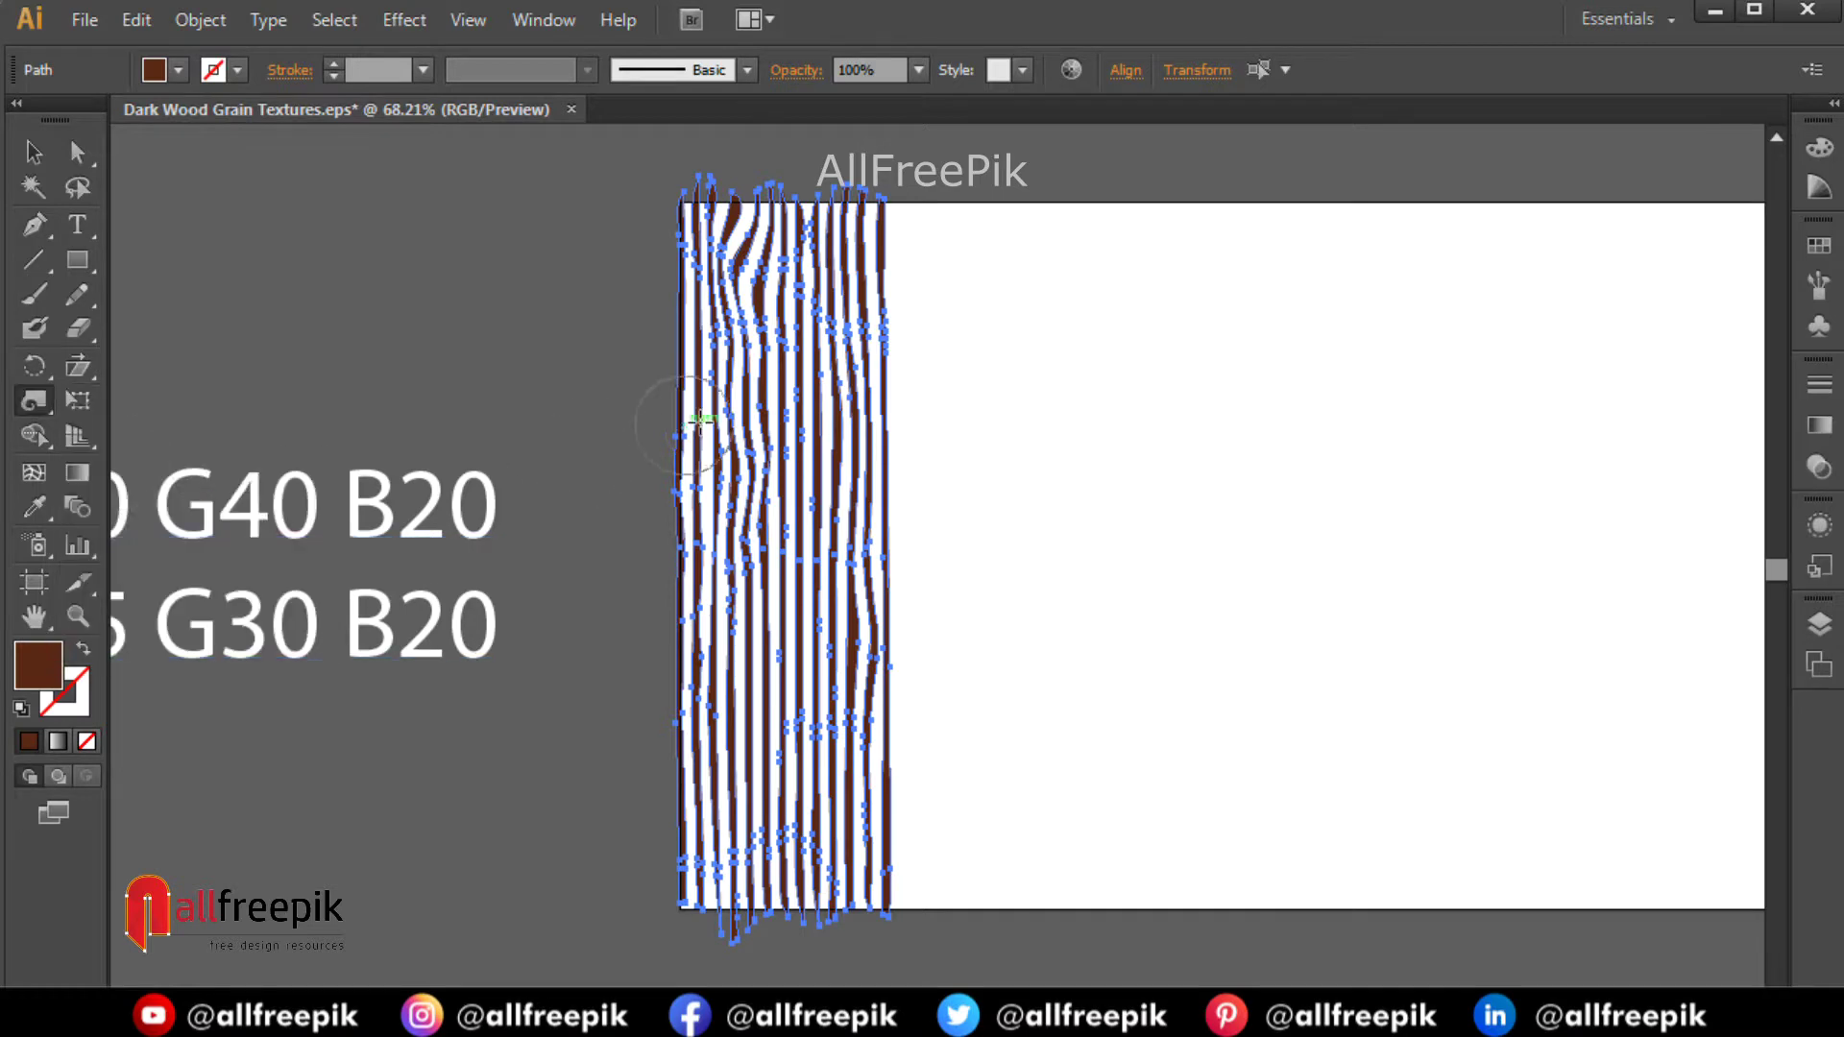
{"action": "left_click_drag", "start_coordinate": [785, 411], "coordinate": [786, 413]}
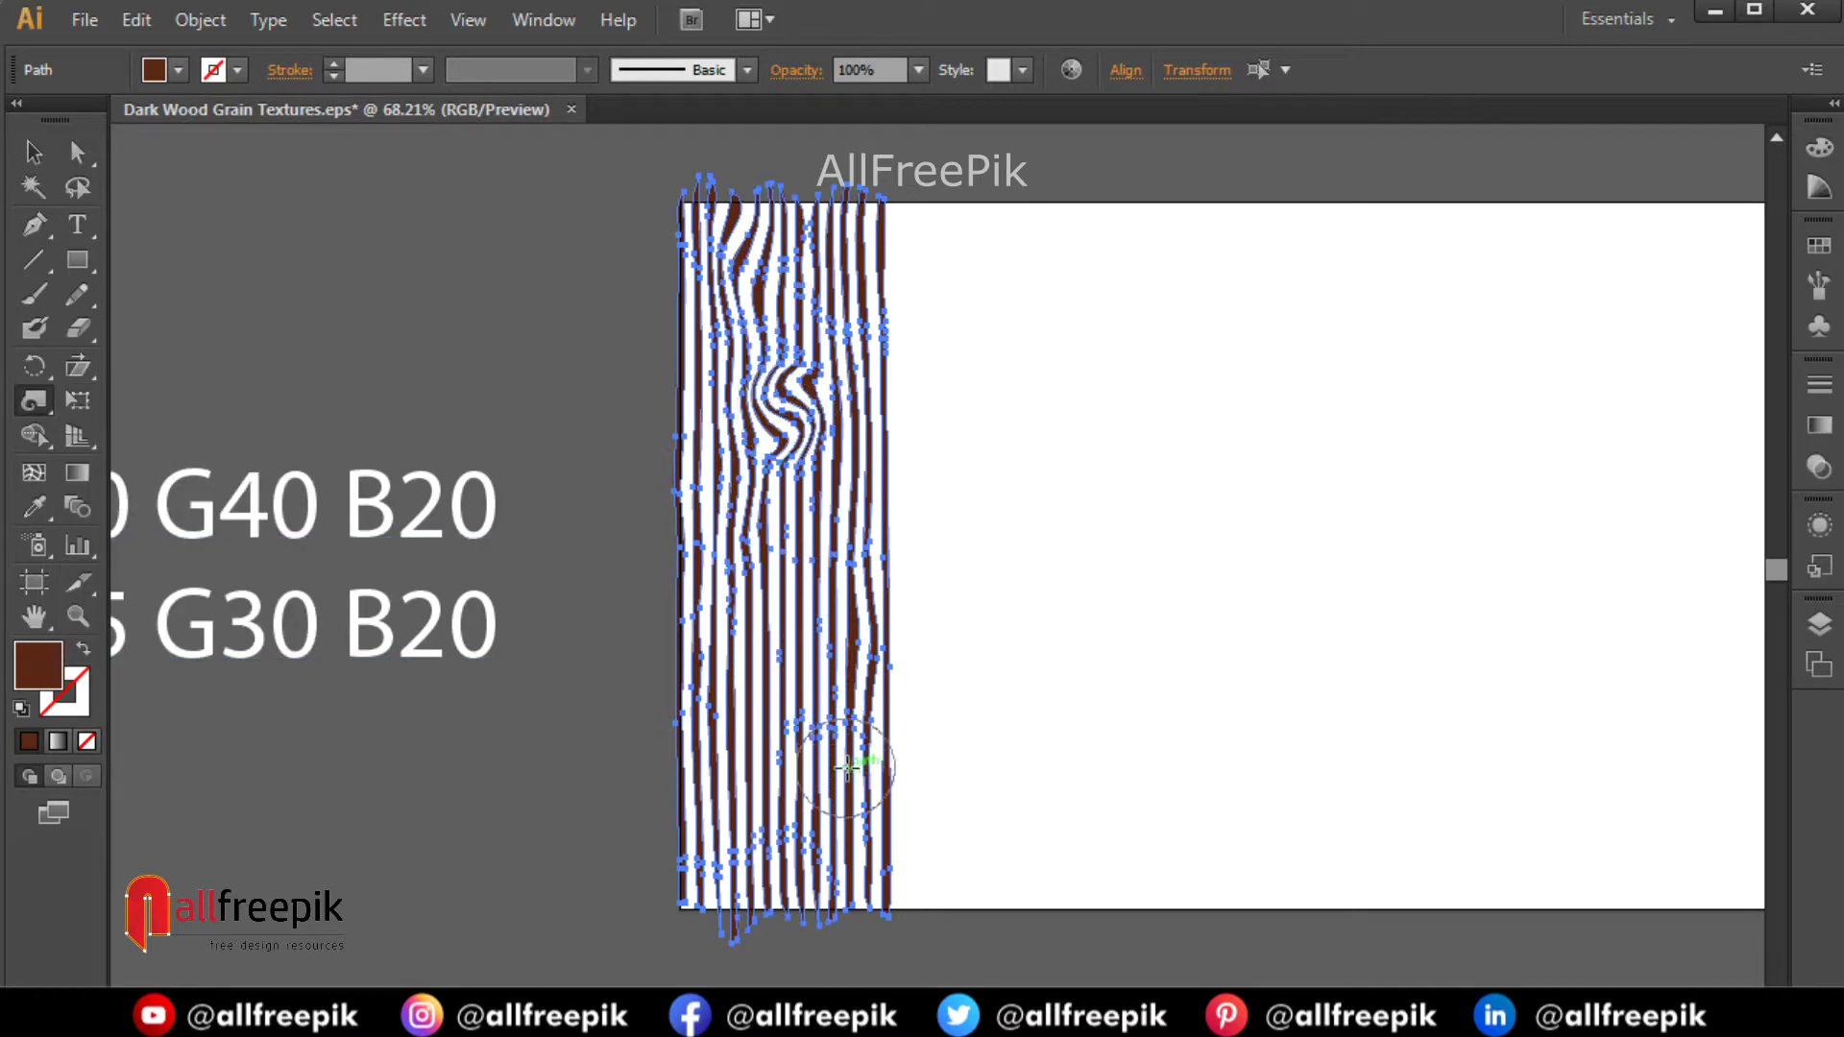
{"action": "left_click_drag", "start_coordinate": [847, 767], "coordinate": [846, 768]}
{"action": "left_click_drag", "start_coordinate": [702, 834], "coordinate": [725, 829]}
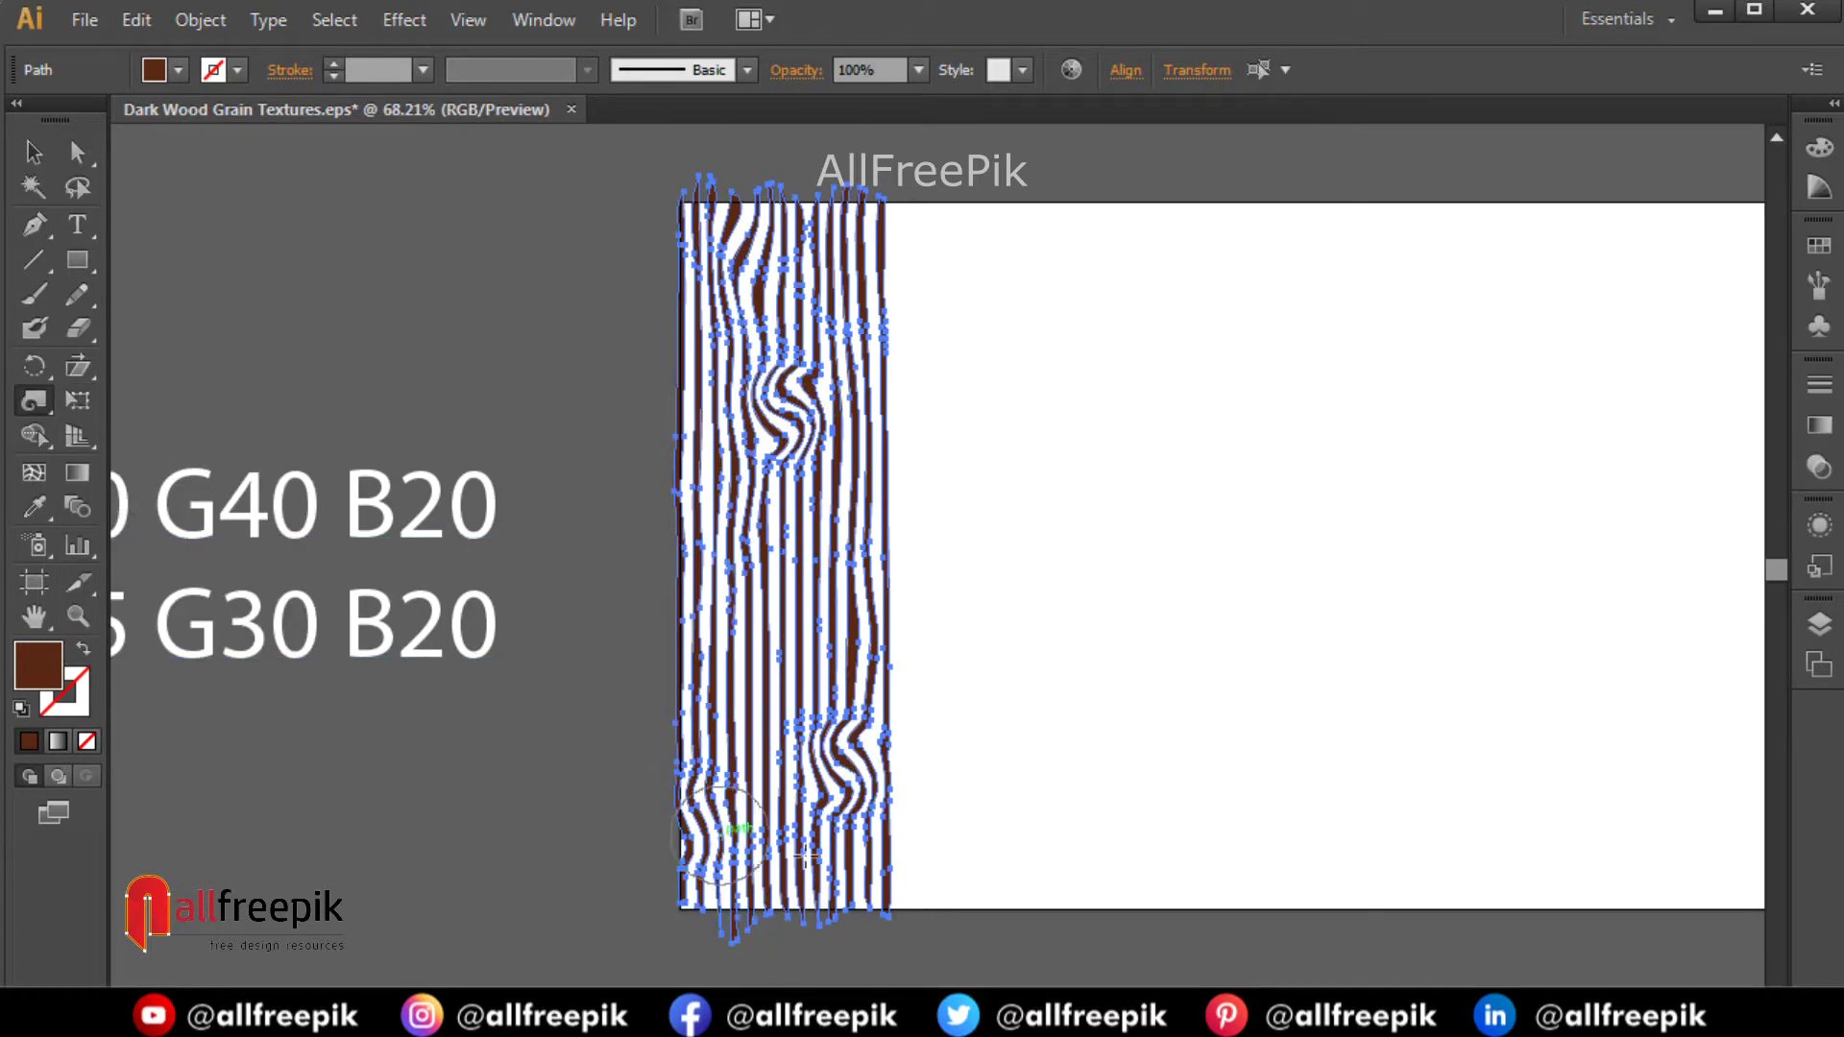
{"action": "left_click_drag", "start_coordinate": [836, 238], "coordinate": [836, 239]}
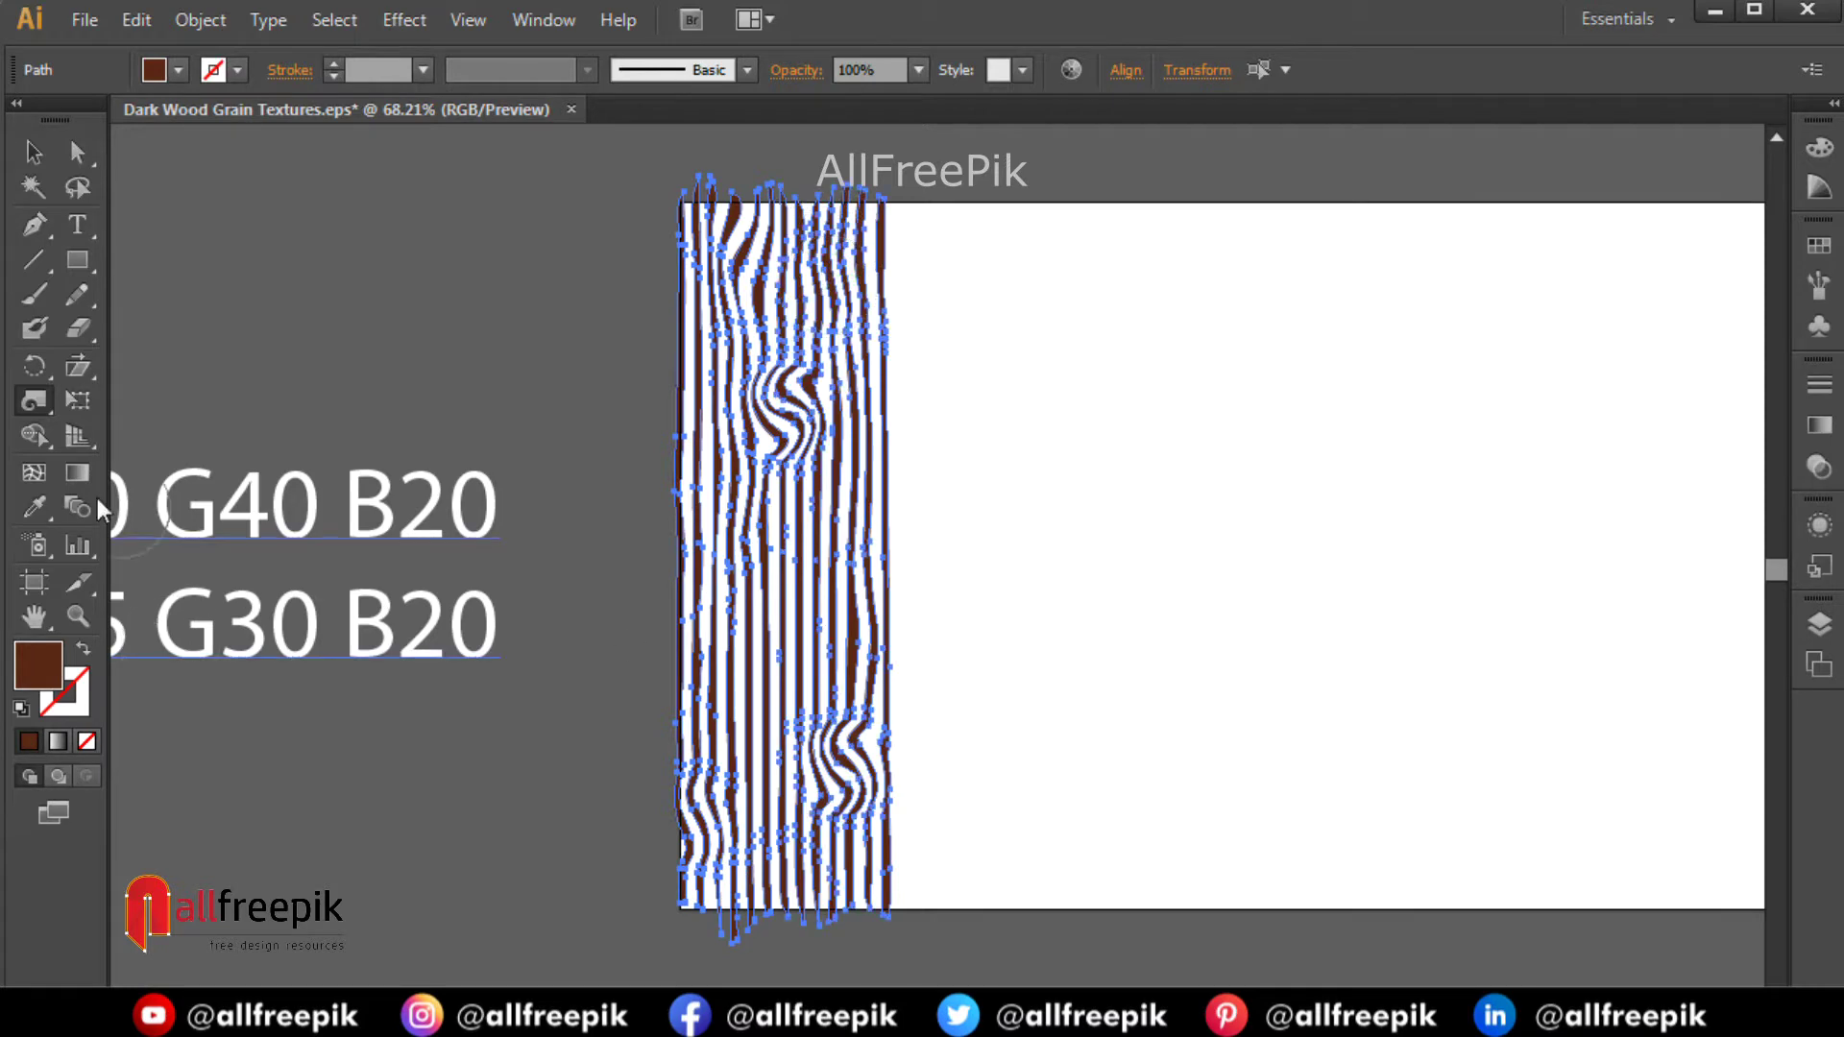
Pinch the grain lines inward with the Pucker tool at the strips' left middle, right middle and upper right.
{"action": "mouse_move", "coordinate": [42, 401]}
{"action": "left_mouse_down"}
{"action": "mouse_move", "coordinate": [73, 465]}
{"action": "mouse_move", "coordinate": [100, 488]}
{"action": "mouse_move", "coordinate": [126, 474]}
{"action": "mouse_move", "coordinate": [135, 501]}
{"action": "left_mouse_up"}
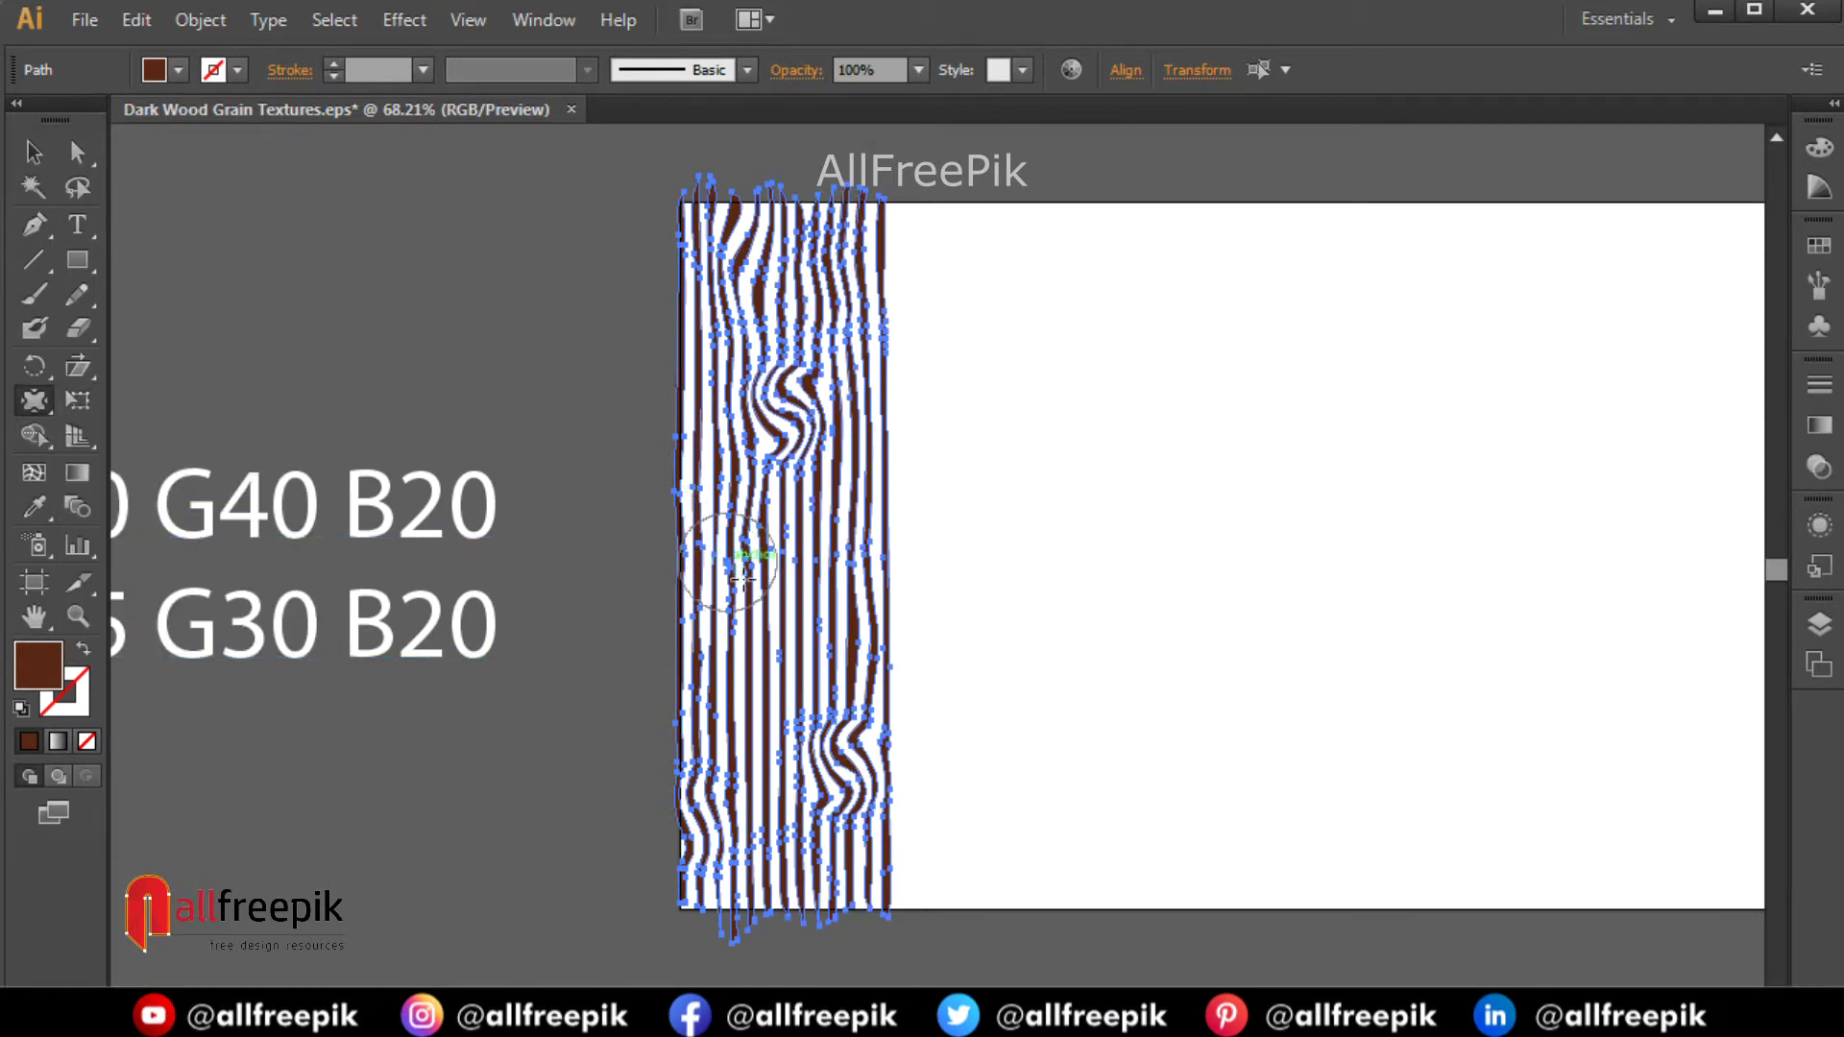
{"action": "left_click_drag", "start_coordinate": [742, 573], "coordinate": [737, 651]}
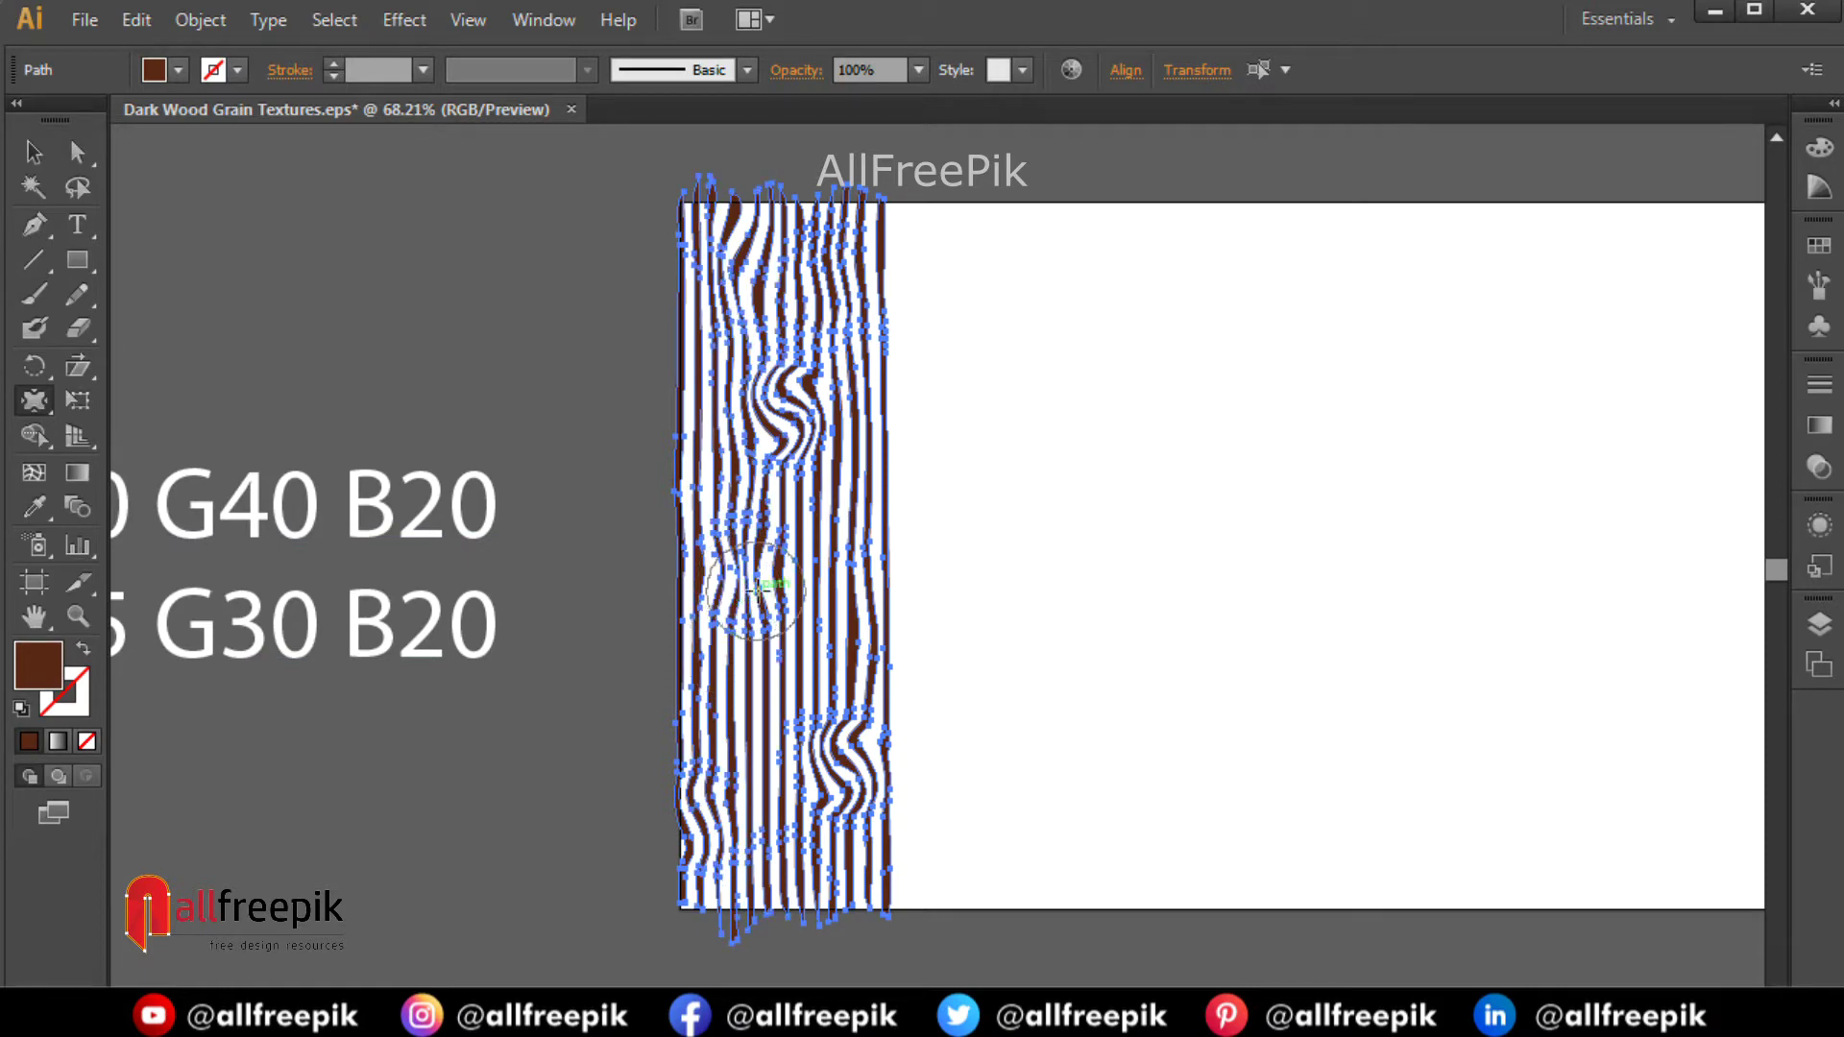
{"action": "left_click_drag", "start_coordinate": [757, 588], "coordinate": [745, 577]}
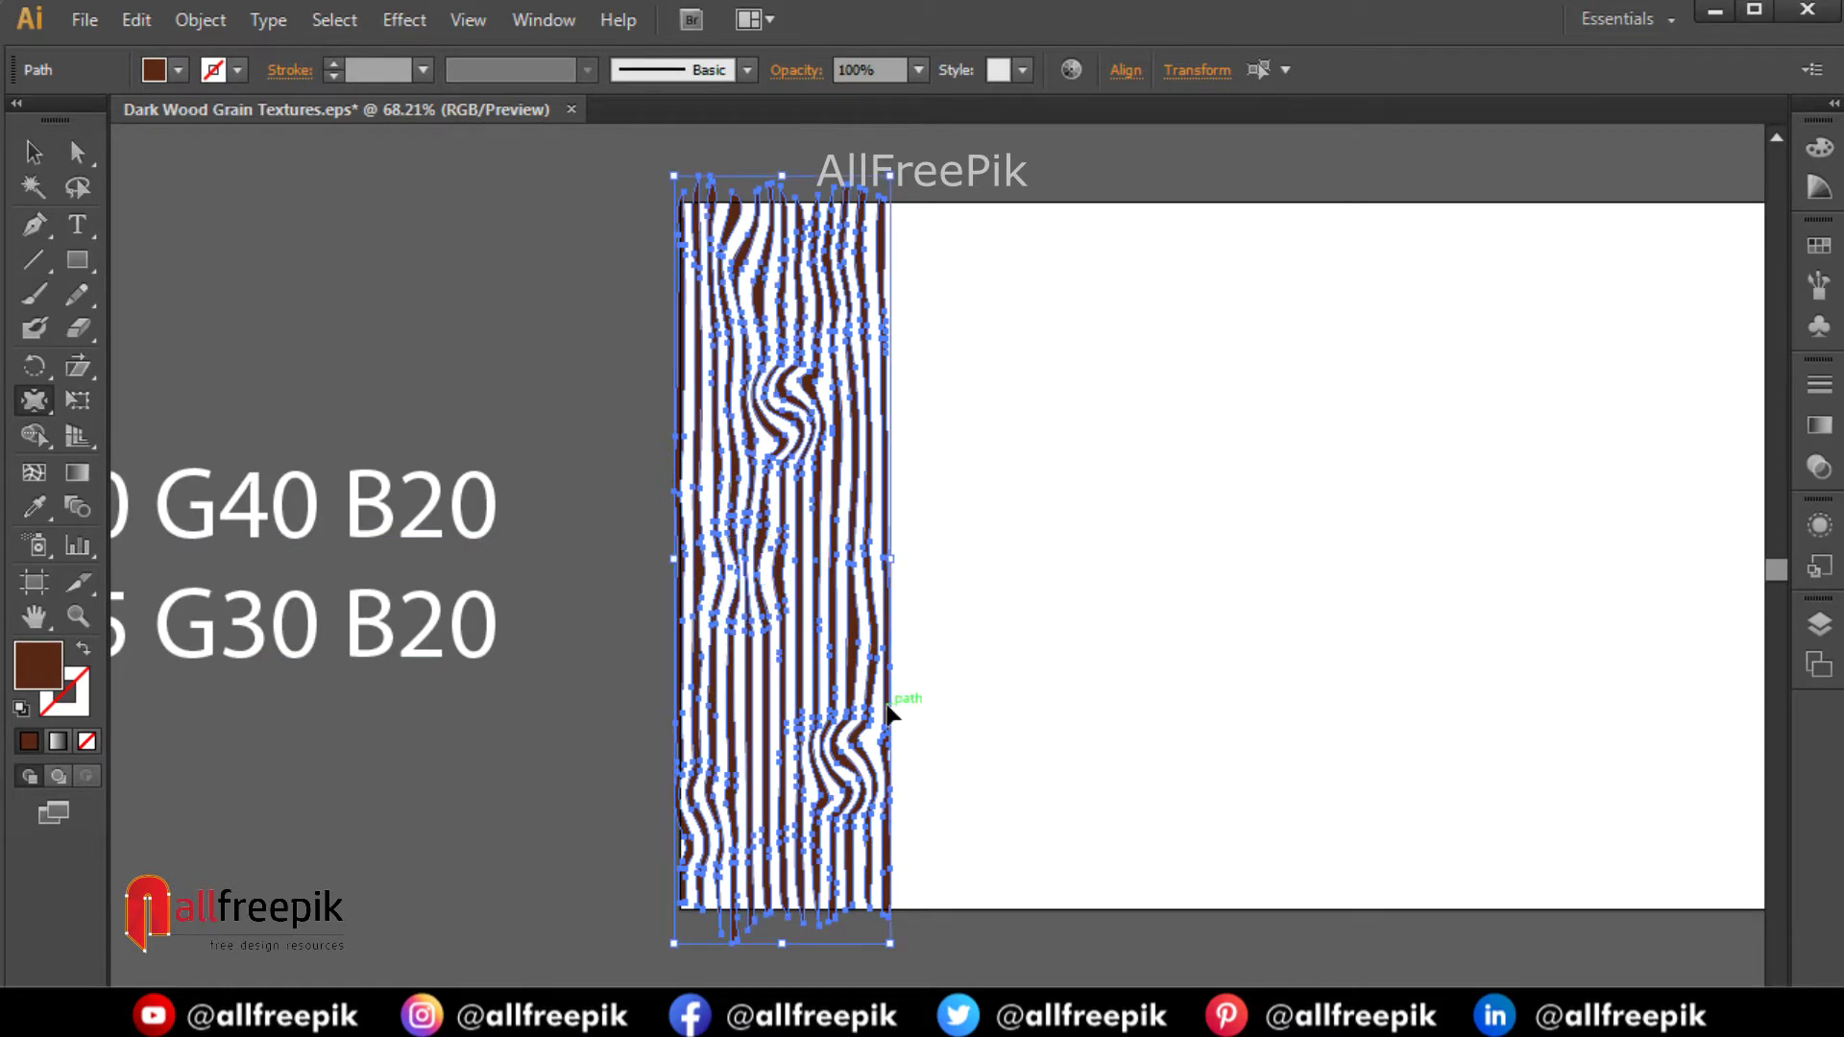
{"action": "left_click", "coordinate": [845, 542]}
{"action": "left_click", "coordinate": [836, 286]}
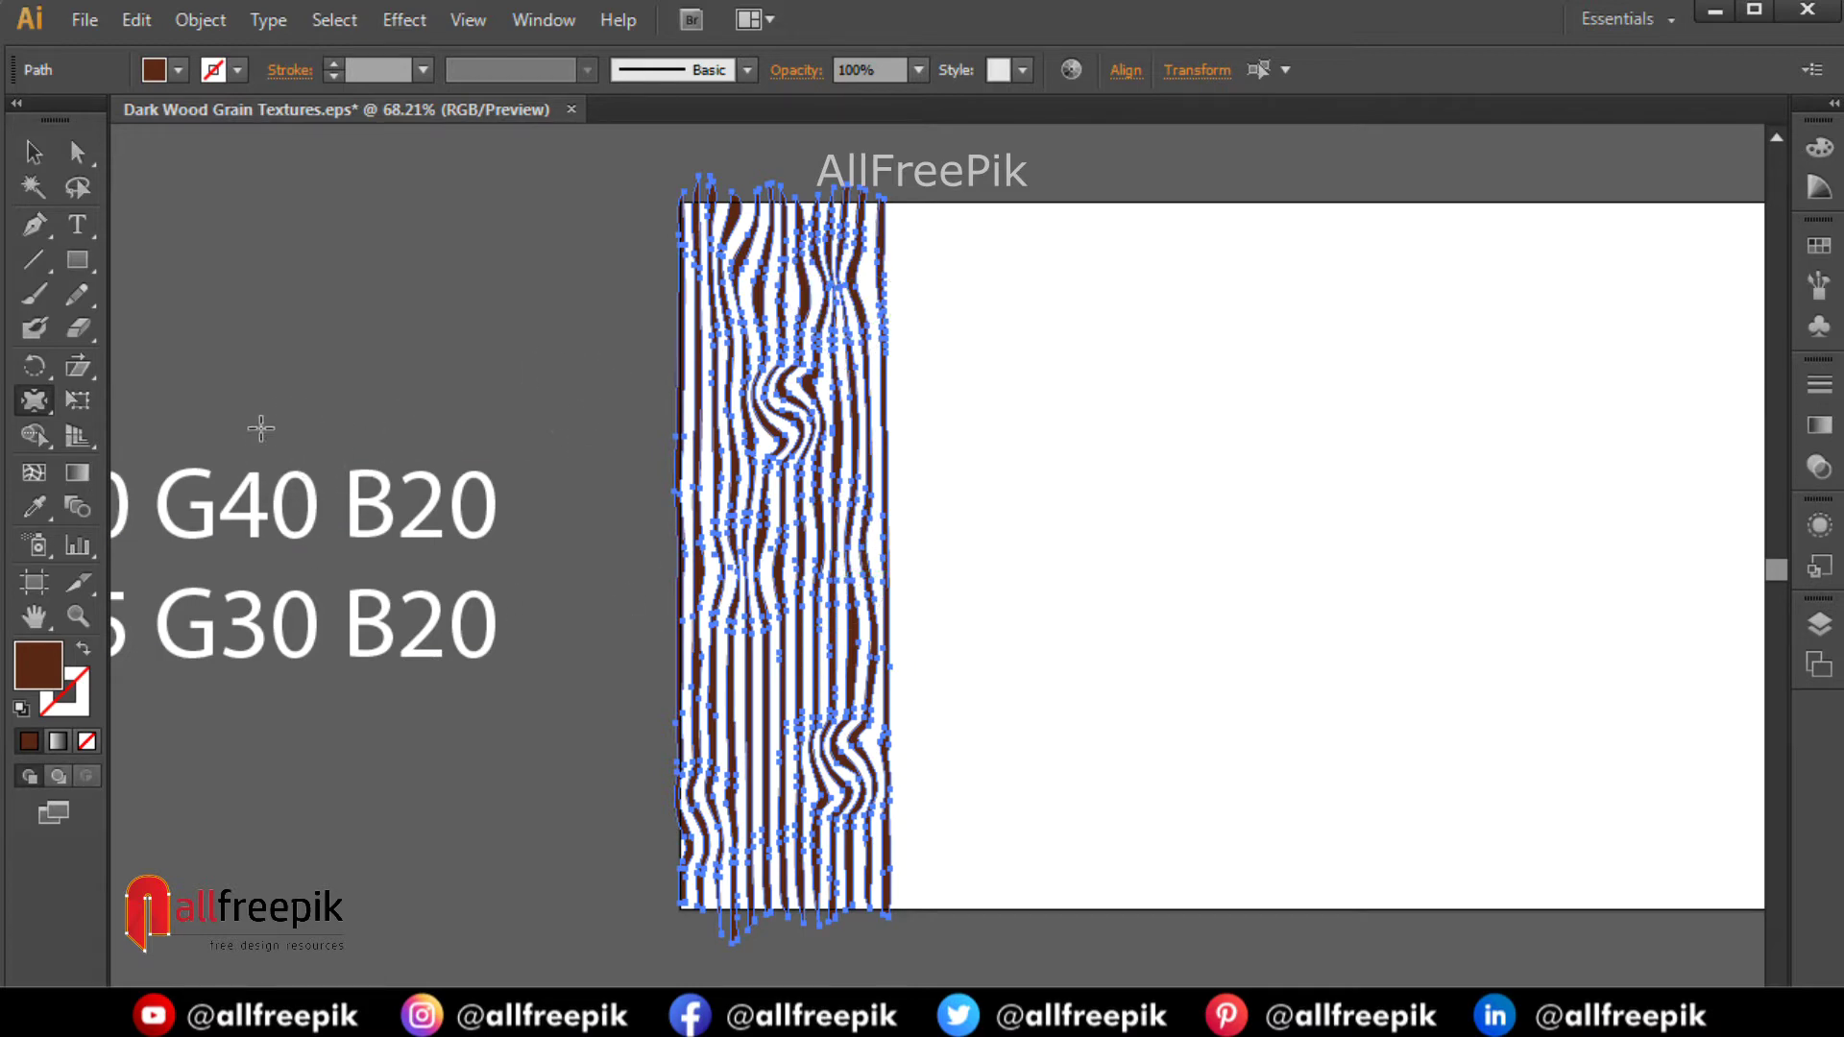
Bulge the grain lines outward with the Bloat tool at several spots across the middle, lower and right parts of the strips.
{"action": "left_click_drag", "start_coordinate": [38, 401], "coordinate": [136, 529]}
{"action": "left_click", "coordinate": [782, 617]}
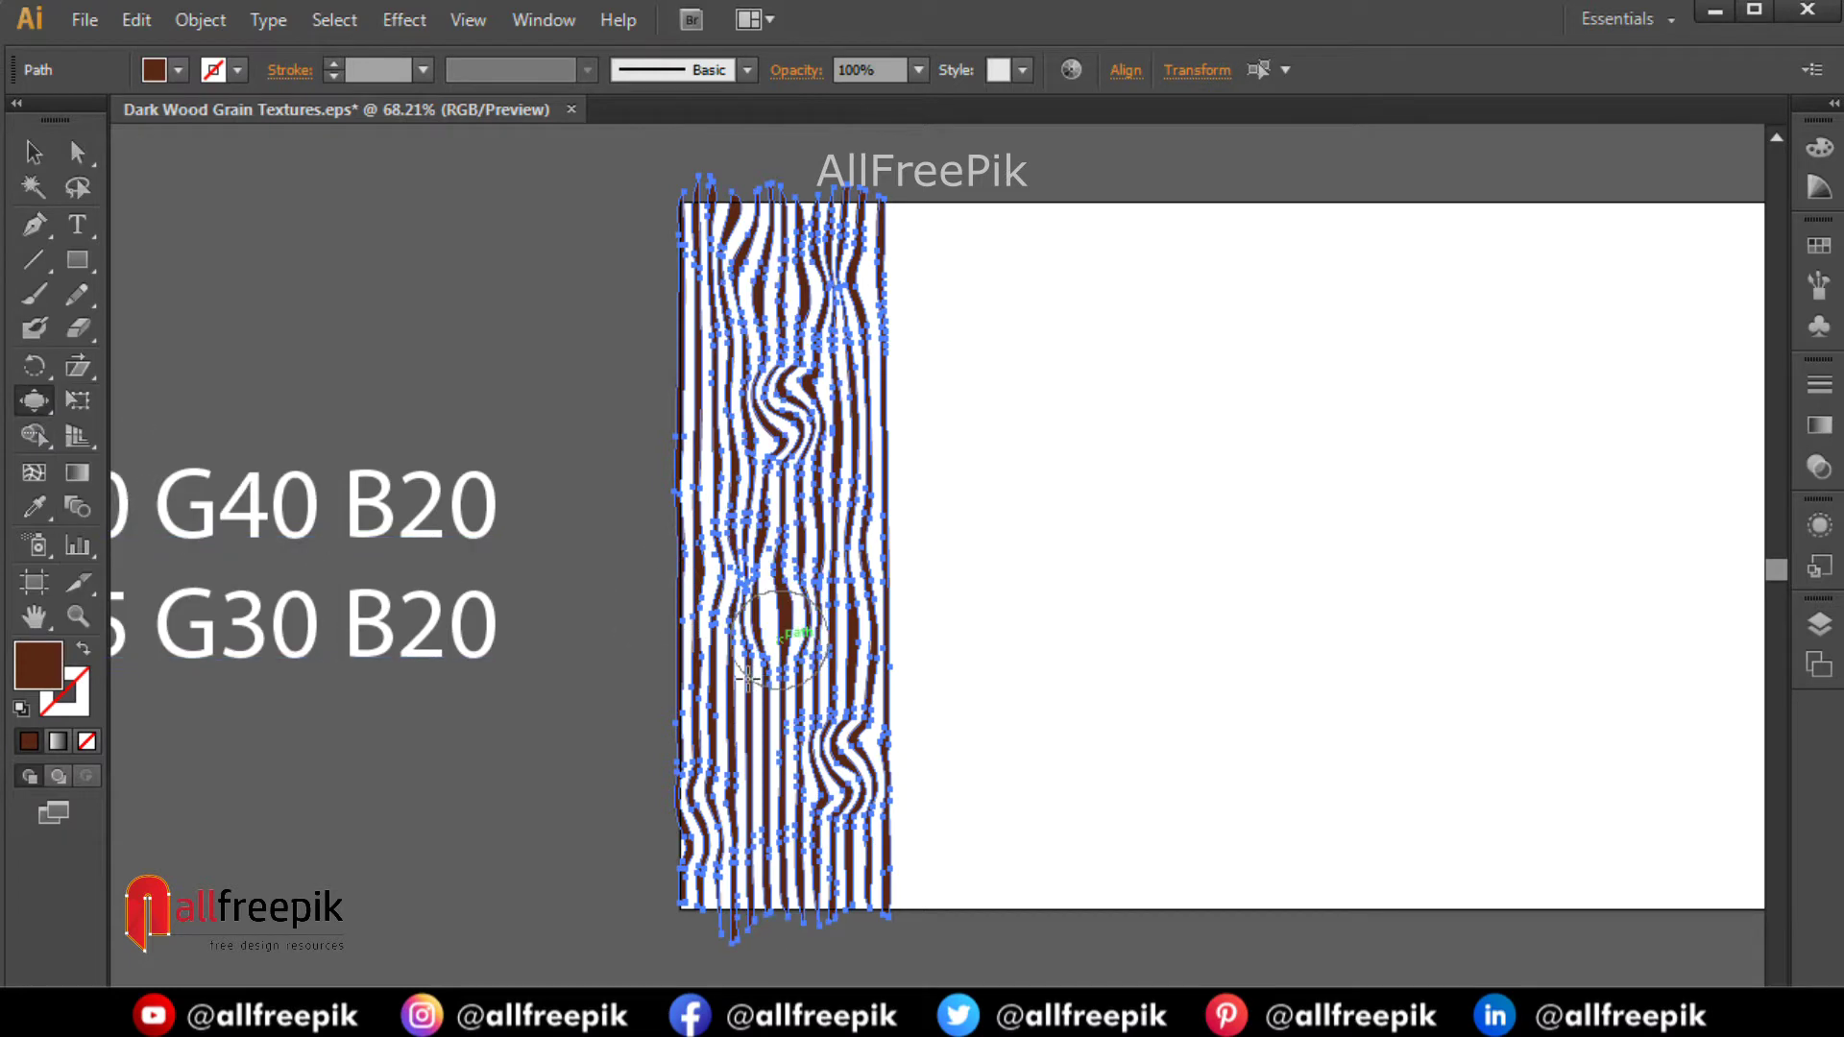
{"action": "left_click", "coordinate": [753, 735]}
{"action": "left_click_drag", "start_coordinate": [776, 838], "coordinate": [780, 834]}
{"action": "left_click_drag", "start_coordinate": [834, 454], "coordinate": [834, 455]}
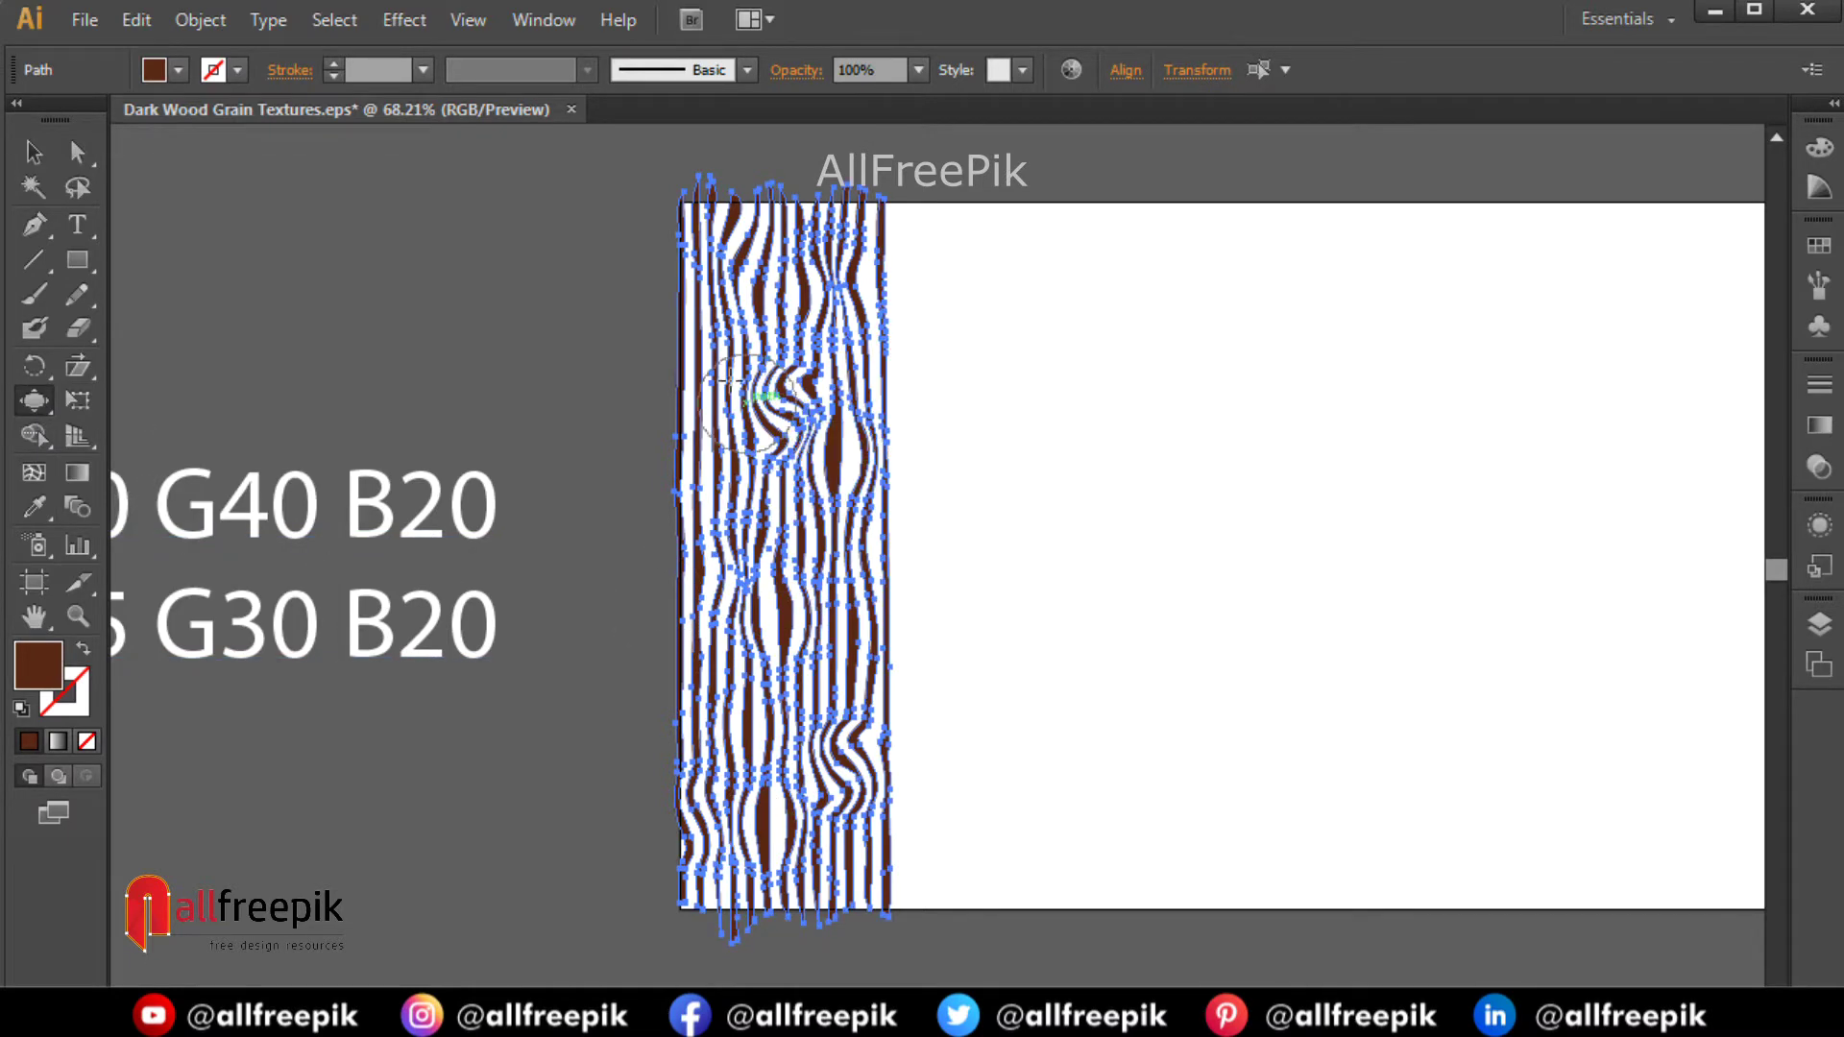
{"action": "left_click_drag", "start_coordinate": [851, 591], "coordinate": [851, 593]}
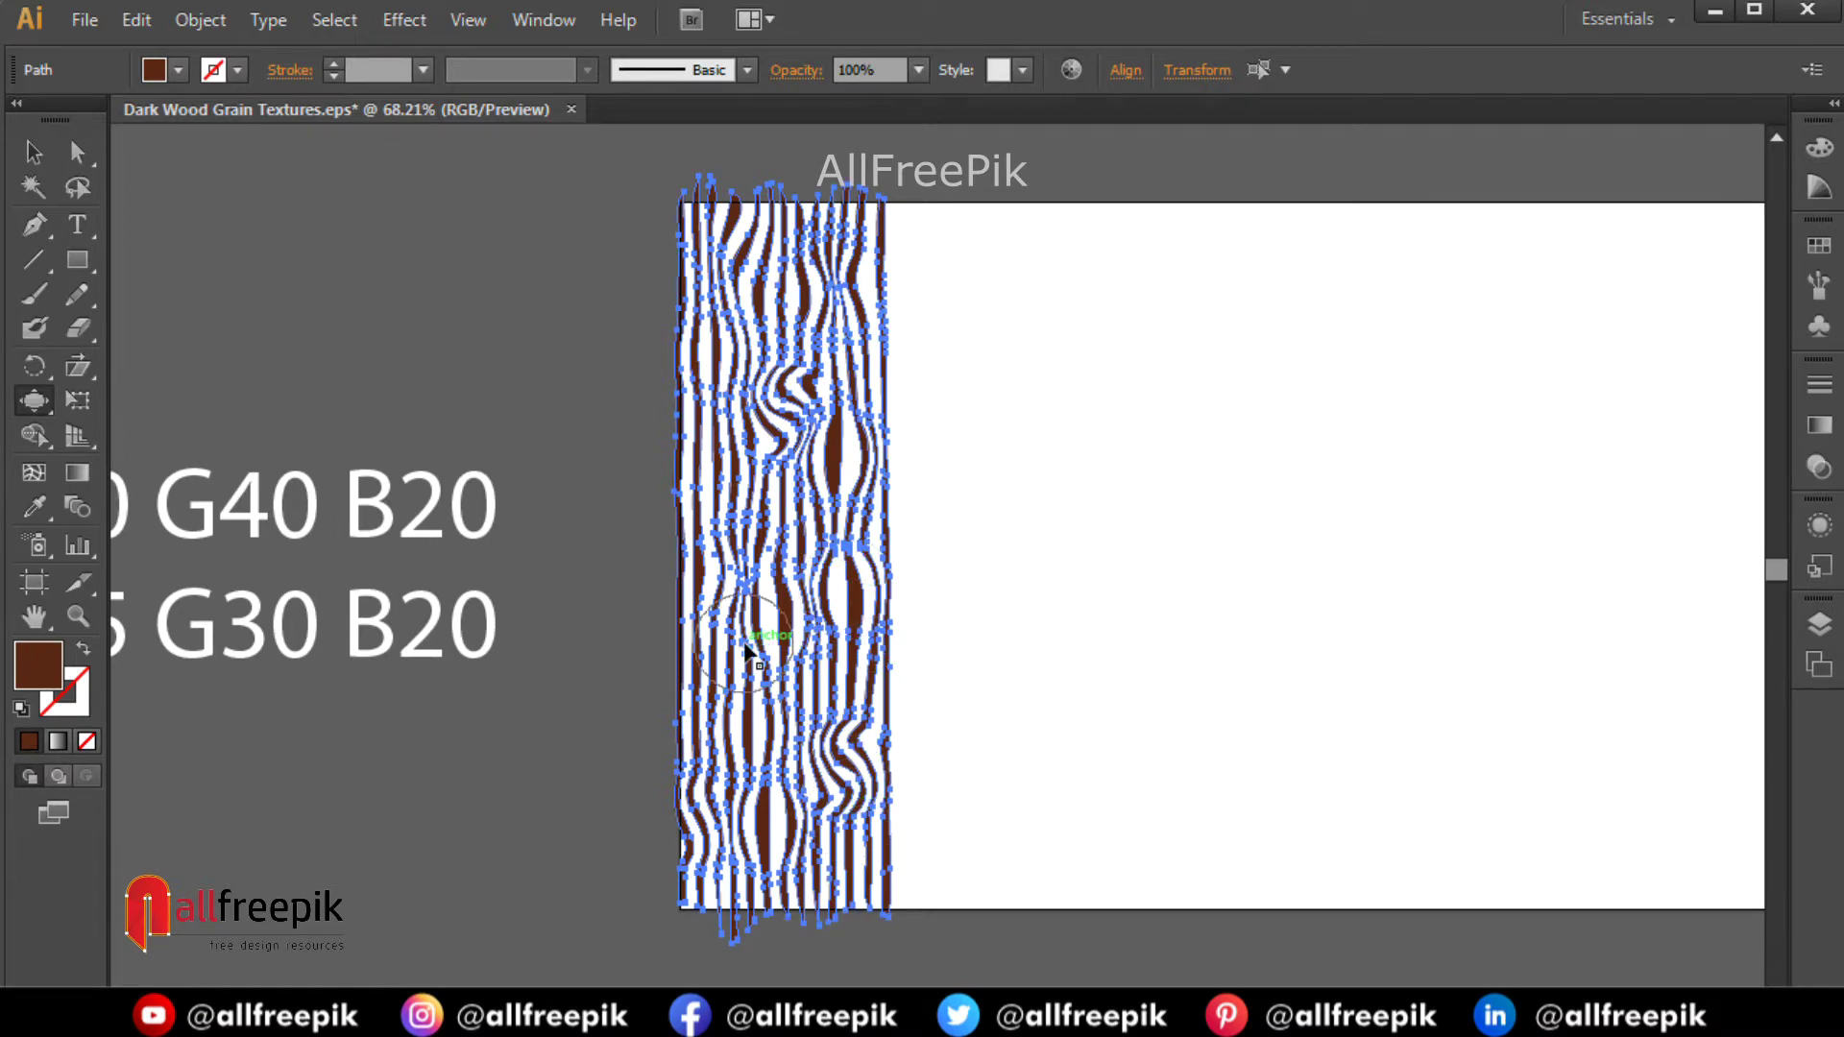
Smear the knots and grain lines vertically with the Warp tool through the centre, right side and left edge, and deselect the strips.
{"action": "left_click", "coordinate": [43, 400]}
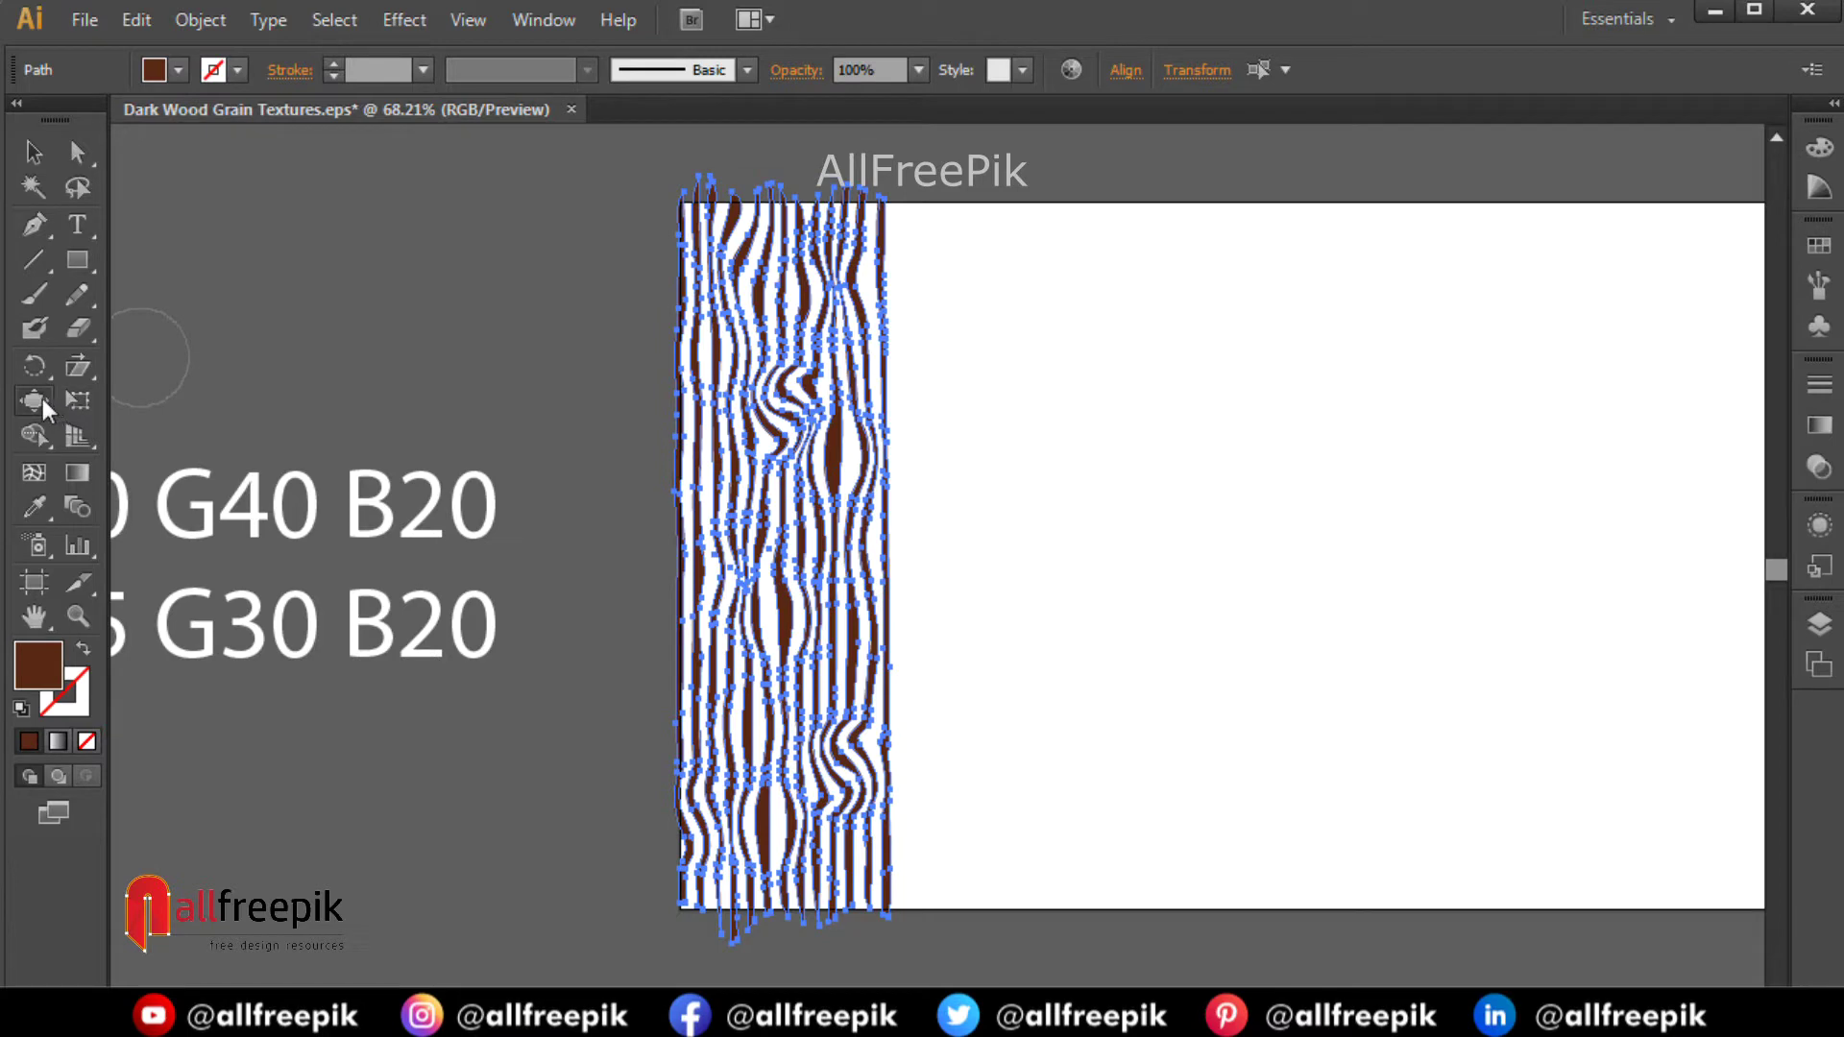
{"action": "left_click", "coordinate": [113, 436]}
{"action": "mouse_move", "coordinate": [798, 317]}
{"action": "left_mouse_down"}
{"action": "mouse_move", "coordinate": [806, 600]}
{"action": "mouse_move", "coordinate": [793, 739]}
{"action": "left_mouse_up"}
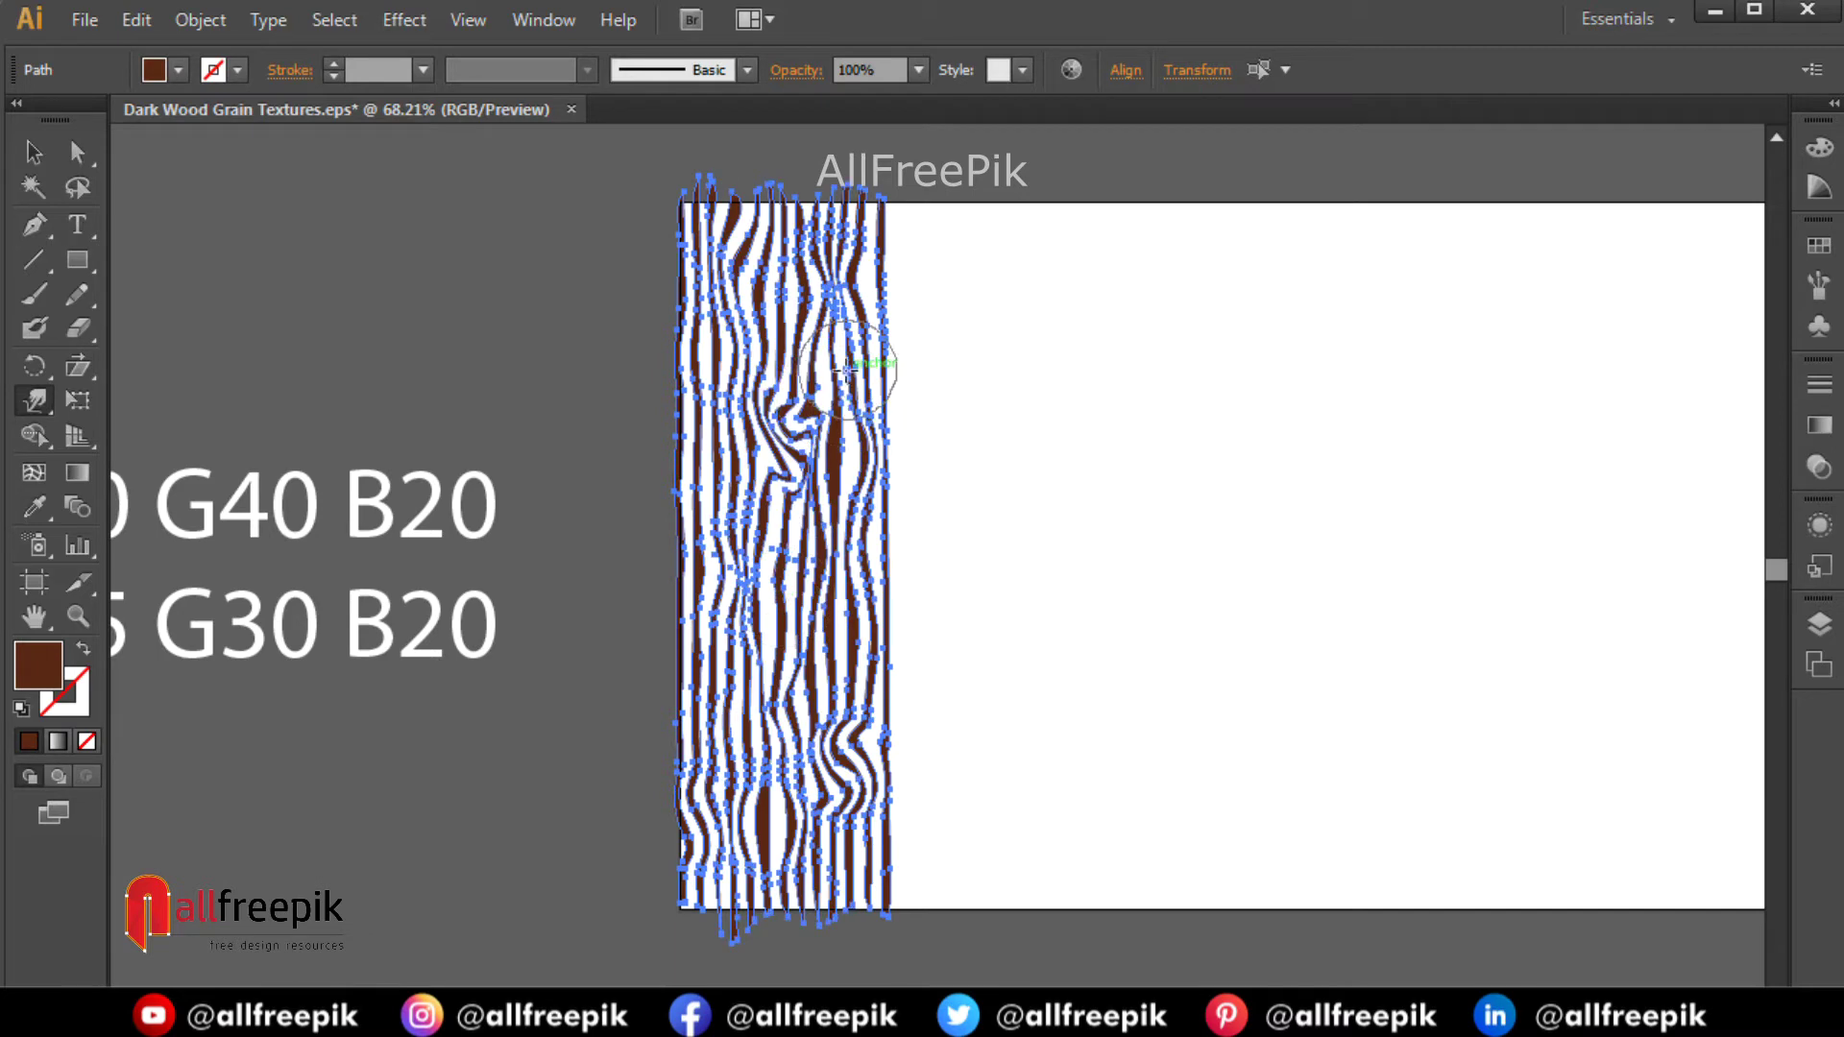
{"action": "mouse_move", "coordinate": [831, 288]}
{"action": "left_mouse_down"}
{"action": "mouse_move", "coordinate": [870, 446]}
{"action": "mouse_move", "coordinate": [821, 557]}
{"action": "mouse_move", "coordinate": [820, 661]}
{"action": "mouse_move", "coordinate": [877, 758]}
{"action": "left_mouse_up"}
{"action": "left_click_drag", "start_coordinate": [869, 447], "coordinate": [872, 216]}
{"action": "mouse_move", "coordinate": [884, 297]}
{"action": "left_mouse_down"}
{"action": "mouse_move", "coordinate": [910, 528]}
{"action": "mouse_move", "coordinate": [881, 746]}
{"action": "mouse_move", "coordinate": [920, 837]}
{"action": "left_mouse_up"}
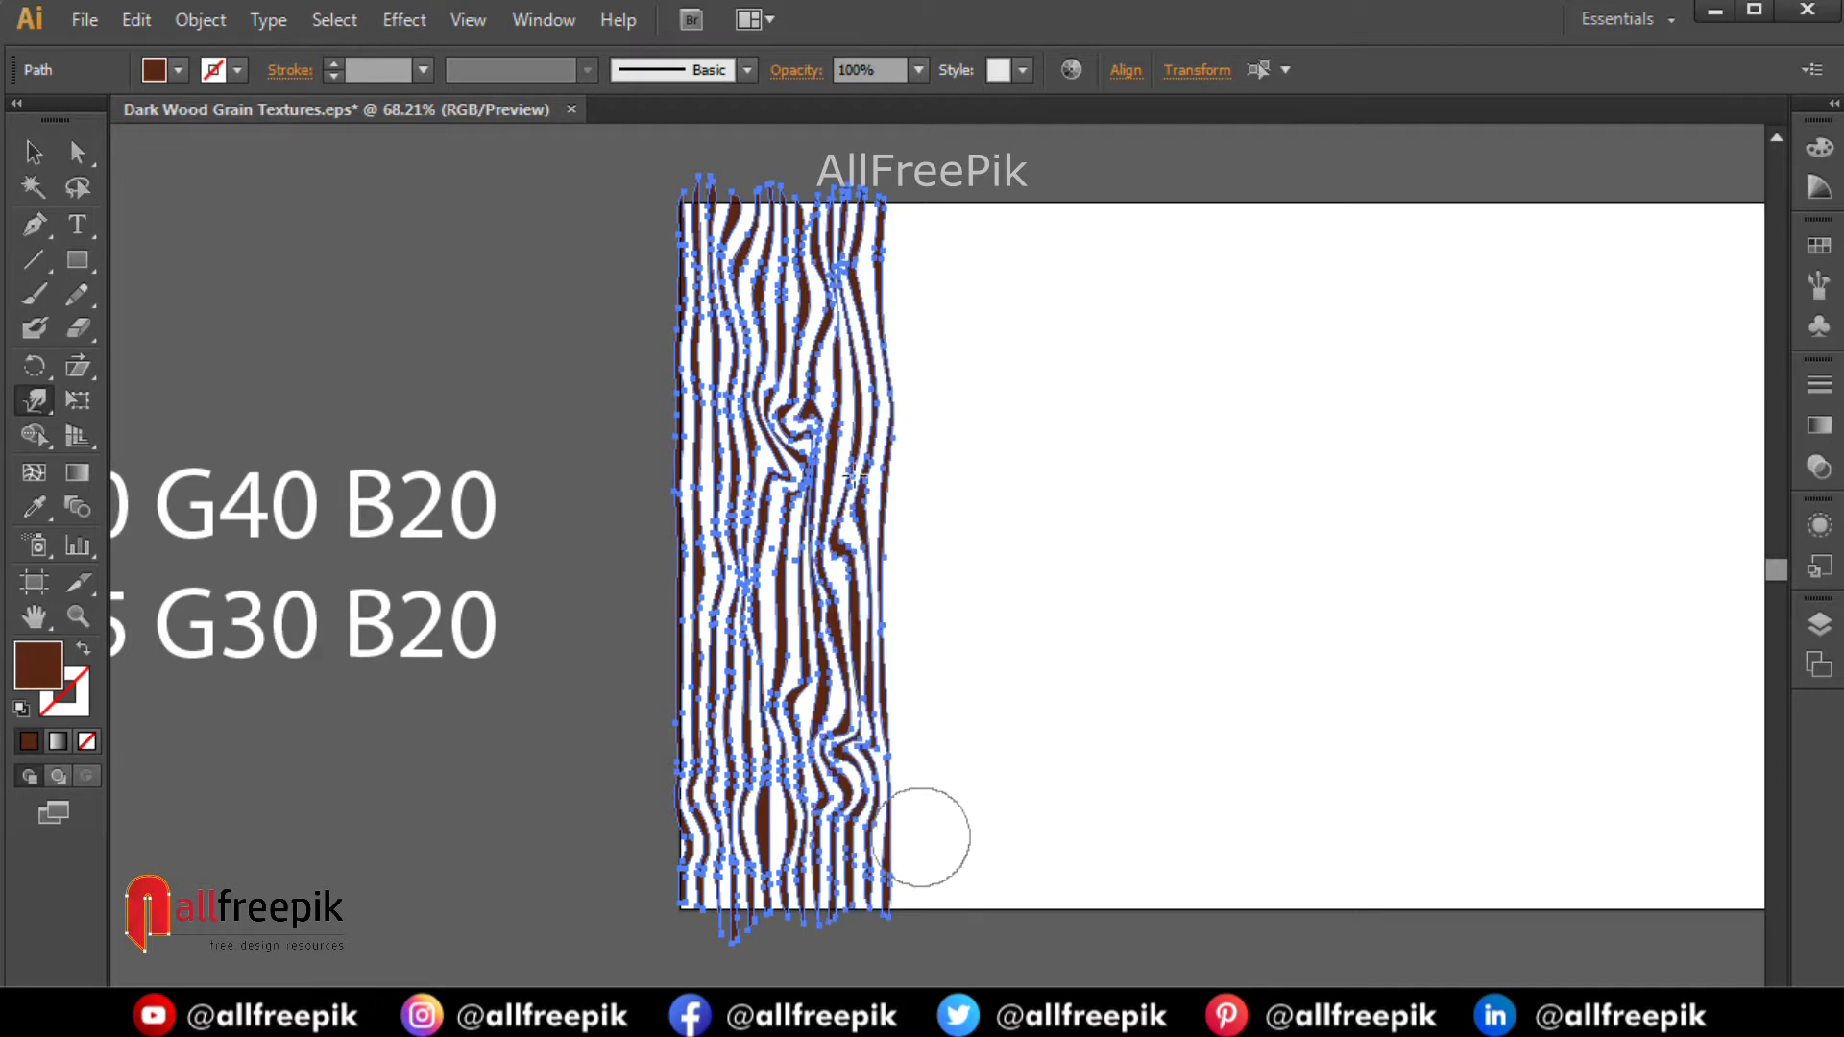
{"action": "mouse_move", "coordinate": [681, 257]}
{"action": "left_mouse_down"}
{"action": "mouse_move", "coordinate": [695, 415]}
{"action": "mouse_move", "coordinate": [678, 517]}
{"action": "mouse_move", "coordinate": [709, 702]}
{"action": "mouse_move", "coordinate": [625, 775]}
{"action": "left_mouse_up"}
{"action": "key", "text": "v"}
{"action": "left_click", "coordinate": [1045, 370]}
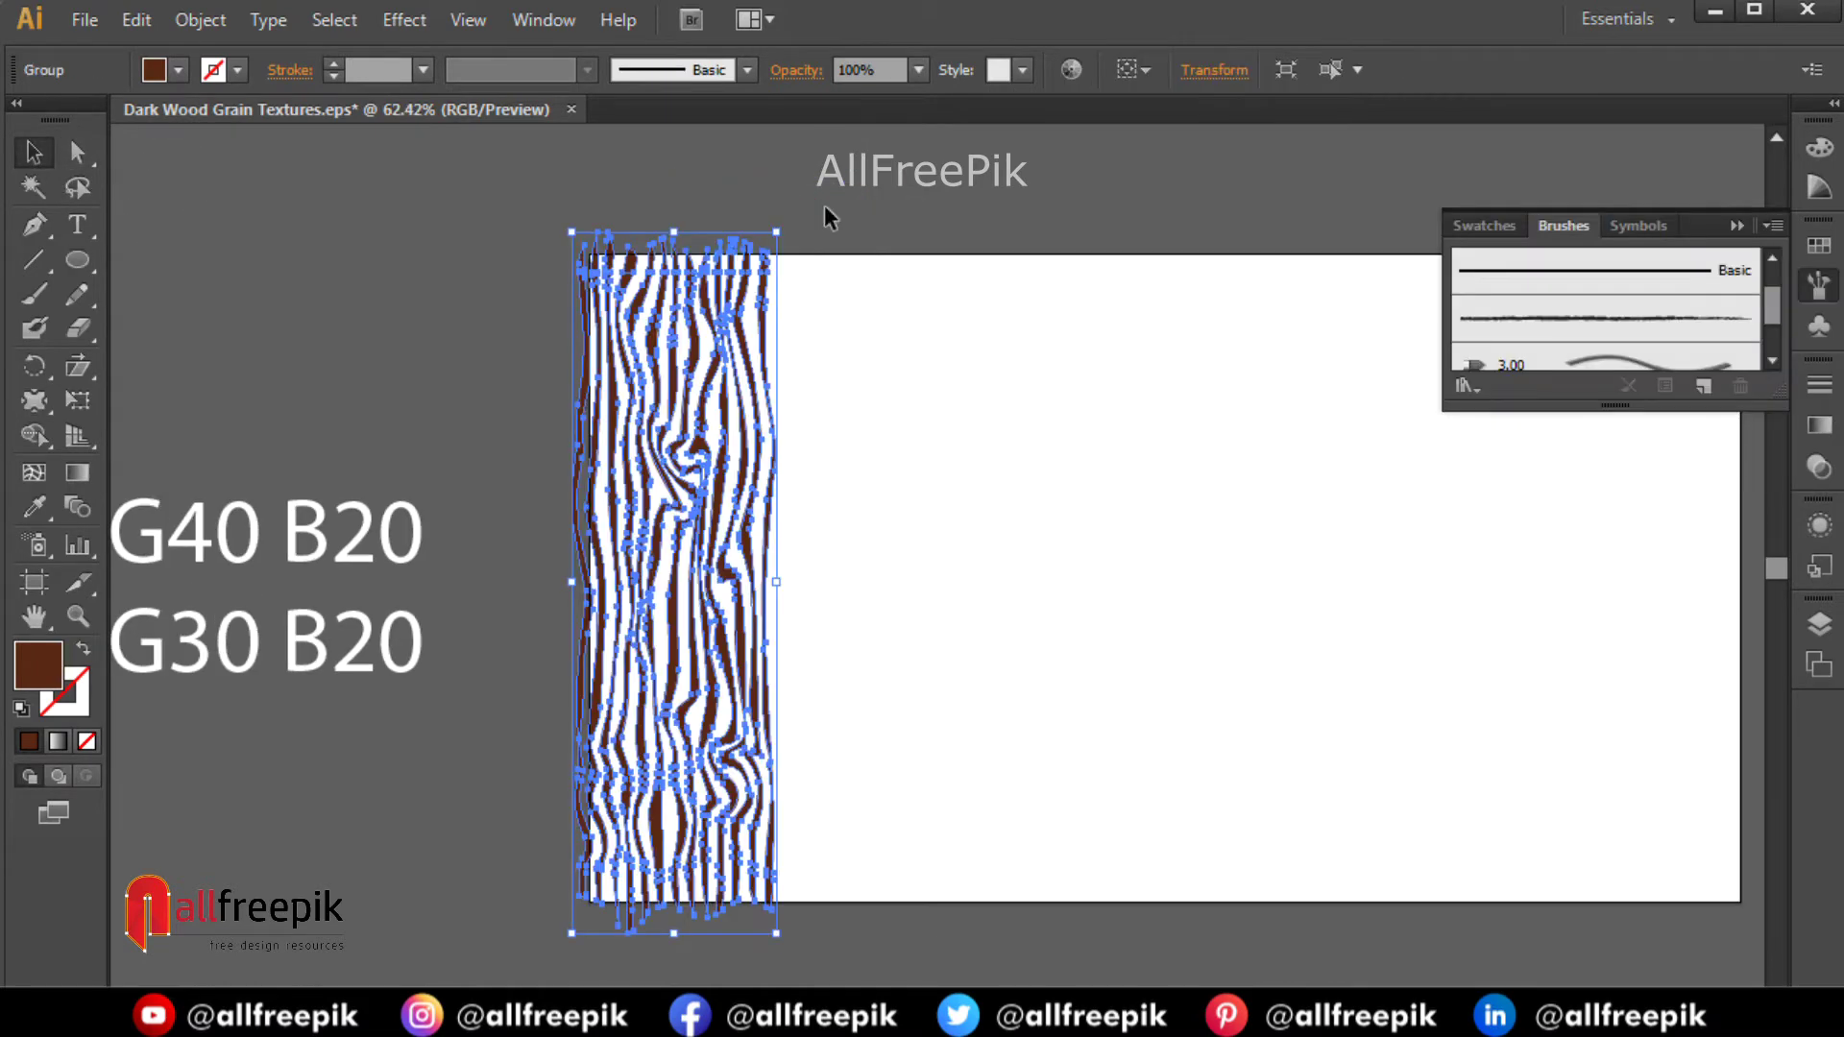
Delete the cut-off ragged pieces at the upper ends of the strips to leave a straight upper edge.
{"action": "left_click", "coordinate": [566, 216]}
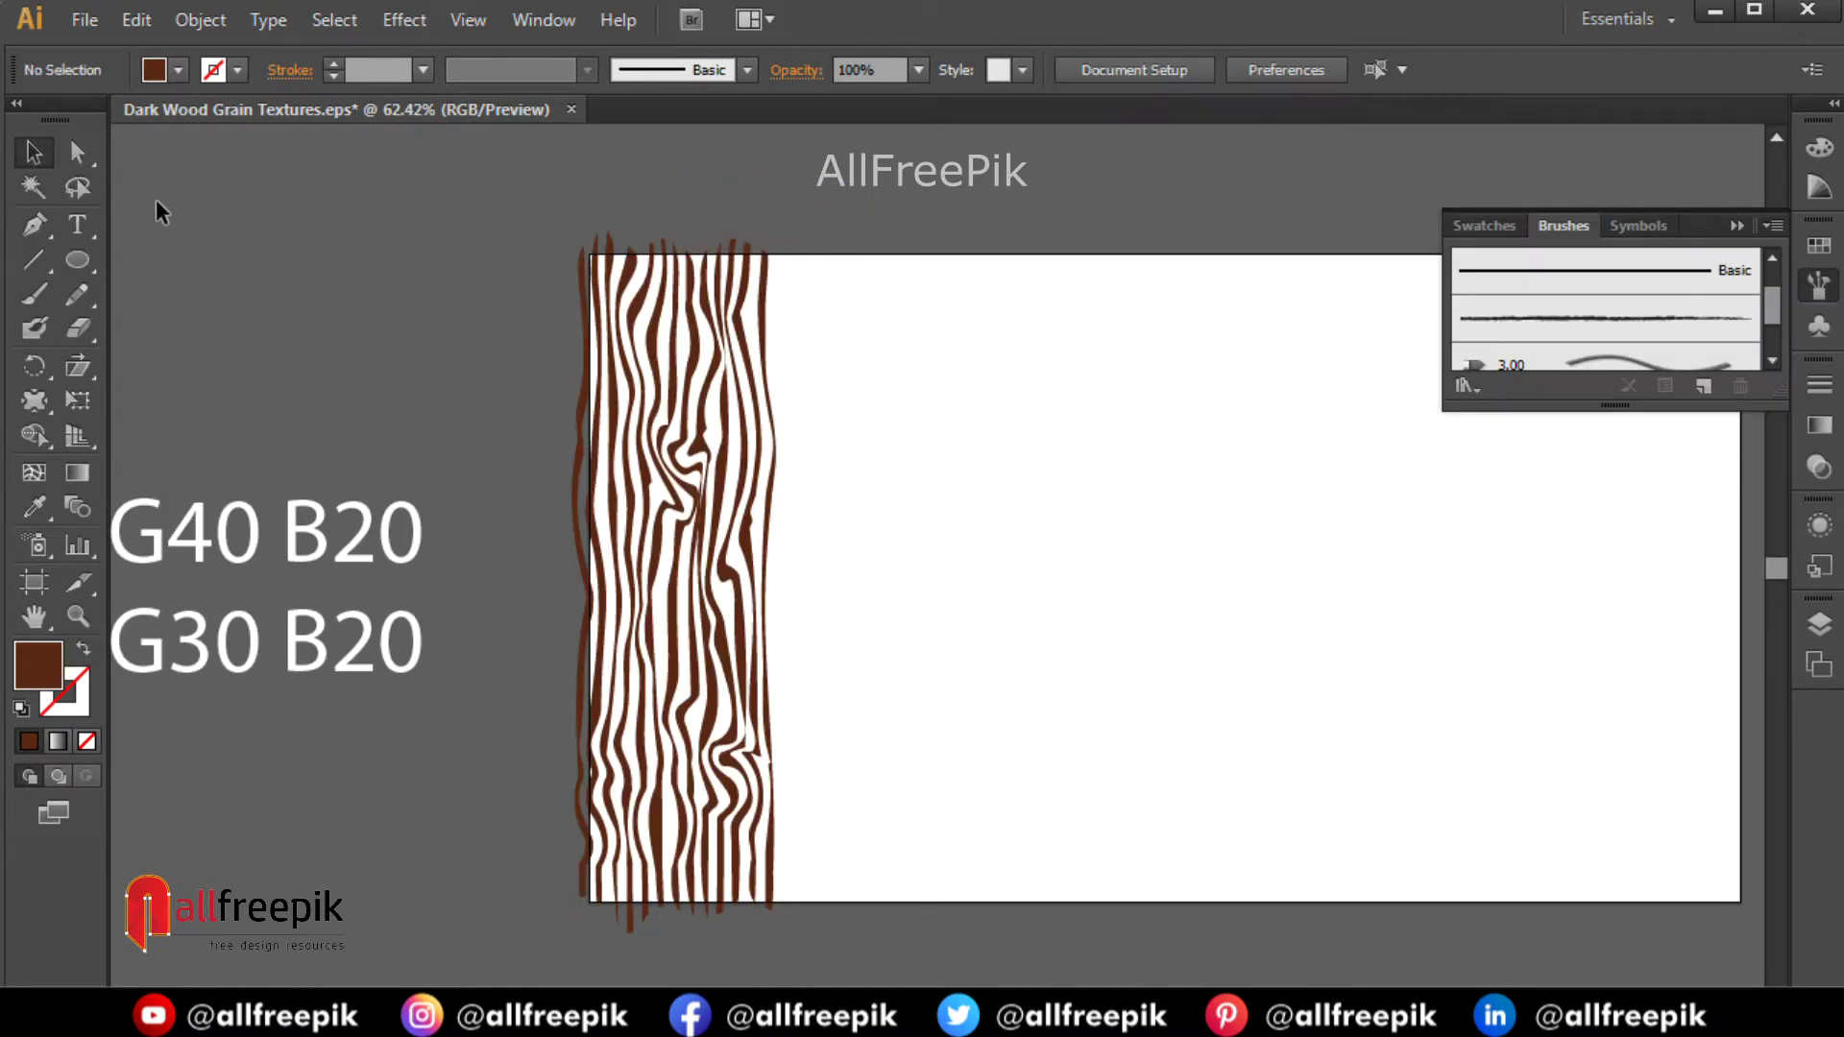
{"action": "key", "text": "a"}
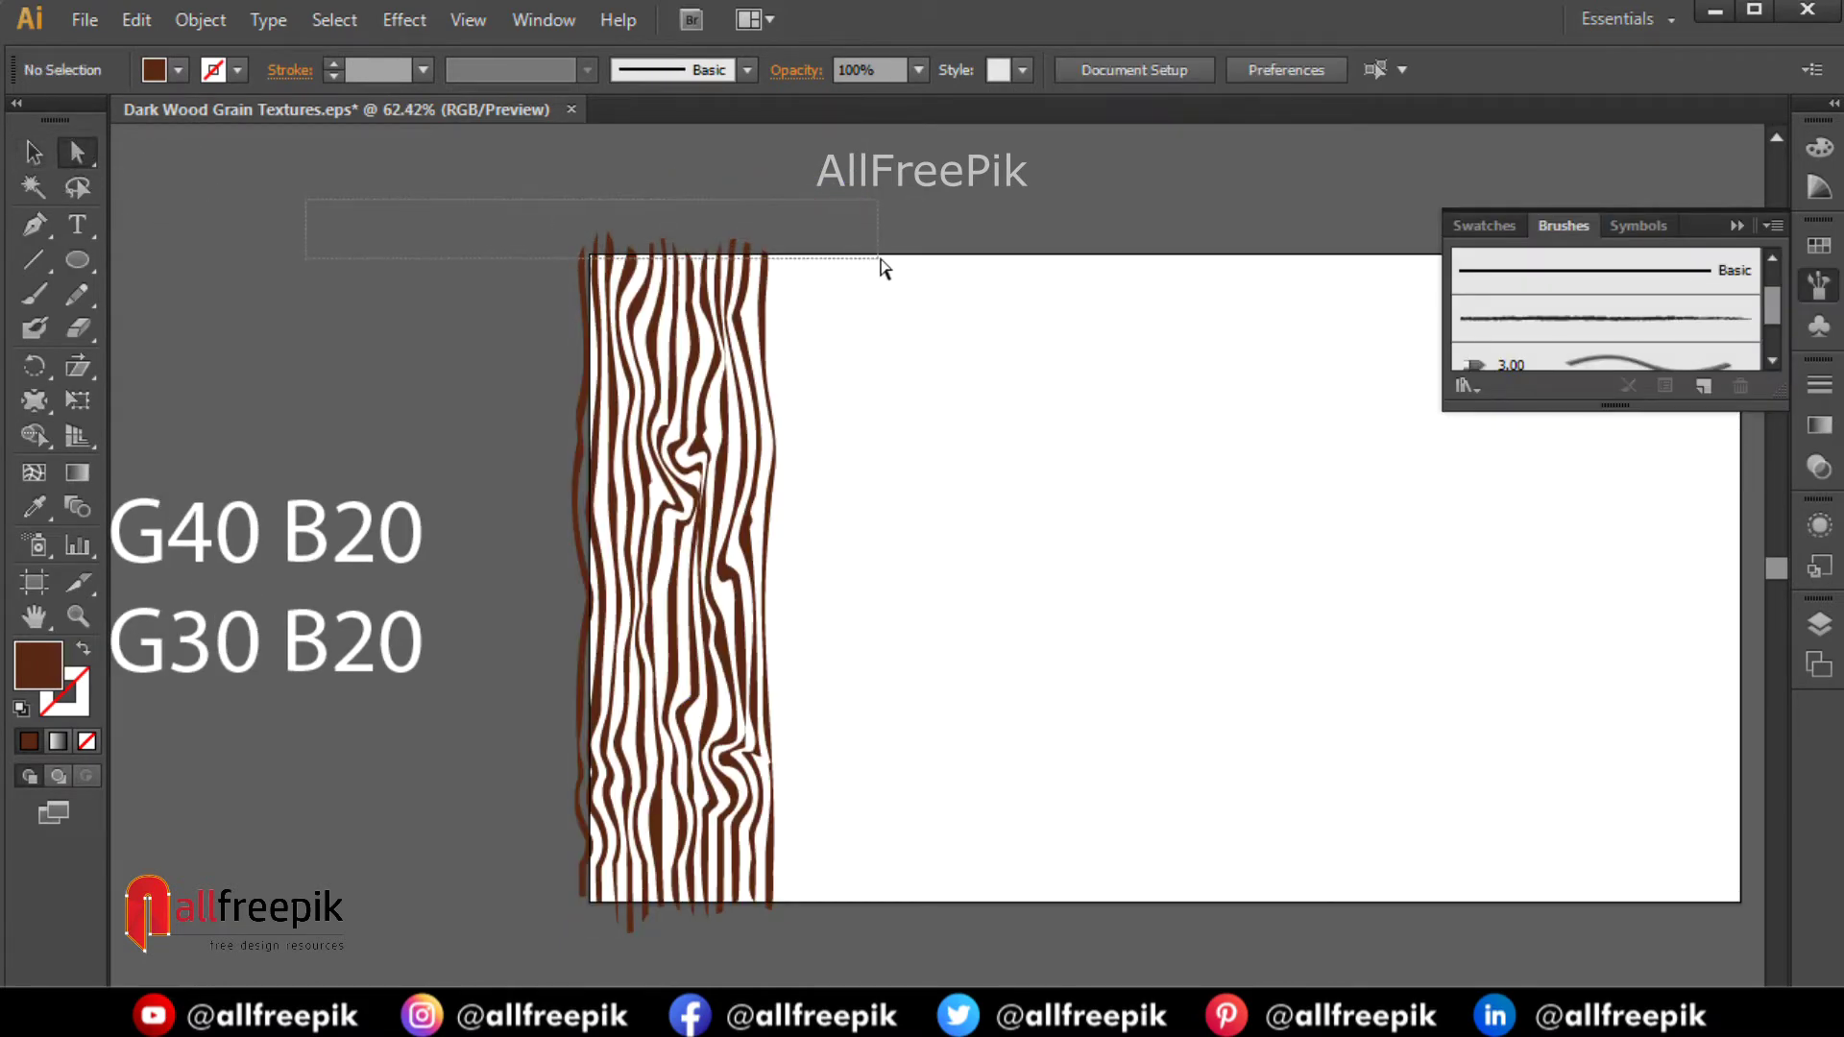
{"action": "left_click_drag", "start_coordinate": [876, 267], "coordinate": [875, 267]}
{"action": "key", "text": "Delete"}
{"action": "key", "text": "Delete"}
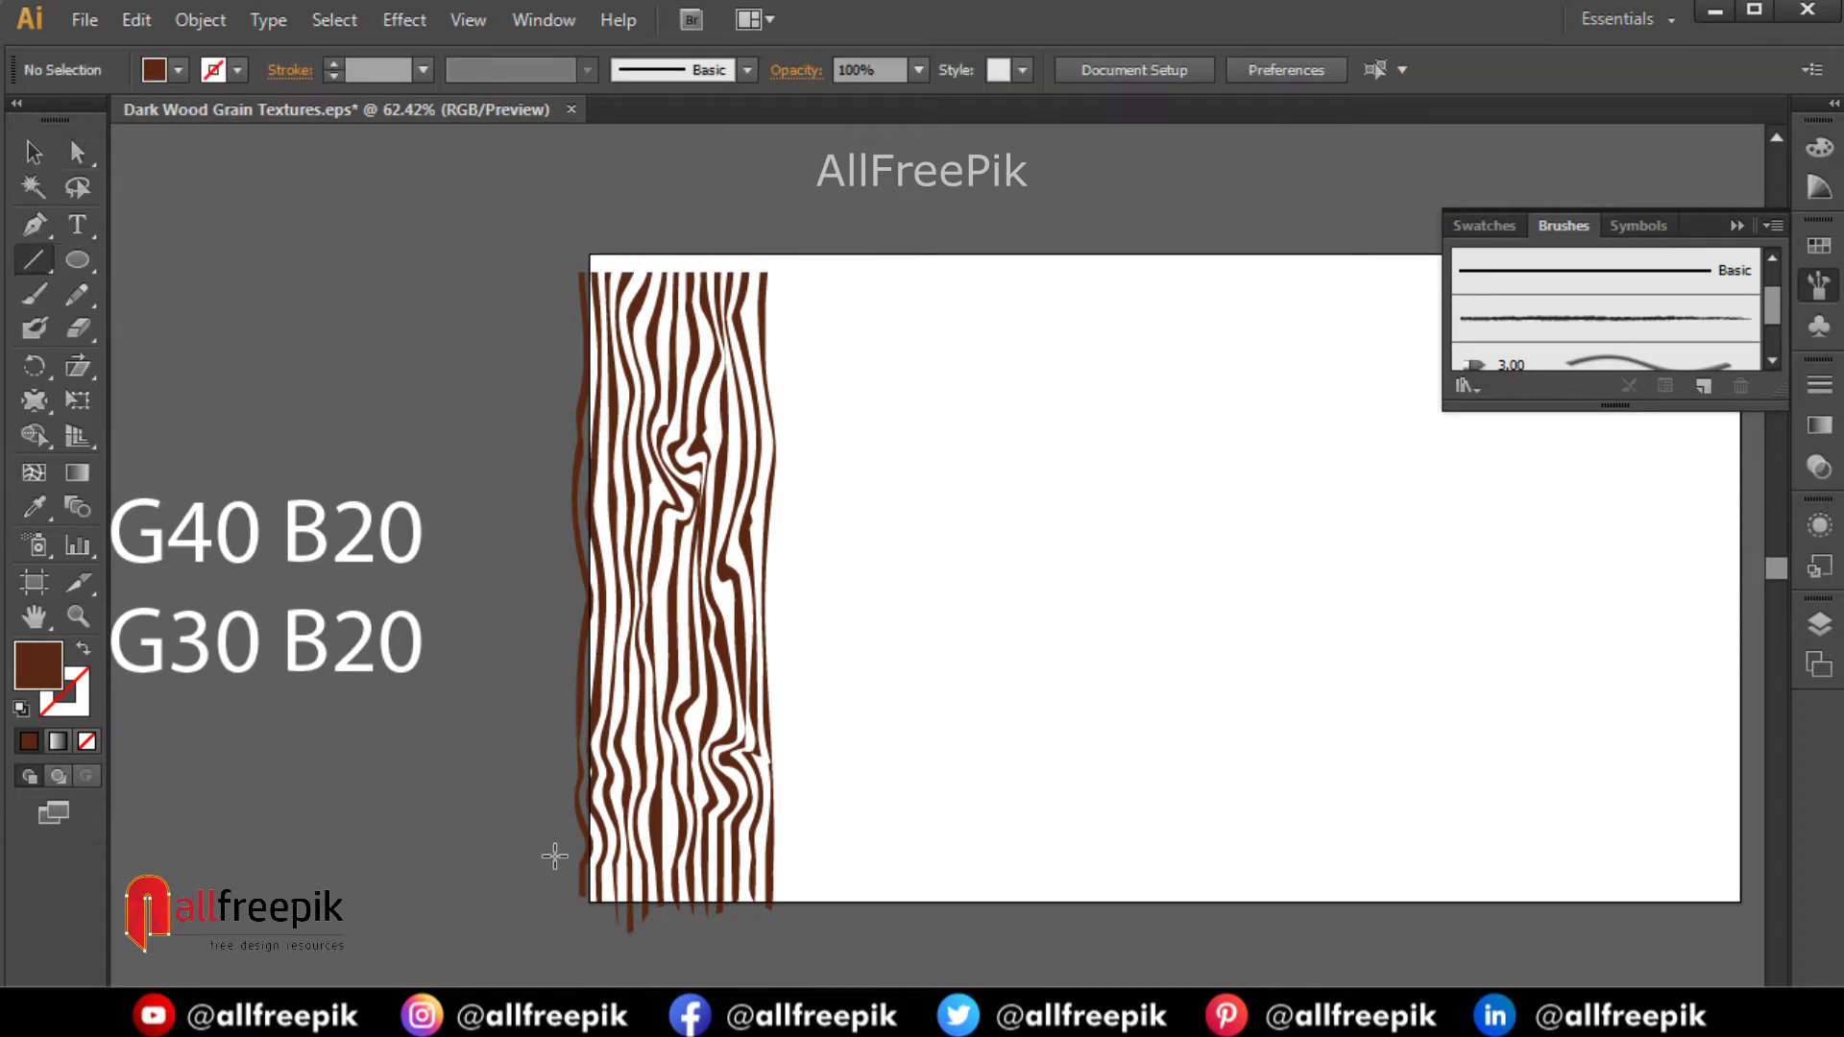
Draw a horizontal line across the strips just above their ragged lower ends and use it to divide the objects below.
{"action": "left_click_drag", "start_coordinate": [559, 885], "coordinate": [828, 885]}
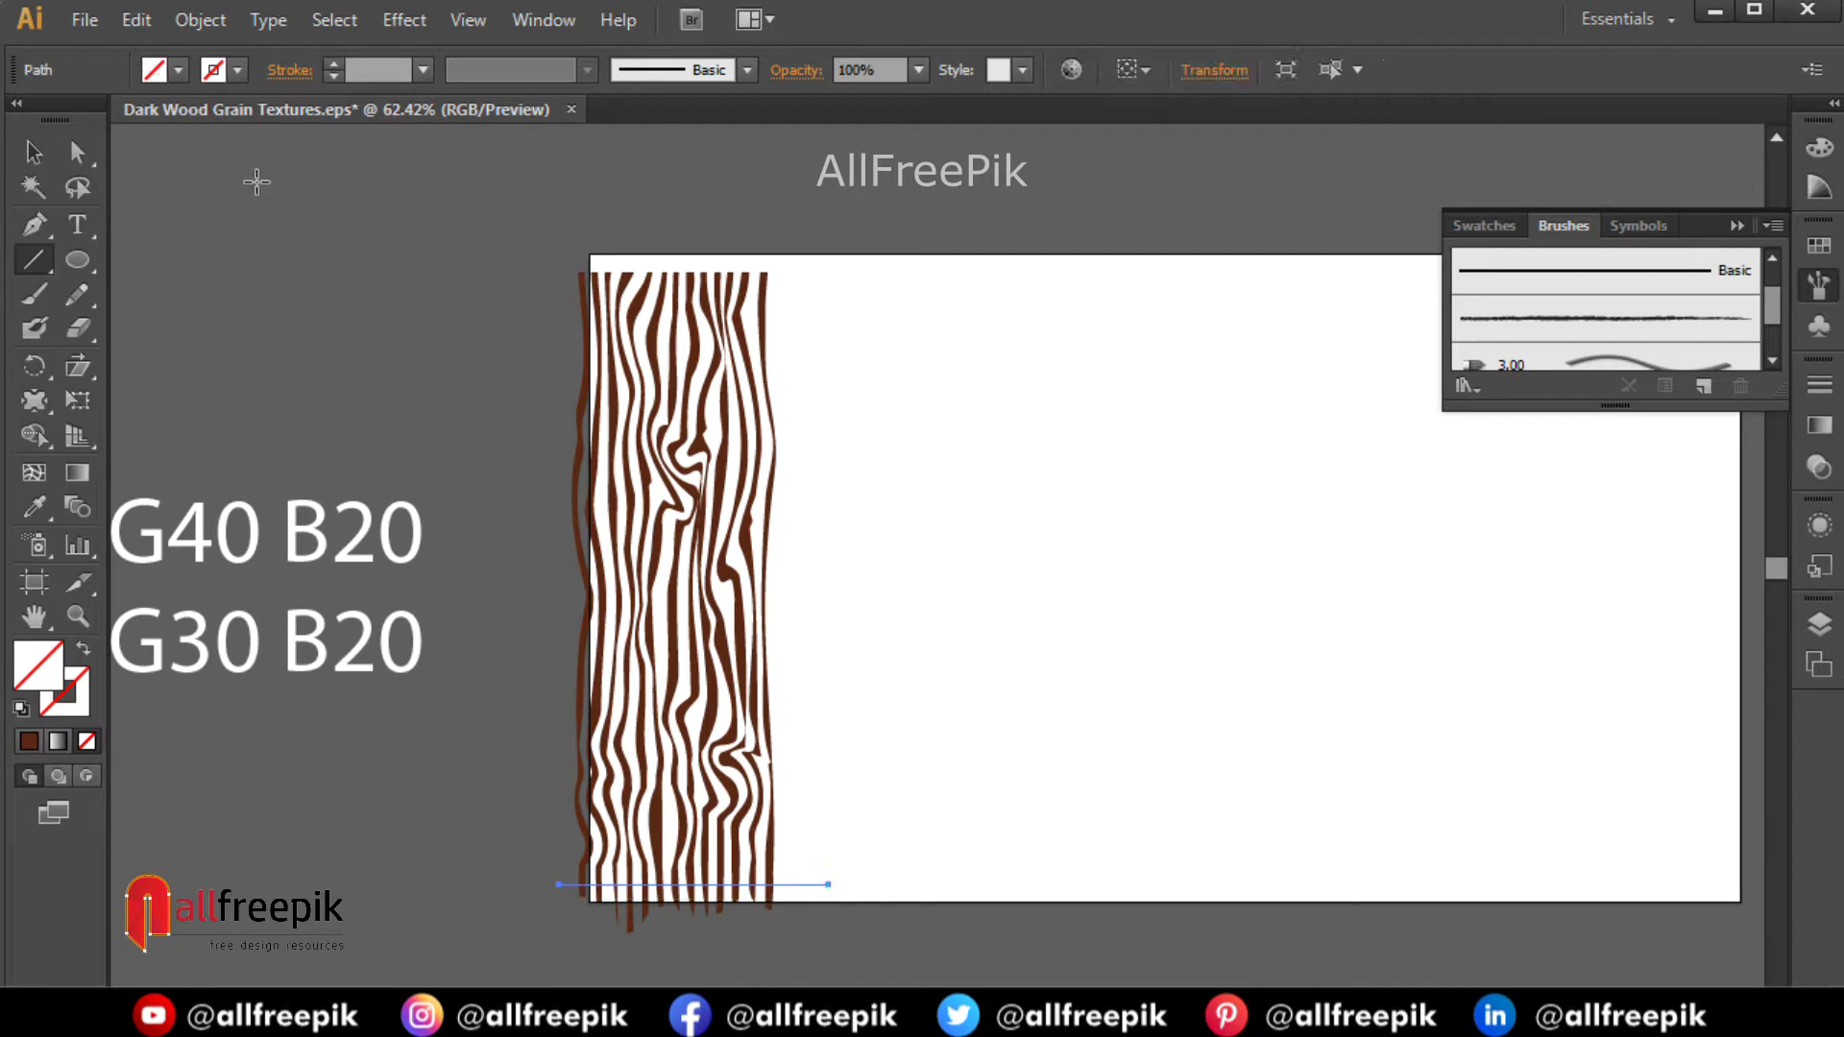
{"action": "left_click", "coordinate": [200, 19]}
{"action": "mouse_move", "coordinate": [404, 606]}
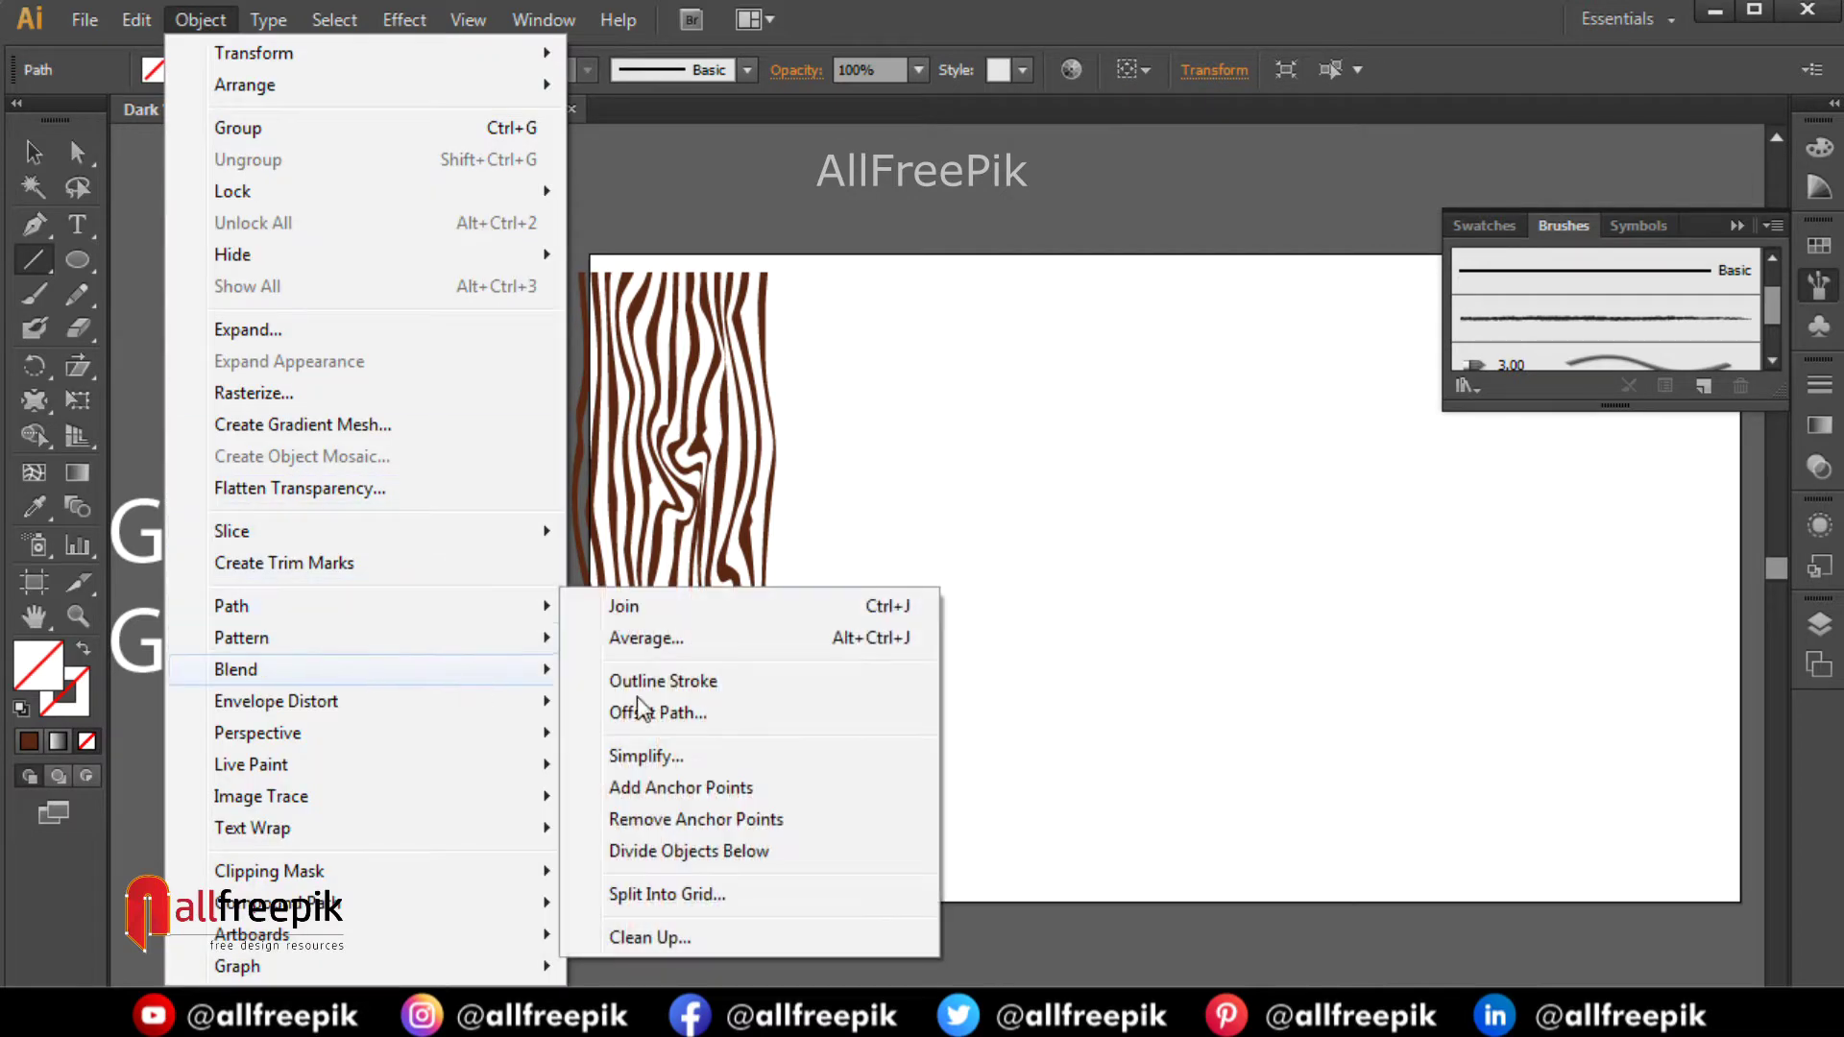
{"action": "left_click", "coordinate": [758, 851]}
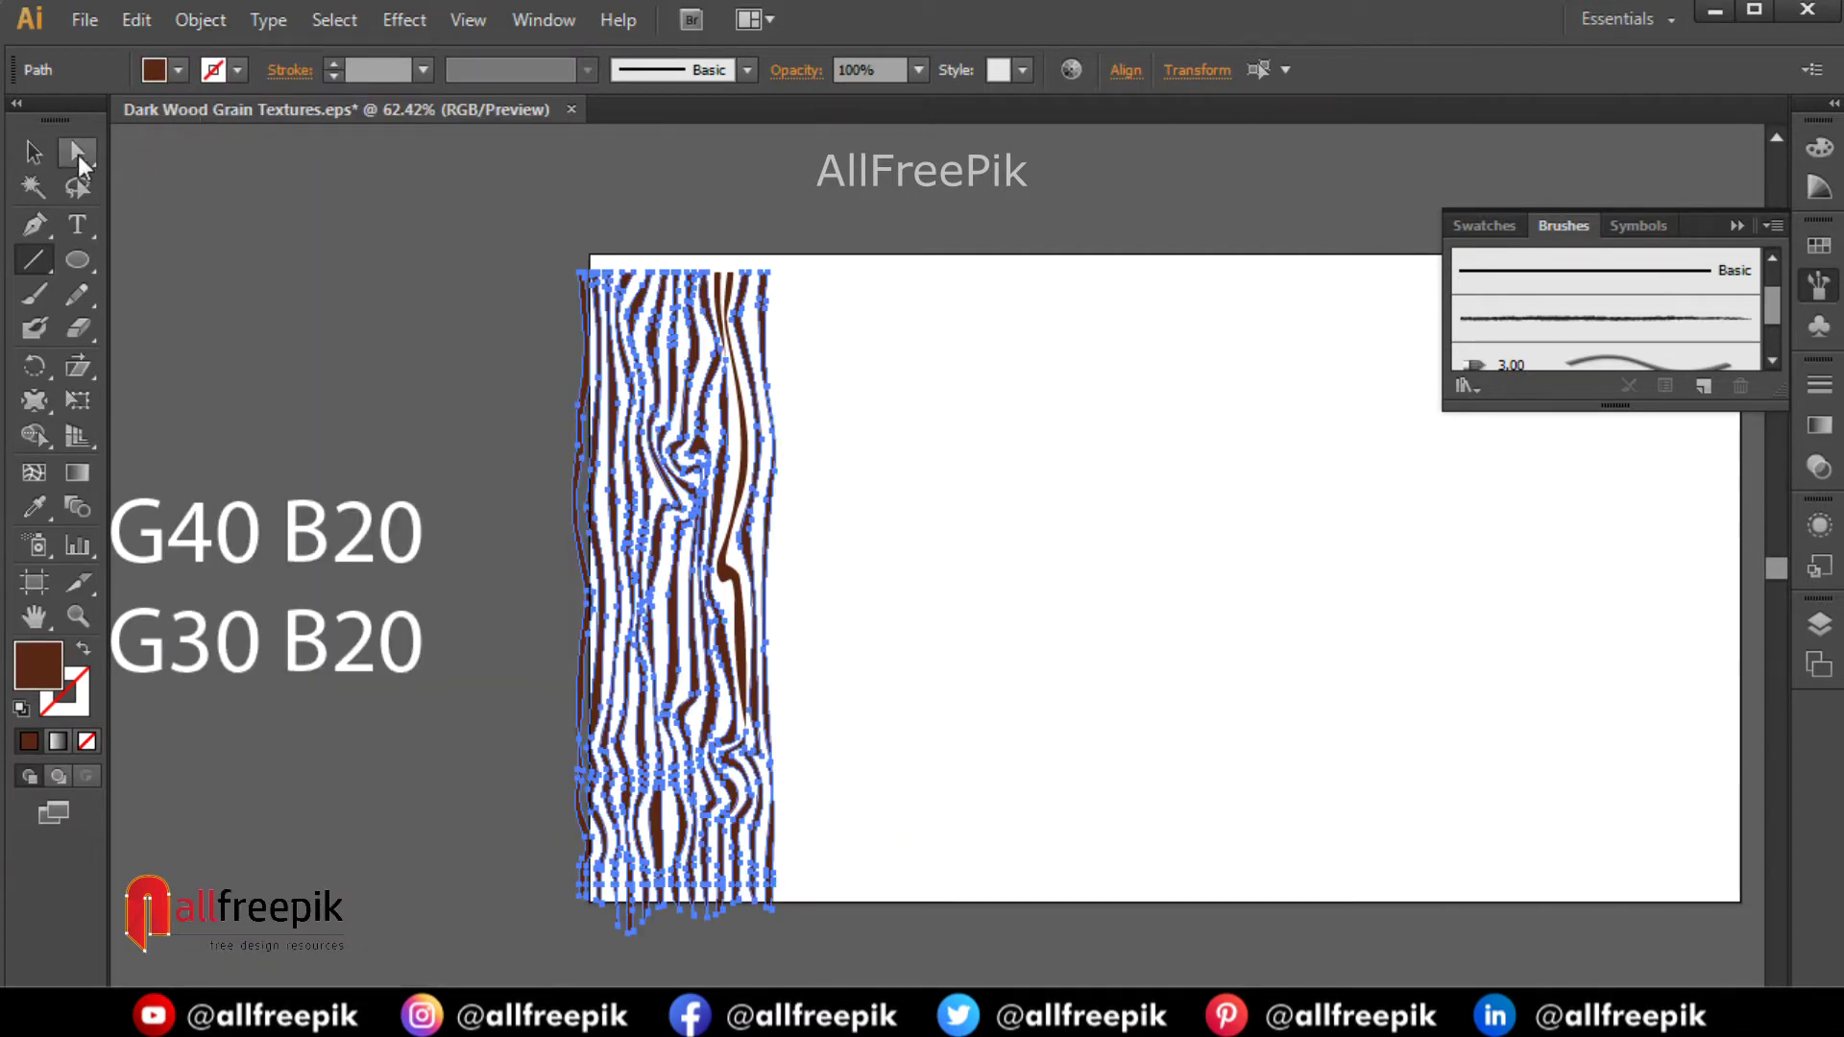
Delete the divided ragged pieces below the cutting line so the strips end in a straight lower edge.
{"action": "left_click", "coordinate": [80, 162]}
{"action": "left_click", "coordinate": [813, 947]}
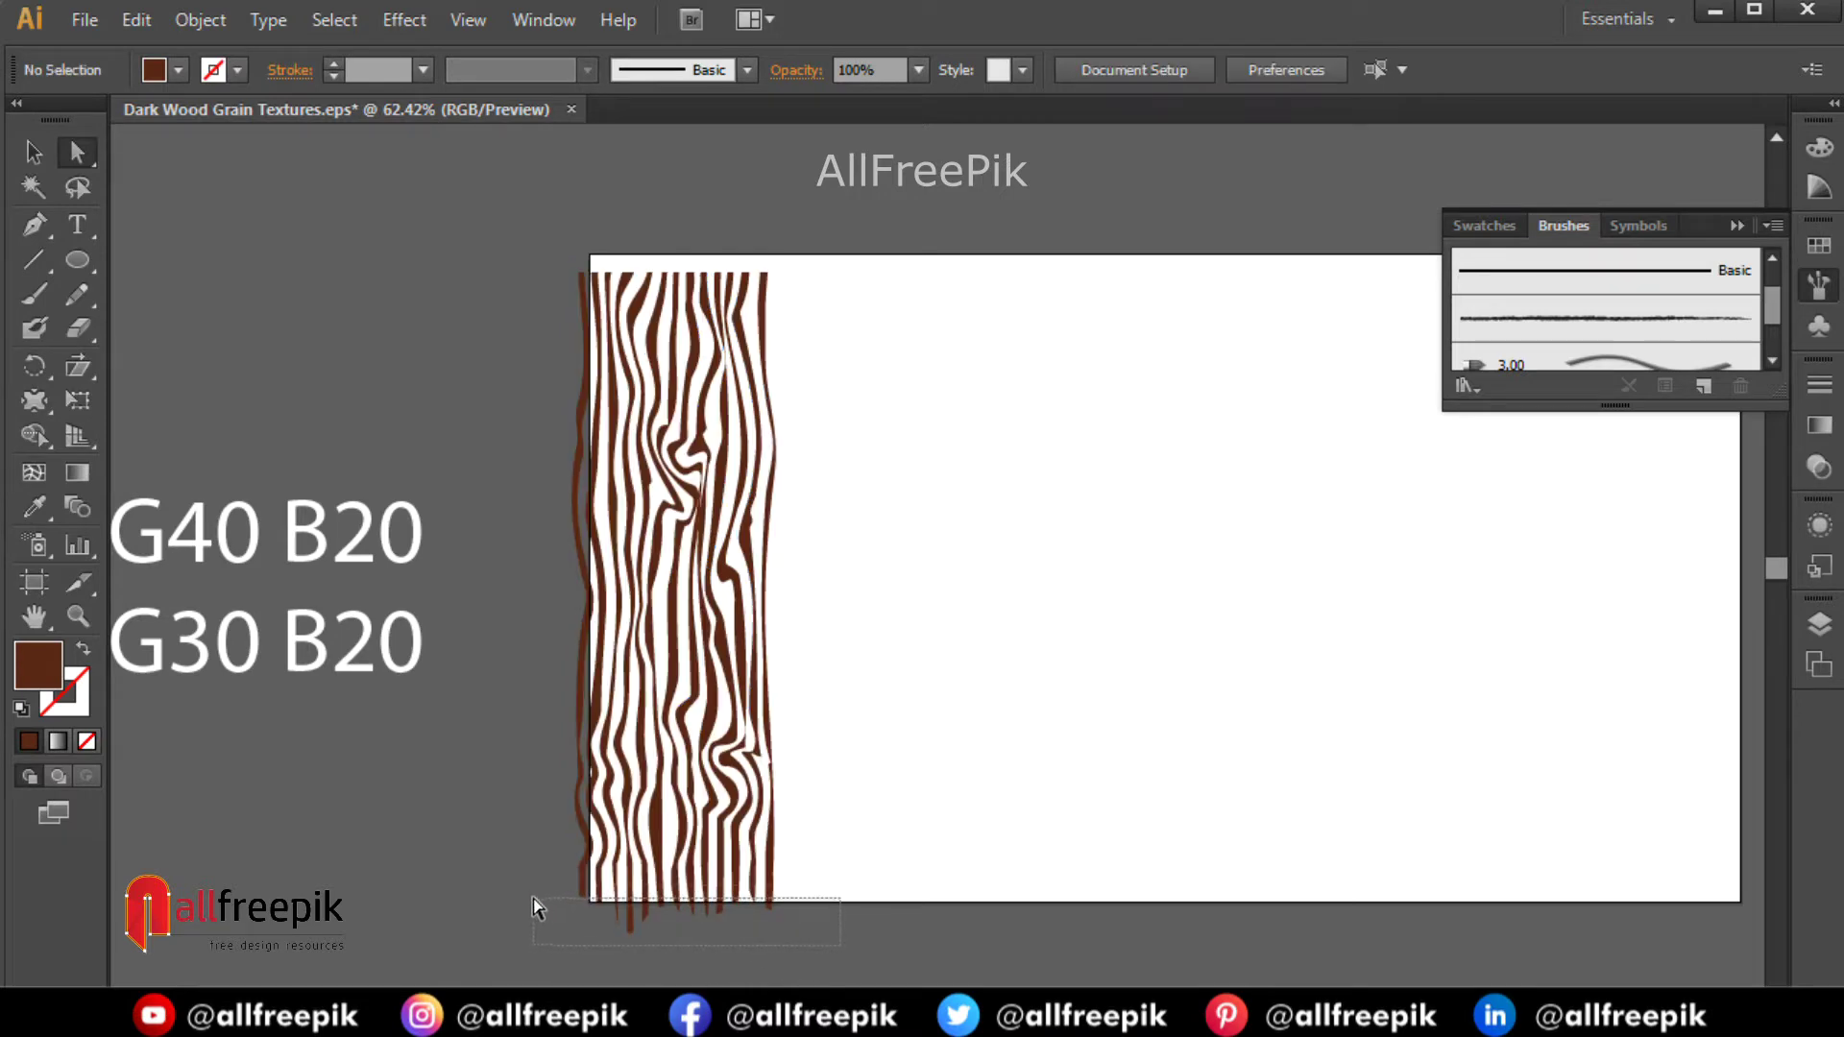
{"action": "left_click_drag", "start_coordinate": [516, 899], "coordinate": [510, 897]}
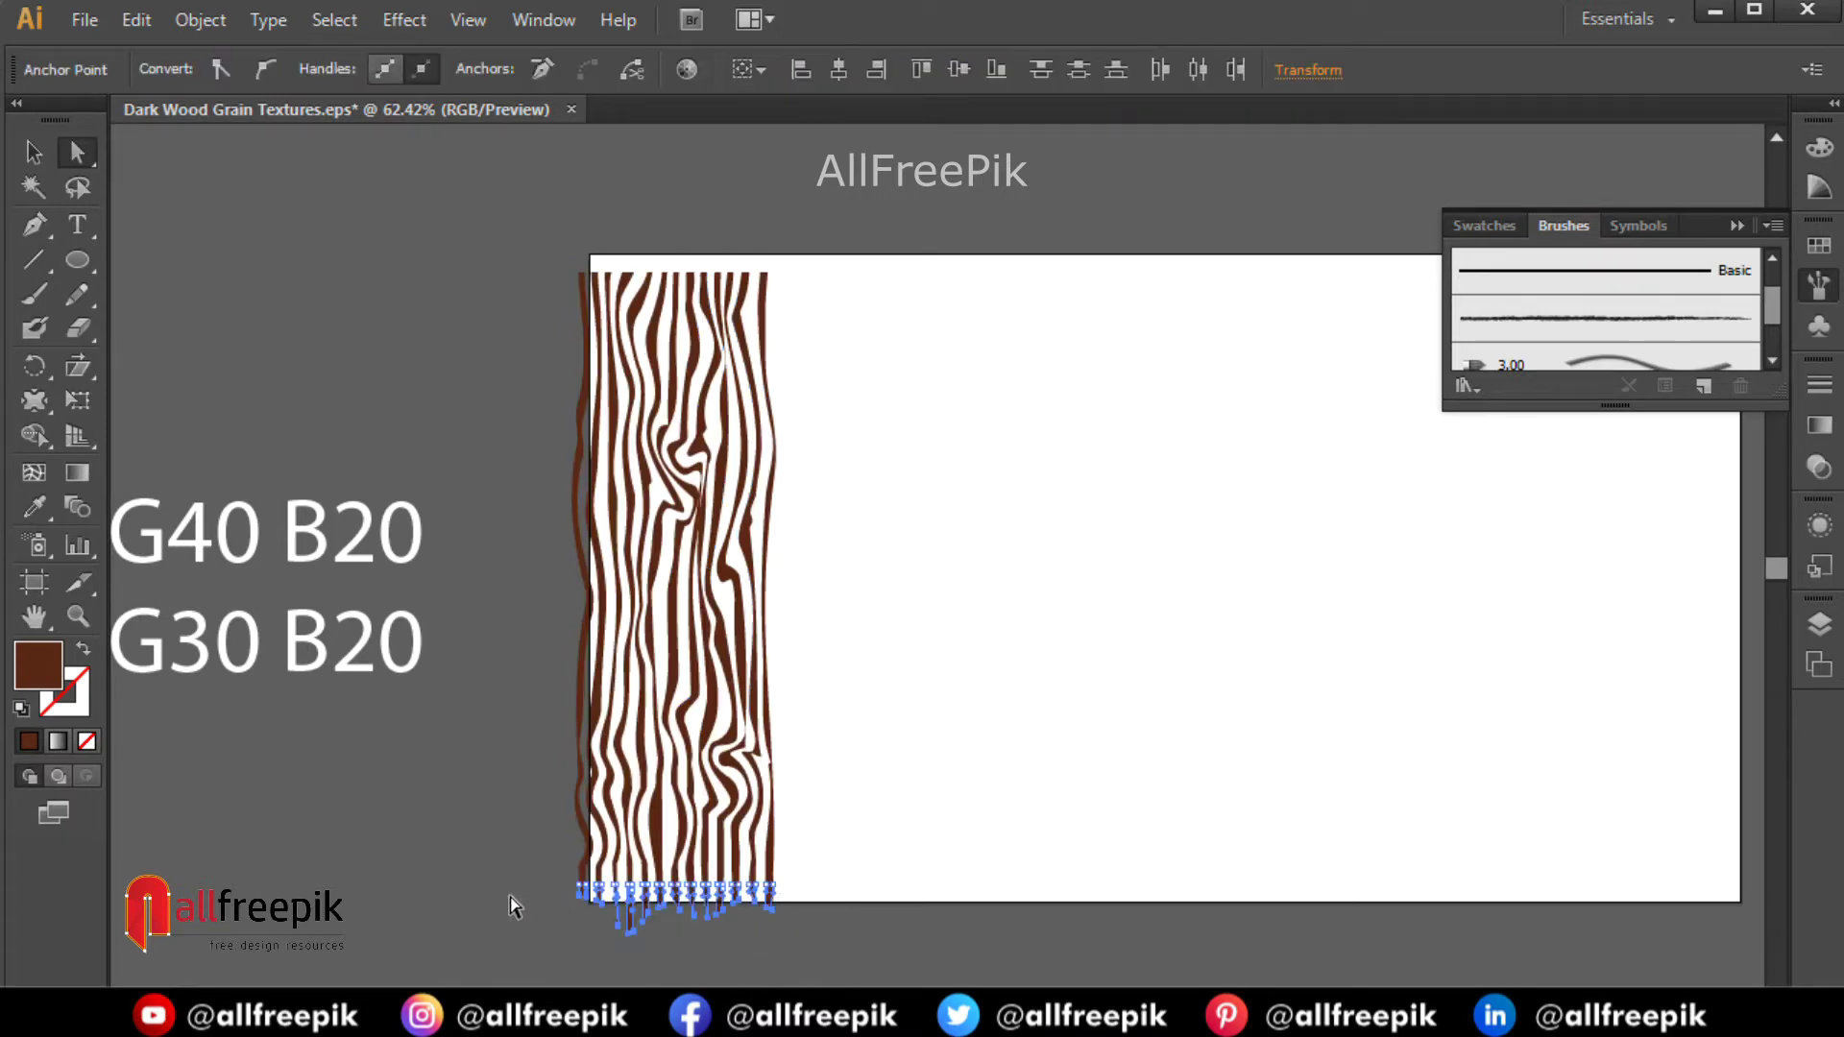
{"action": "key", "text": "Delete"}
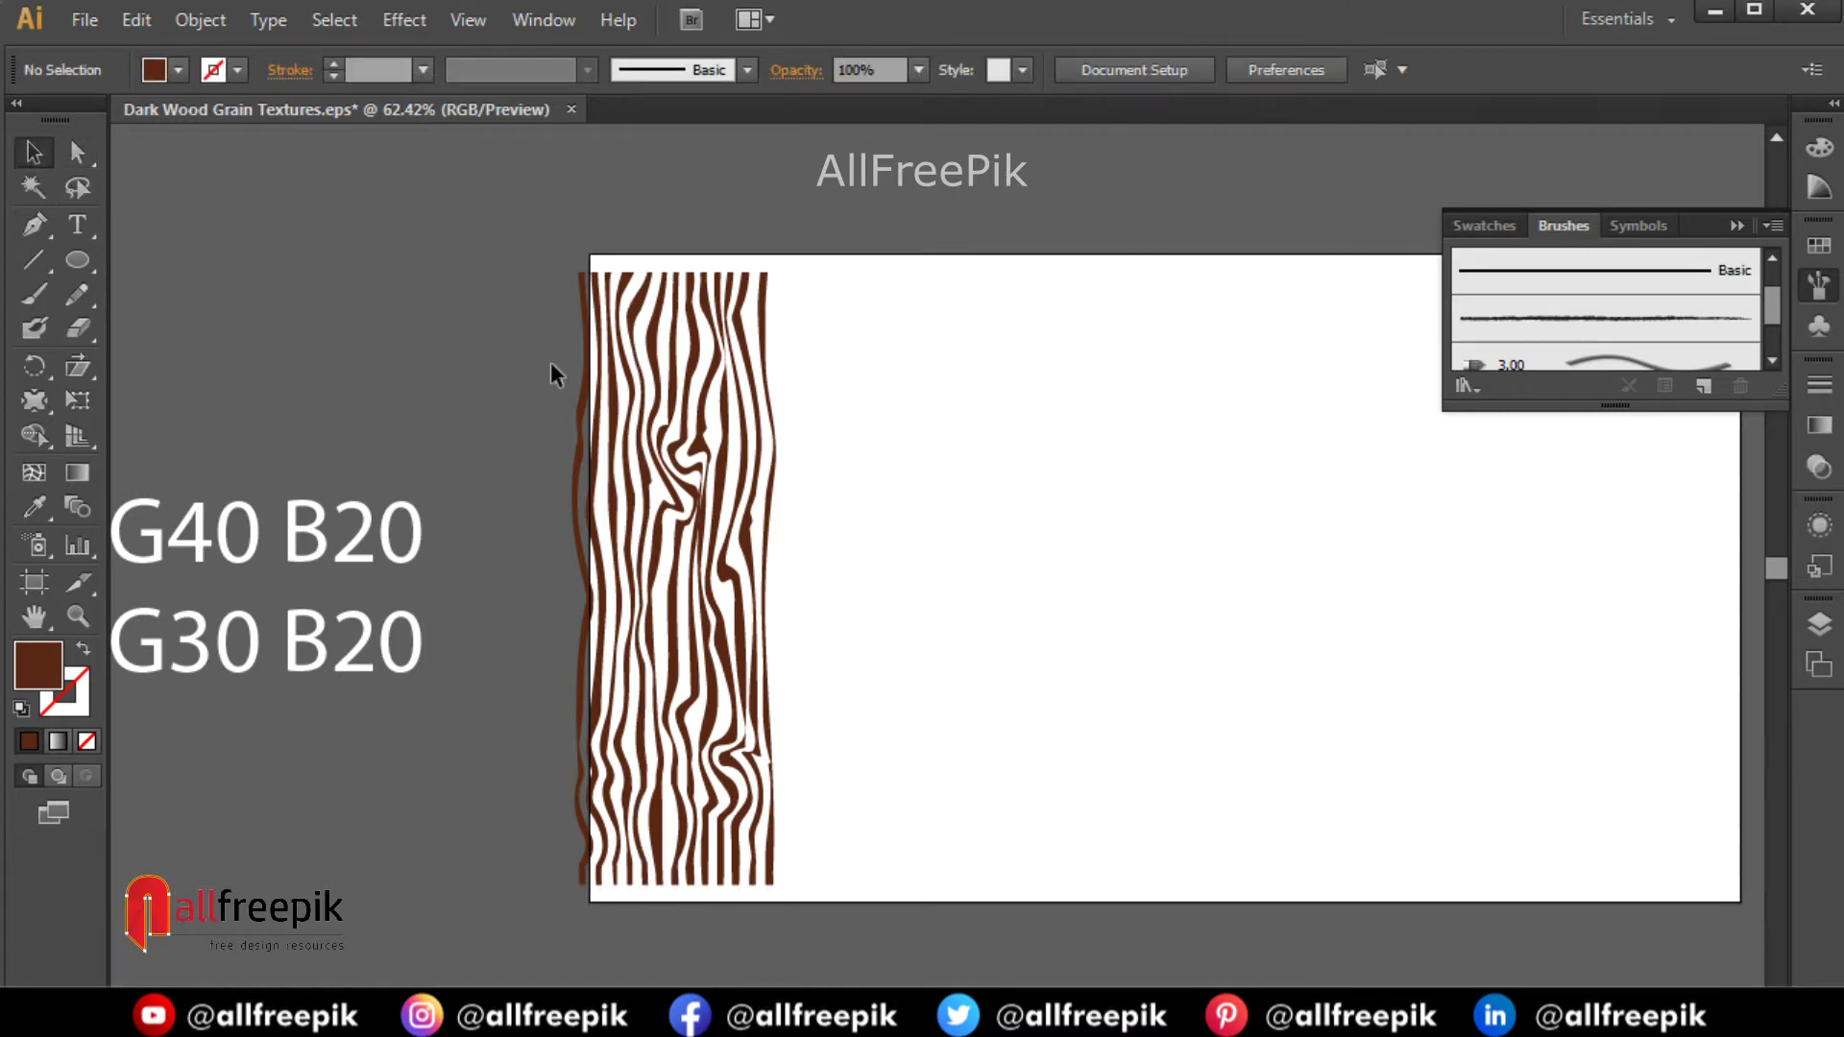
Move the strip group fully inside the artboard and create a thinner copy of its grain with an inward Offset Path.
{"action": "left_click", "coordinate": [759, 511]}
{"action": "left_click_drag", "start_coordinate": [717, 511], "coordinate": [747, 507]}
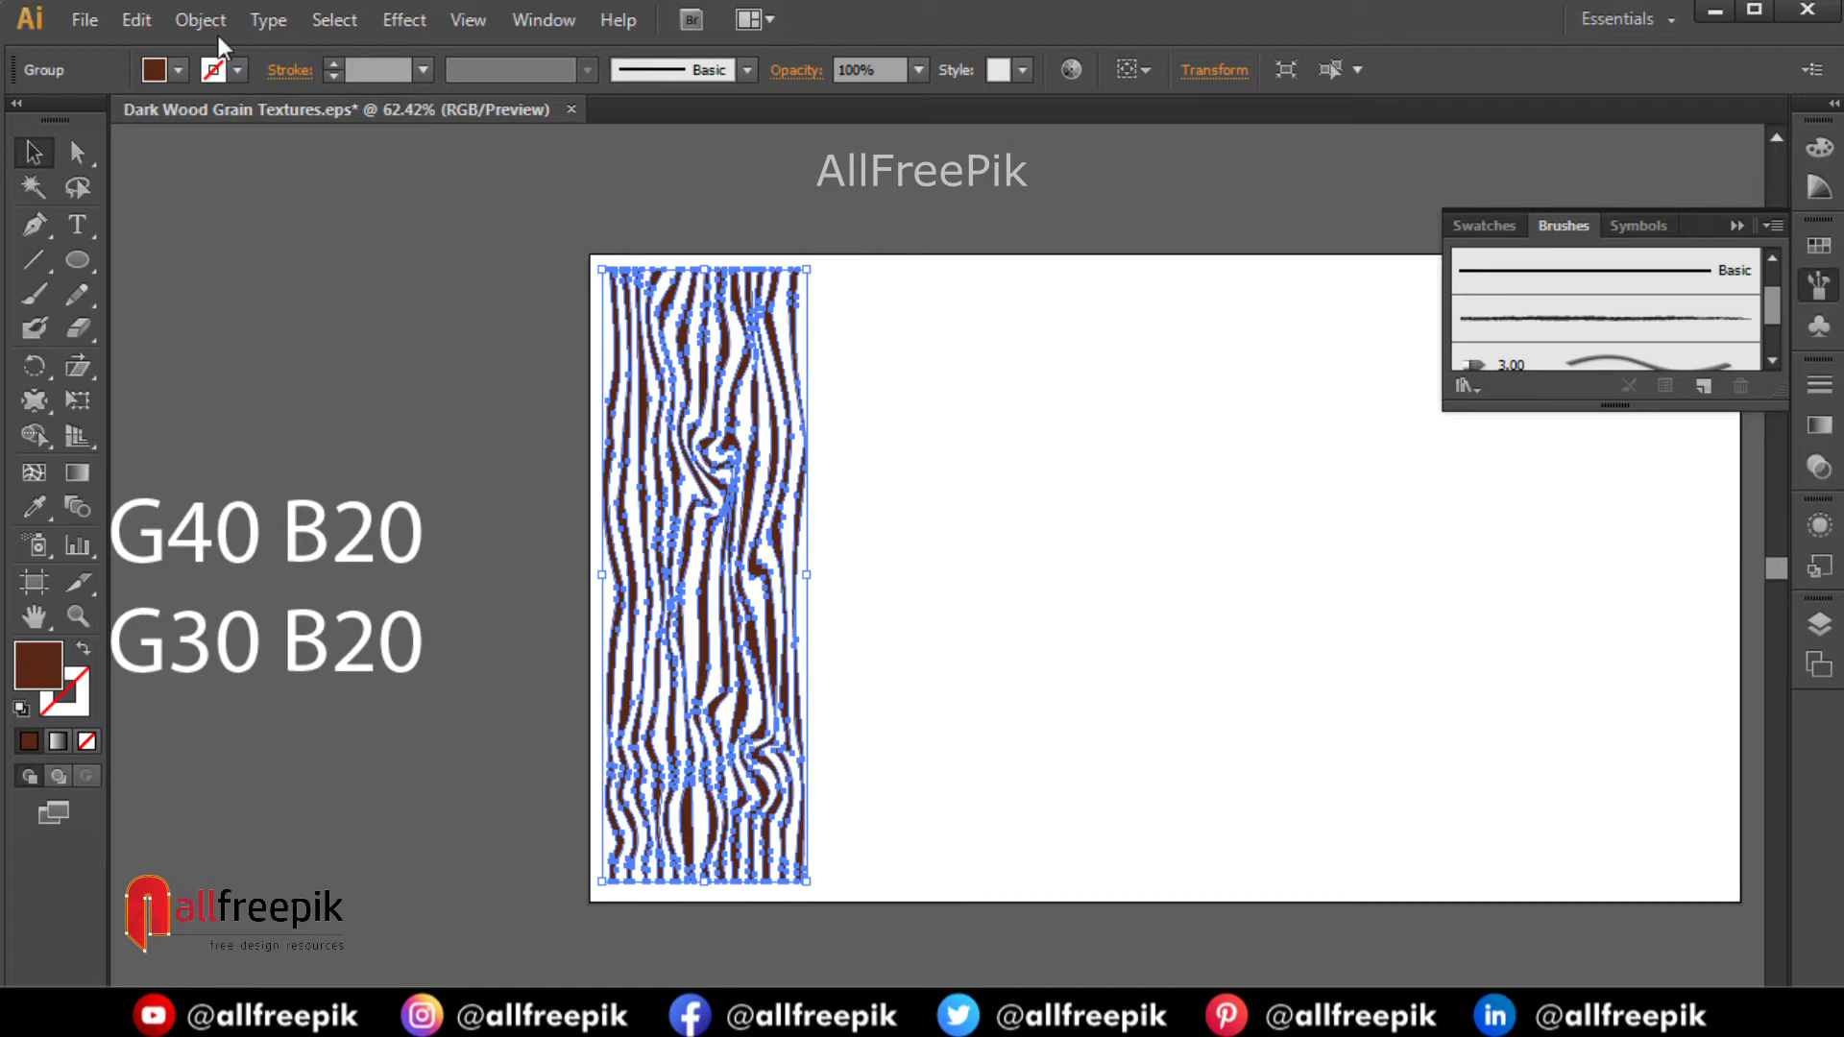
{"action": "left_click", "coordinate": [186, 24]}
{"action": "mouse_move", "coordinate": [280, 609]}
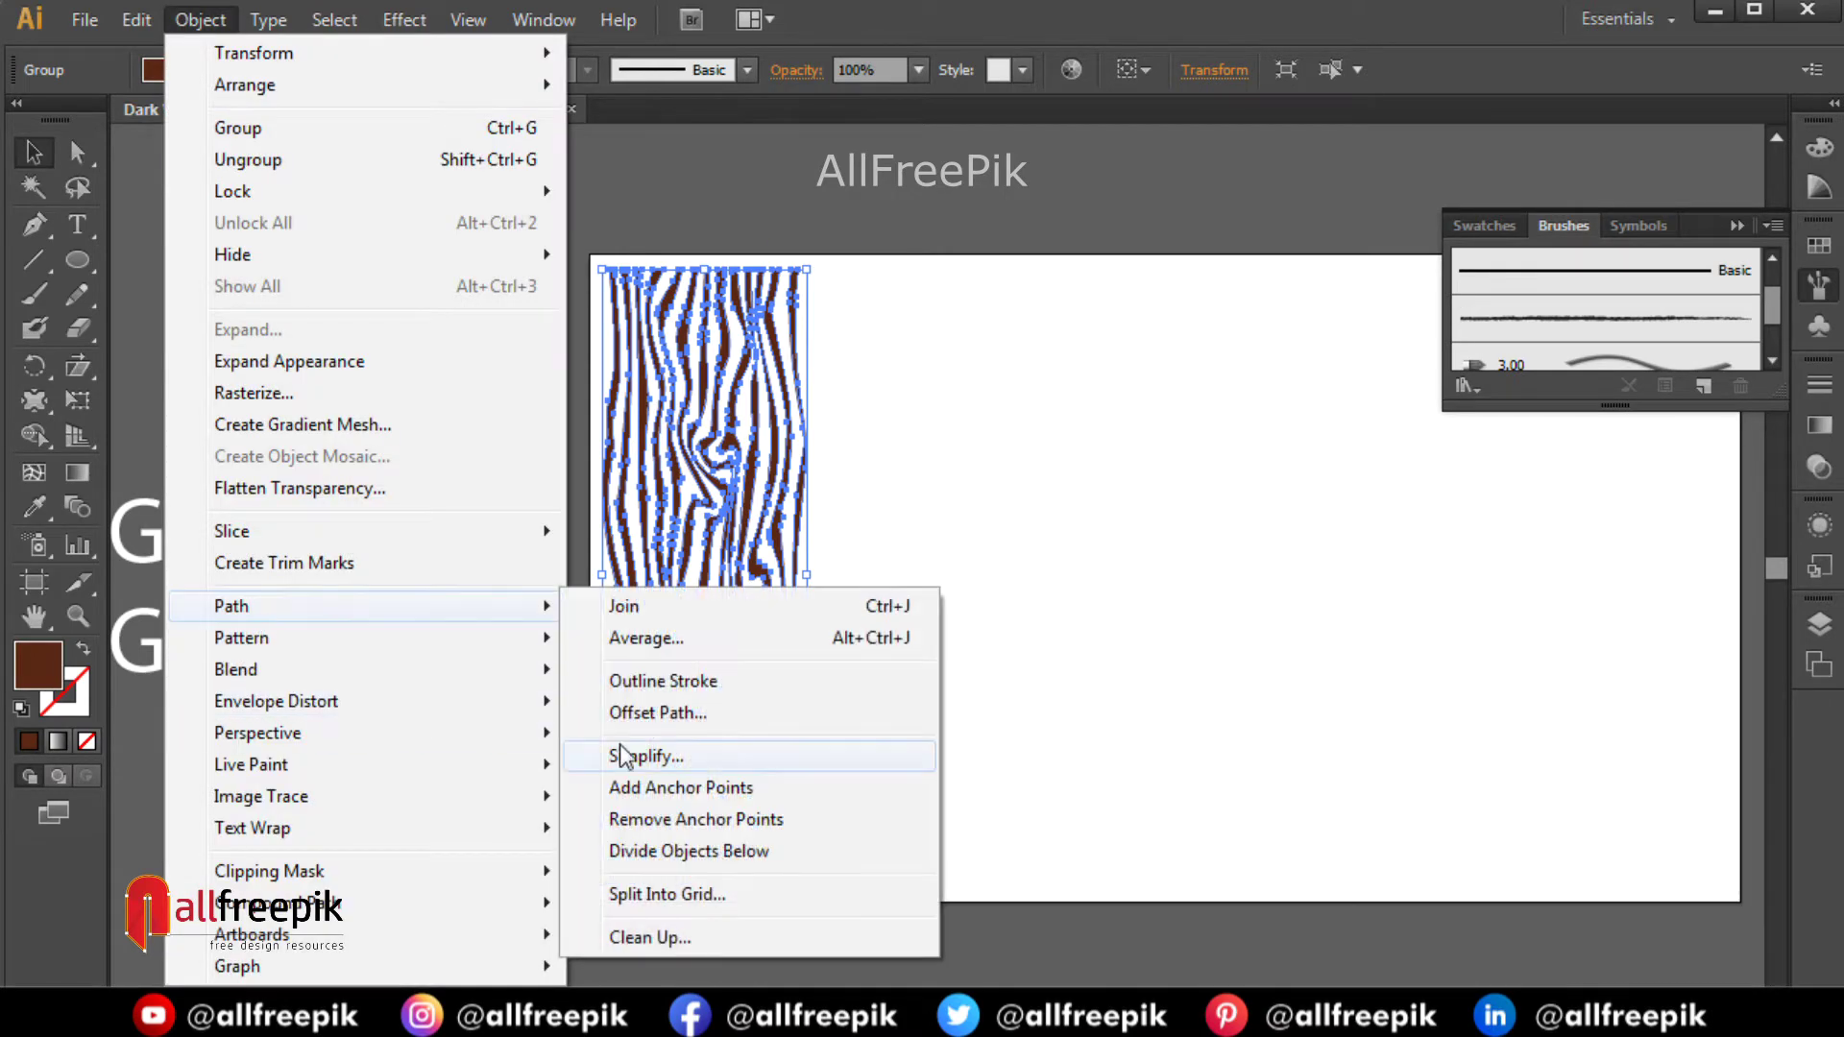
{"action": "left_click", "coordinate": [683, 715]}
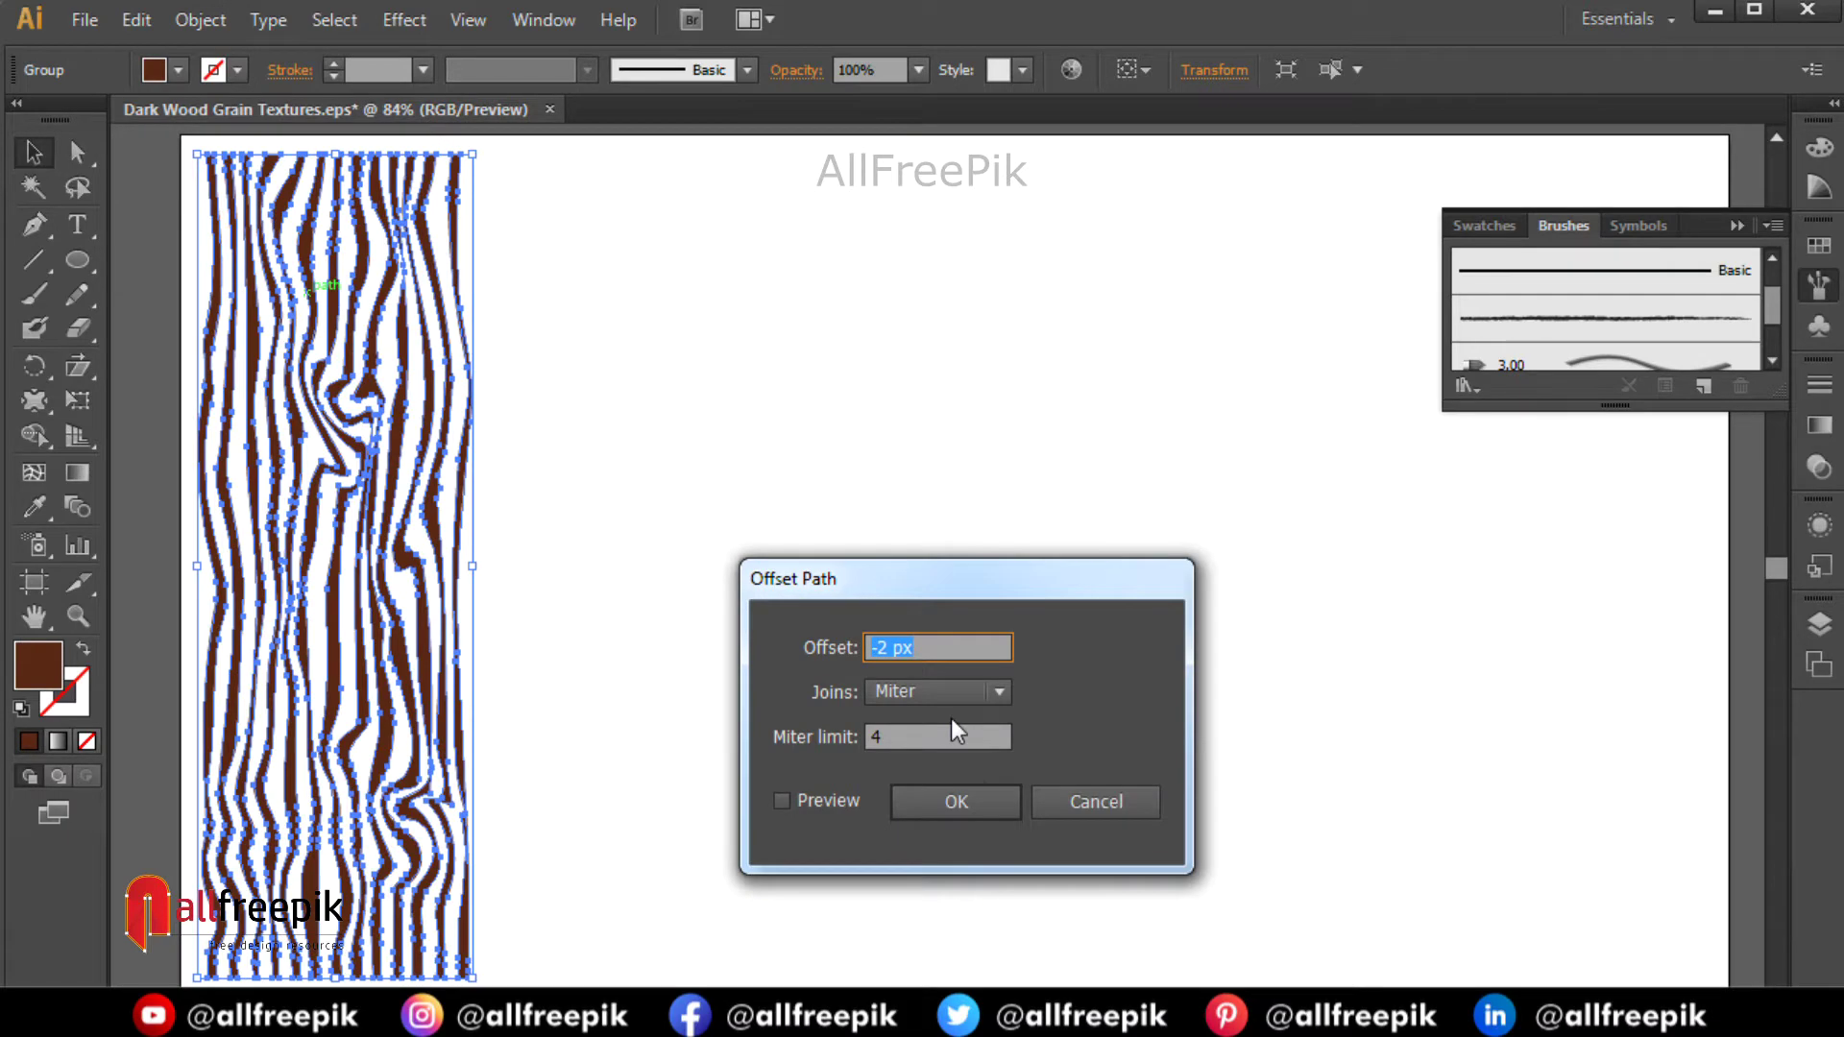
{"action": "left_click", "coordinate": [965, 805]}
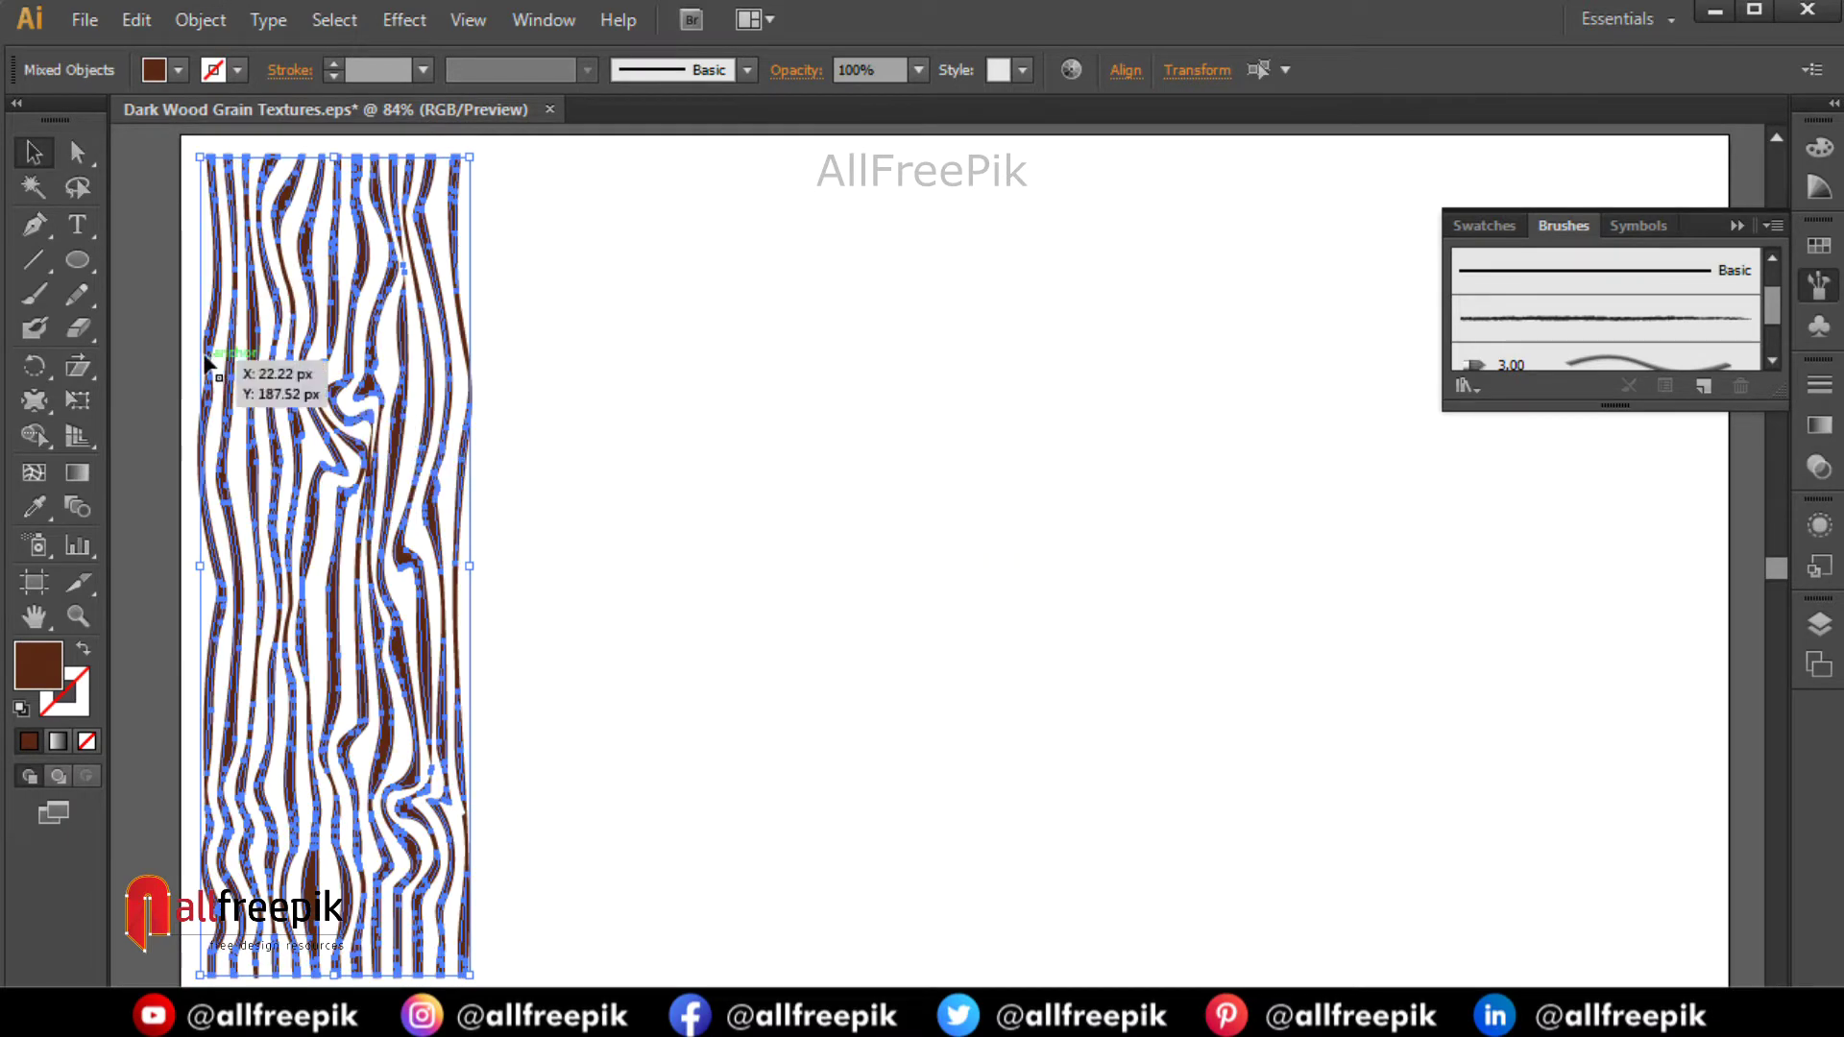
Move the thinner copy horizontally to the right until it sits beside the original strips, and deselect it.
{"action": "key", "text": "shift+Right"}
{"action": "key", "text": "shift+Right"}
{"action": "key", "text": "shift+Right"}
{"action": "key", "text": "shift+Right"}
{"action": "key", "text": "shift+Right"}
{"action": "key", "text": "shift+Right"}
{"action": "key", "text": "shift+Right"}
{"action": "key", "text": "shift+Right"}
{"action": "key", "text": "shift+Right"}
{"action": "key", "text": "shift+Right"}
{"action": "key", "text": "shift+Right"}
{"action": "key", "text": "shift+Right"}
{"action": "key", "text": "shift+Right"}
{"action": "key", "text": "shift+Right"}
{"action": "key", "text": "shift+Right"}
{"action": "key", "text": "shift+Right"}
{"action": "key", "text": "shift+Right"}
{"action": "key", "text": "shift+Right"}
{"action": "key", "text": "shift+Right"}
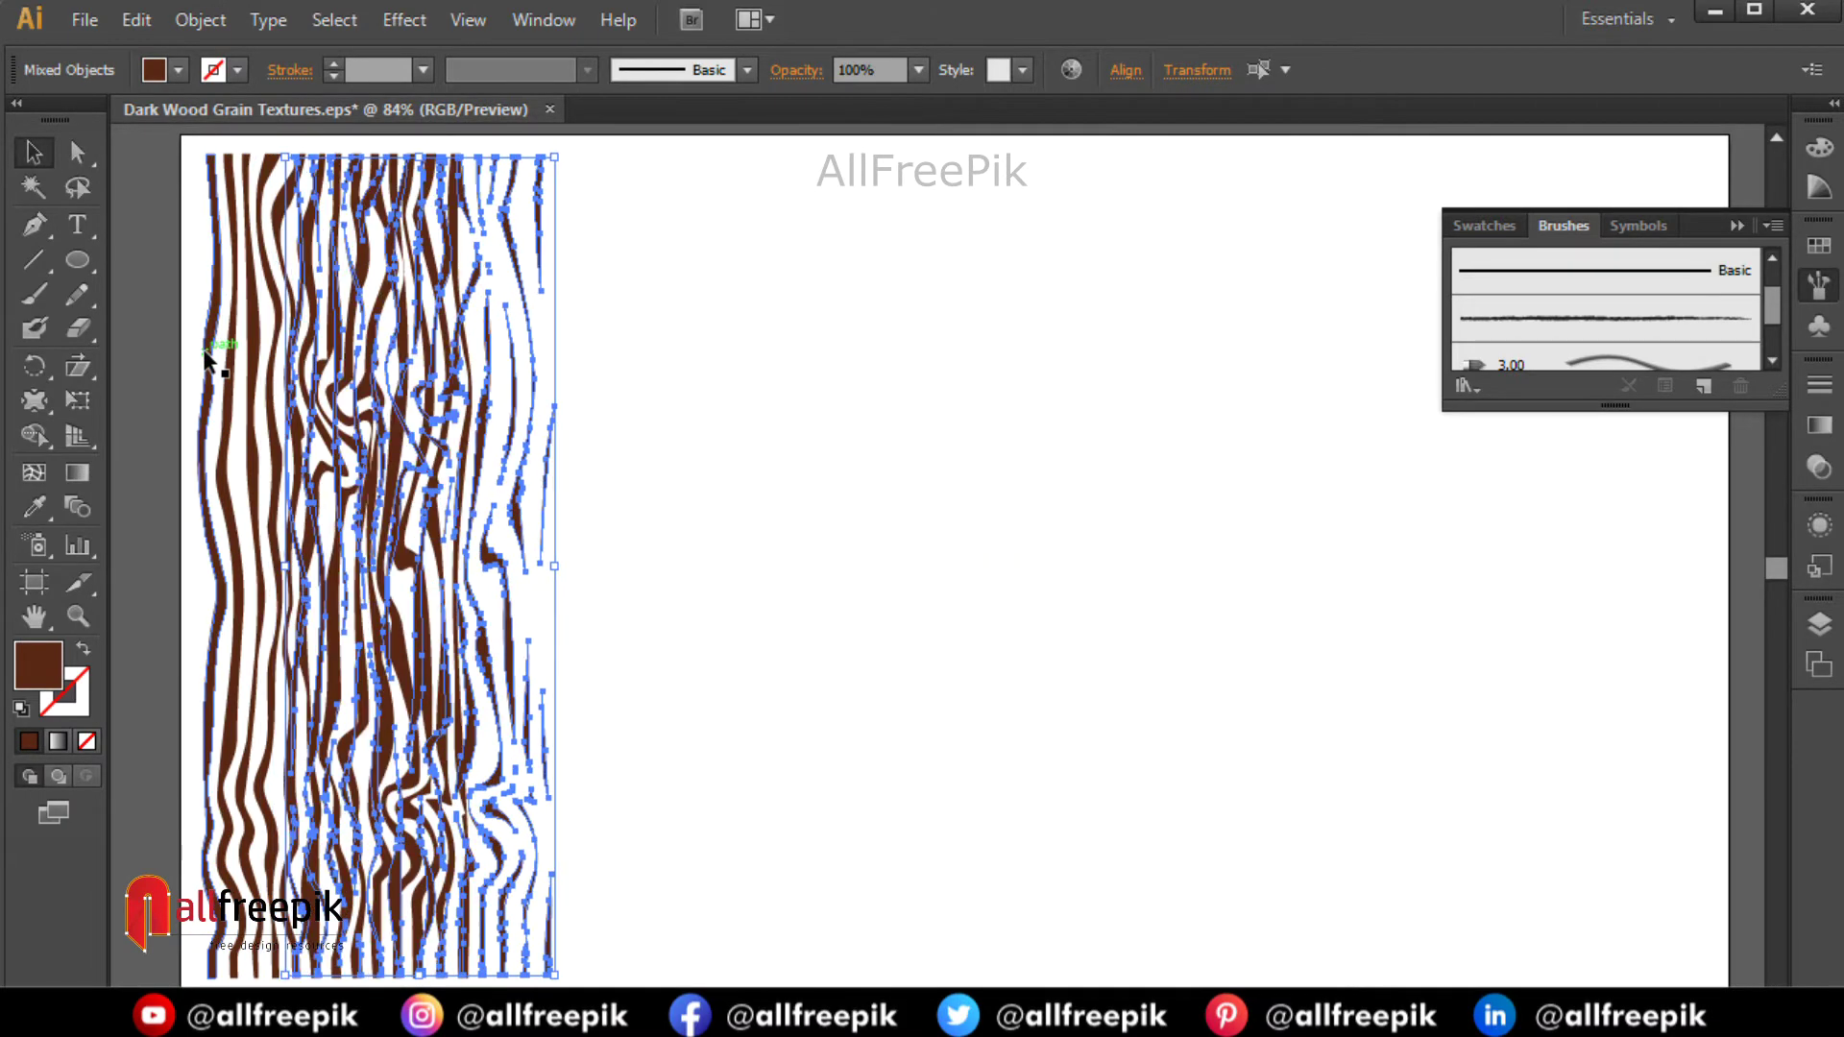
{"action": "key", "text": "shift+Right"}
{"action": "key", "text": "shift+Right"}
{"action": "key", "text": "shift+Right"}
{"action": "key", "text": "shift+Right"}
{"action": "key", "text": "shift+Right"}
{"action": "key", "text": "shift+Right"}
{"action": "key", "text": "shift+Right"}
{"action": "key", "text": "shift+Right"}
{"action": "key", "text": "shift+Right"}
{"action": "key", "text": "shift+Right"}
{"action": "key", "text": "shift+Right"}
{"action": "key", "text": "shift+Right"}
{"action": "key", "text": "shift+Right"}
{"action": "key", "text": "shift+Right"}
{"action": "key", "text": "shift+Right"}
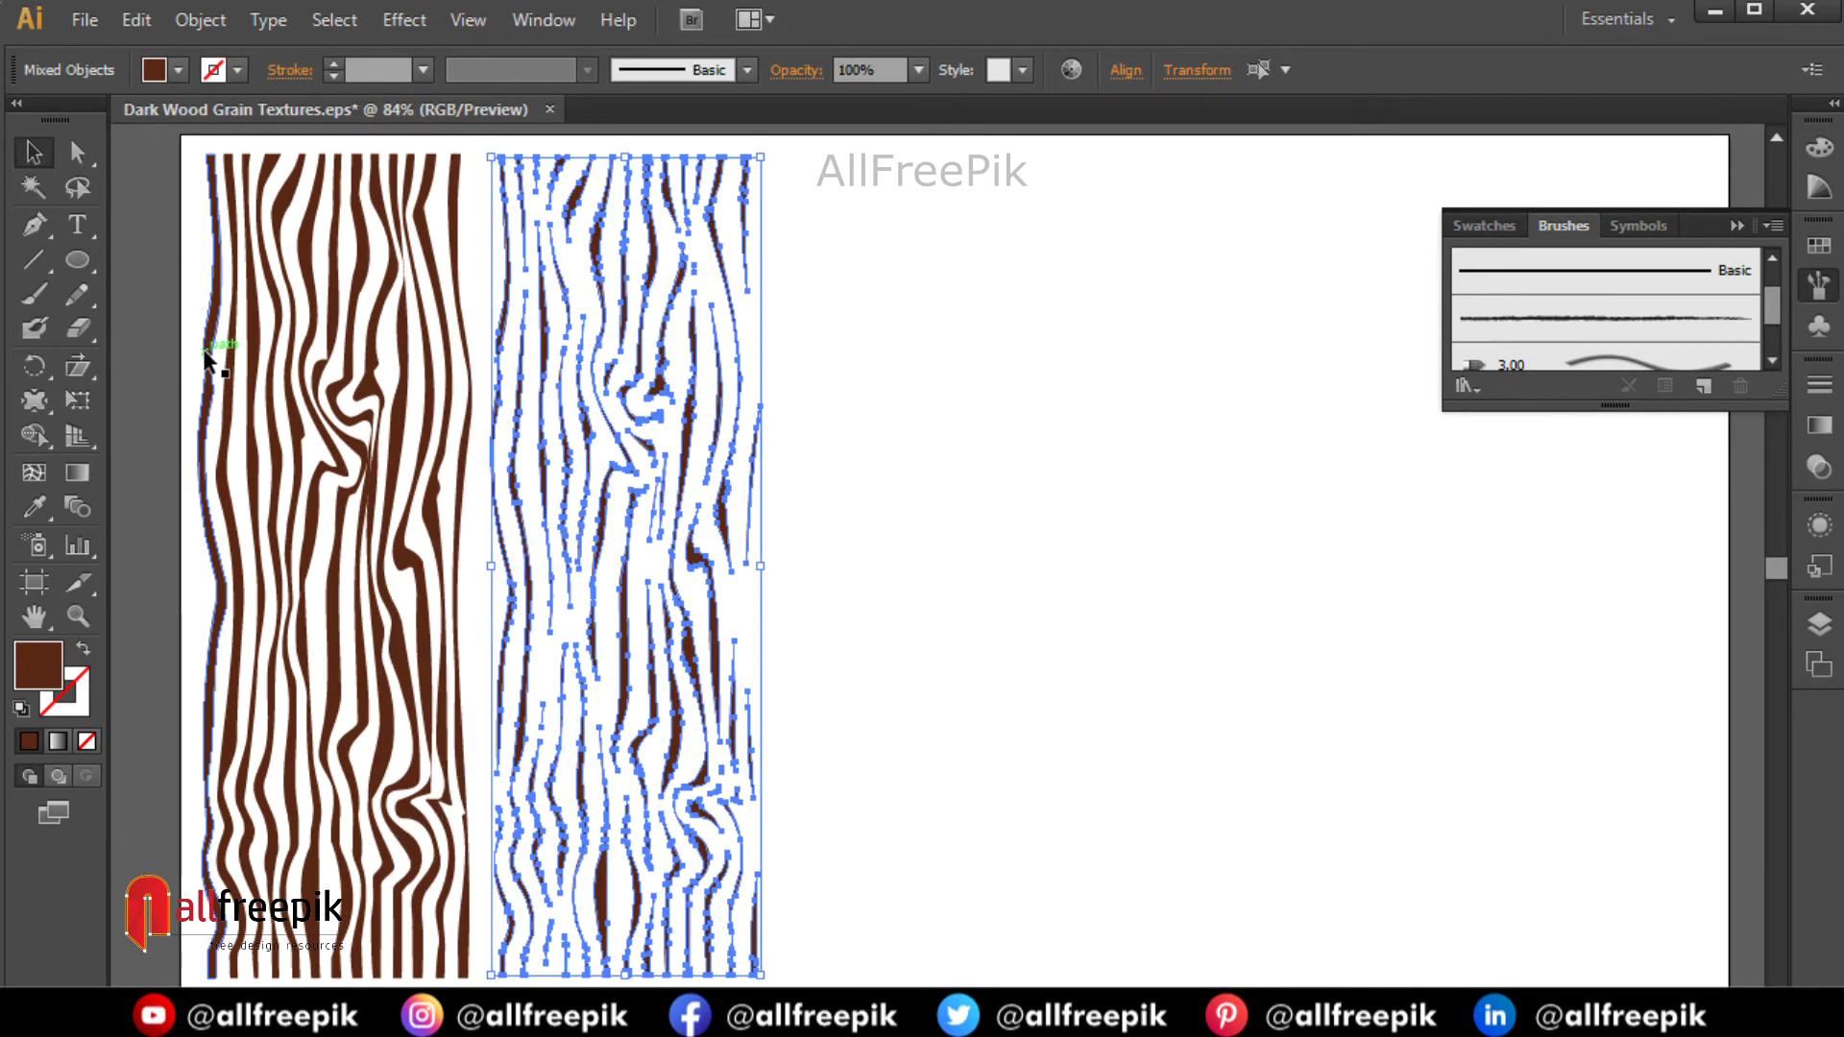
{"action": "left_click", "coordinate": [867, 642]}
{"action": "left_click_drag", "start_coordinate": [1096, 634], "coordinate": [1104, 666]}
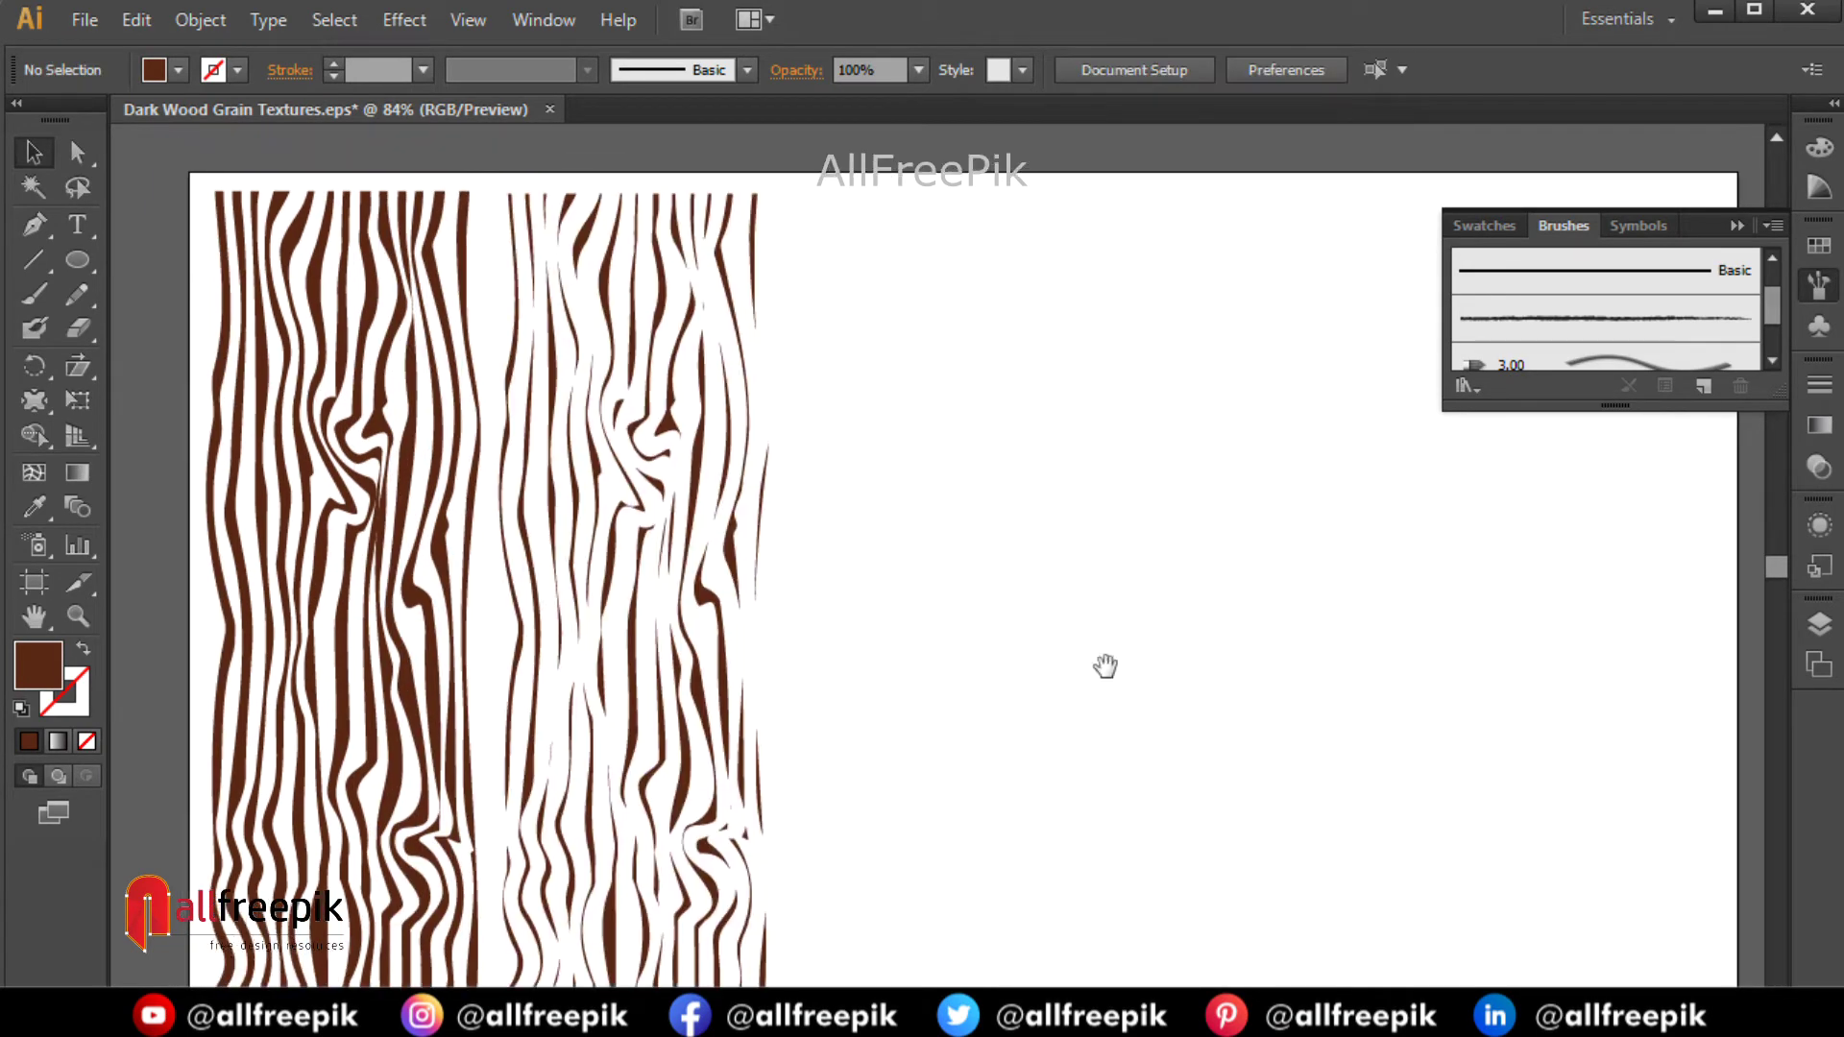
Ungroup the combined strips and group the thinner right-hand strips on their own.
{"action": "left_click", "coordinate": [949, 557], "text": "ctrl+alt"}
{"action": "left_click_drag", "start_coordinate": [537, 560], "coordinate": [1243, 578]}
{"action": "key", "text": "ctrl+z"}
{"action": "right_click", "coordinate": [732, 497]}
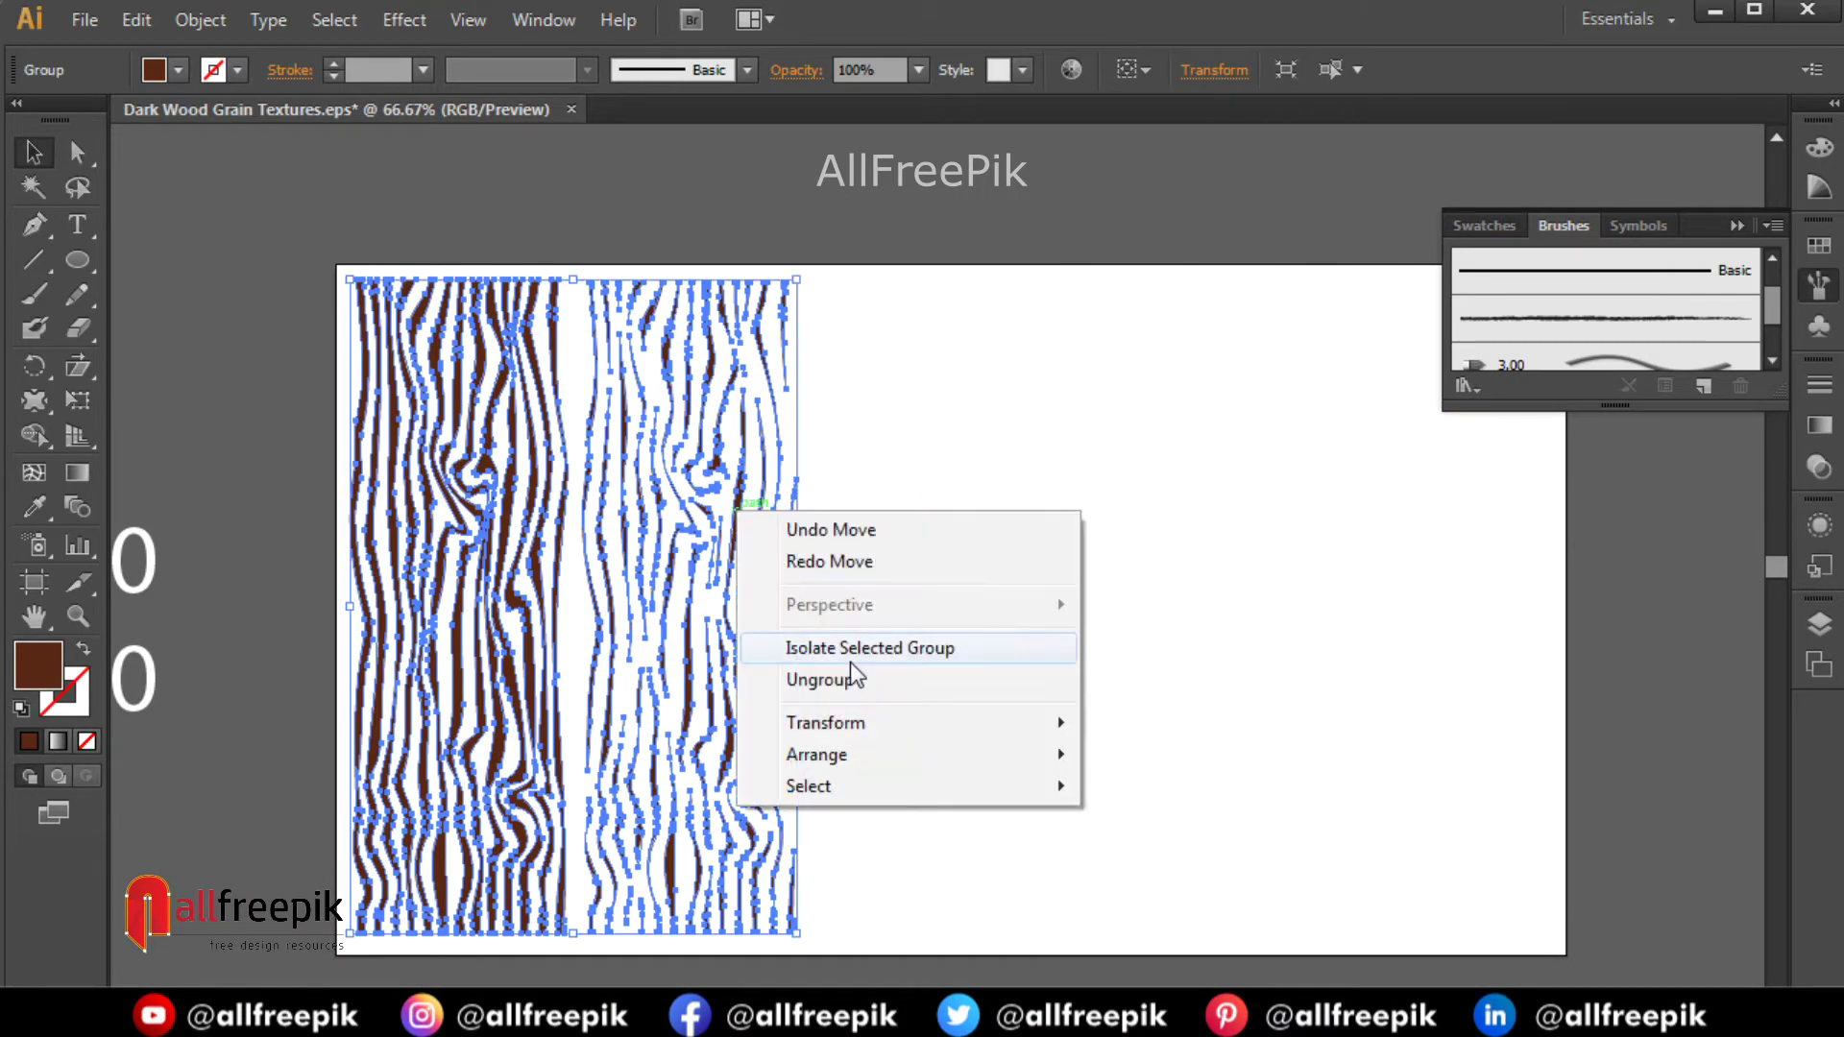
{"action": "left_click", "coordinate": [850, 672]}
{"action": "left_click", "coordinate": [908, 712]}
{"action": "left_click_drag", "start_coordinate": [908, 278], "coordinate": [585, 951]}
{"action": "key", "text": "ctrl+g"}
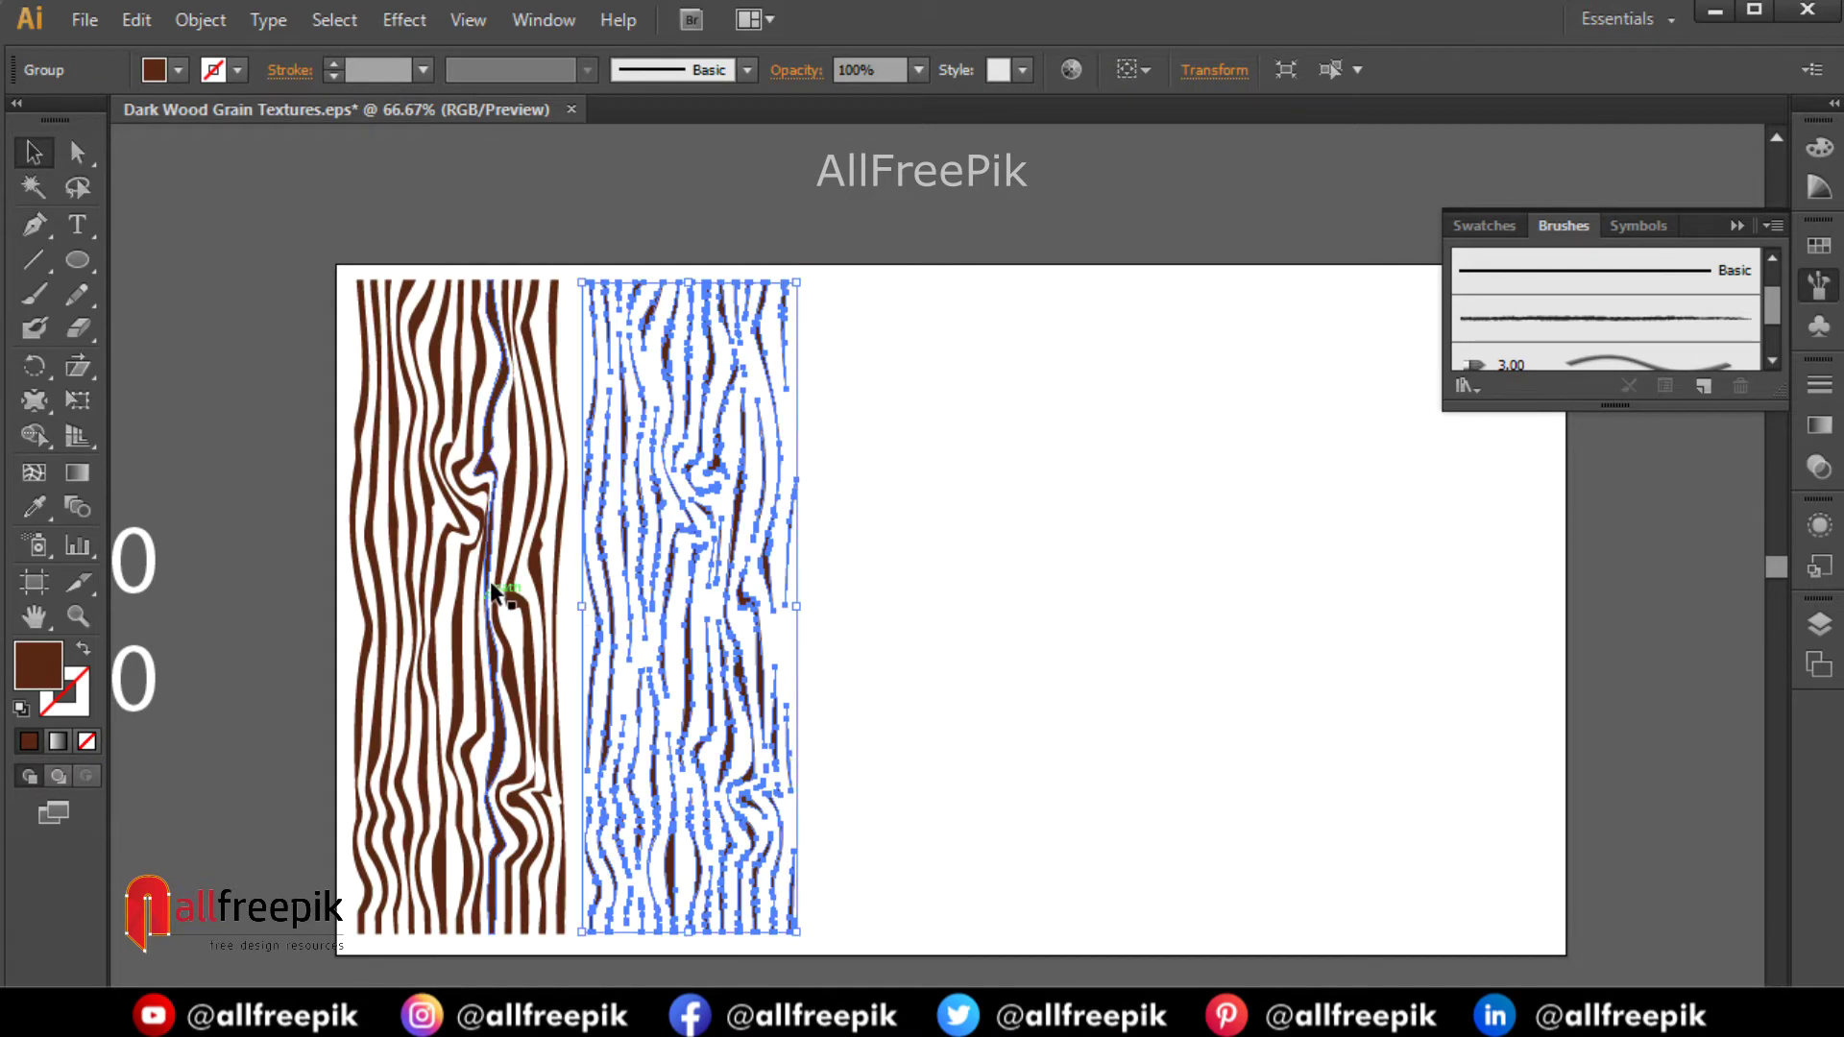
Group the original thicker left-hand strips as a separate object.
{"action": "left_click", "coordinate": [492, 585]}
{"action": "left_click", "coordinate": [332, 259]}
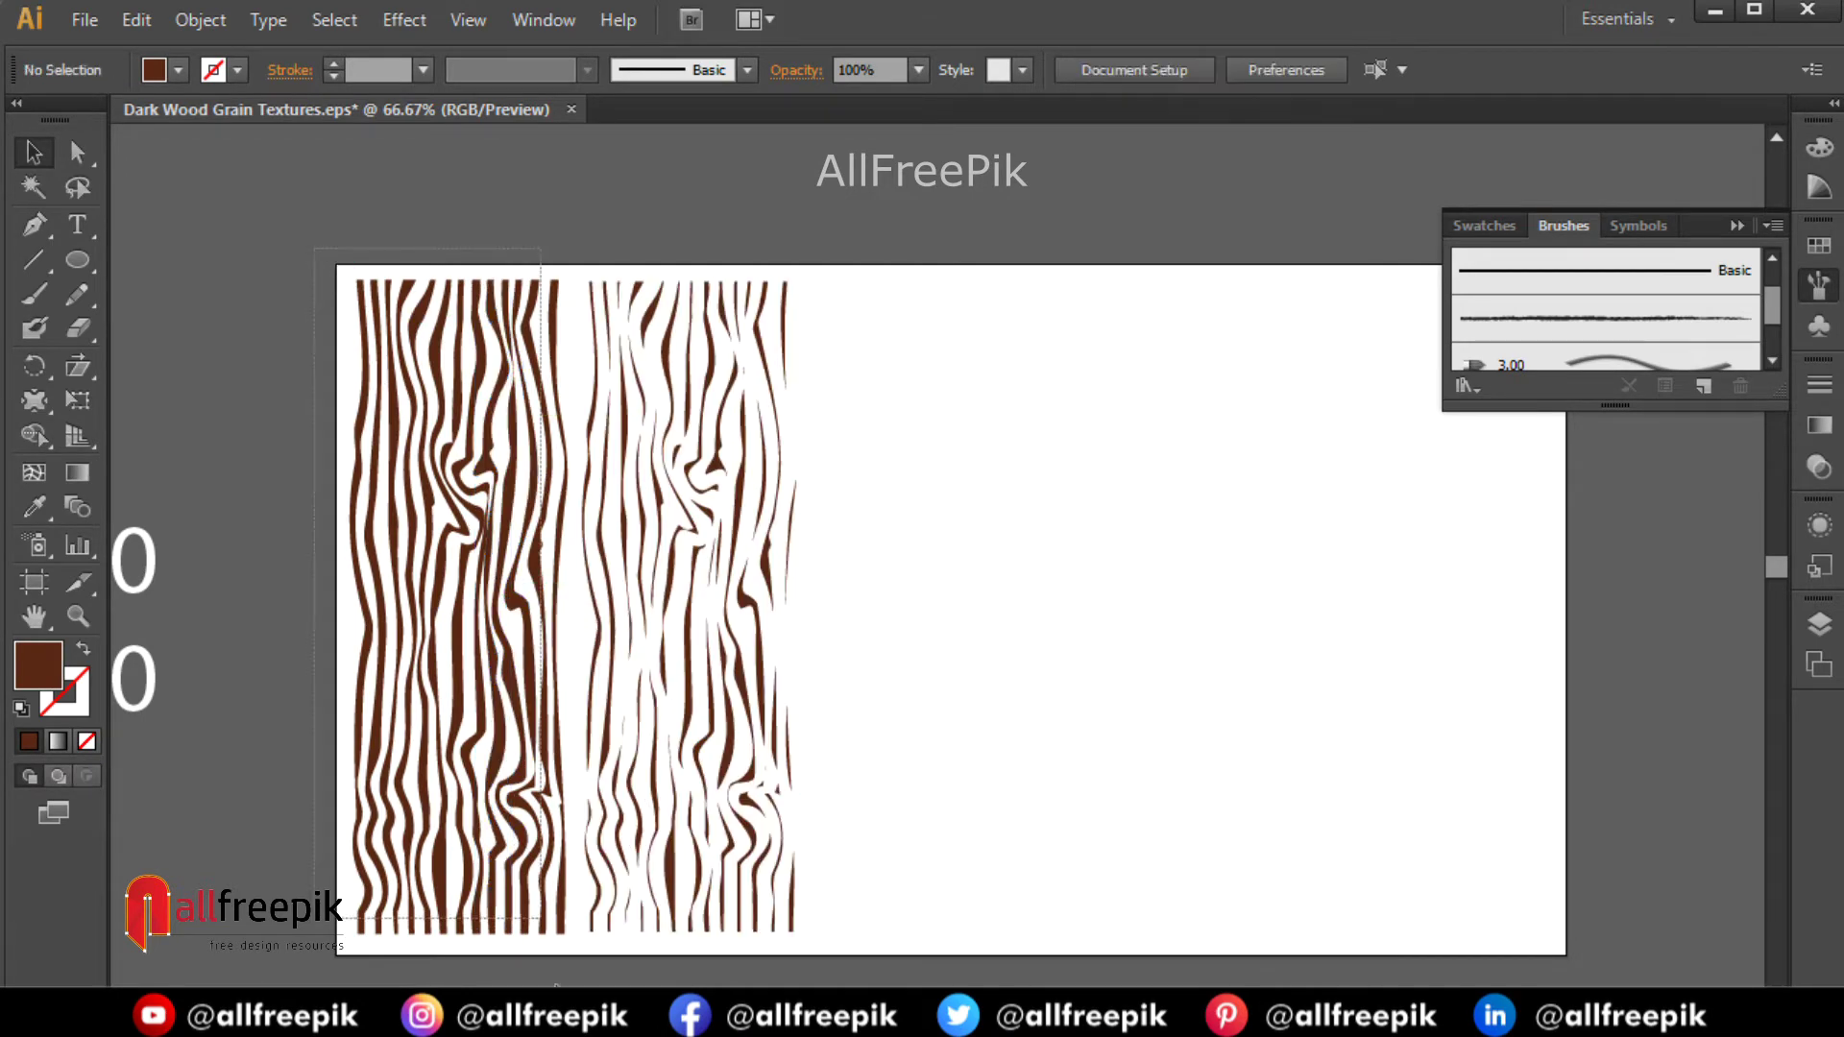
{"action": "left_click_drag", "start_coordinate": [540, 917], "coordinate": [574, 966]}
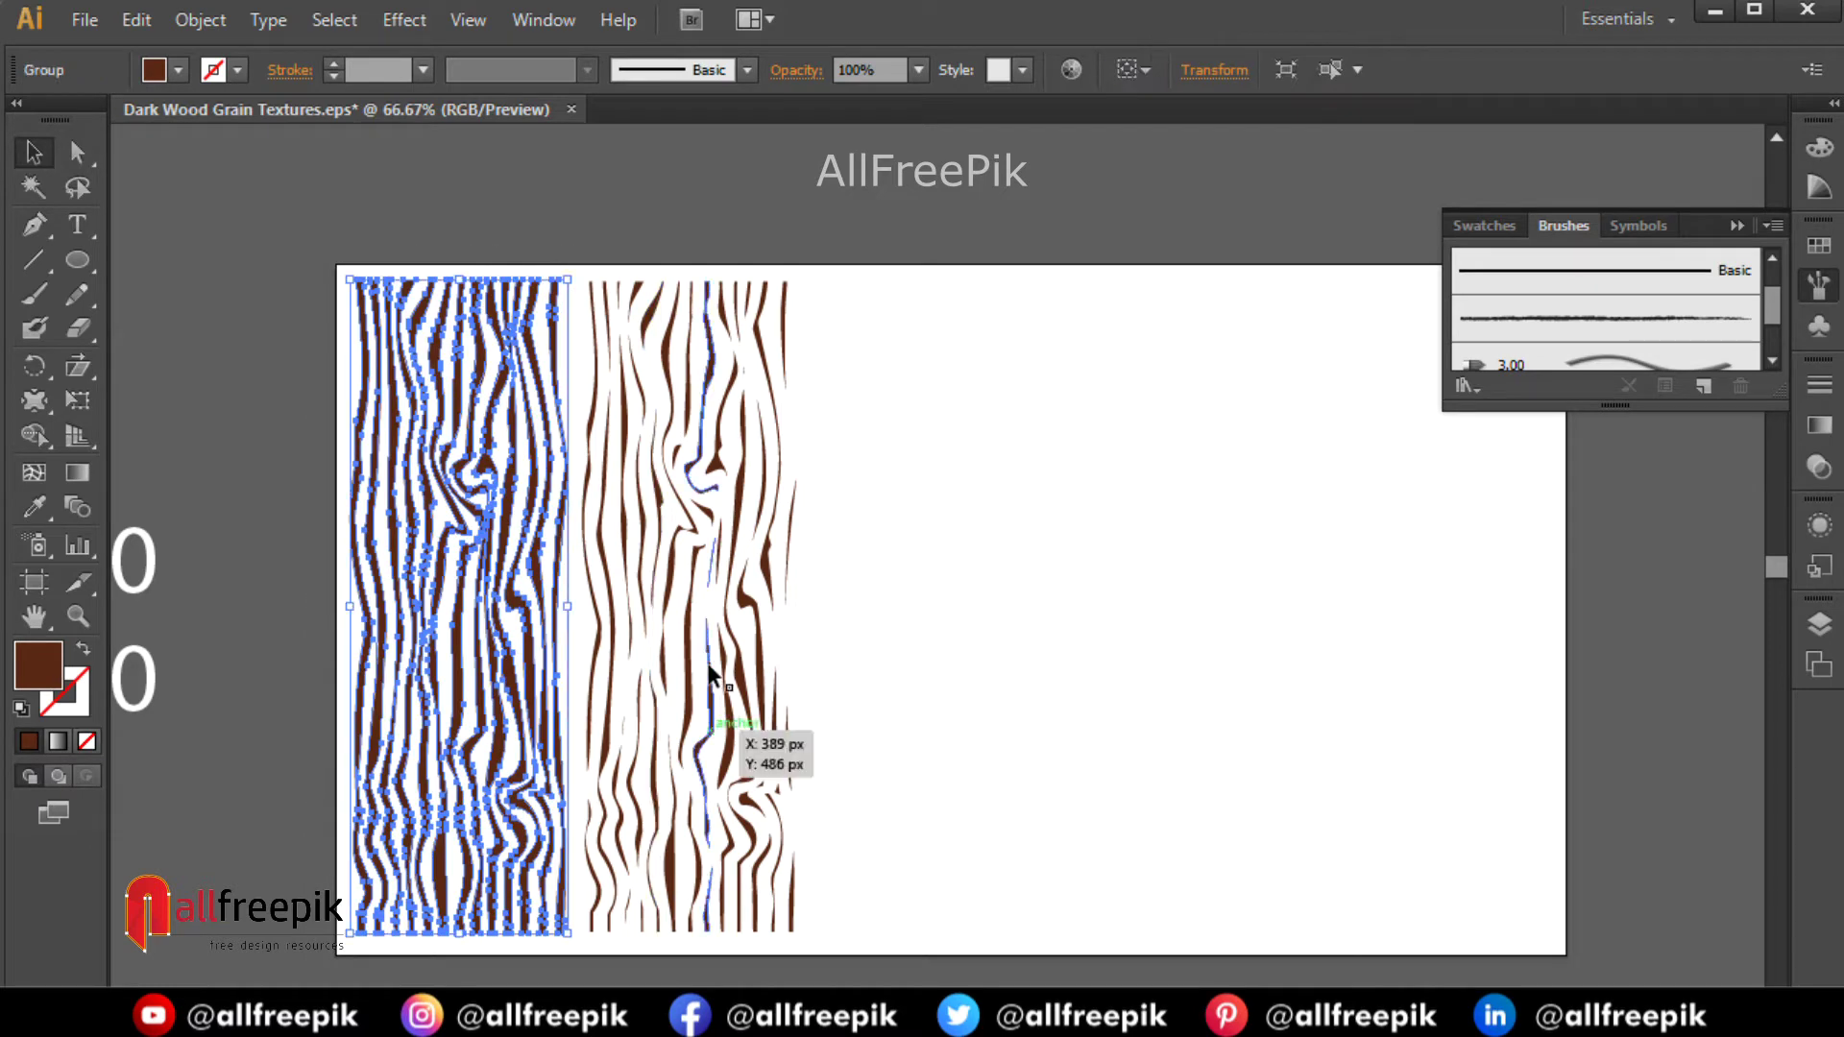
{"action": "left_click", "coordinate": [971, 350]}
Create an Art Brush from the thinner strip group, keeping the default brush options.
{"action": "left_click", "coordinate": [775, 360]}
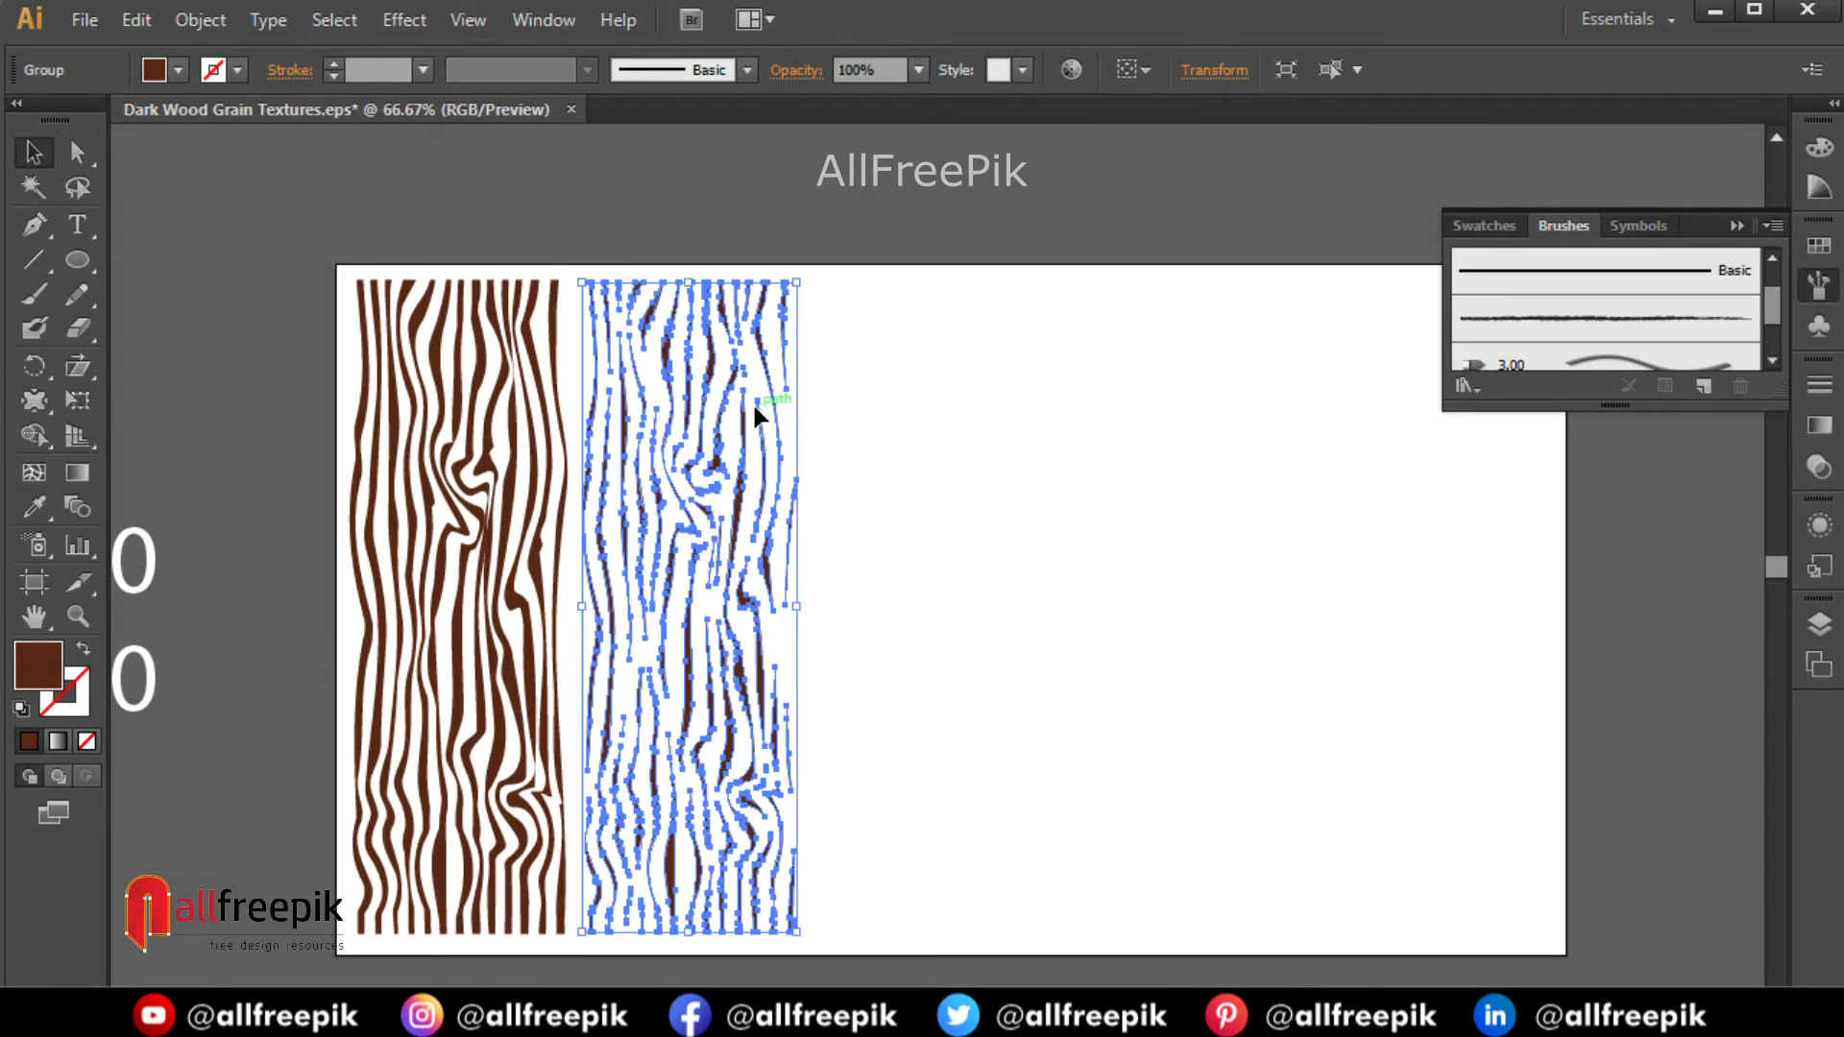
{"action": "mouse_move", "coordinate": [754, 408]}
{"action": "left_mouse_down"}
{"action": "mouse_move", "coordinate": [1173, 412]}
{"action": "mouse_move", "coordinate": [1558, 360]}
{"action": "left_mouse_up"}
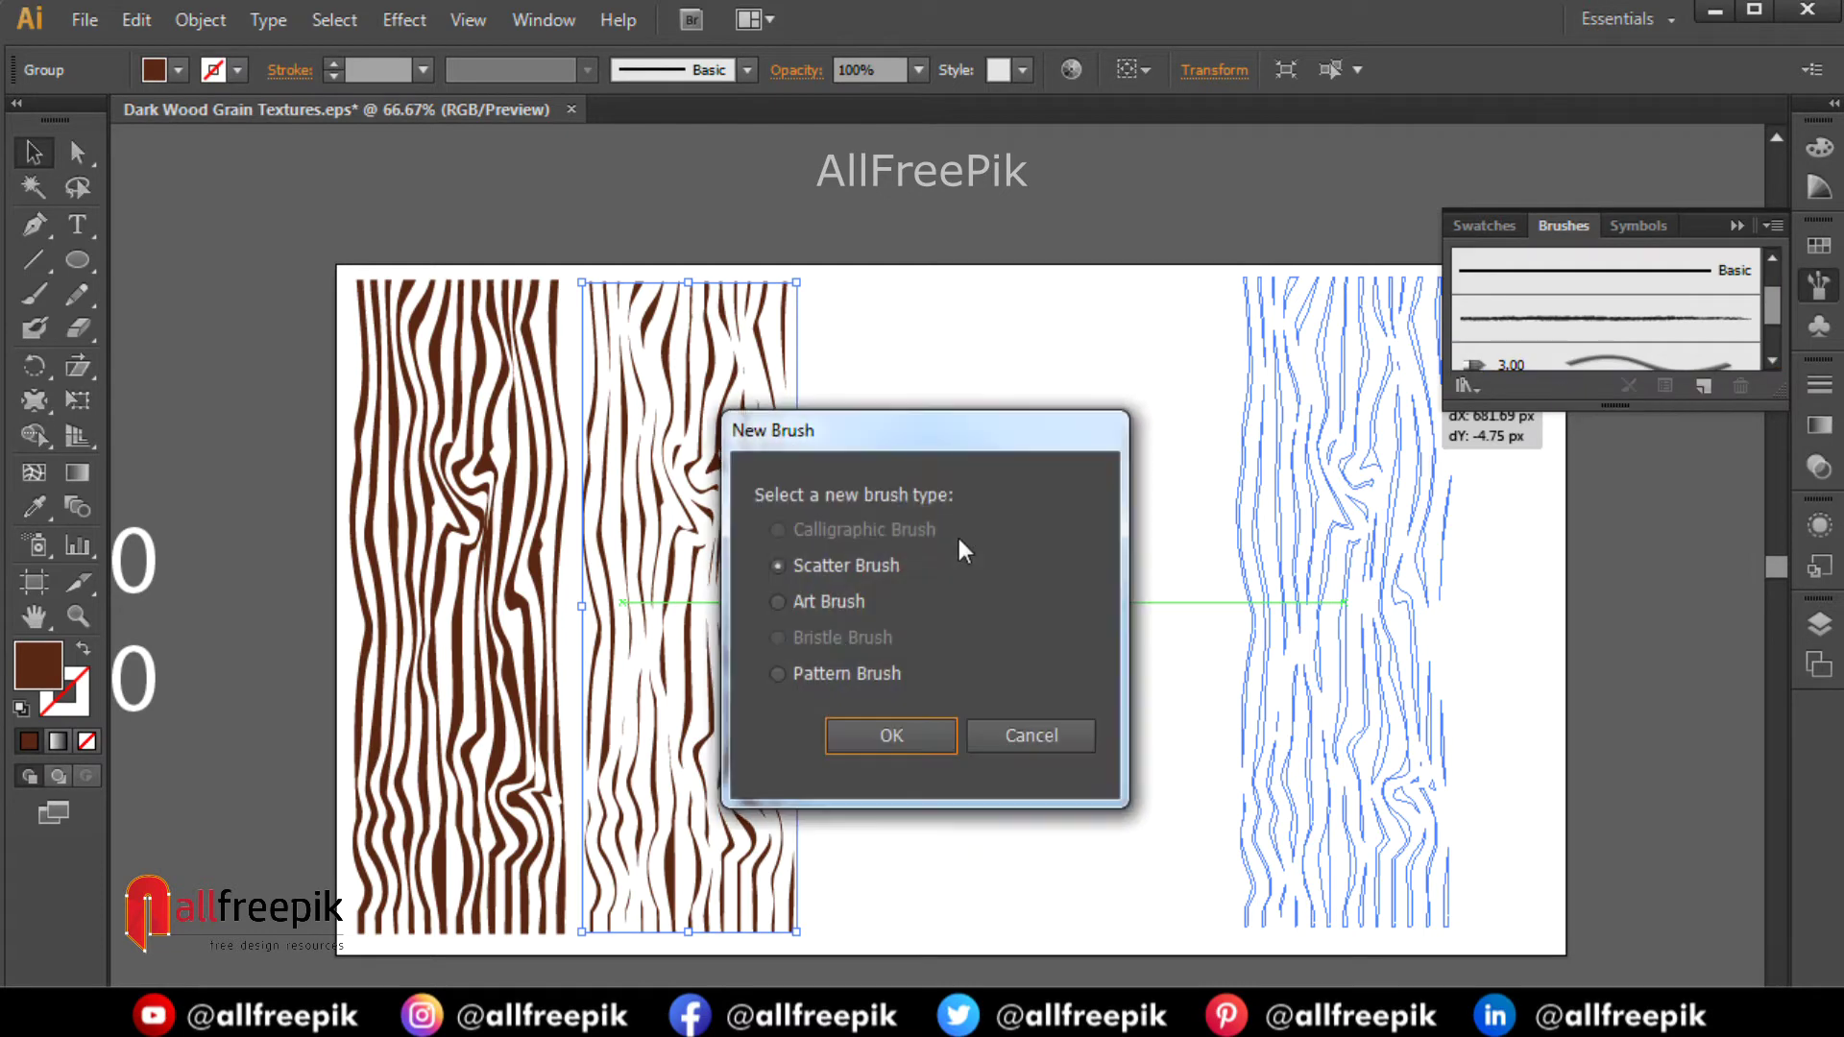
{"action": "left_click", "coordinate": [915, 751]}
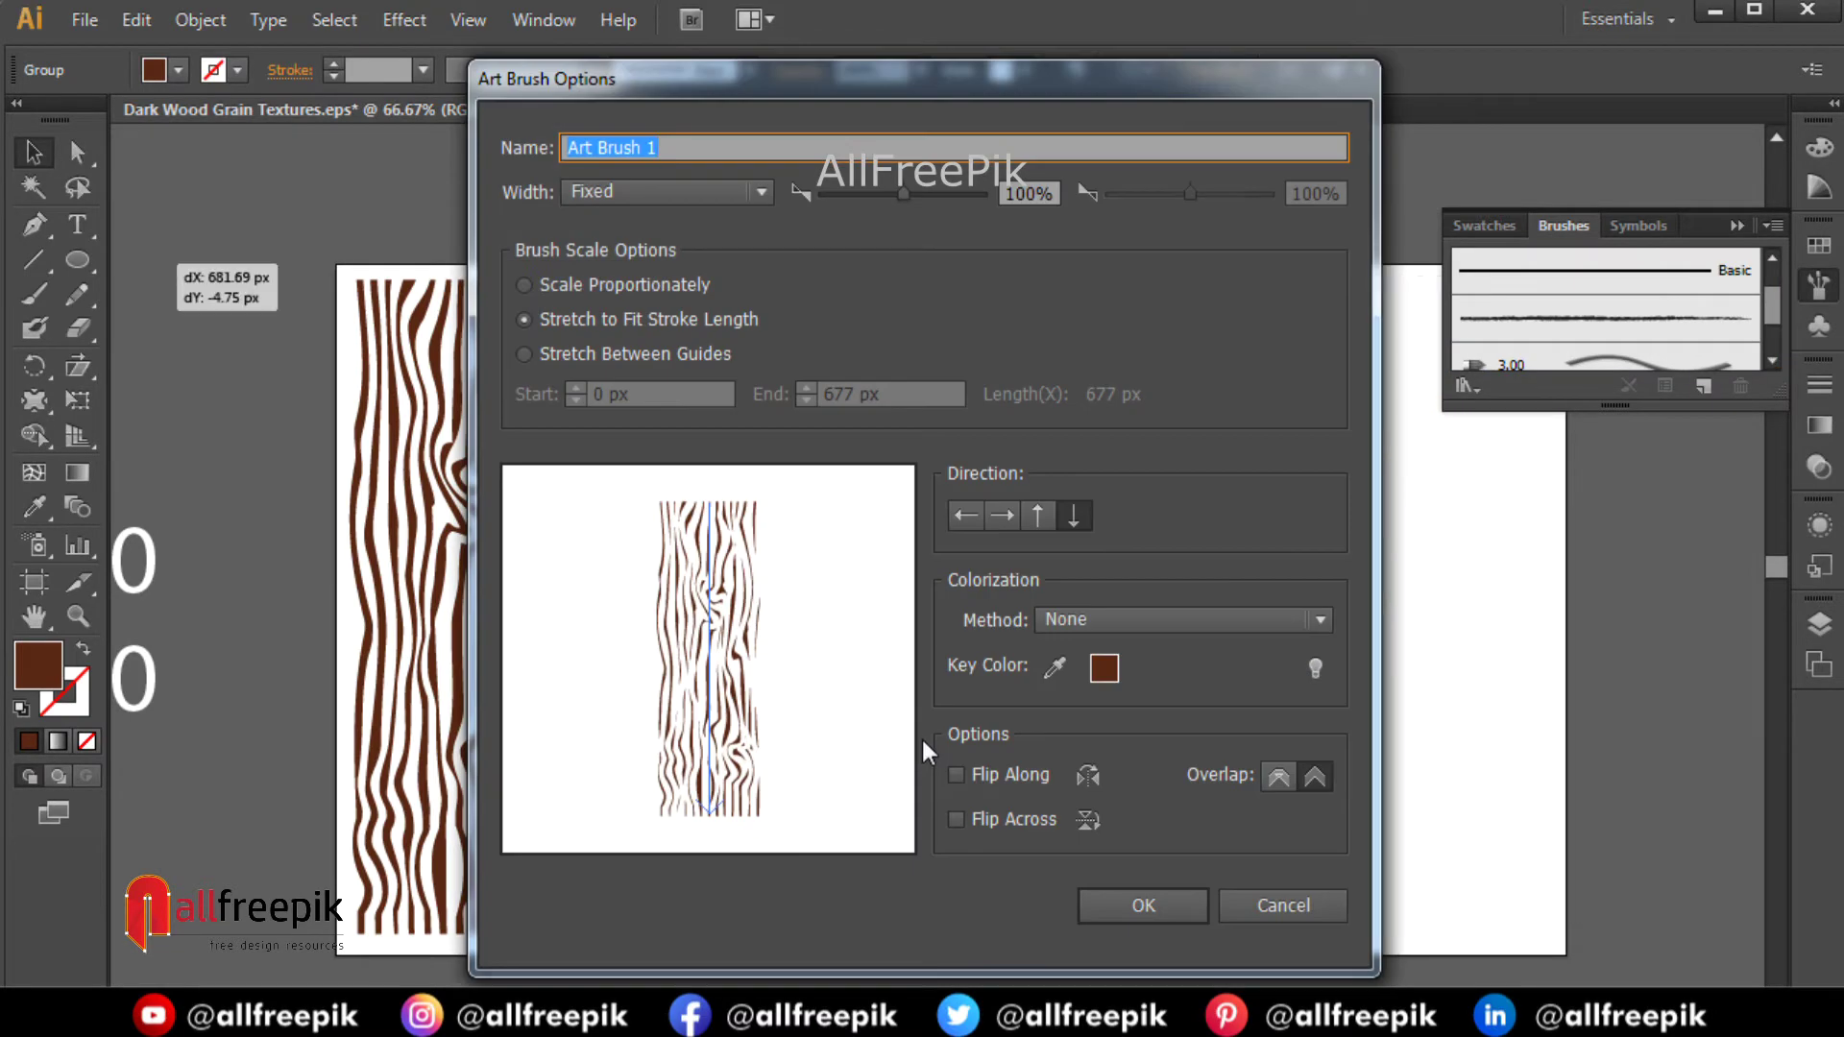
{"action": "left_click", "coordinate": [1150, 913]}
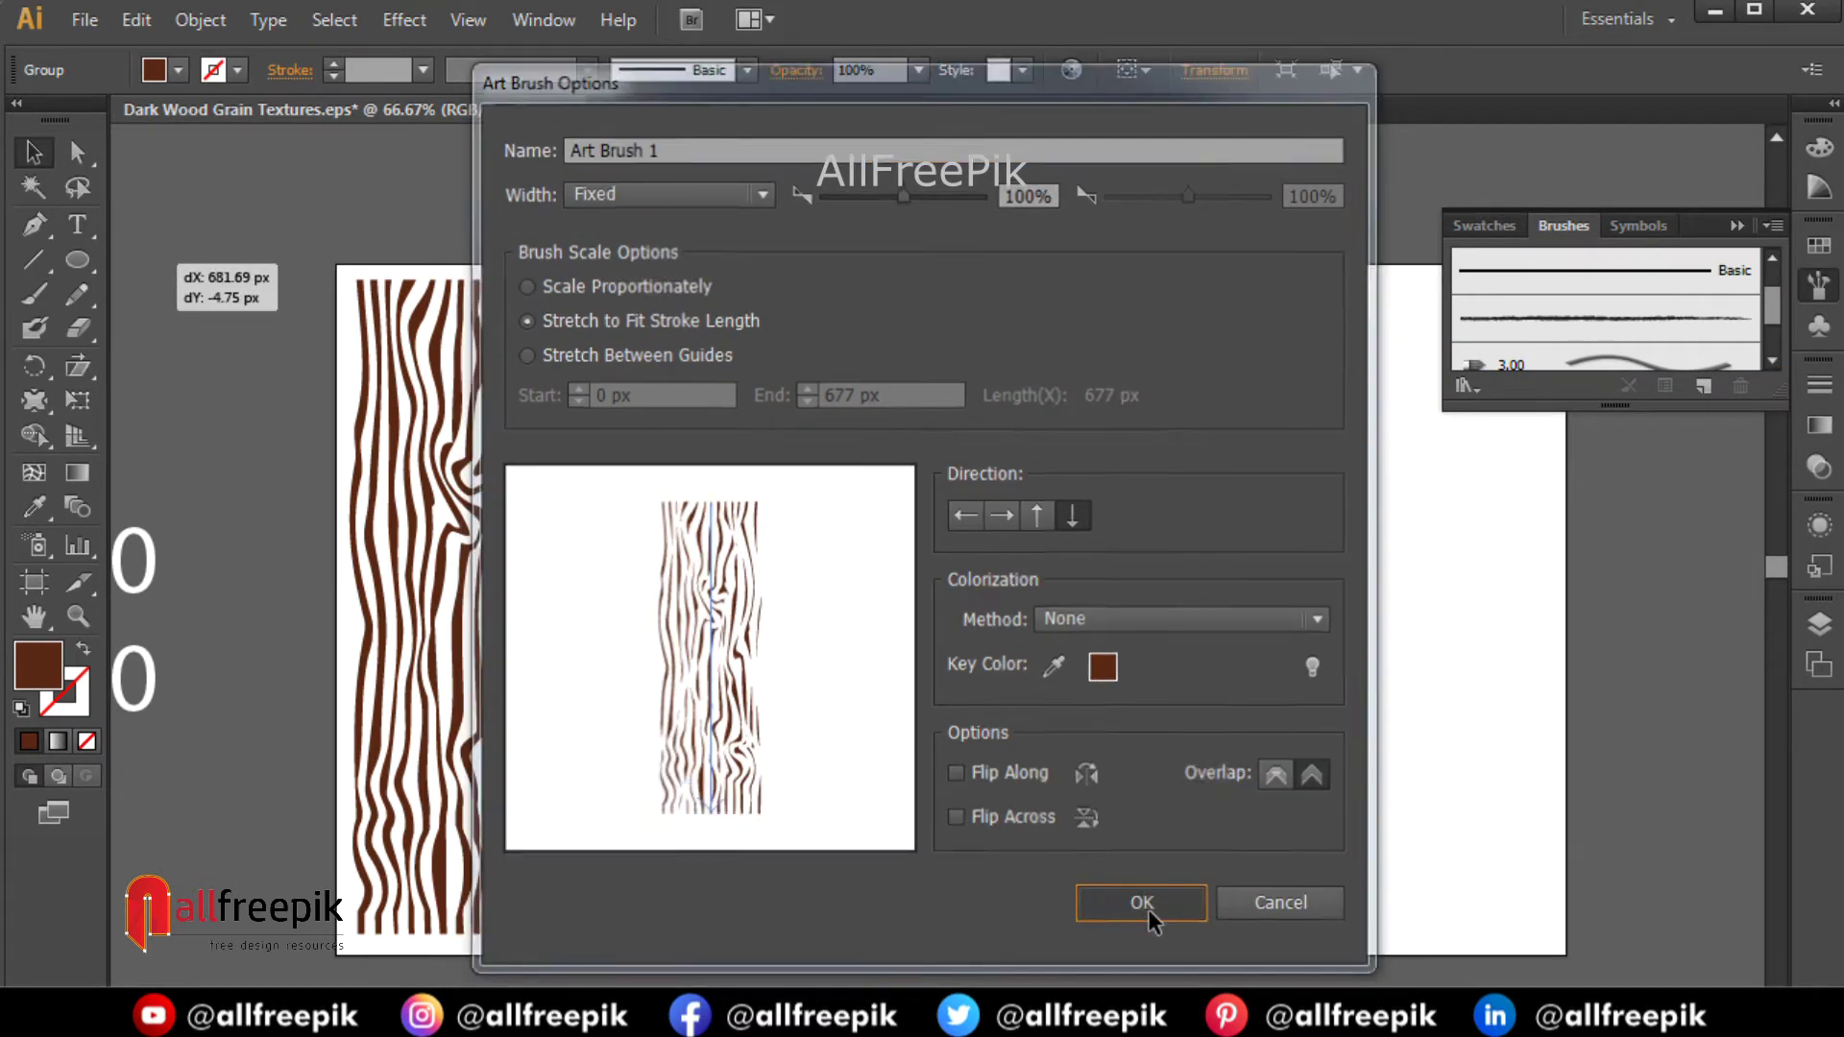
Create a second Art Brush from the thicker strip group, keeping the default brush options.
{"action": "left_click", "coordinate": [507, 573]}
{"action": "mouse_move", "coordinate": [507, 574]}
{"action": "left_mouse_down"}
{"action": "mouse_move", "coordinate": [1470, 383]}
{"action": "mouse_move", "coordinate": [1452, 382]}
{"action": "left_mouse_up"}
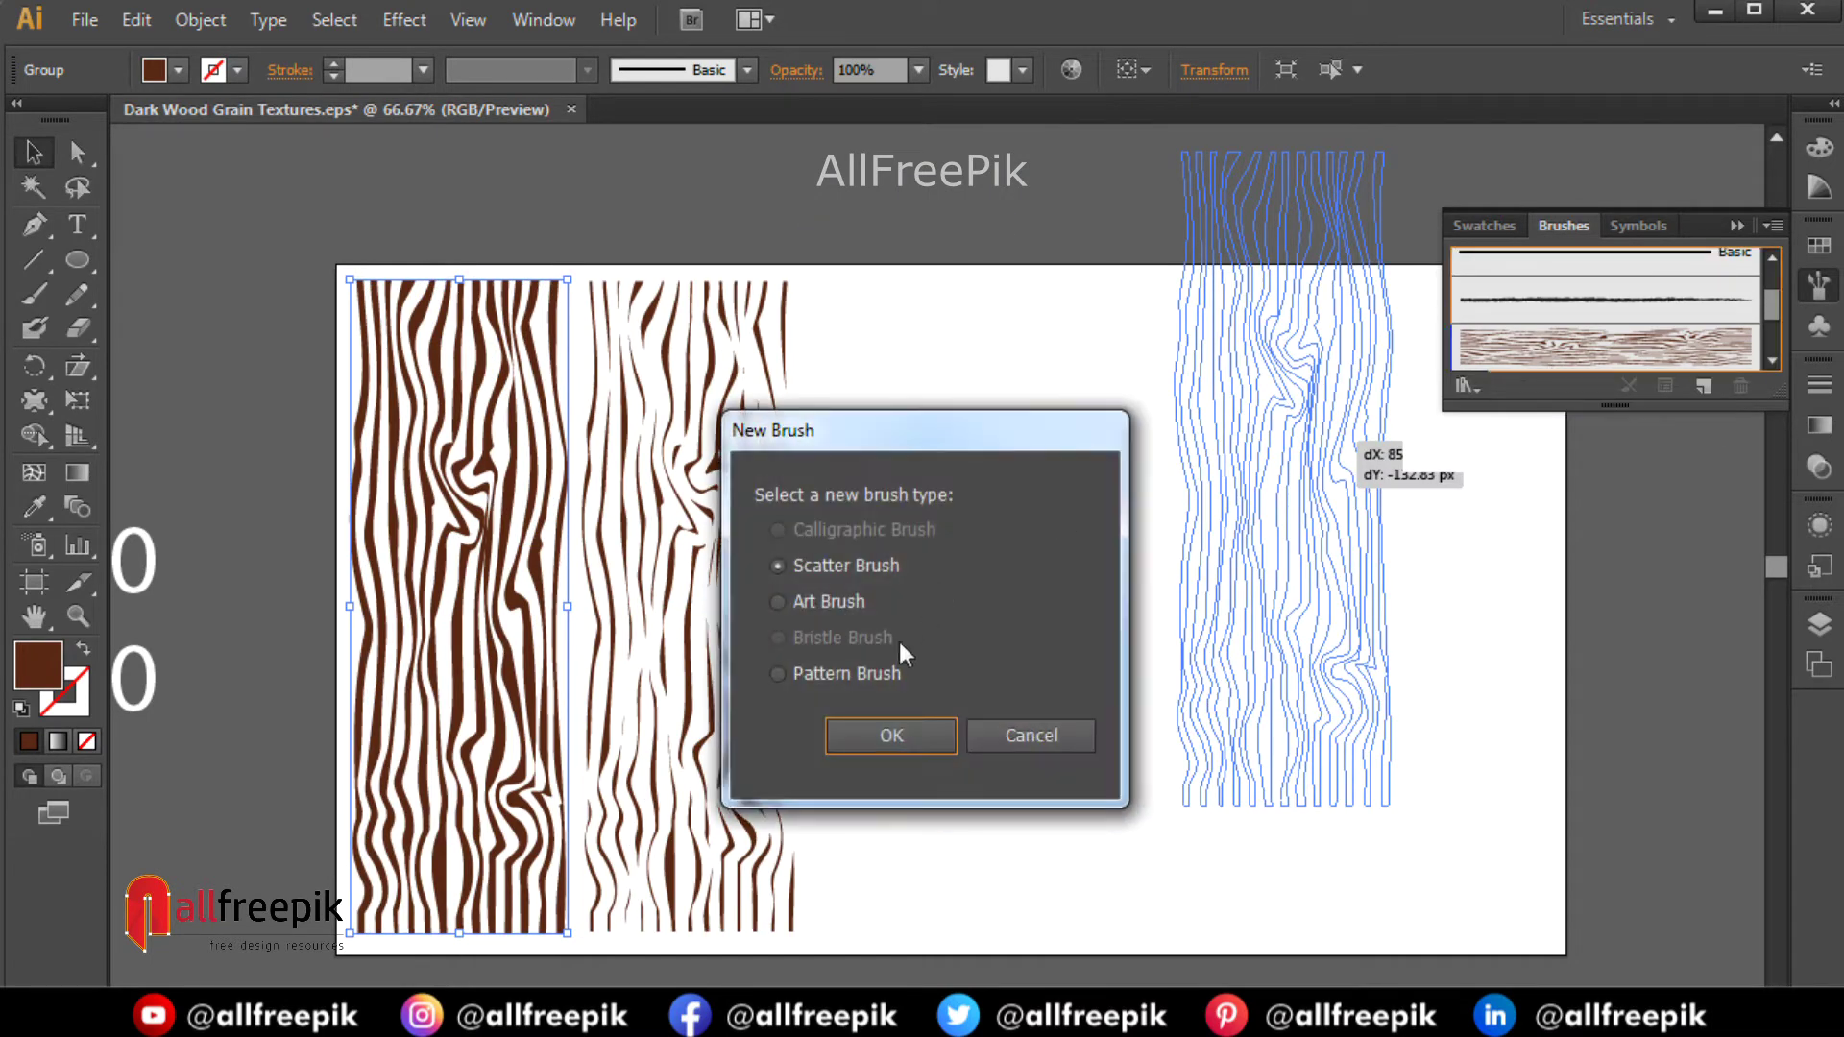
{"action": "left_click", "coordinate": [902, 741]}
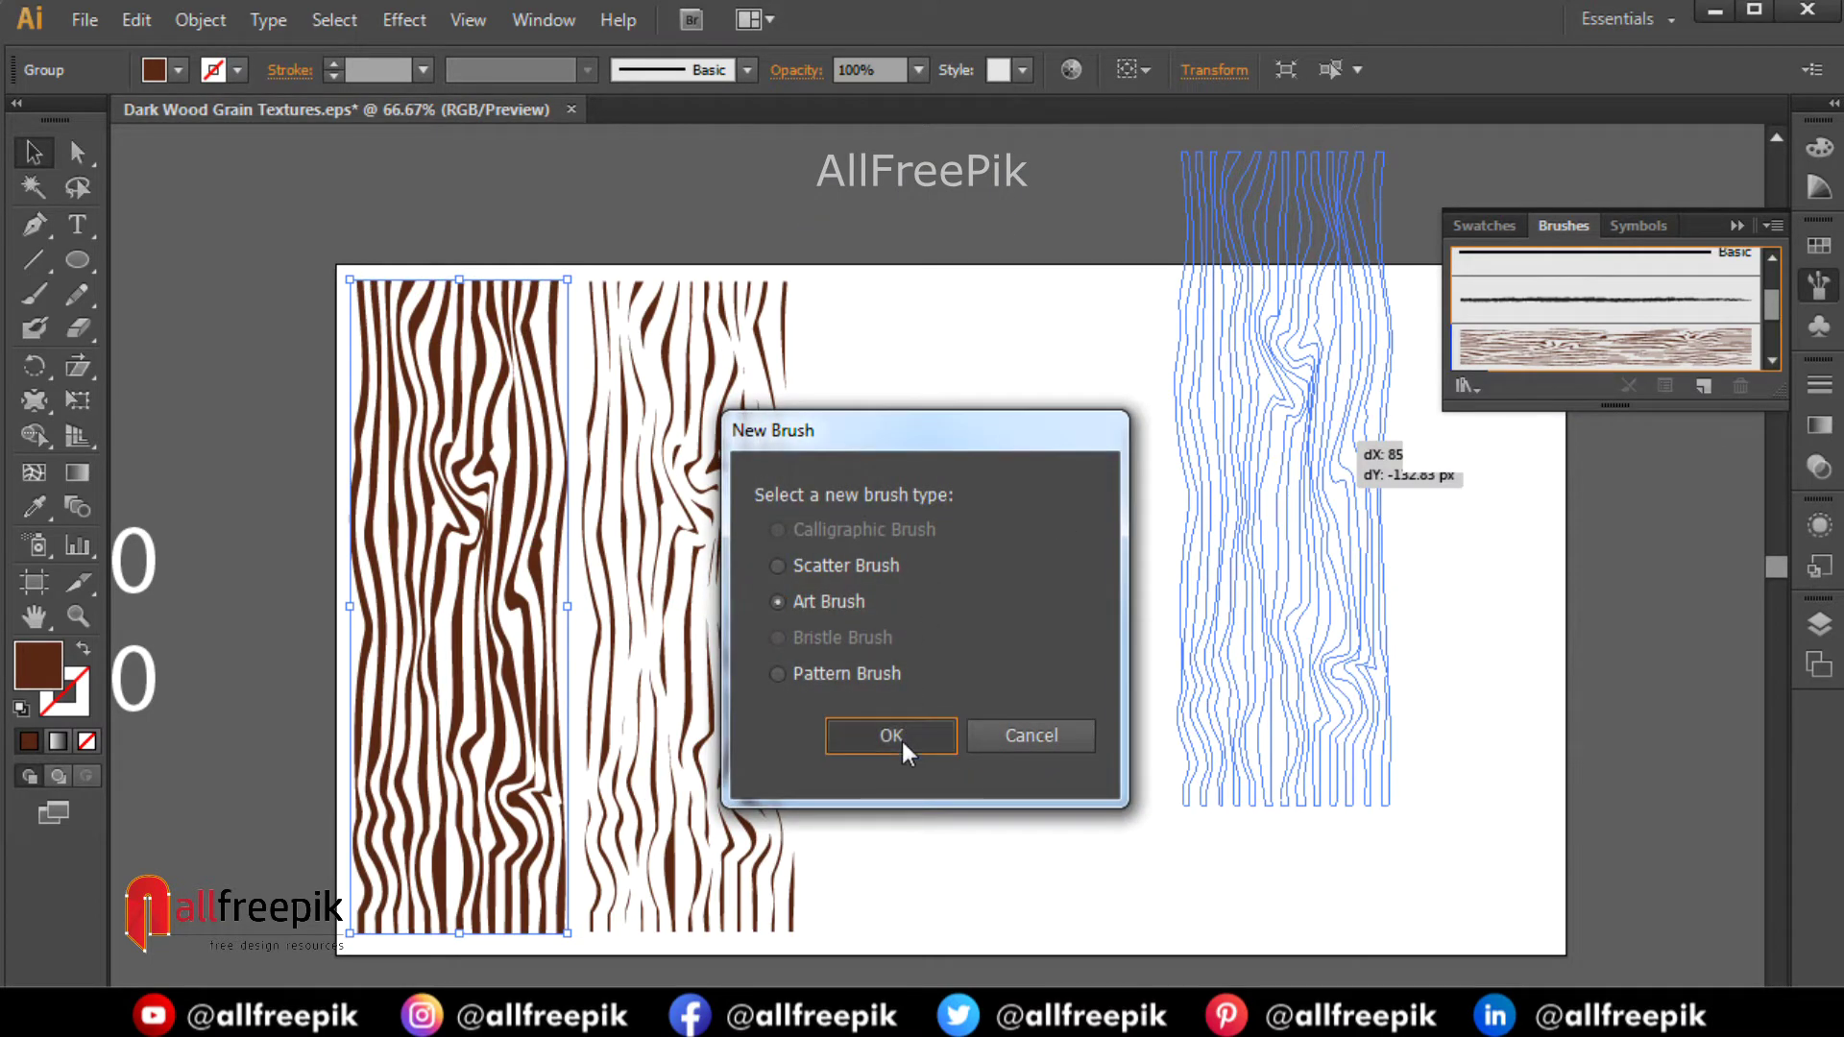
{"action": "left_click", "coordinate": [1139, 903]}
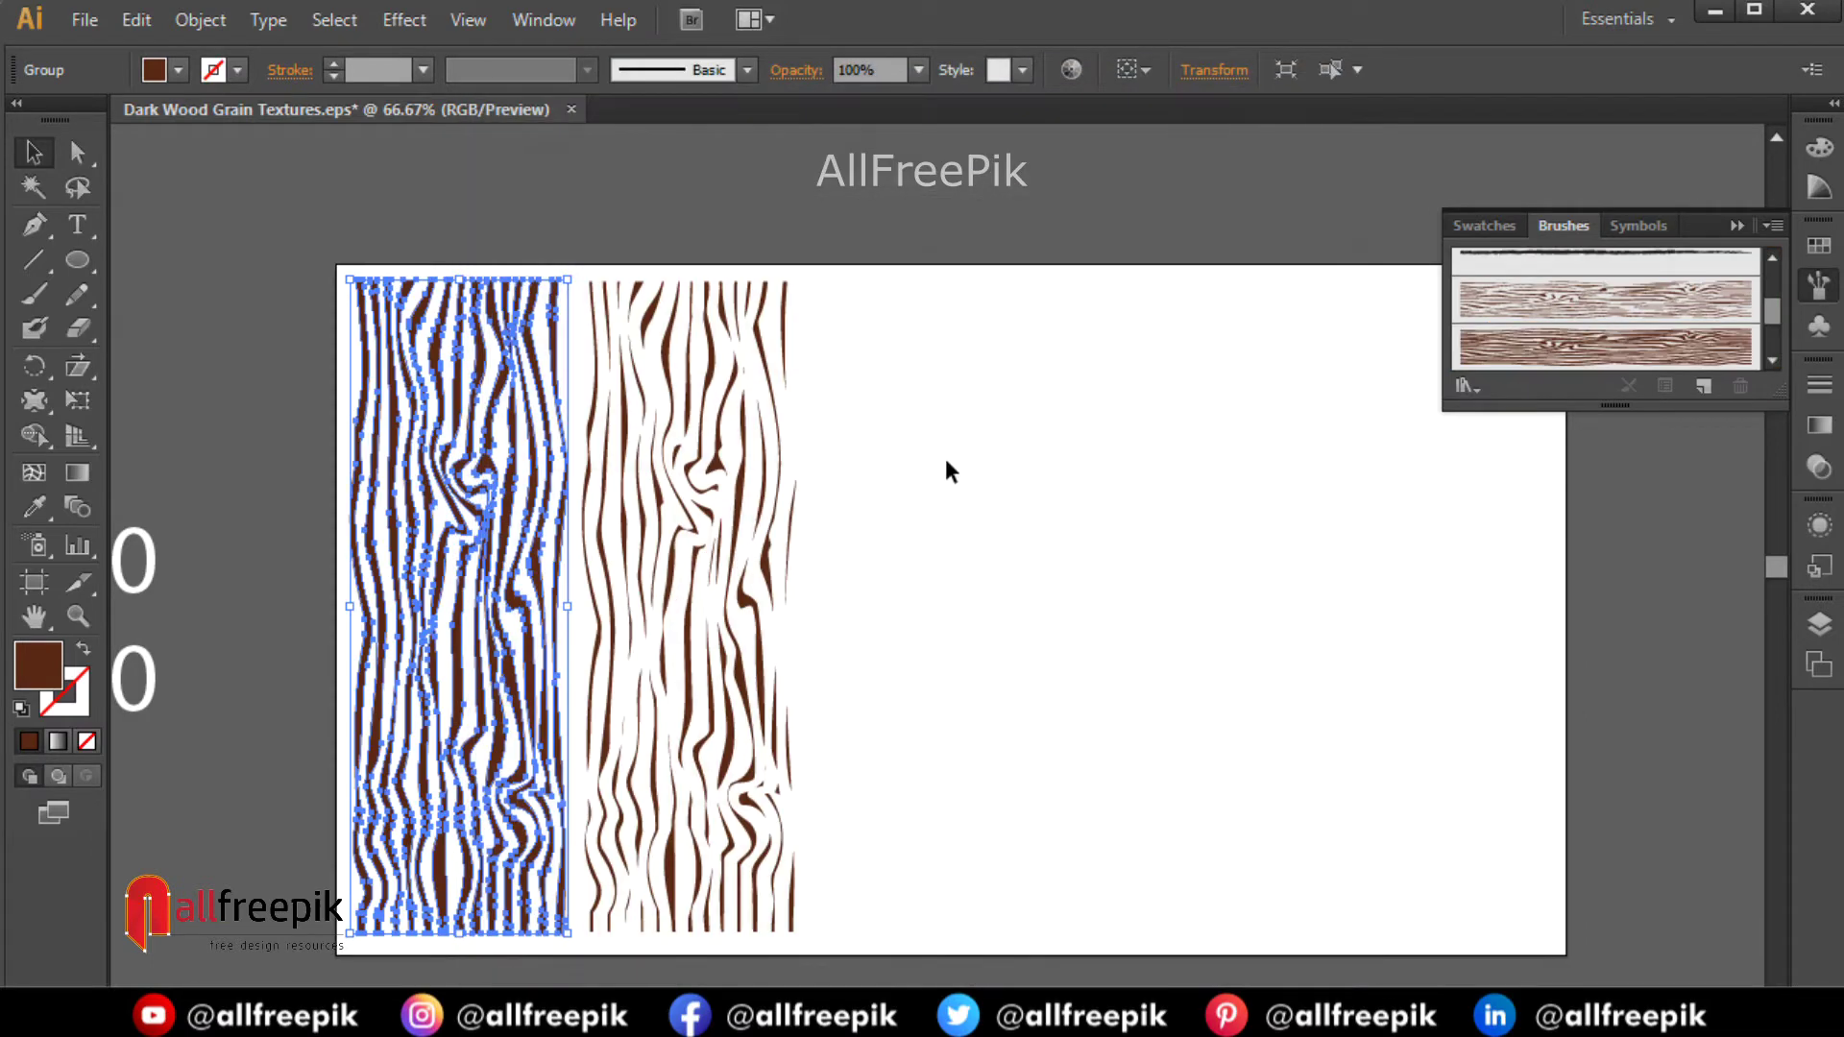
Move both strip groups off the artboard to its right side and deselect them.
{"action": "left_click_drag", "start_coordinate": [921, 274], "coordinate": [342, 885]}
{"action": "left_click", "coordinate": [930, 695], "text": "ctrl+alt"}
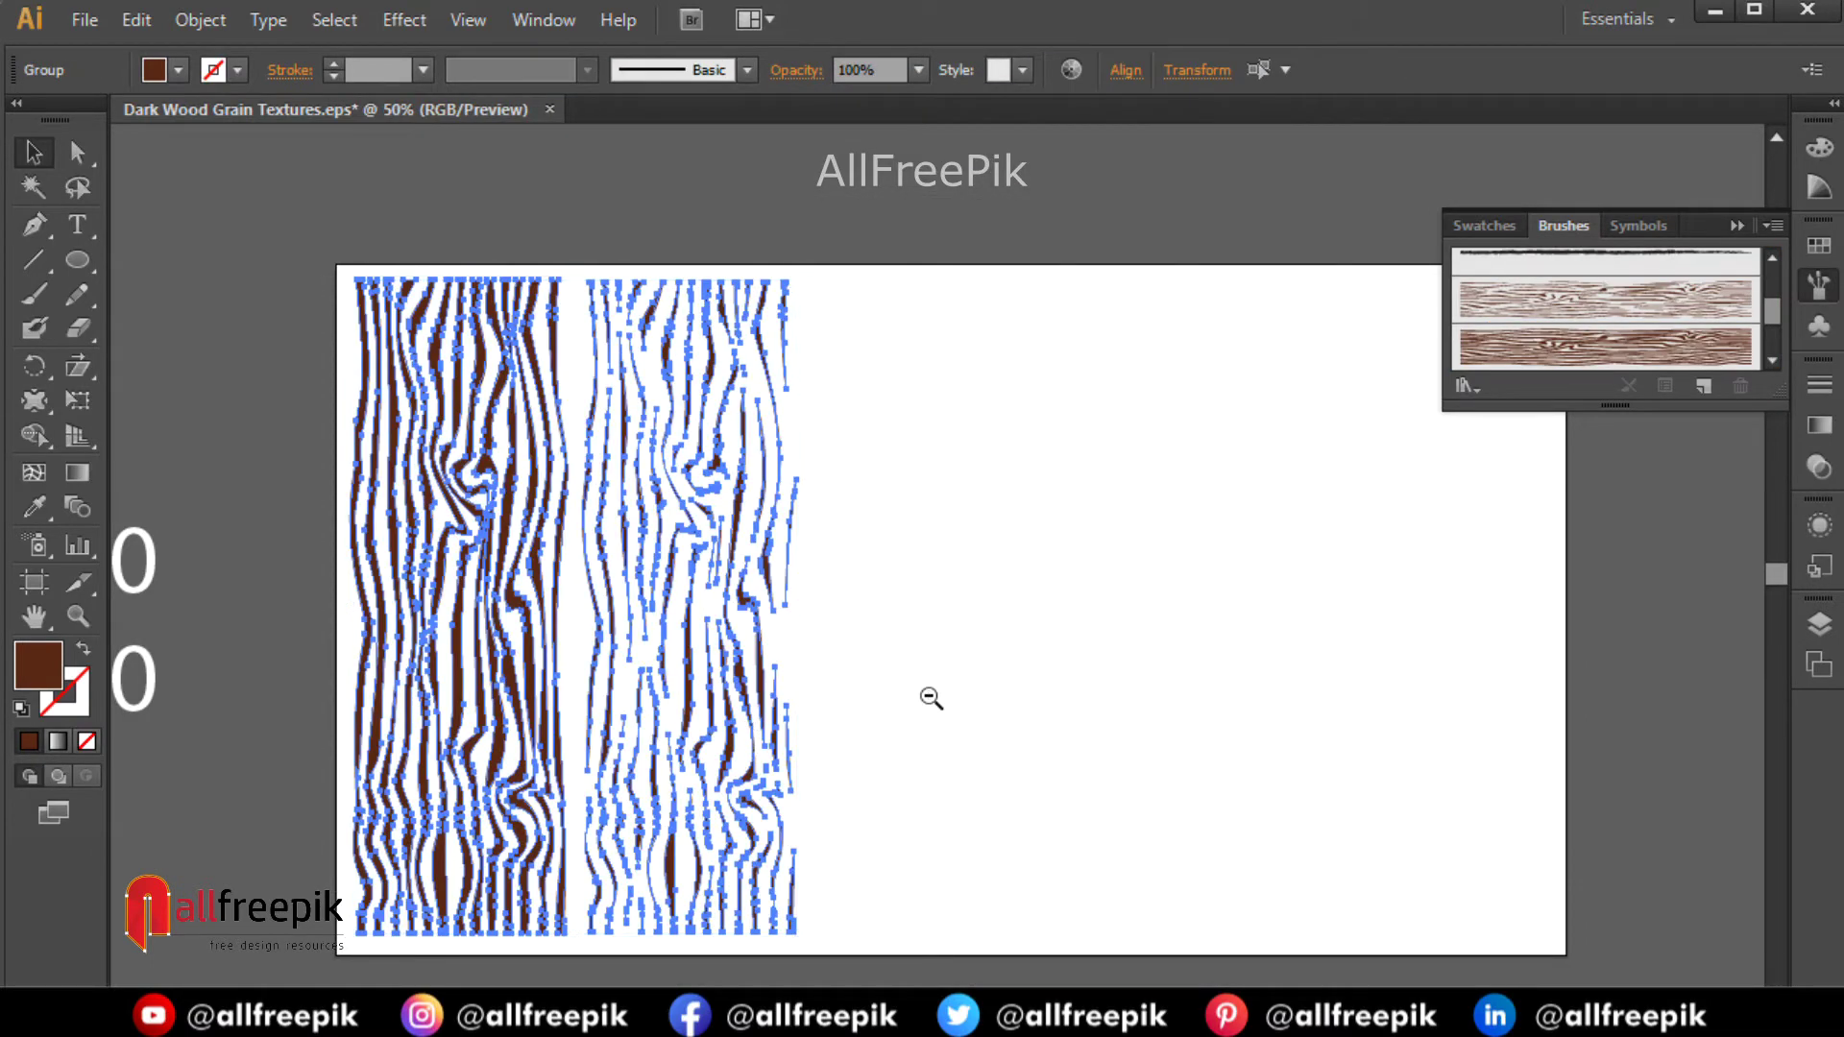
{"action": "left_click", "coordinate": [930, 696], "text": "ctrl+alt"}
{"action": "left_click_drag", "start_coordinate": [792, 522], "coordinate": [562, 663]}
{"action": "left_click_drag", "start_coordinate": [499, 565], "coordinate": [1234, 498]}
{"action": "left_click", "coordinate": [600, 299]}
Draw a circle near the artboard's centre with no fill and a brown stroke.
{"action": "left_click", "coordinate": [77, 259]}
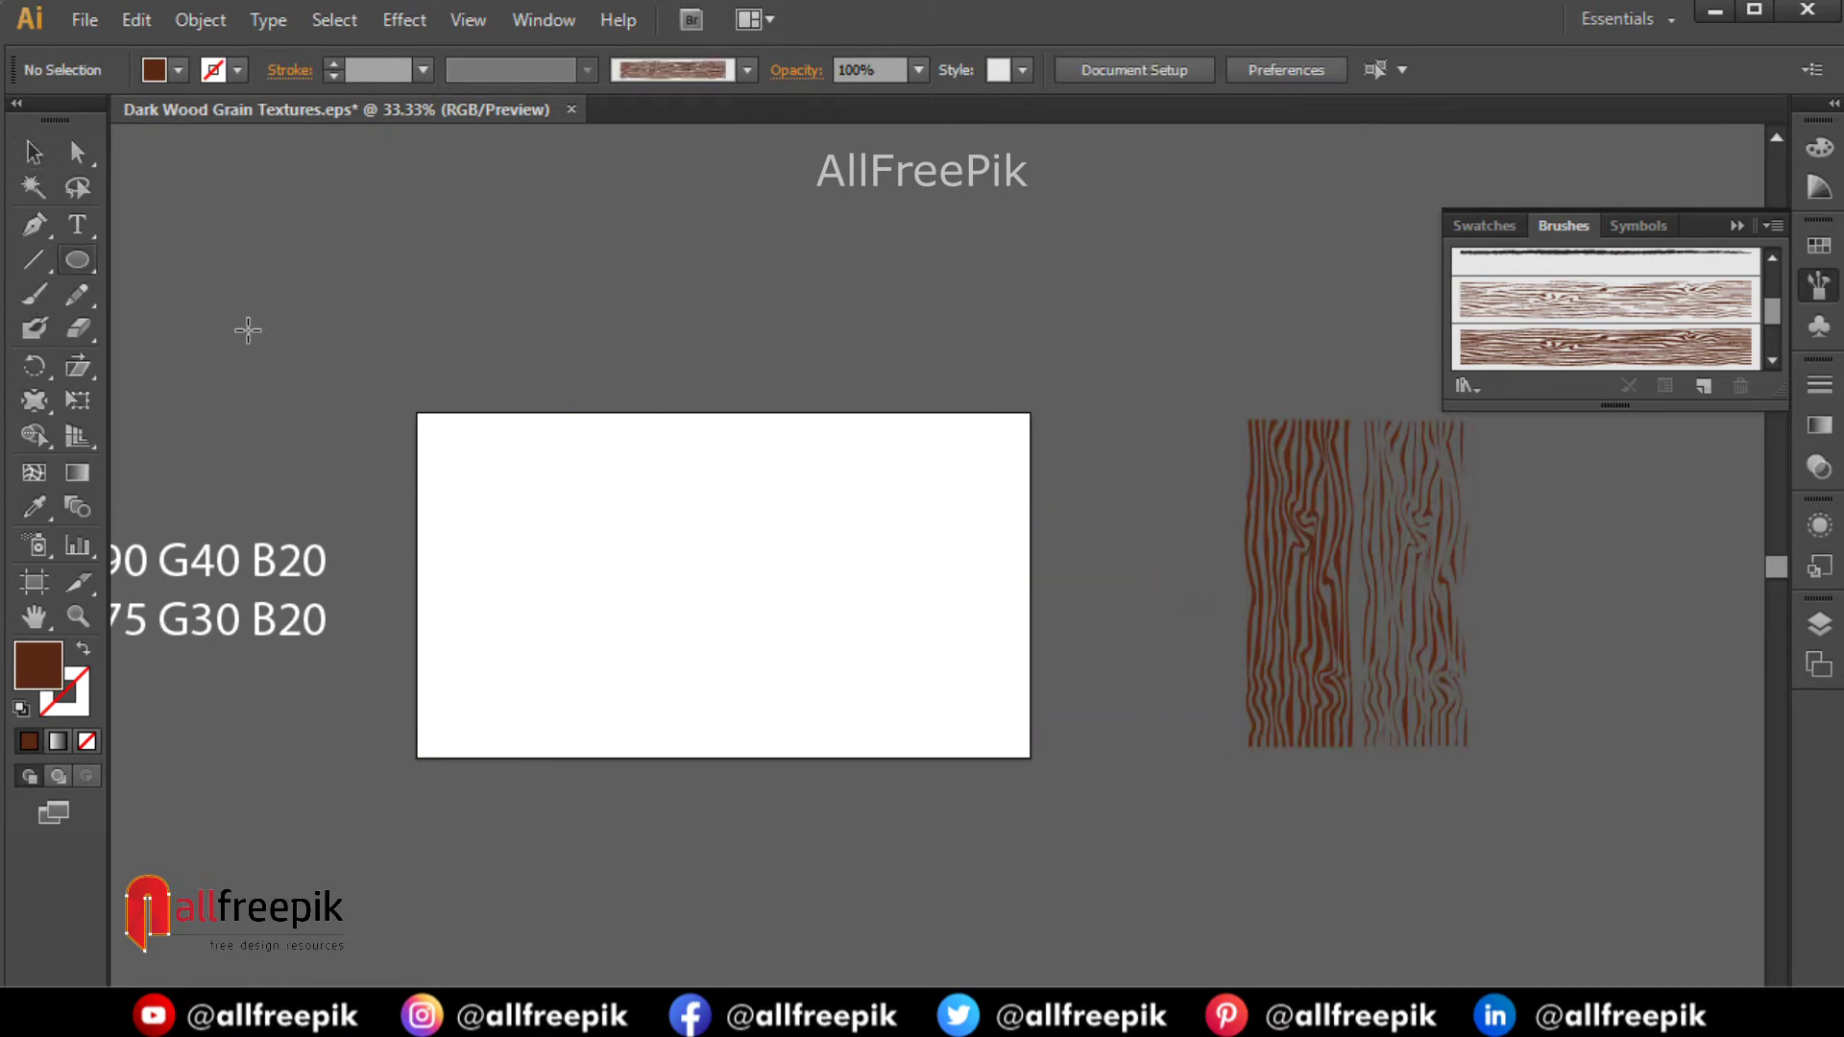
{"action": "left_click_drag", "start_coordinate": [672, 499], "coordinate": [820, 631]}
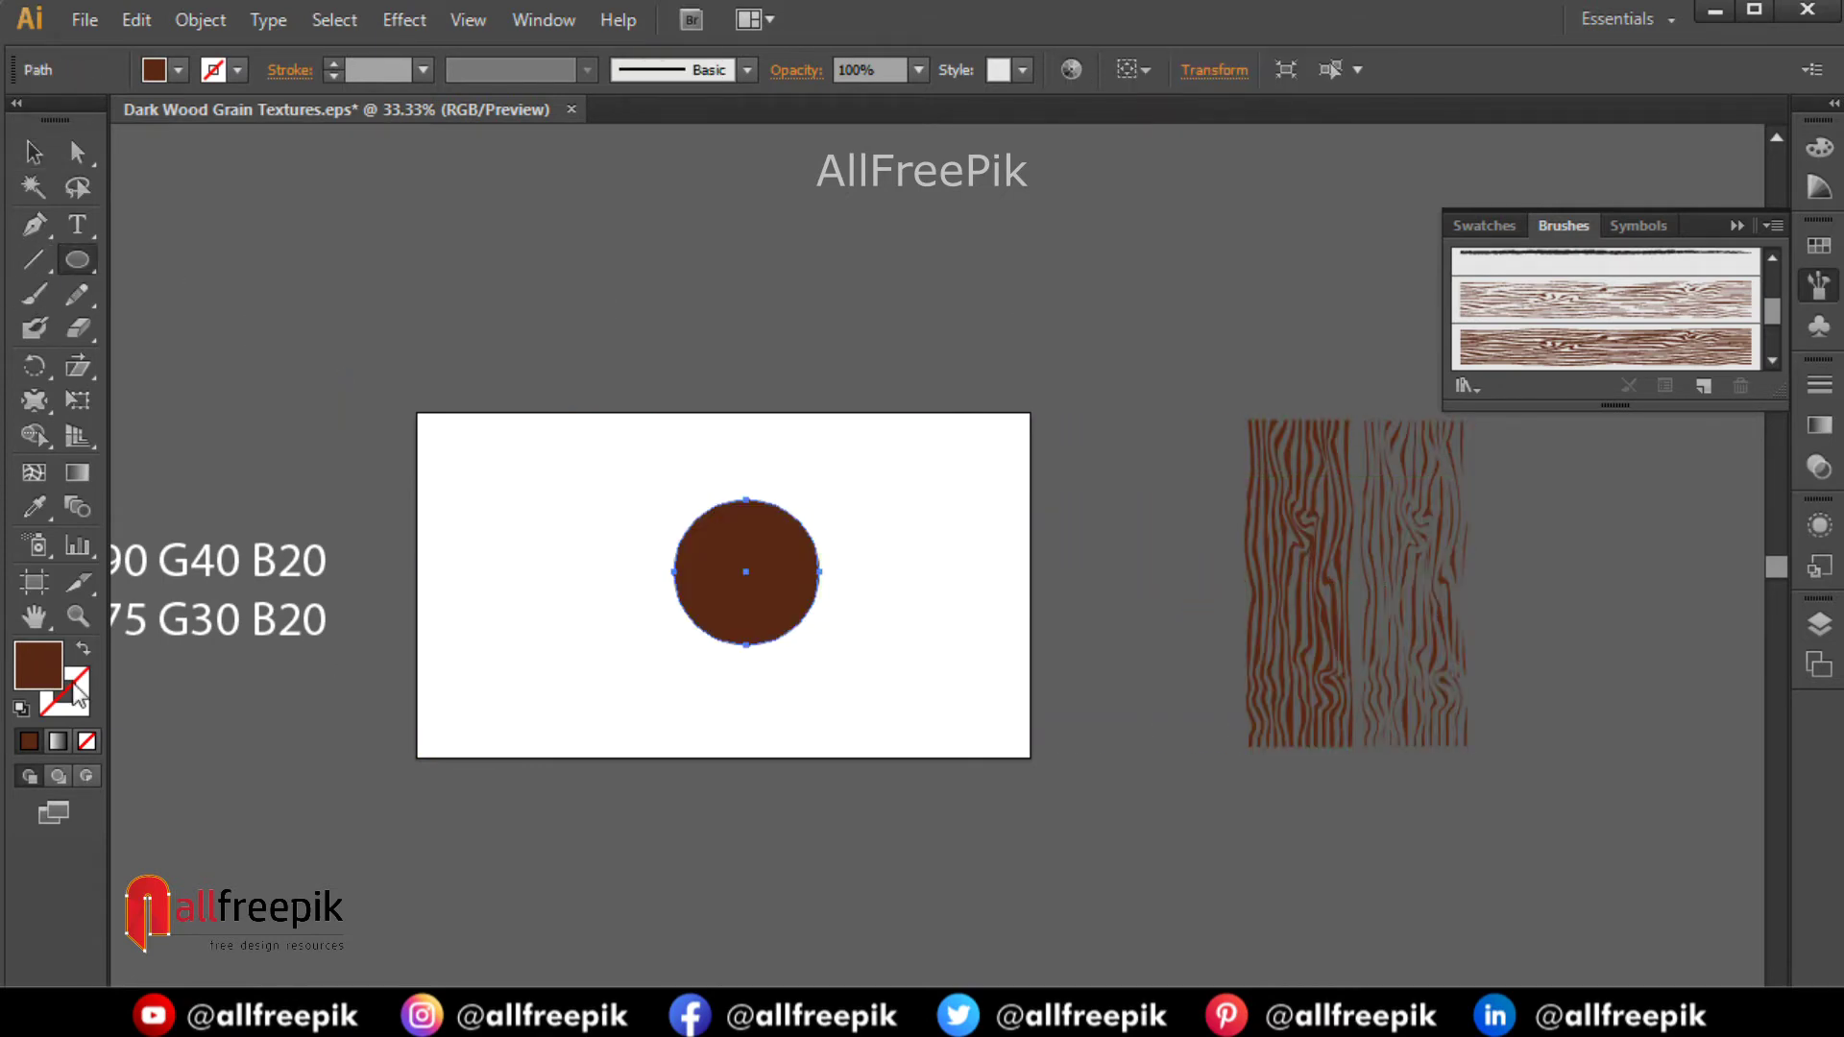
{"action": "left_click", "coordinate": [83, 657]}
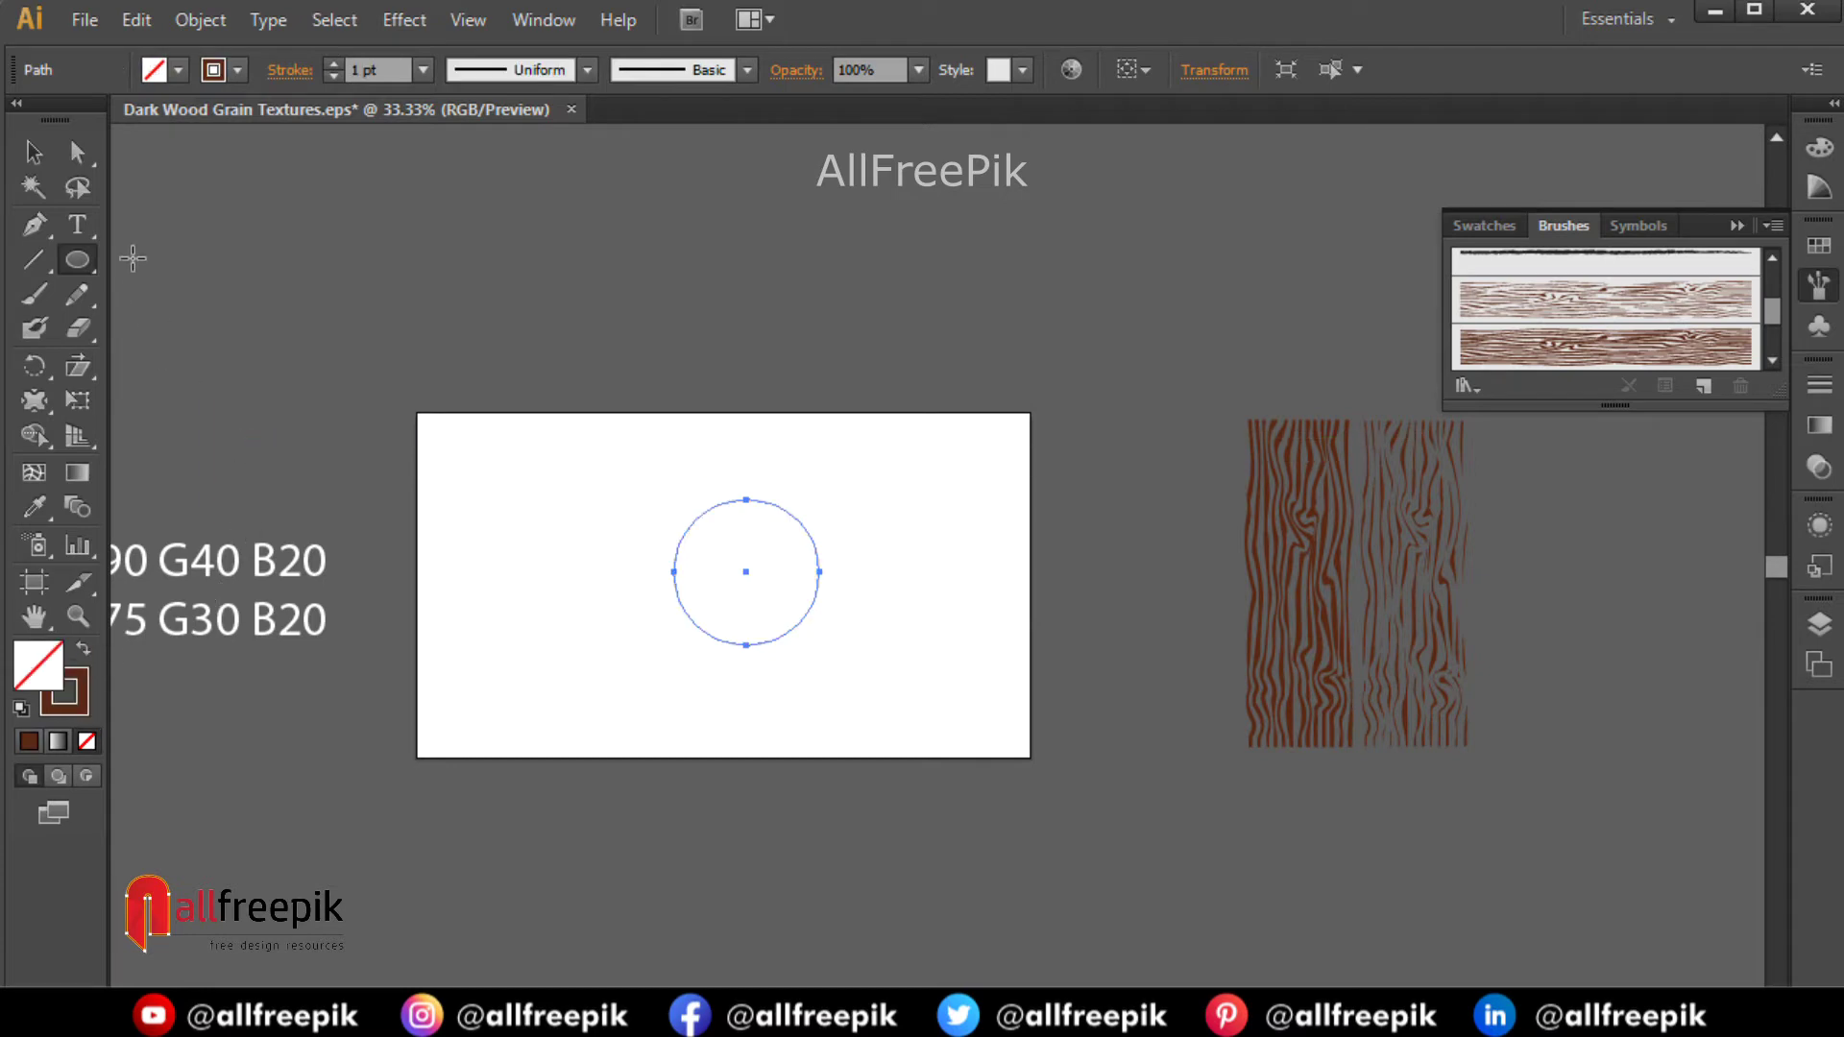
Apply the thinner wood grain art brush to the circle's stroke.
{"action": "left_click", "coordinate": [34, 152]}
{"action": "left_click", "coordinate": [1578, 299]}
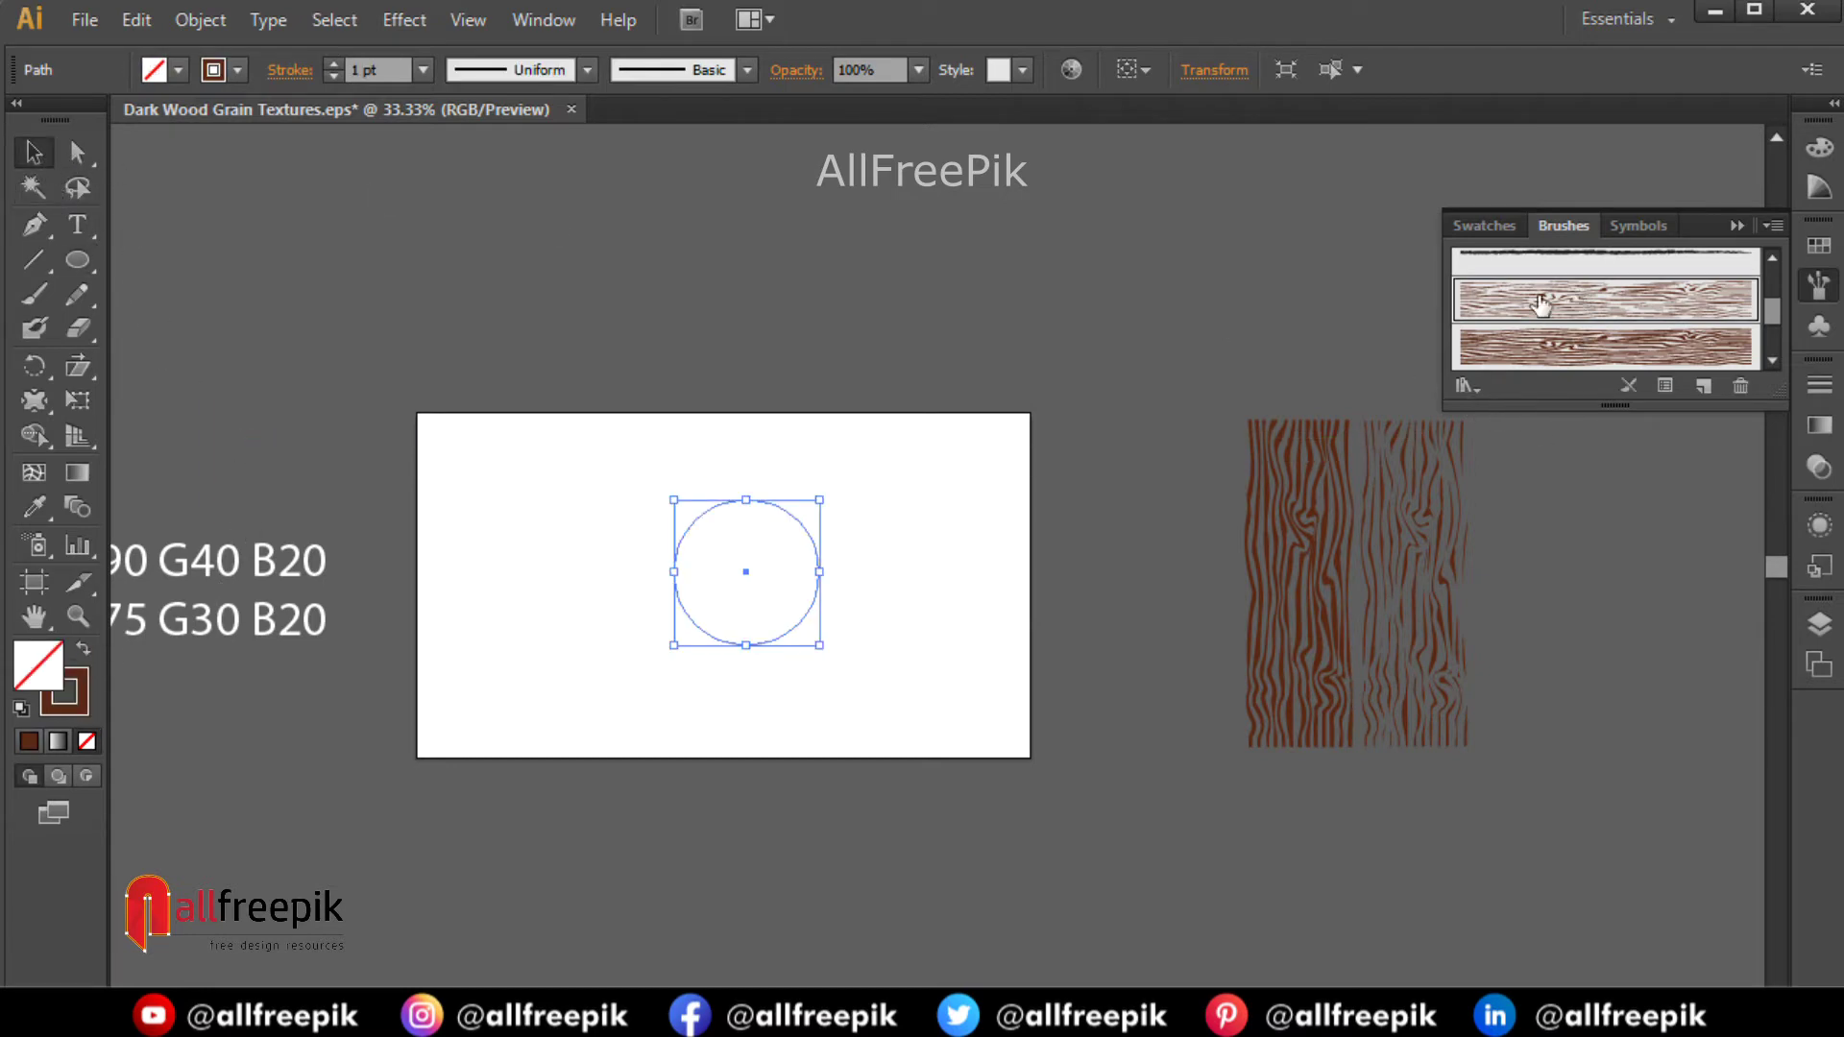
{"action": "left_click", "coordinate": [1034, 502]}
{"action": "left_click", "coordinate": [809, 605]}
{"action": "scroll", "coordinate": [826, 480], "scroll_direction": "up", "scroll_amount": 3}
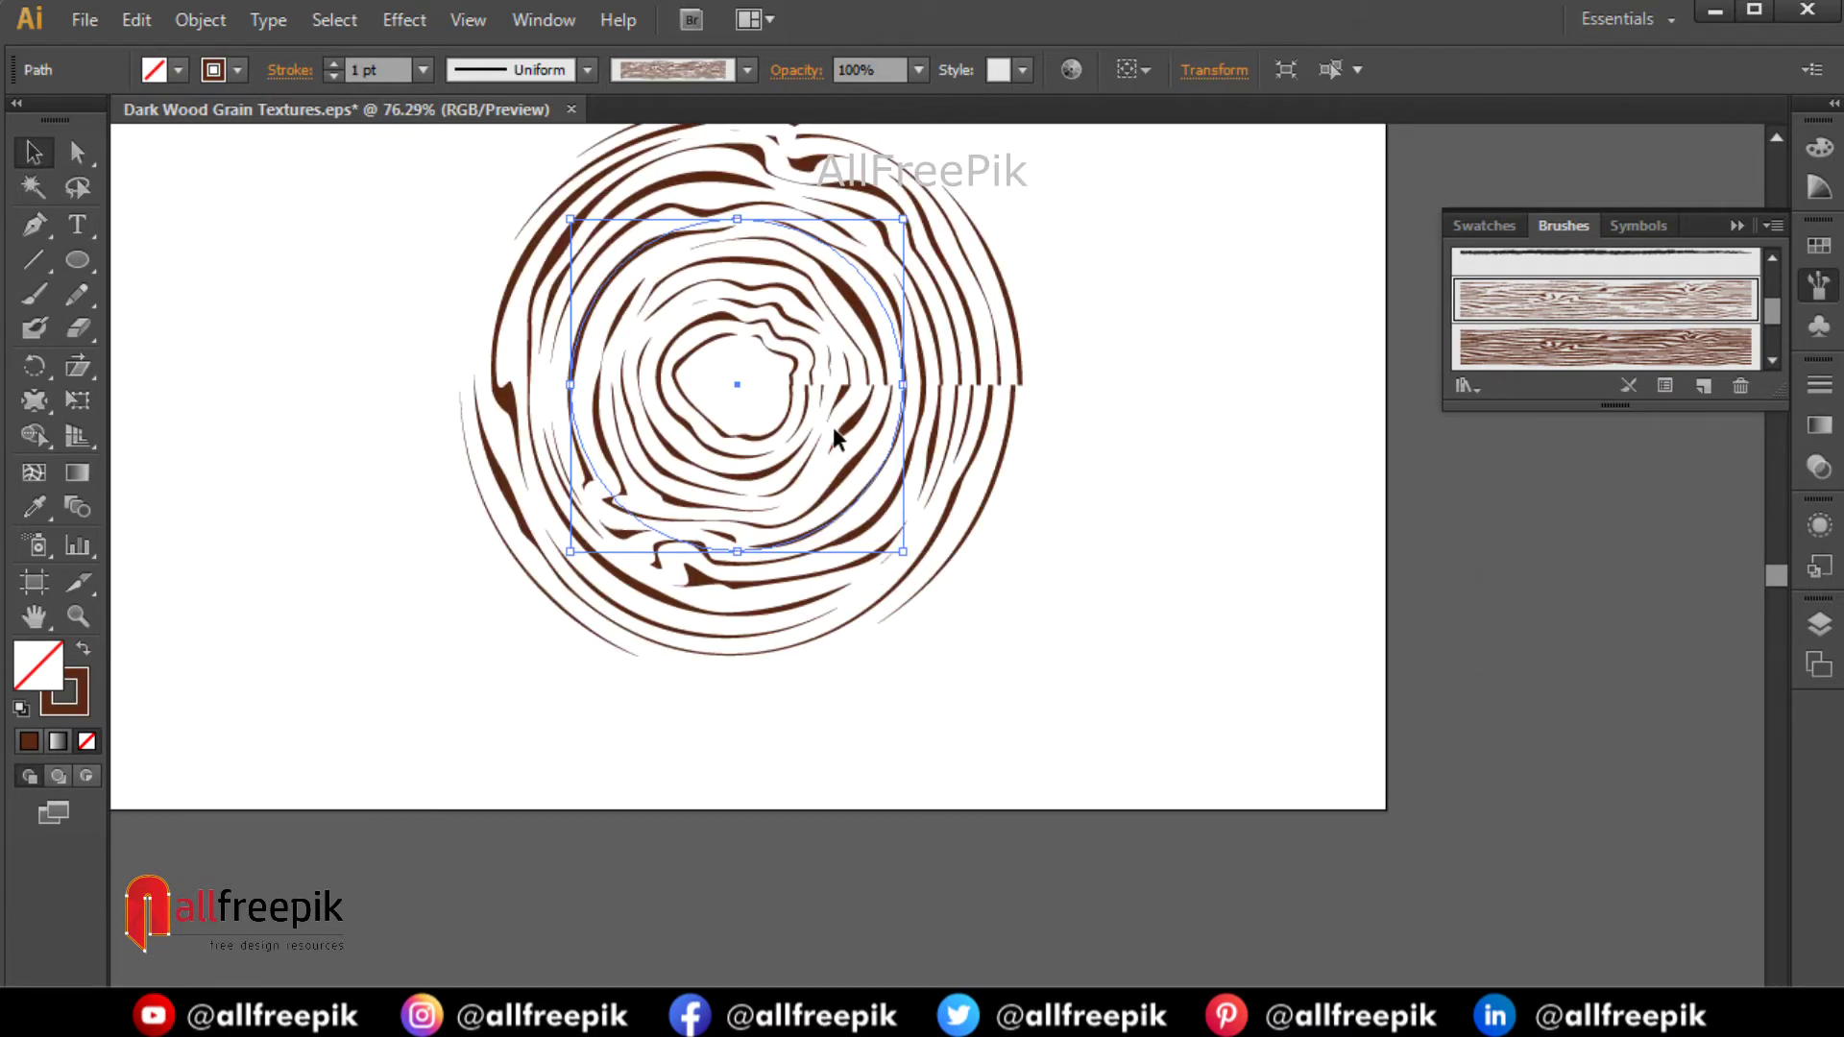
Scale the wood grain circle down slightly about its centre.
{"action": "left_click_drag", "start_coordinate": [905, 223], "coordinate": [889, 226]}
{"action": "left_click", "coordinate": [887, 246]}
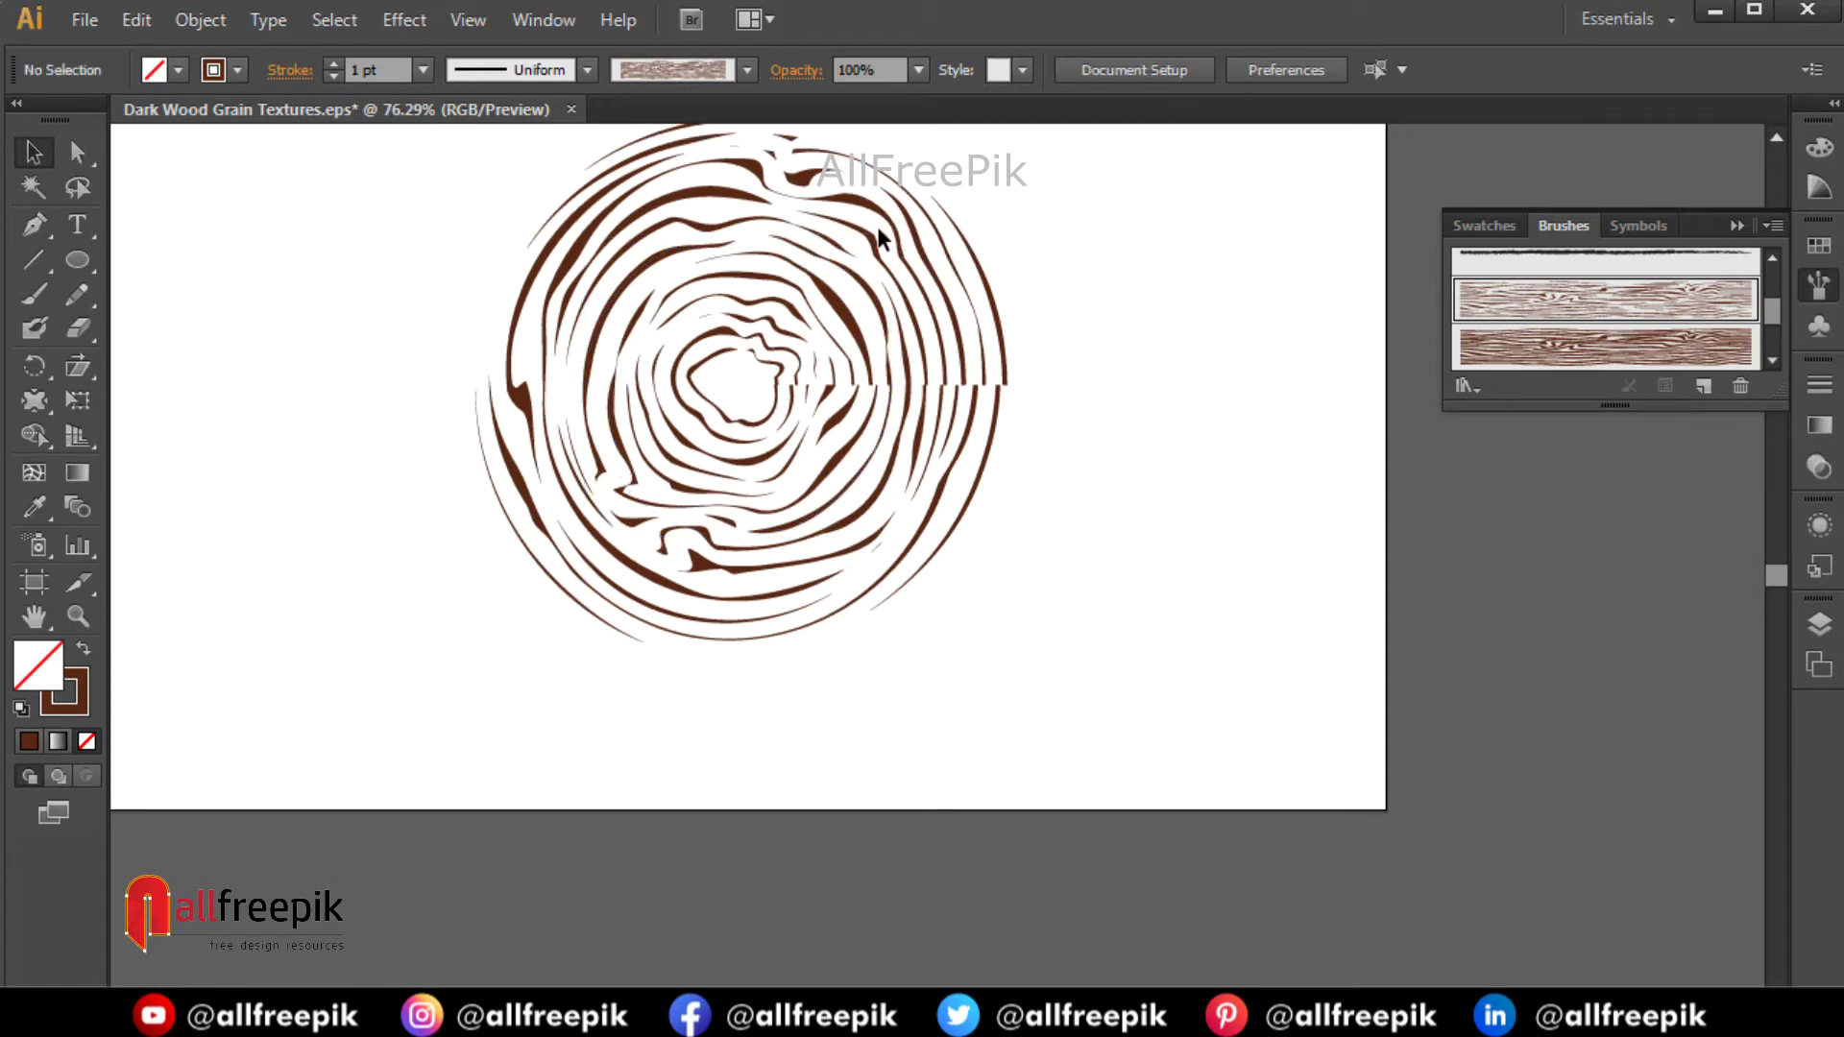
{"action": "left_click", "coordinate": [884, 256]}
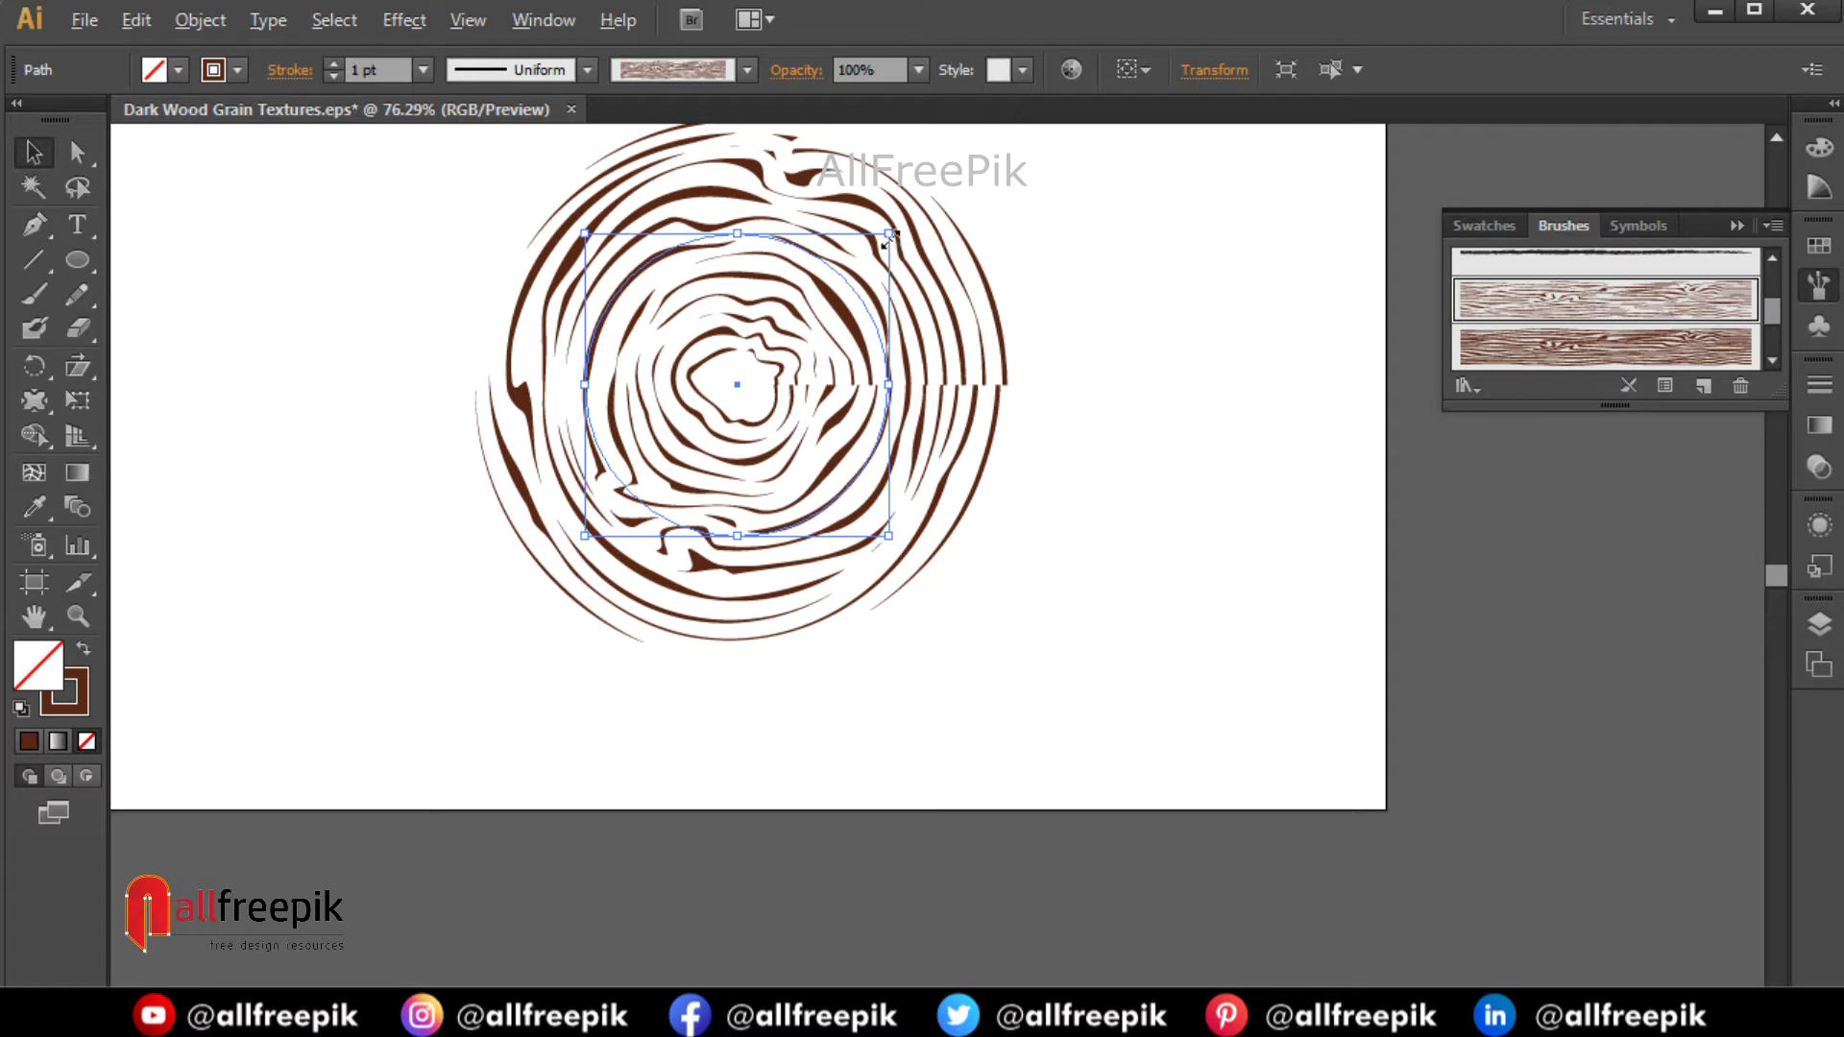
Shrink the wood grain circle a little more and move it slightly down to centre it on the artboard.
{"action": "left_click_drag", "start_coordinate": [888, 241], "coordinate": [879, 243]}
{"action": "key", "text": "ctrl+space"}
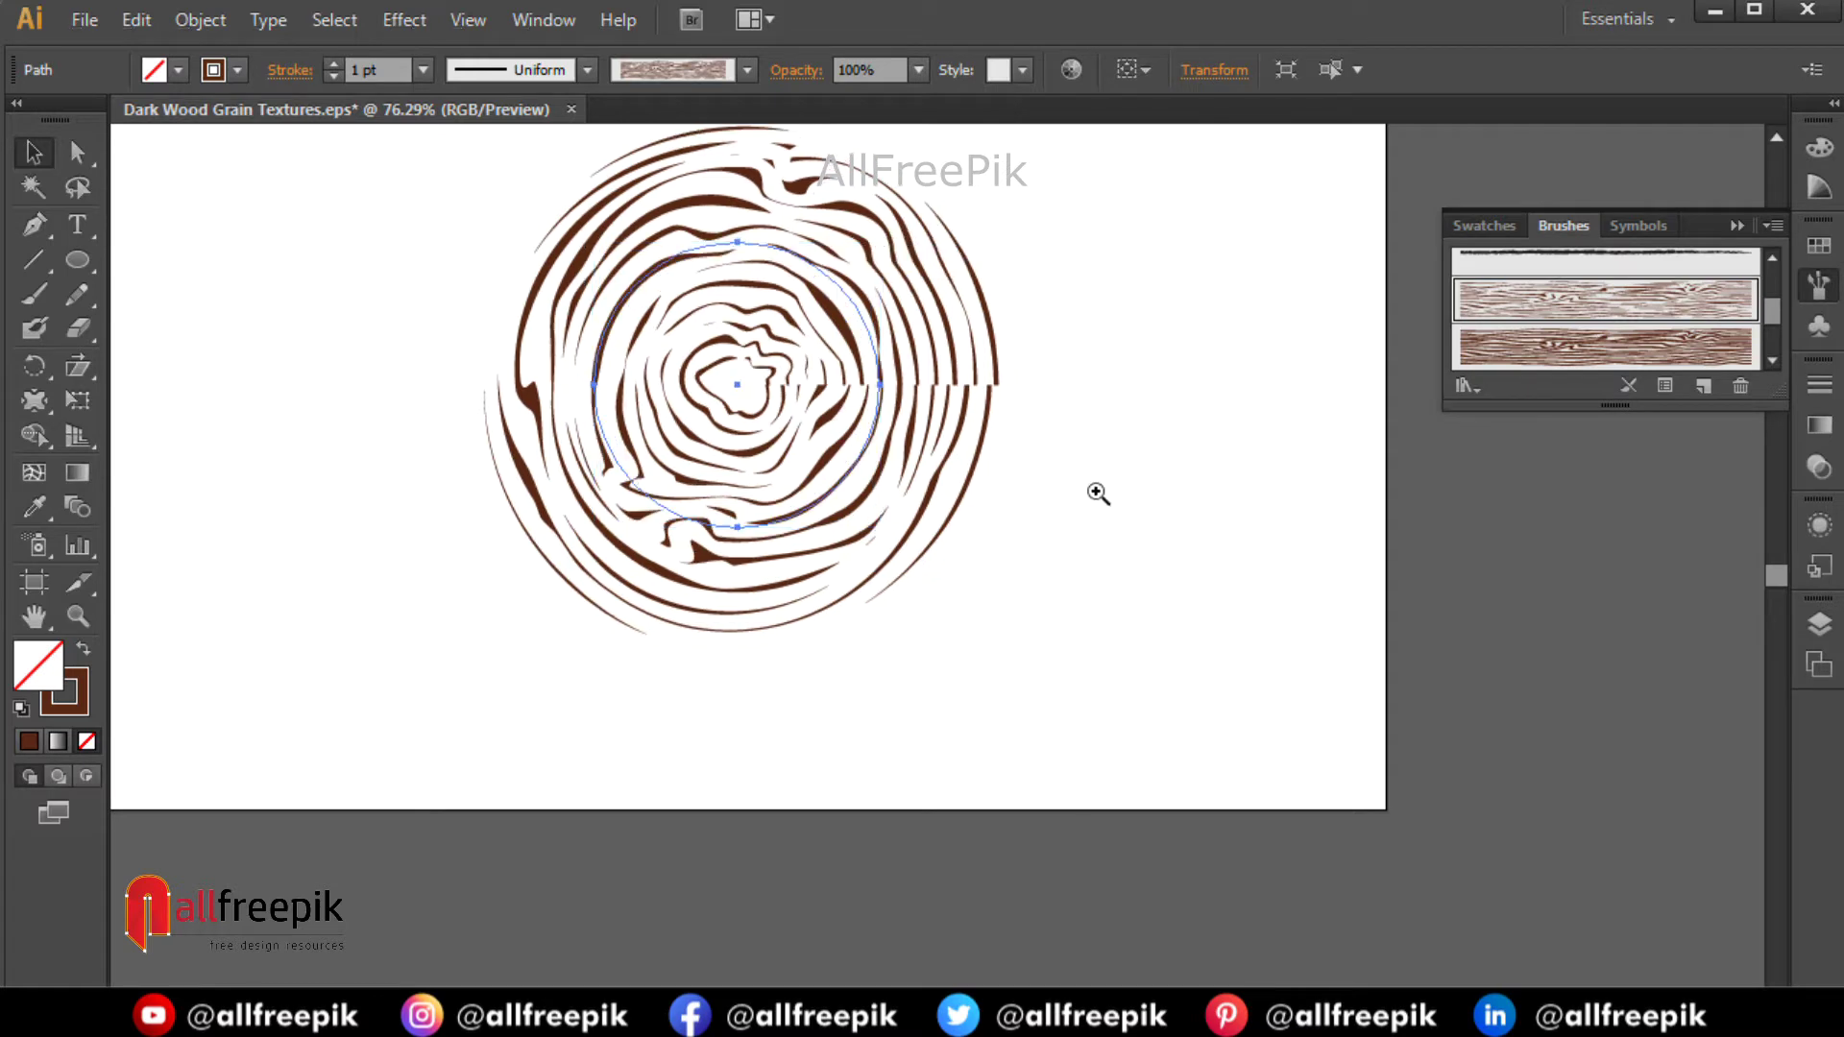
{"action": "left_click", "coordinate": [1096, 491], "text": "ctrl+alt"}
{"action": "left_click", "coordinate": [1094, 494], "text": "ctrl+alt"}
{"action": "left_click_drag", "start_coordinate": [826, 403], "coordinate": [951, 460]}
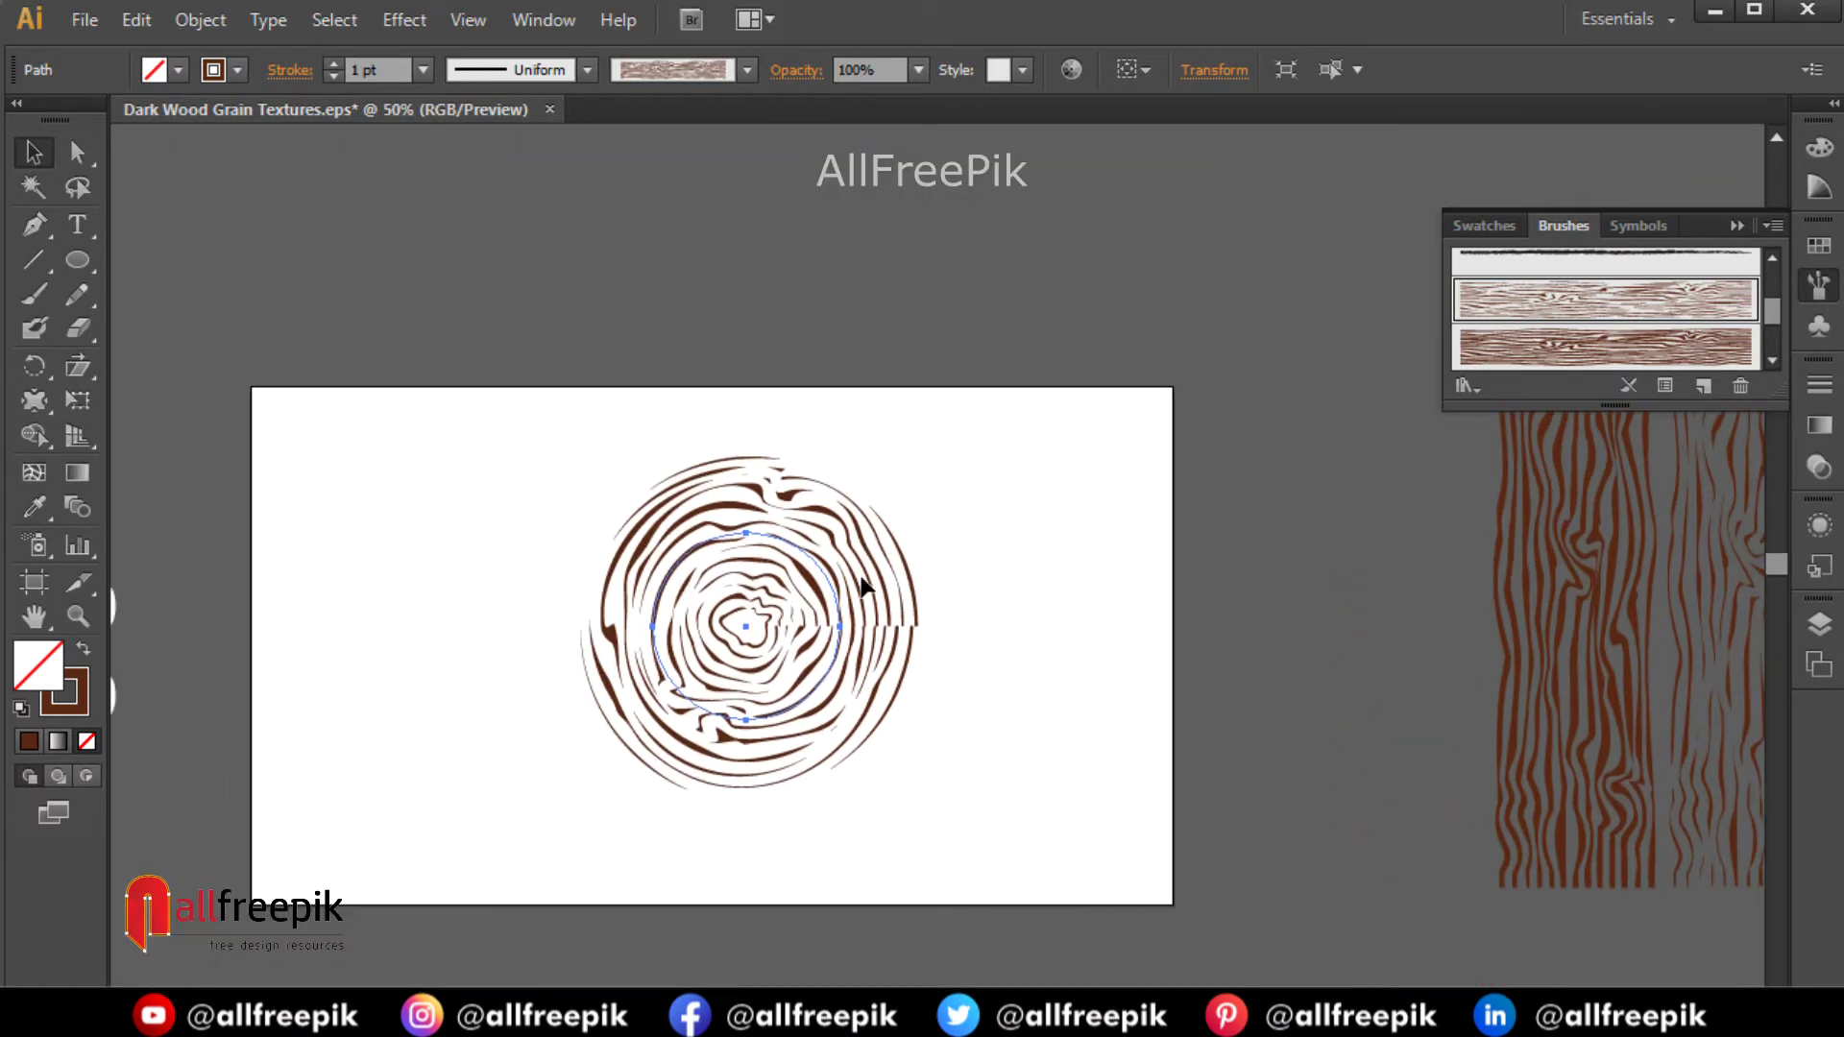
{"action": "left_click_drag", "start_coordinate": [823, 584], "coordinate": [823, 596]}
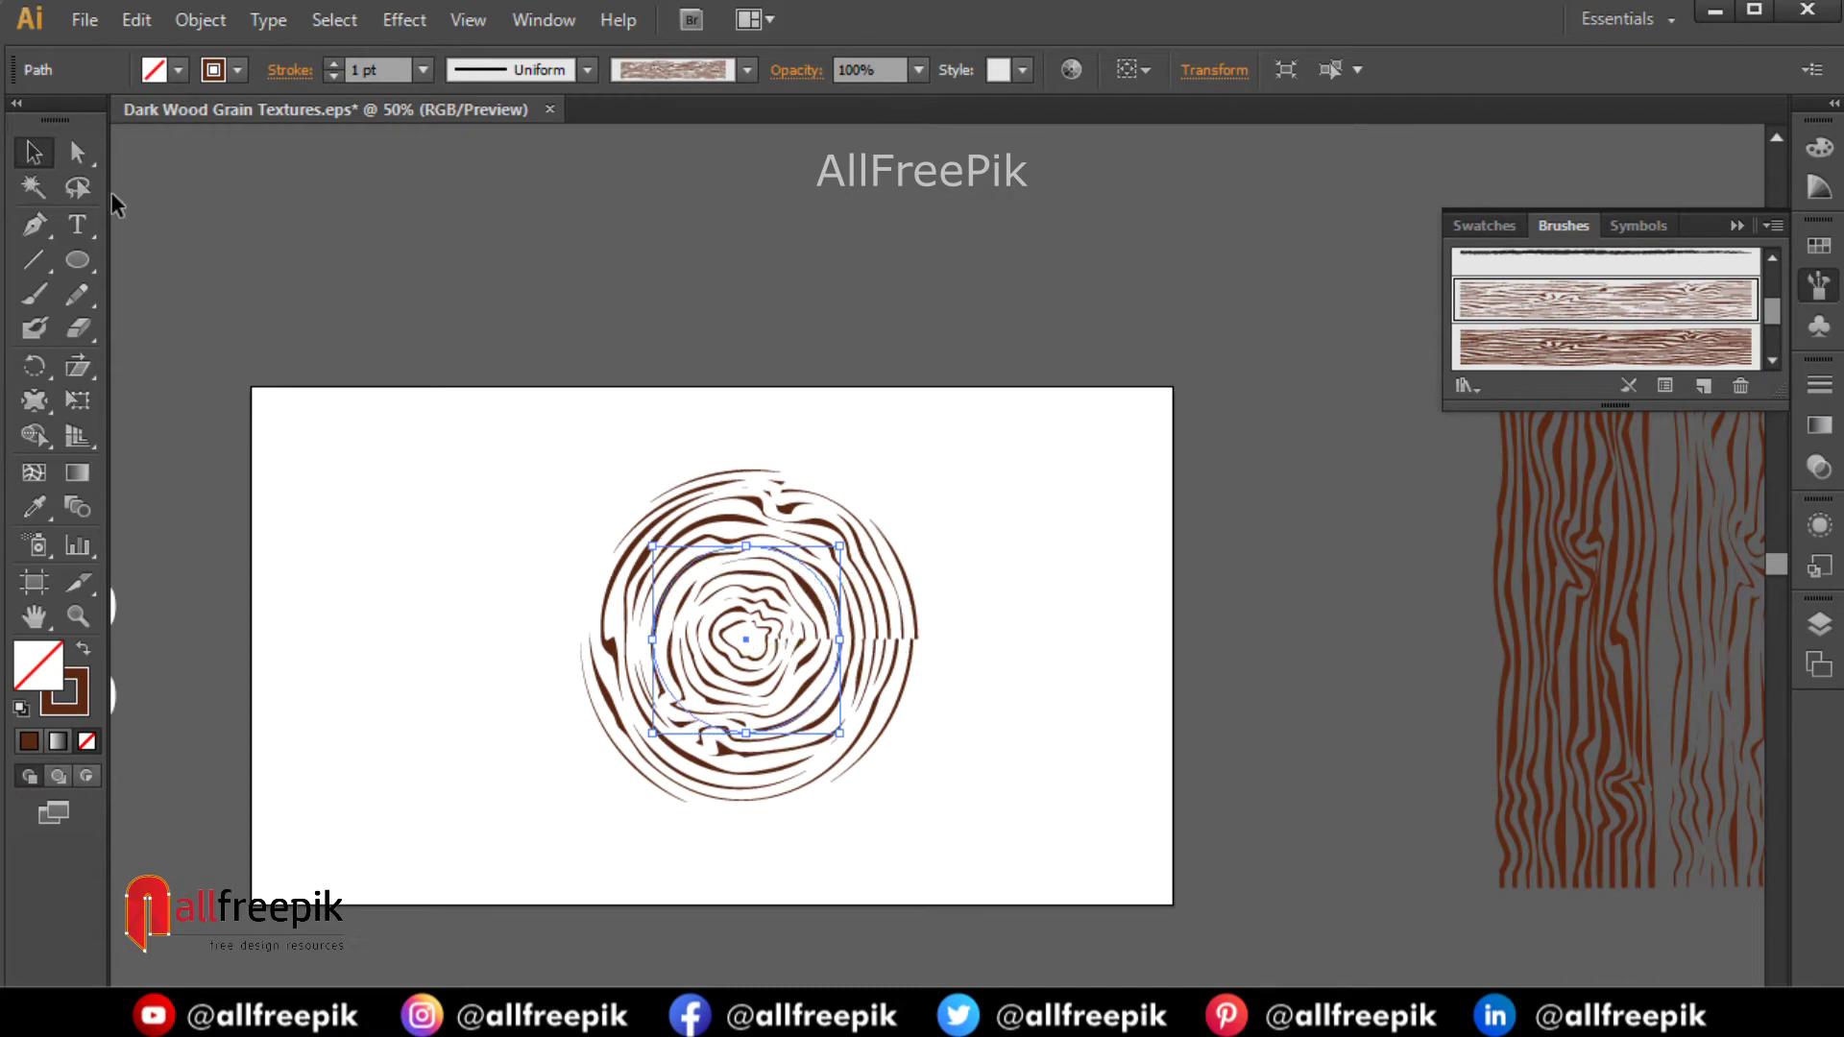
Copy the wood grain circle, paste it in front and enlarge the copy about its centre to form an outer ring.
{"action": "left_click", "coordinate": [135, 19]}
{"action": "left_click", "coordinate": [168, 155]}
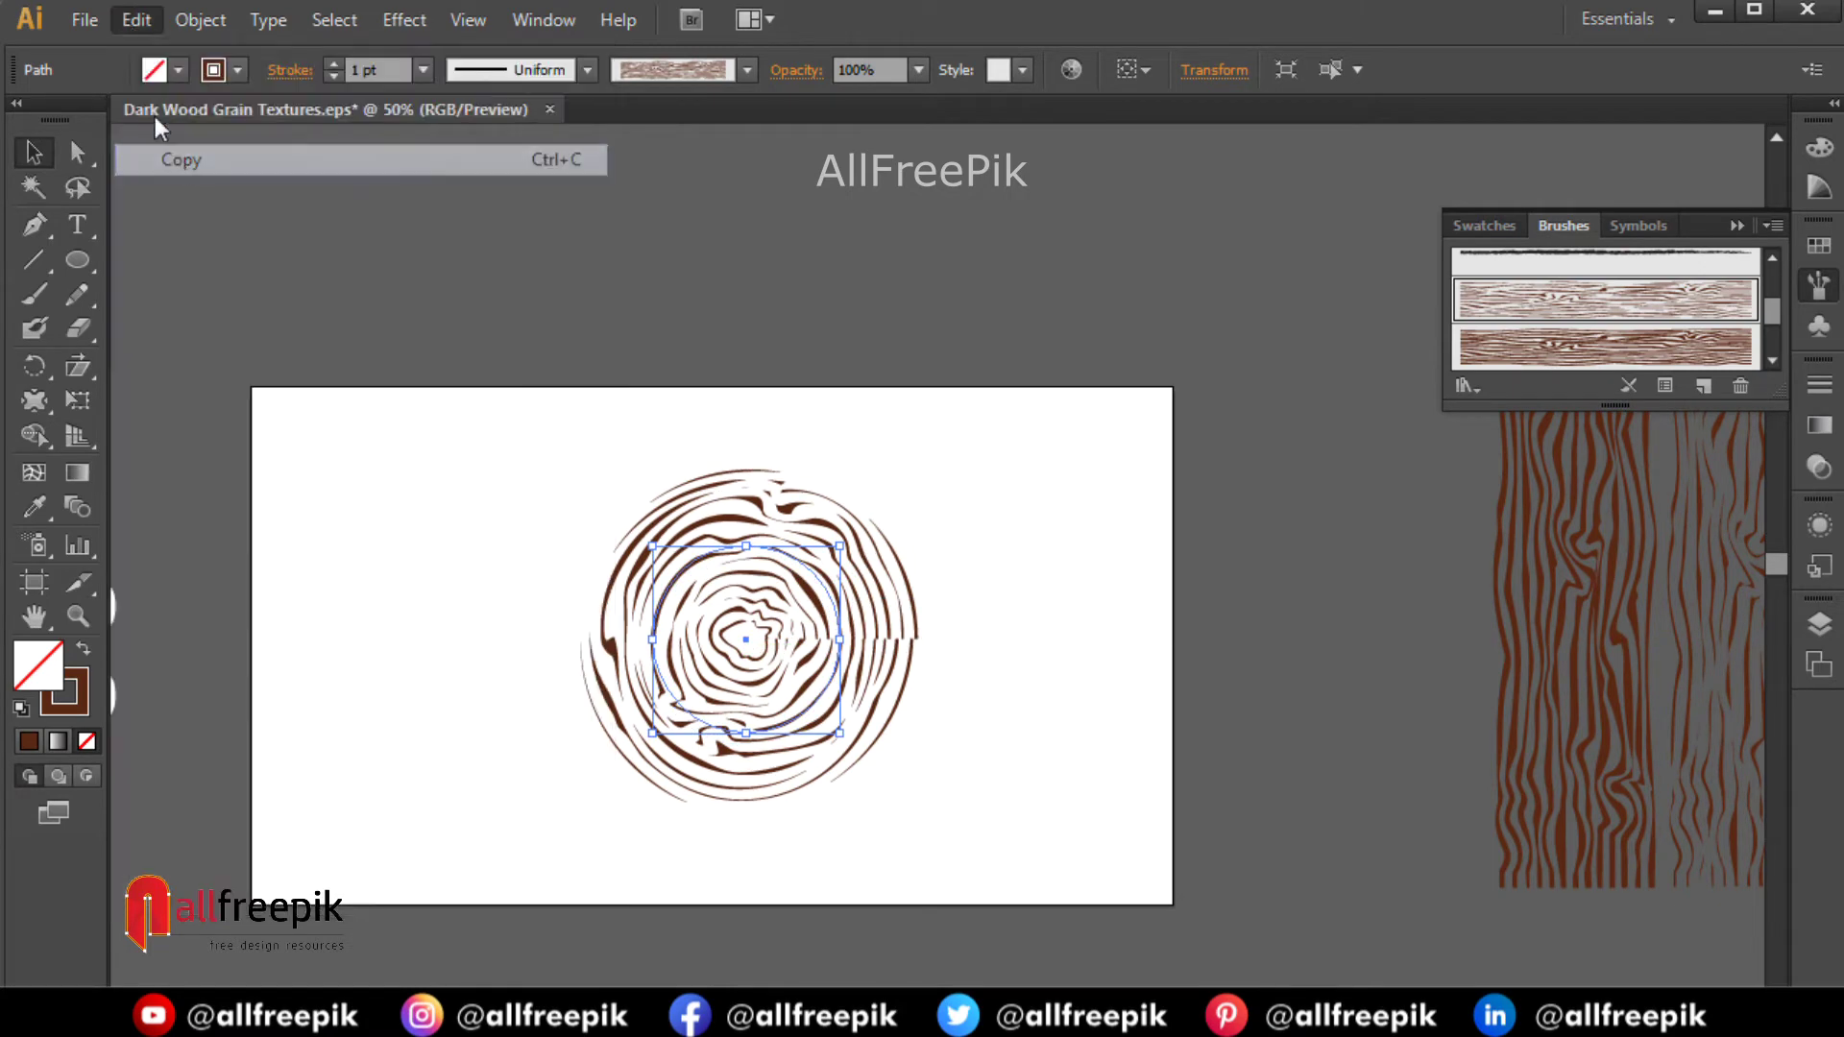
{"action": "left_click", "coordinate": [132, 20]}
{"action": "left_click", "coordinate": [231, 219]}
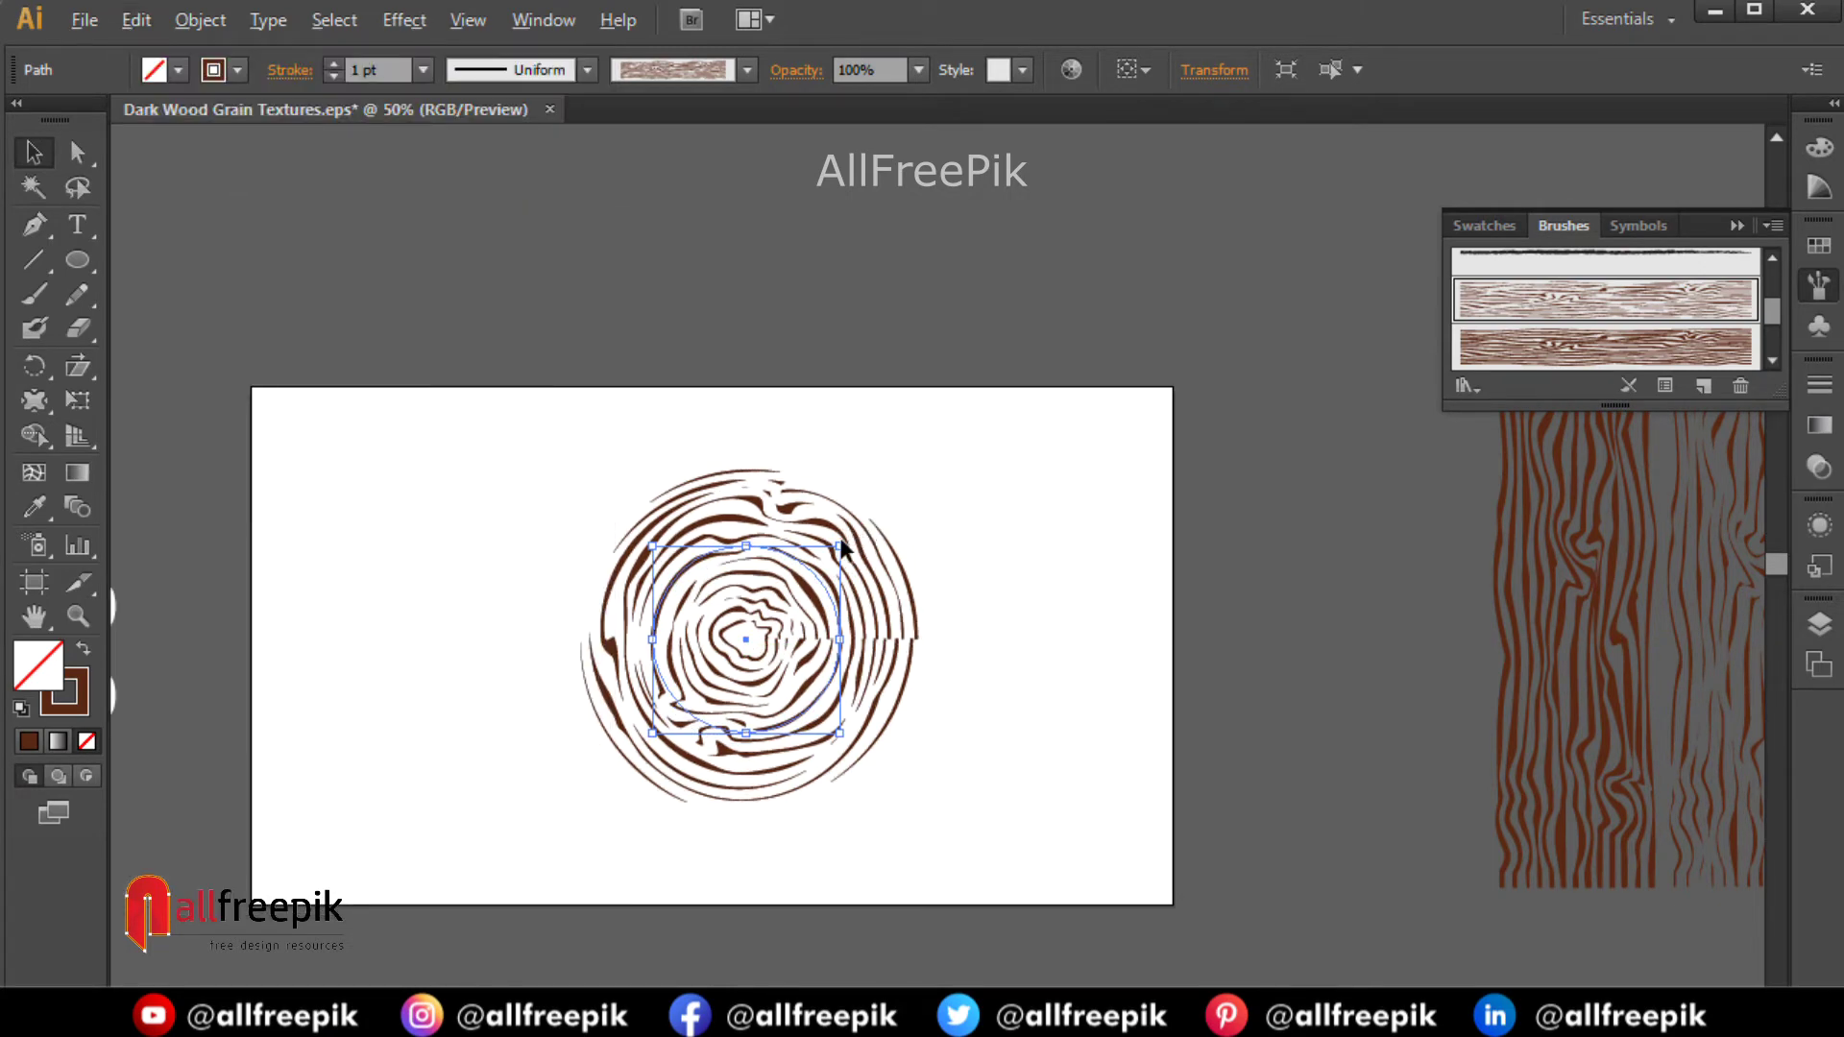
{"action": "left_click_drag", "start_coordinate": [841, 544], "coordinate": [988, 444]}
Apply the denser wood grain art brush to the enlarged circle and scale it so its rings surround the inner circle, then deselect.
{"action": "left_click", "coordinate": [1566, 346]}
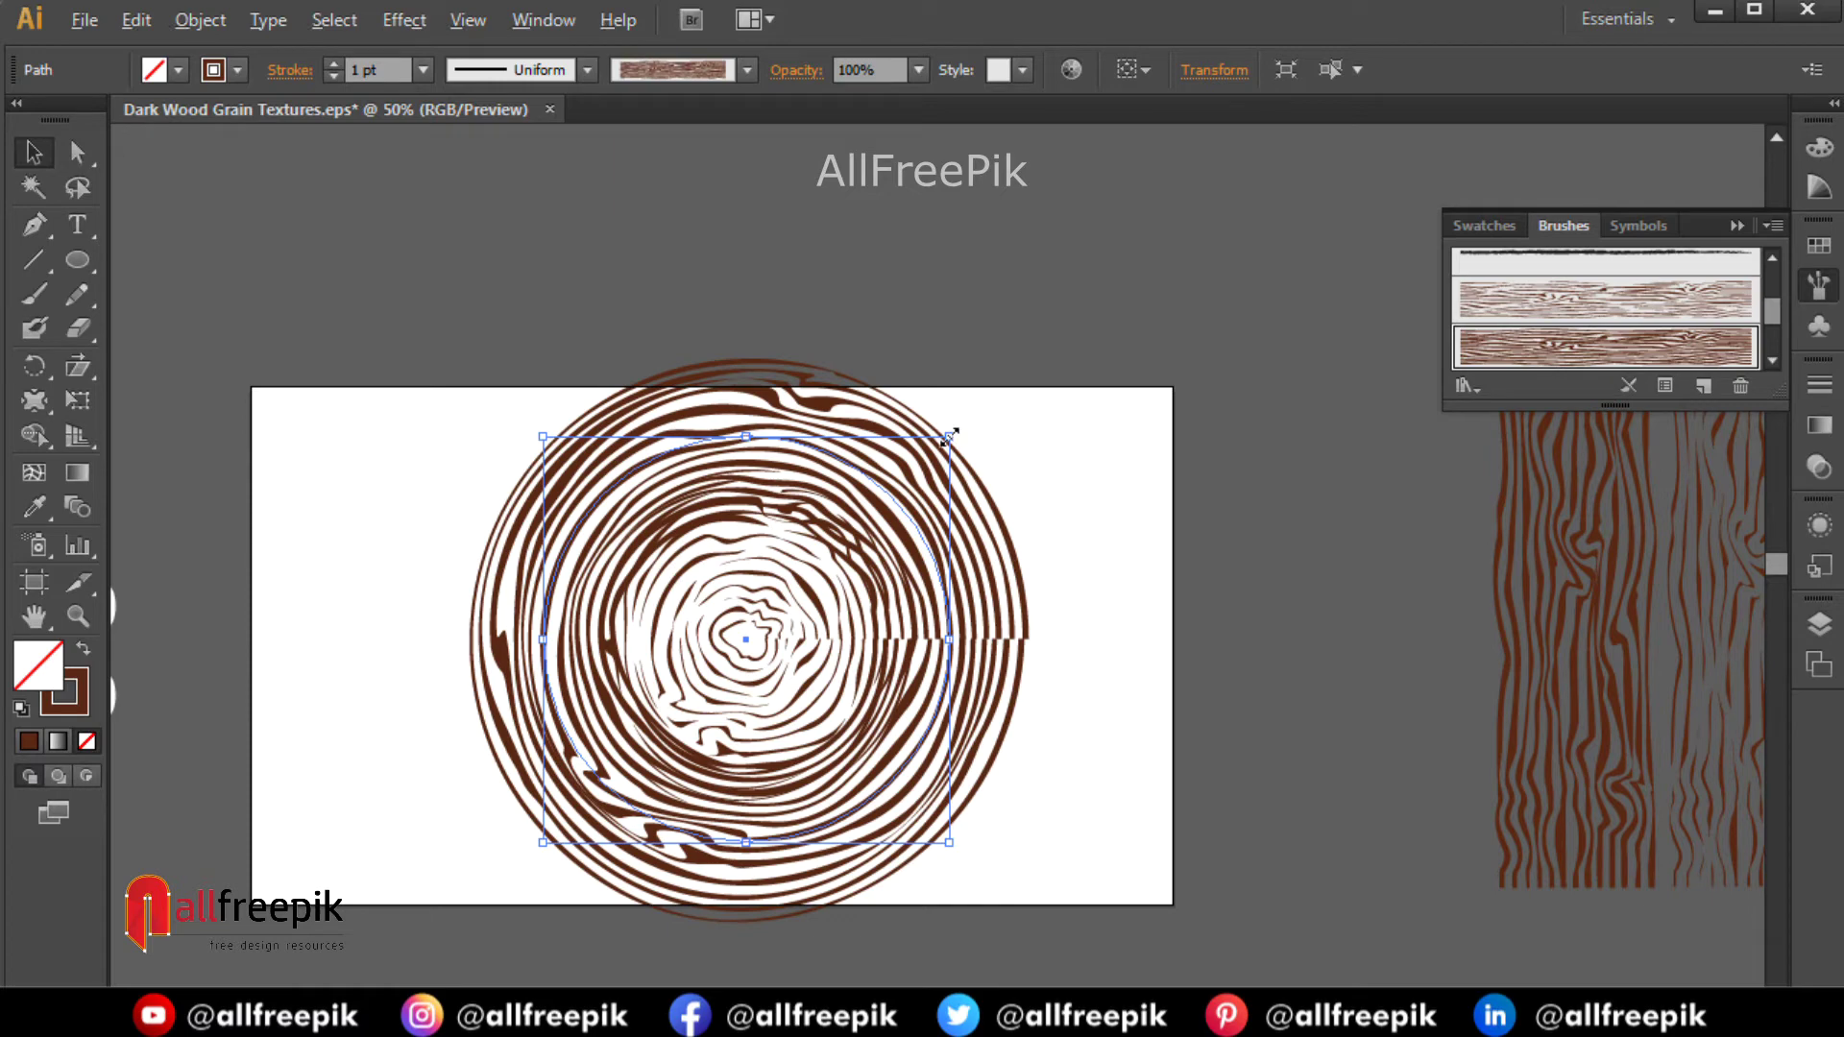
{"action": "left_click_drag", "start_coordinate": [951, 434], "coordinate": [997, 387]}
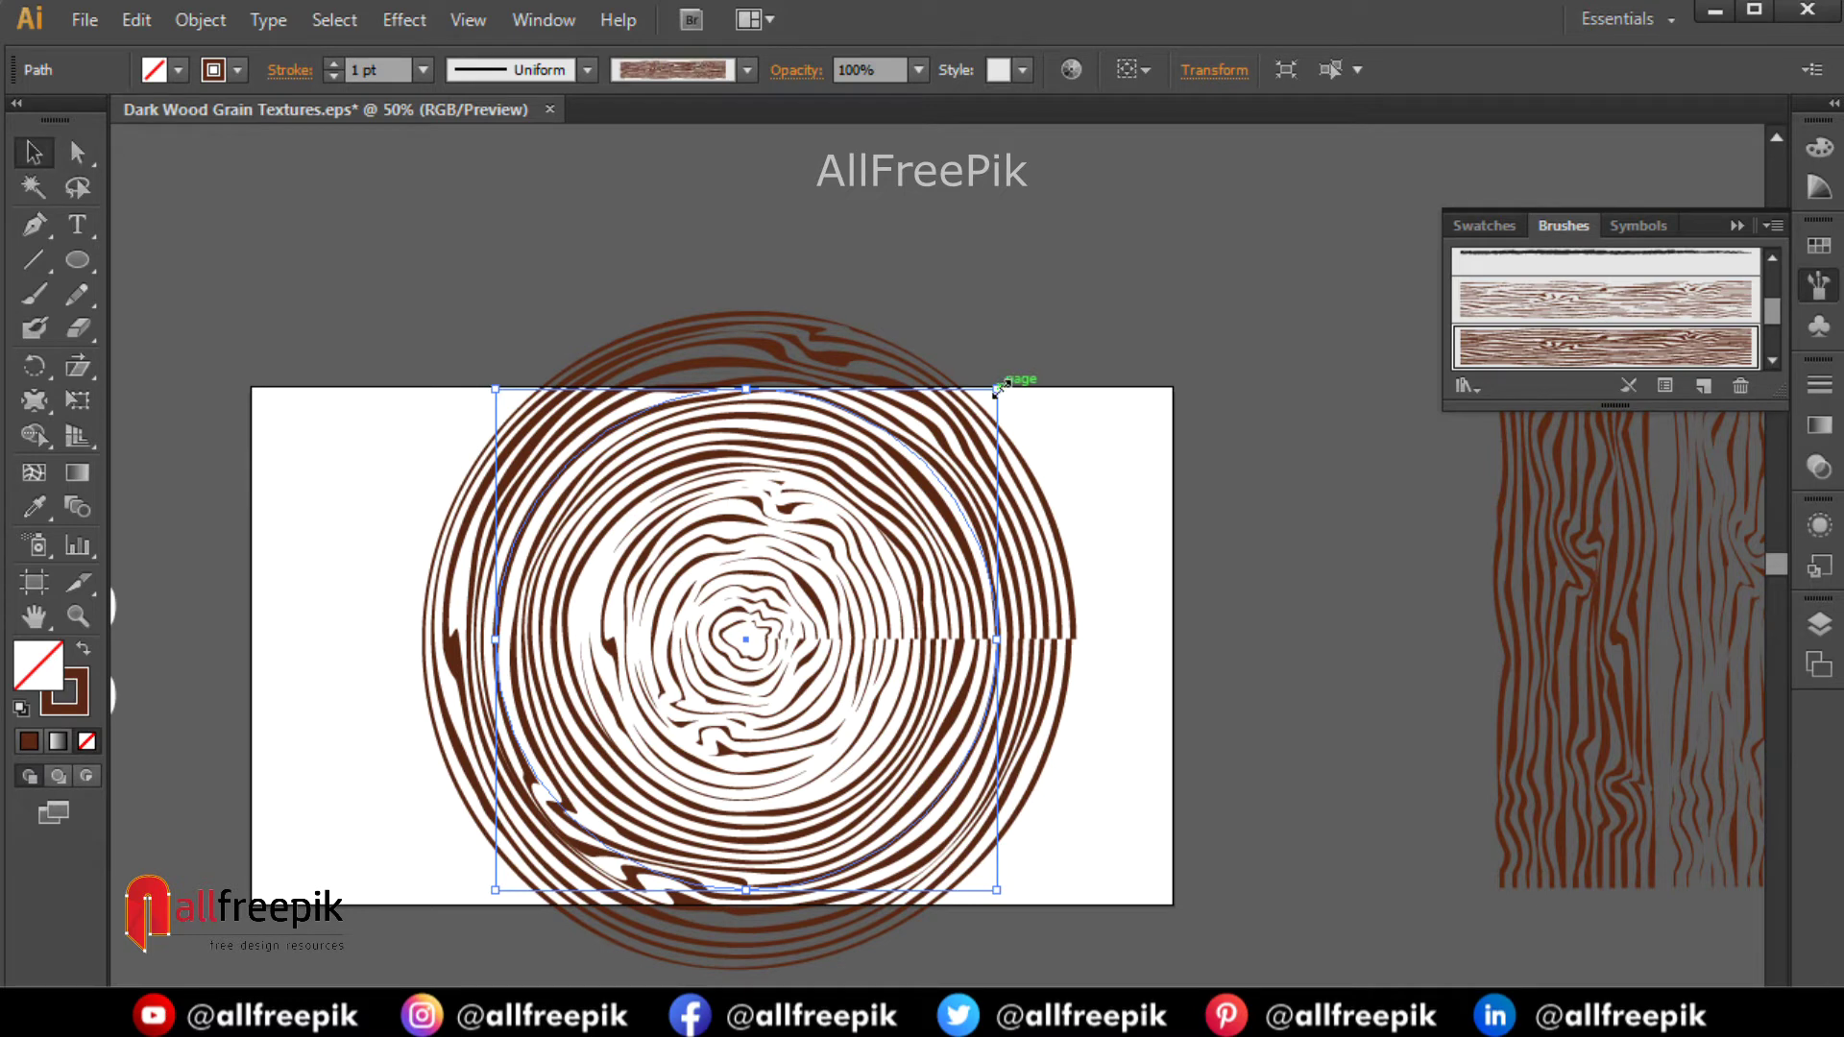
{"action": "left_click_drag", "start_coordinate": [999, 387], "coordinate": [991, 392]}
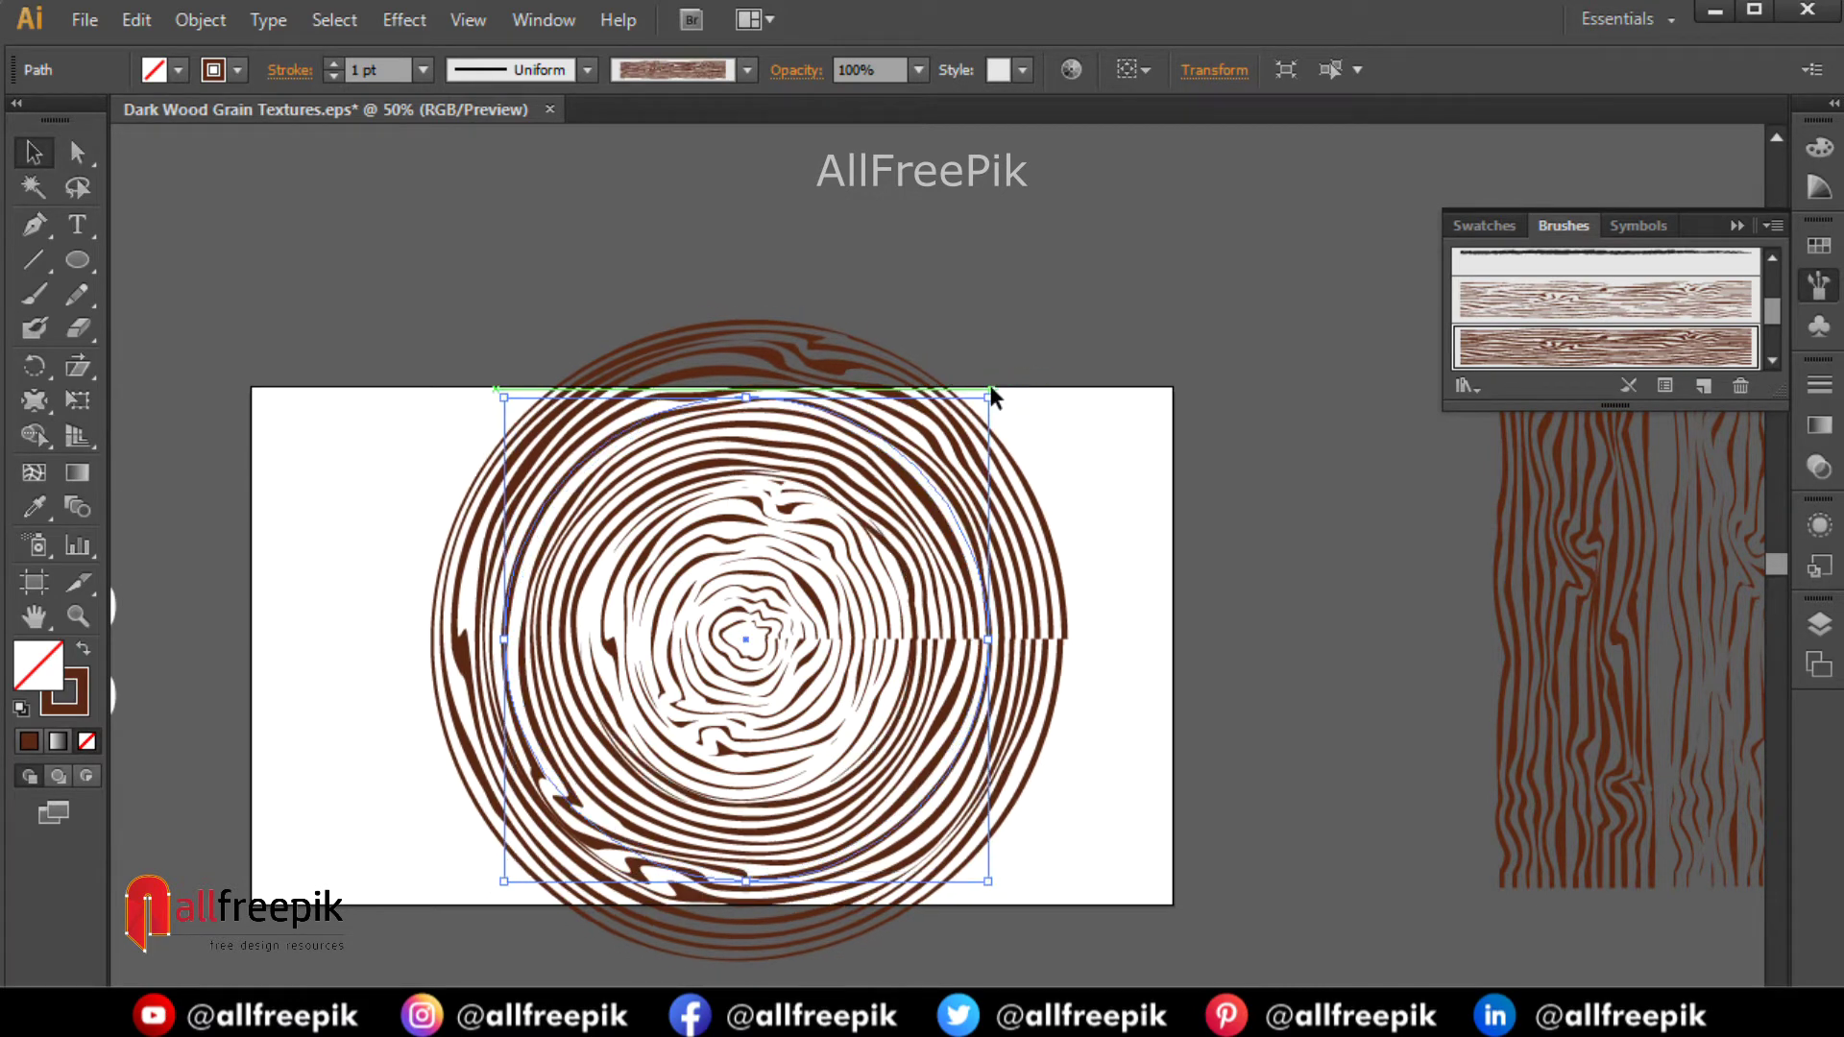
{"action": "left_click", "coordinate": [1039, 387]}
Paste another copy of the innermost circle in front and scale it about its centre into a third ring around the second.
{"action": "left_click", "coordinate": [795, 567]}
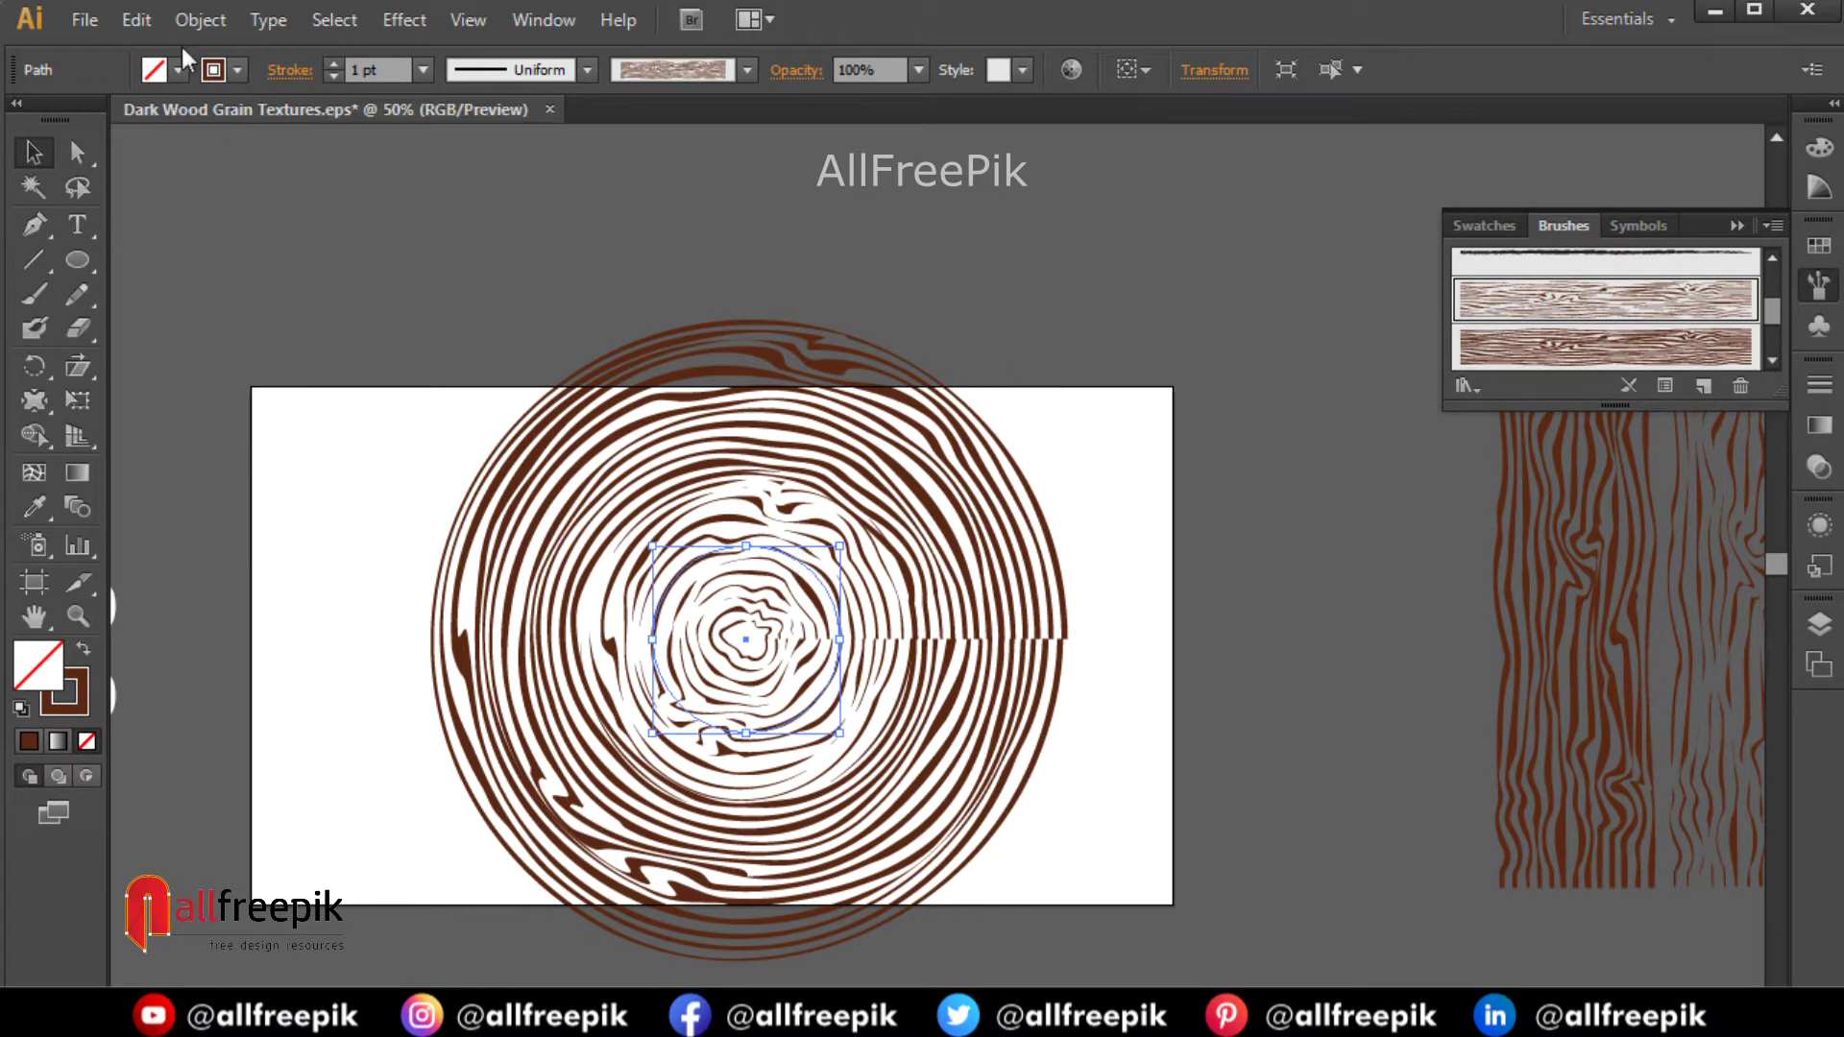
{"action": "left_click", "coordinate": [136, 19]}
{"action": "left_click", "coordinate": [231, 160]}
{"action": "left_click", "coordinate": [137, 19]}
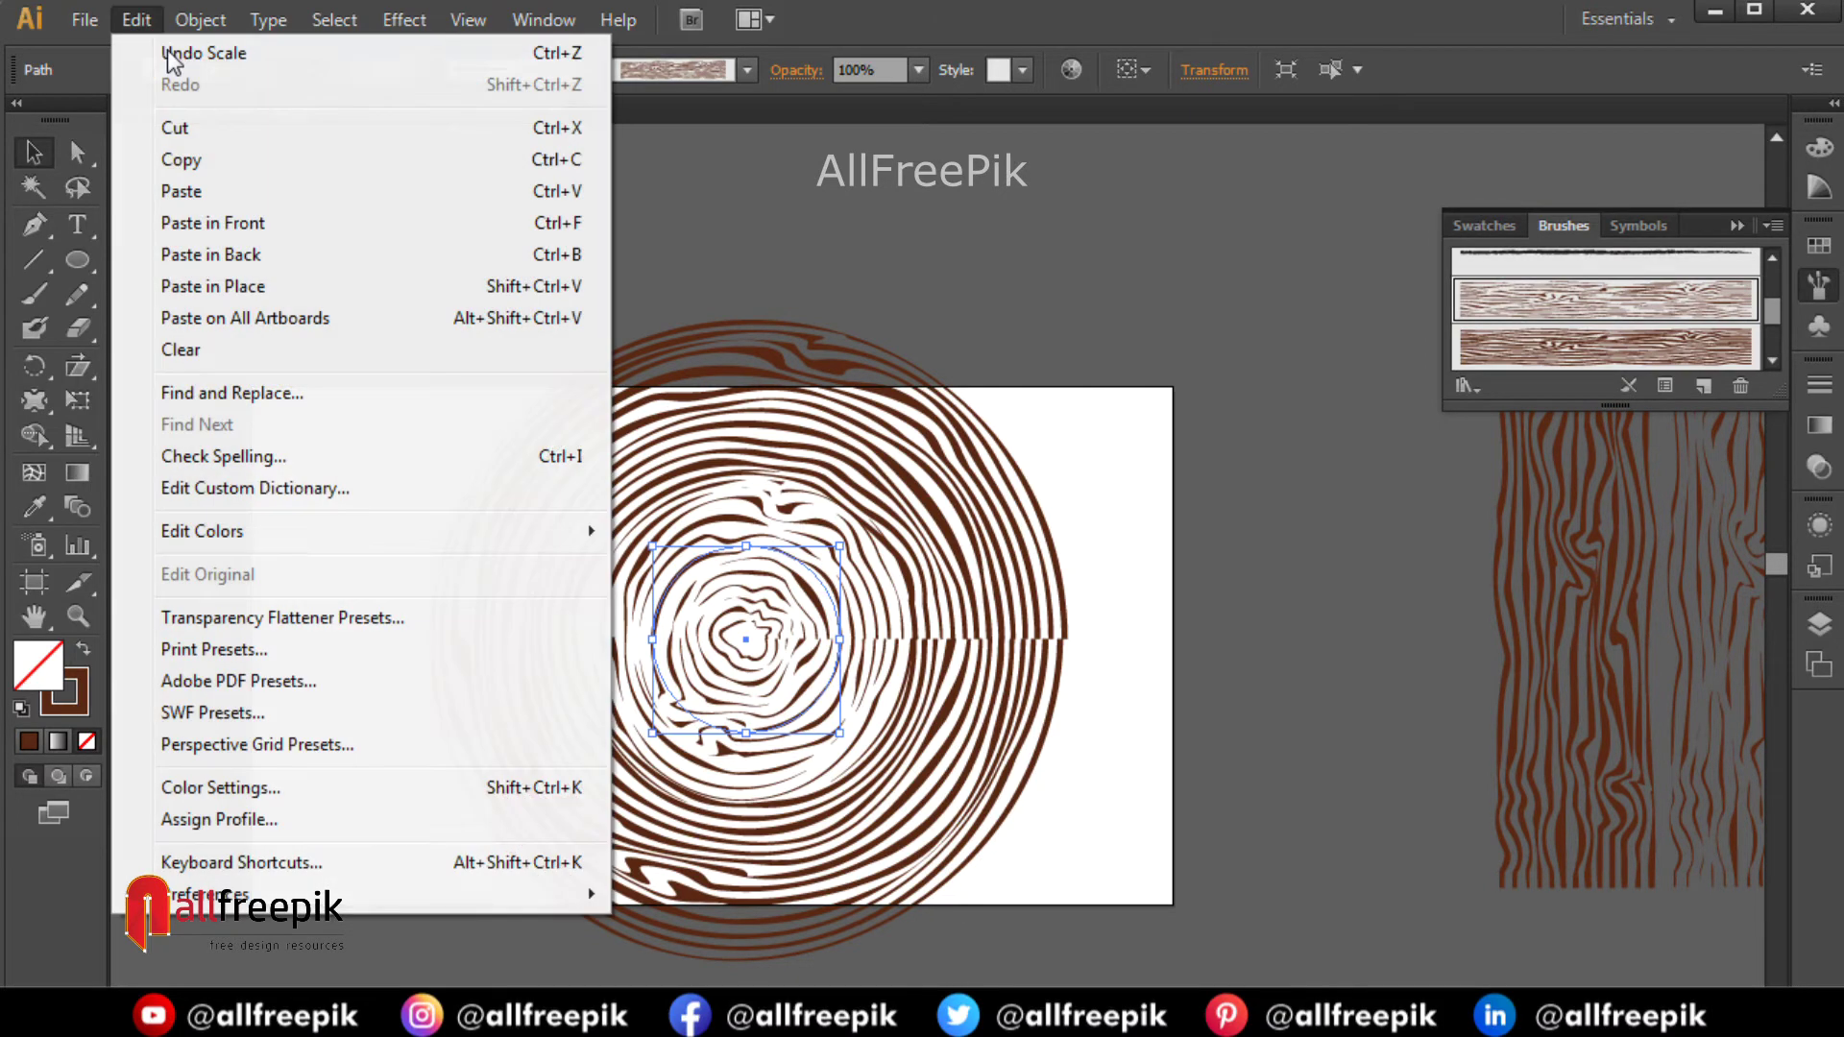
{"action": "left_click", "coordinate": [257, 227]}
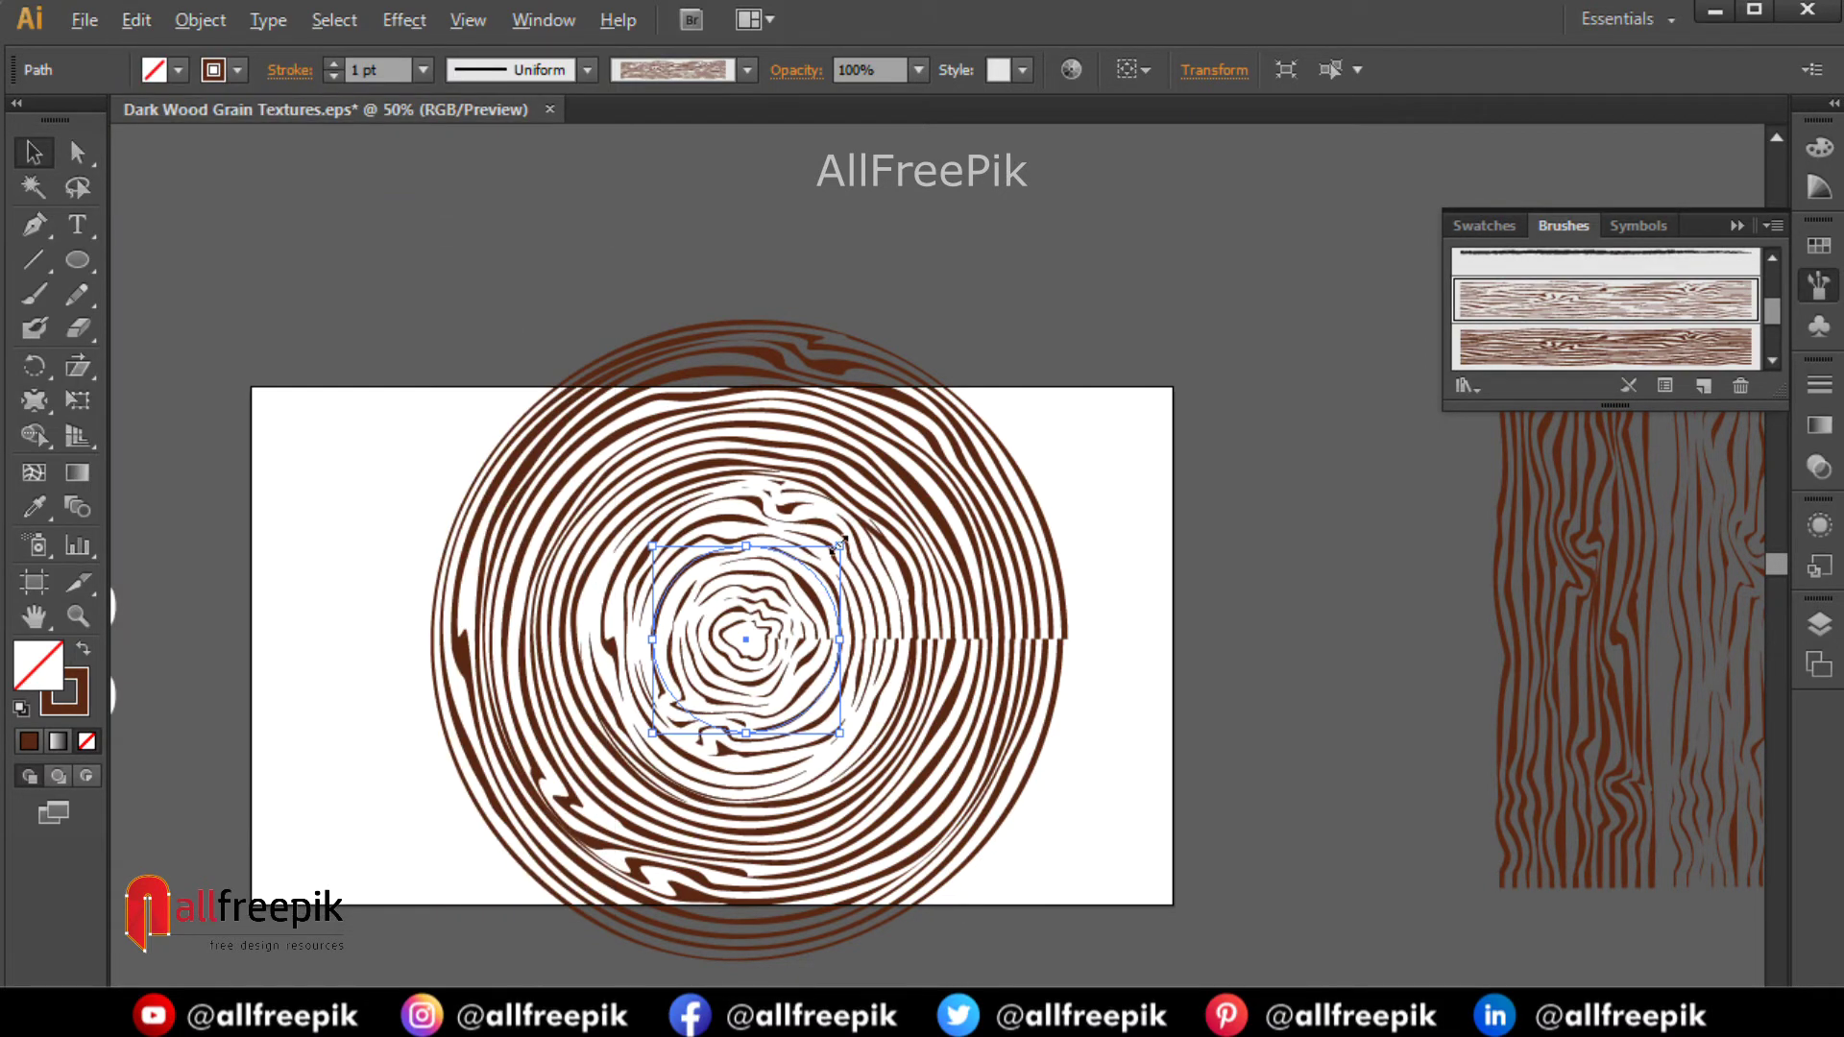
{"action": "left_click_drag", "start_coordinate": [839, 544], "coordinate": [1196, 258]}
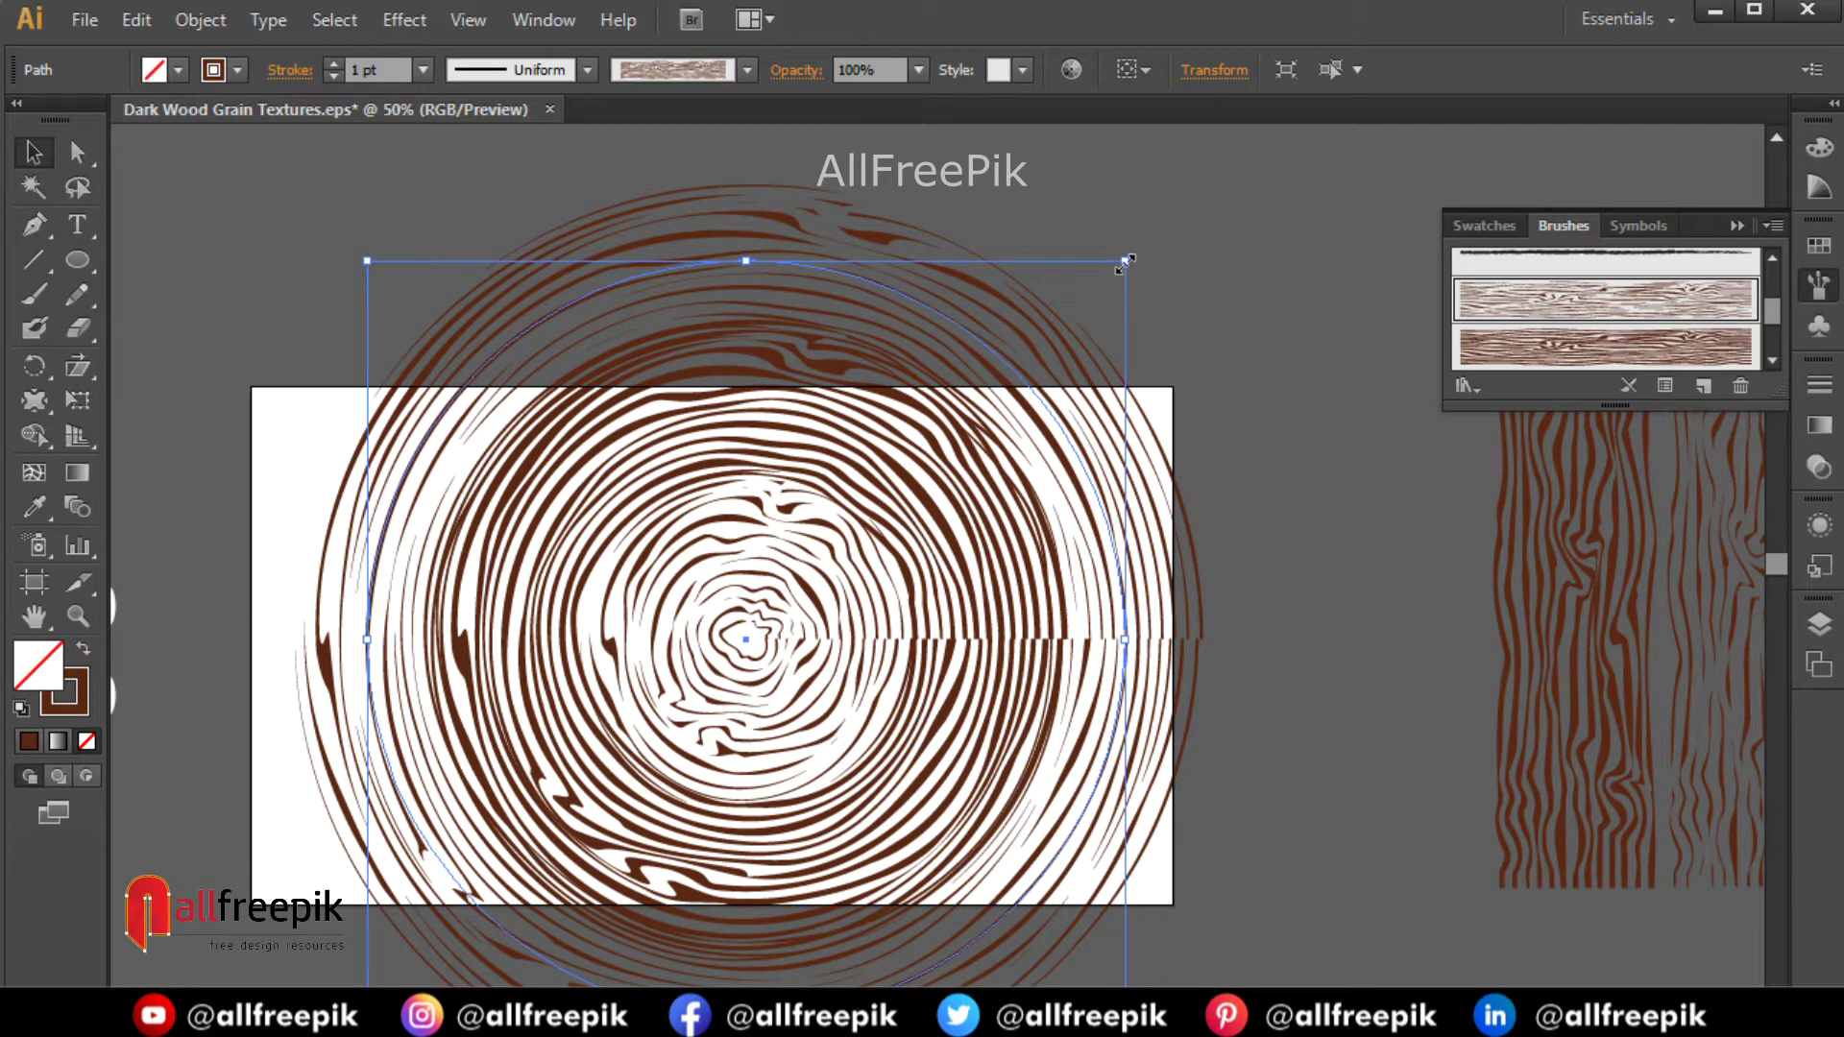
{"action": "left_click_drag", "start_coordinate": [1120, 261], "coordinate": [1111, 263]}
{"action": "left_click_drag", "start_coordinate": [1110, 266], "coordinate": [1112, 271]}
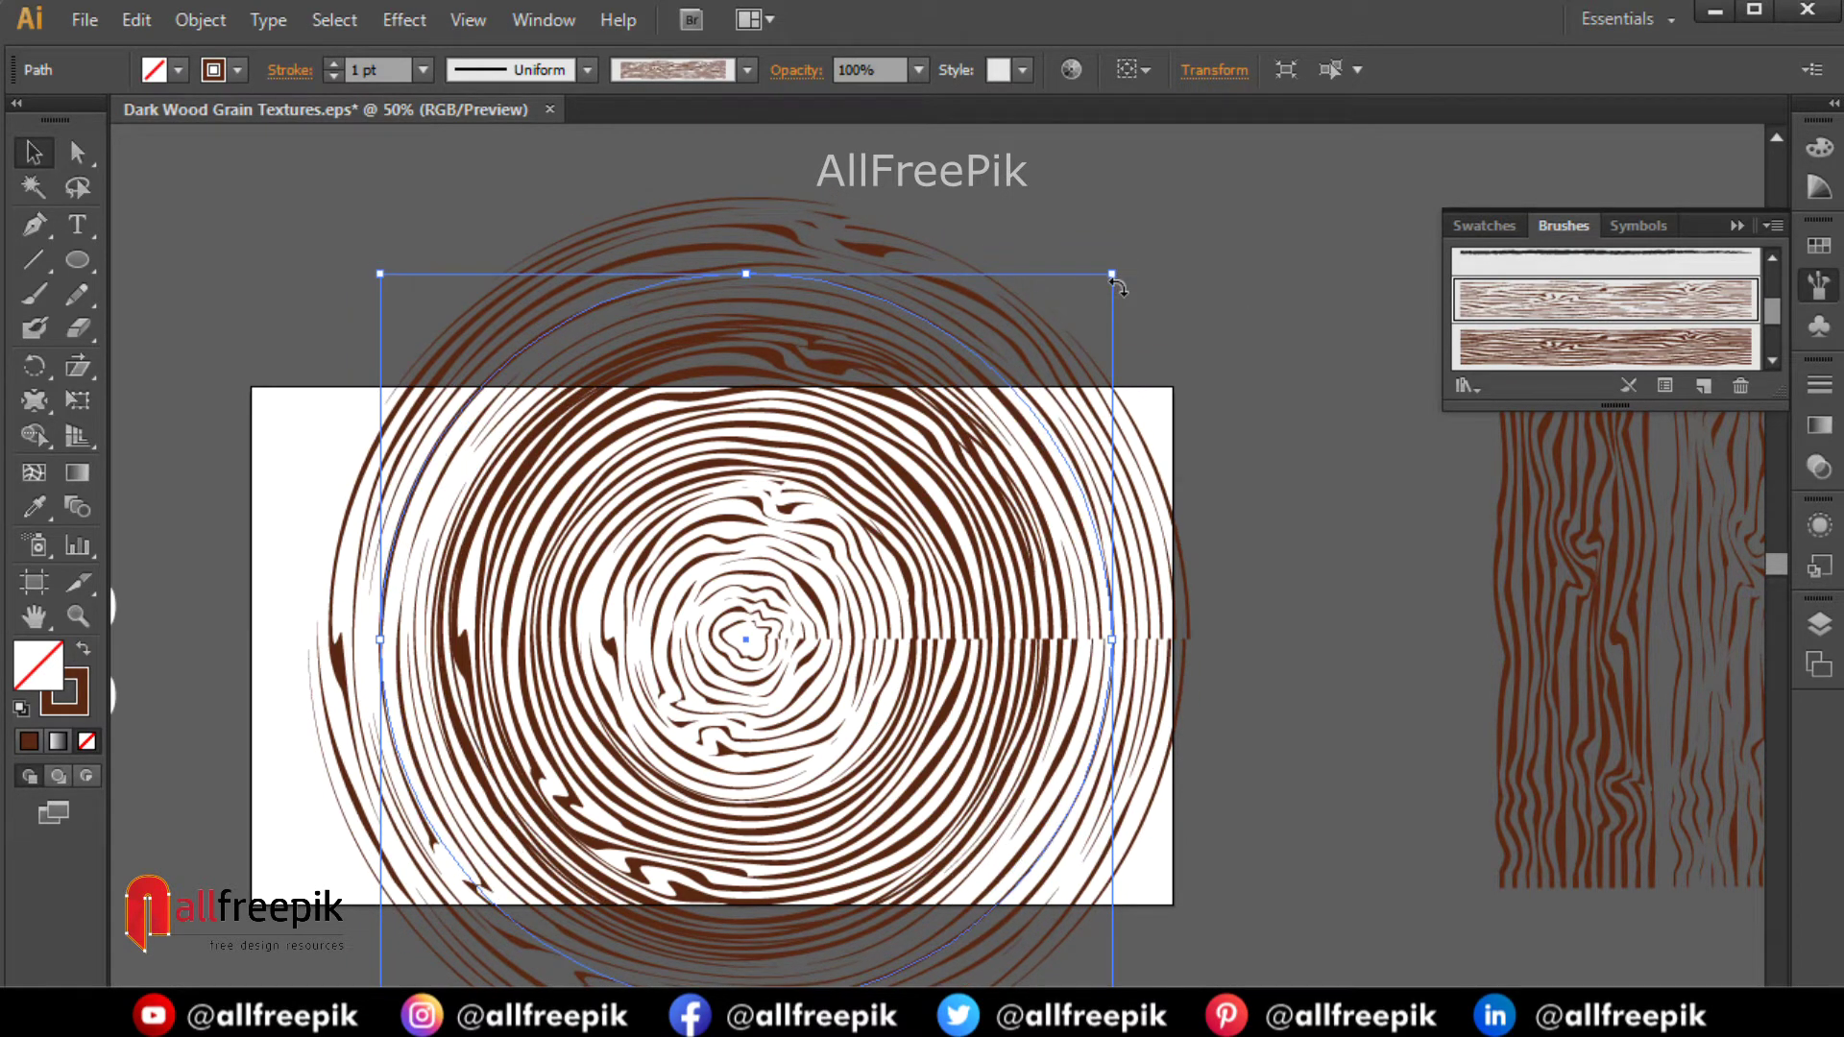
{"action": "left_click", "coordinate": [1135, 280]}
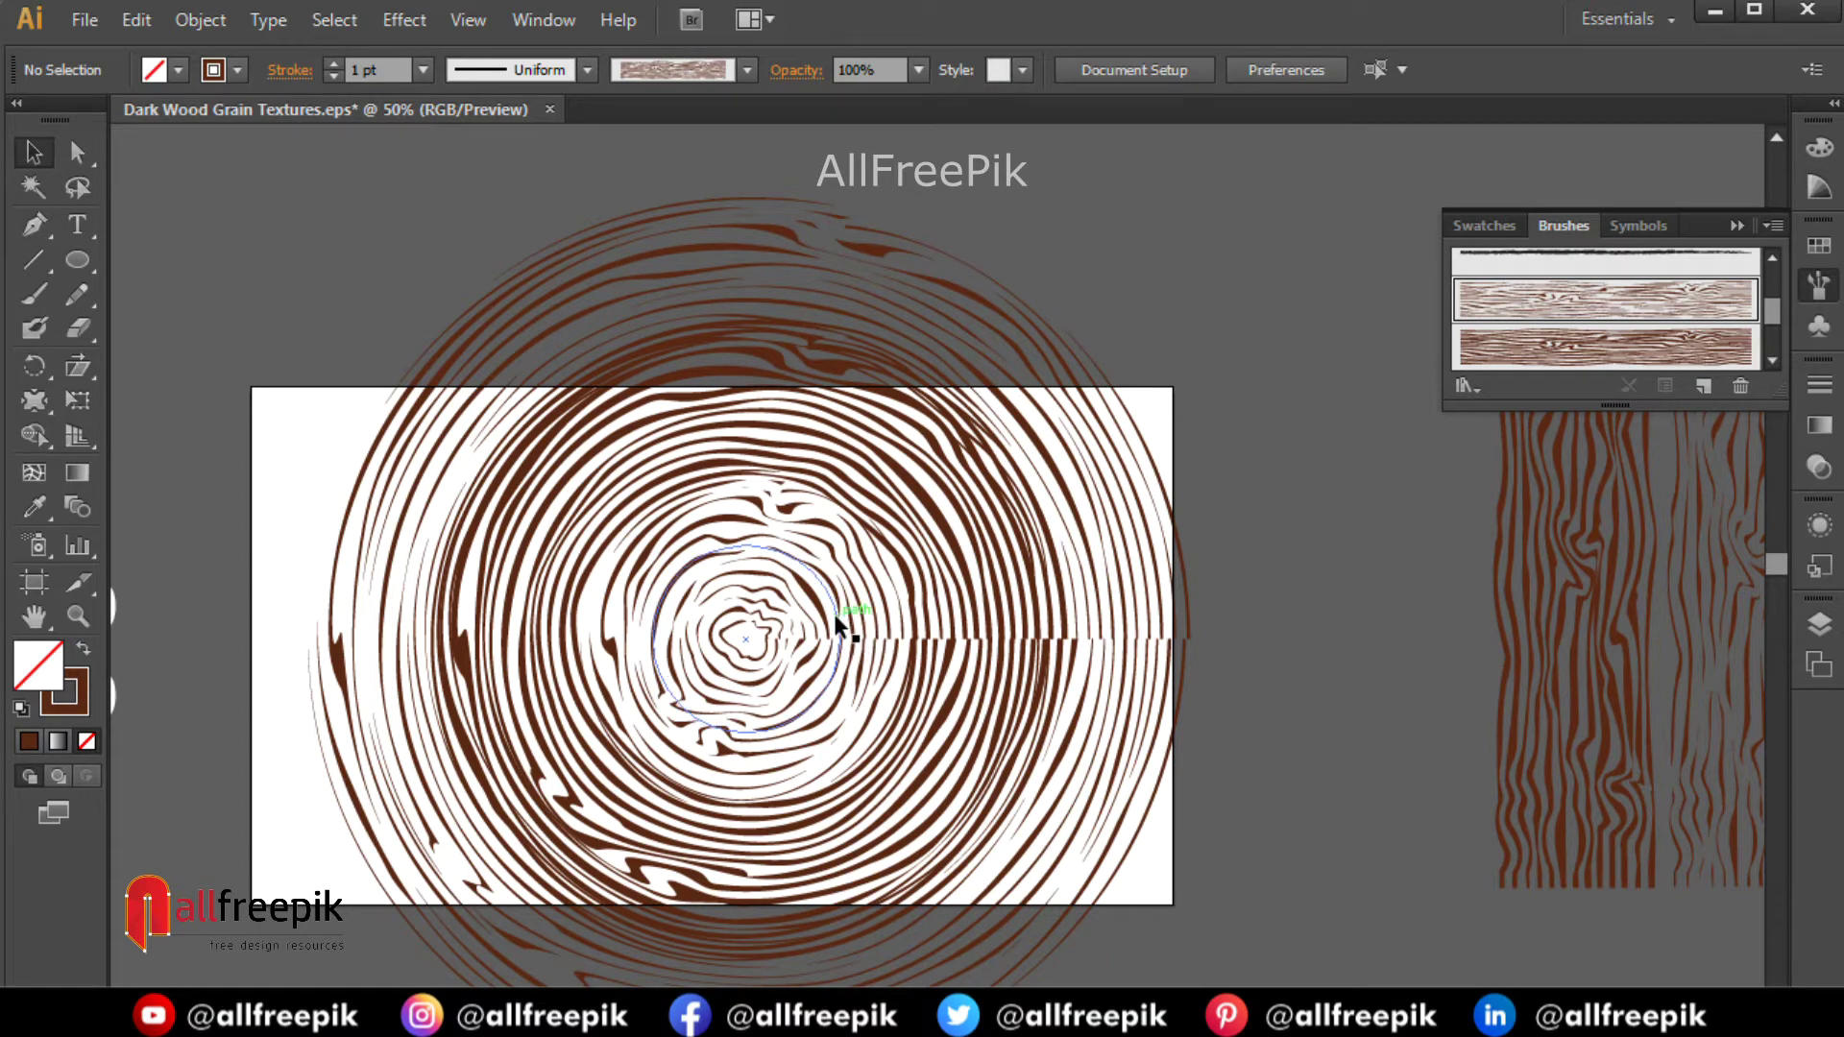
Duplicate the innermost circle in front again and enlarge the copy into a fourth, outermost ring extending beyond the artboard.
{"action": "left_click", "coordinate": [834, 620]}
{"action": "left_click", "coordinate": [137, 19]}
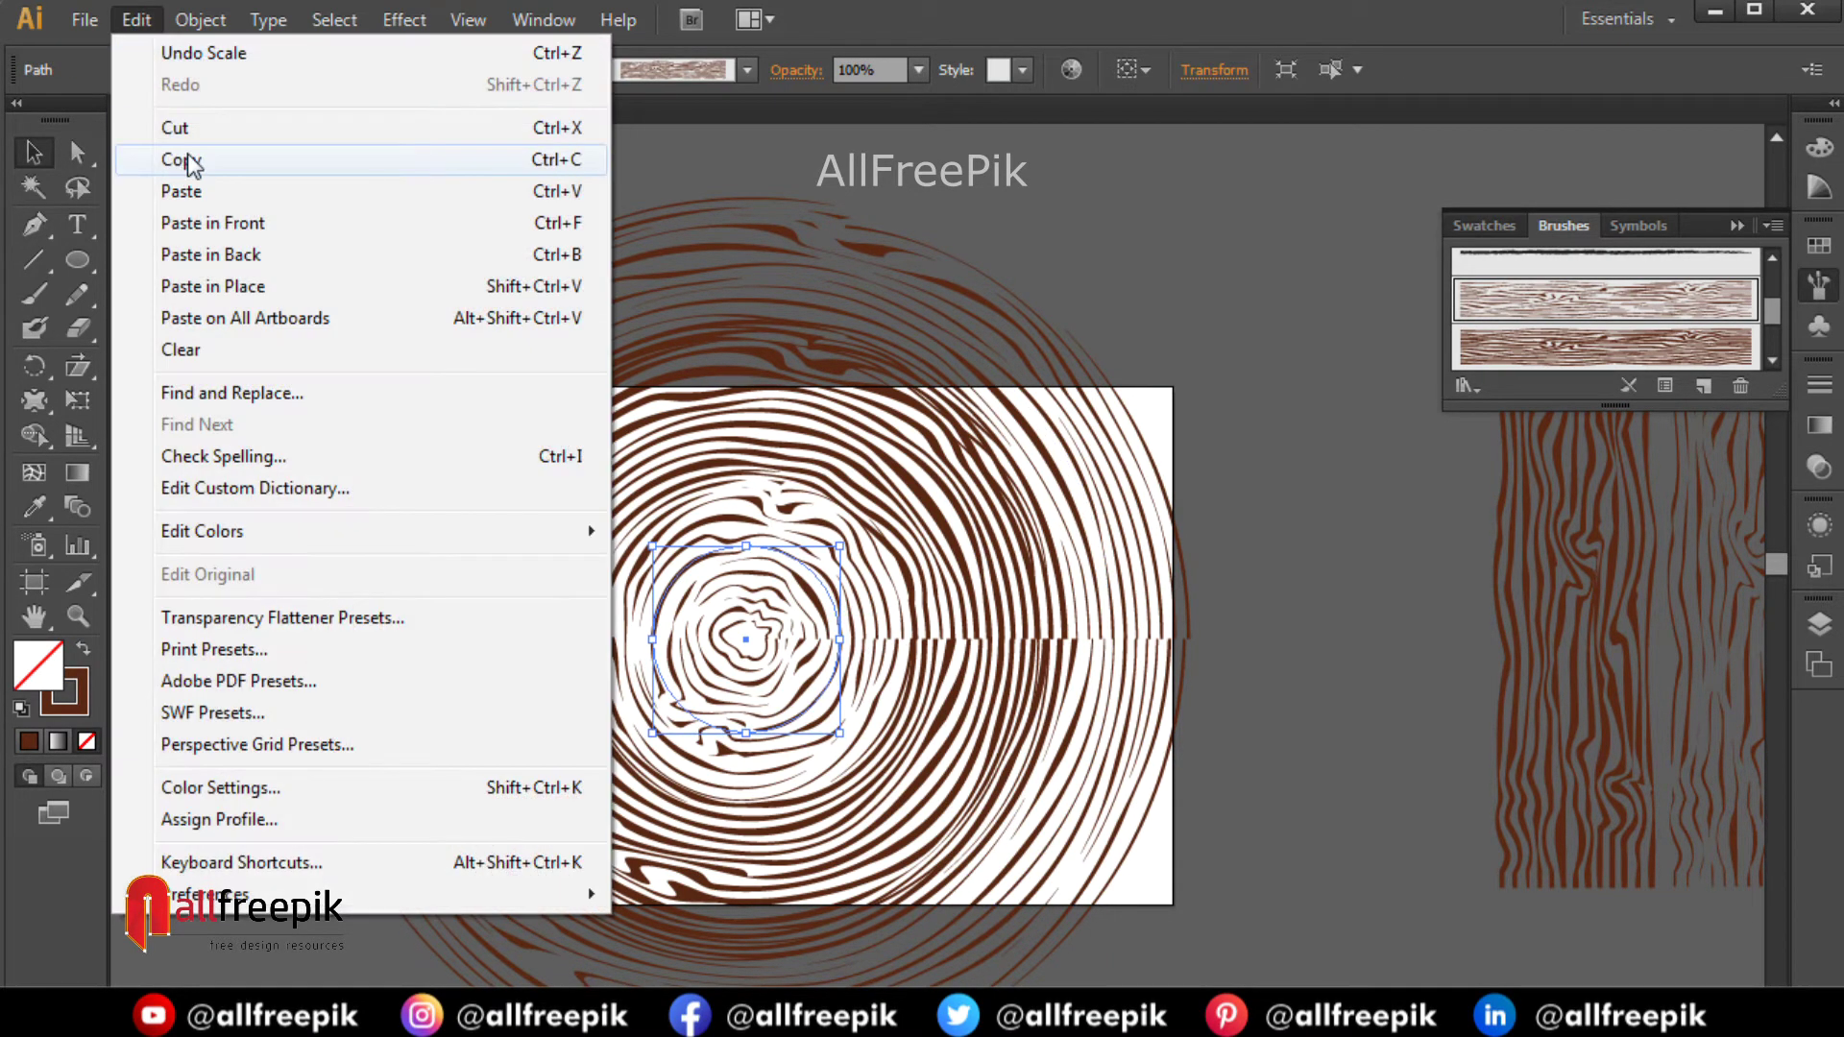
{"action": "left_click", "coordinate": [183, 160]}
{"action": "left_click", "coordinate": [137, 19]}
{"action": "left_click", "coordinate": [279, 224]}
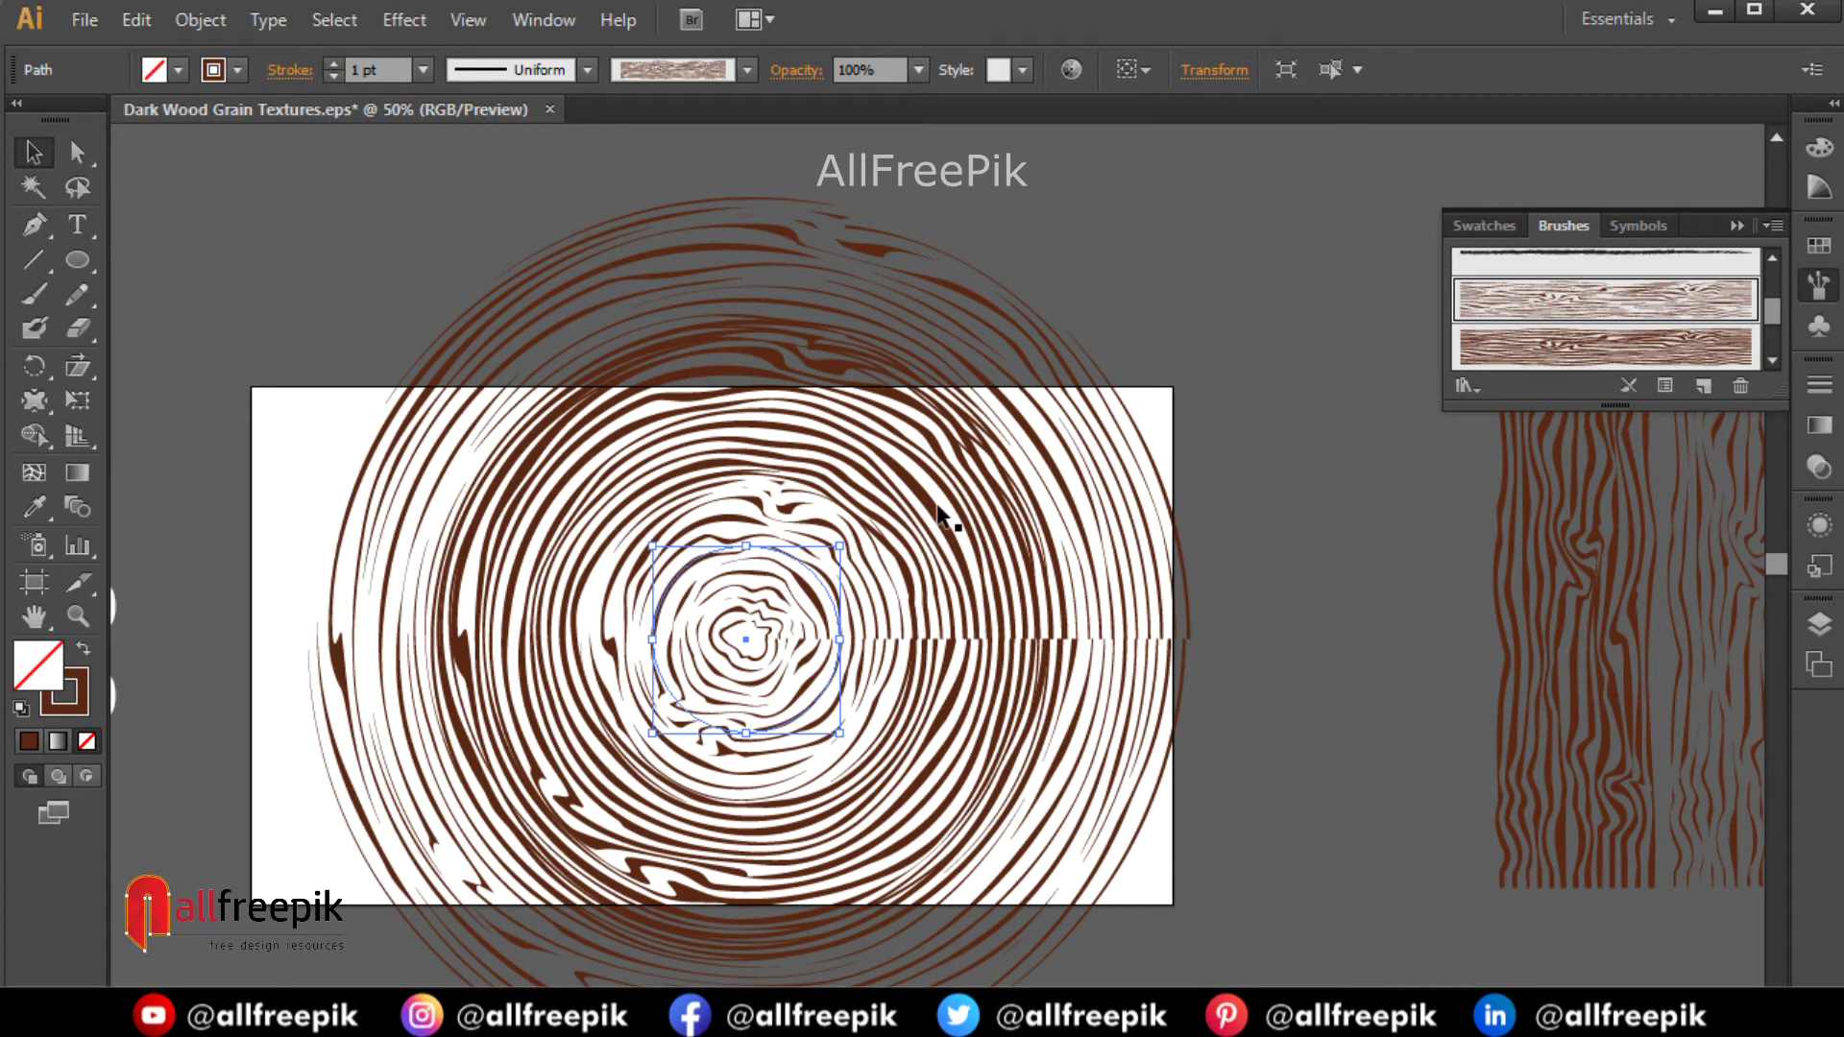
{"action": "left_click_drag", "start_coordinate": [845, 543], "coordinate": [1470, 171]}
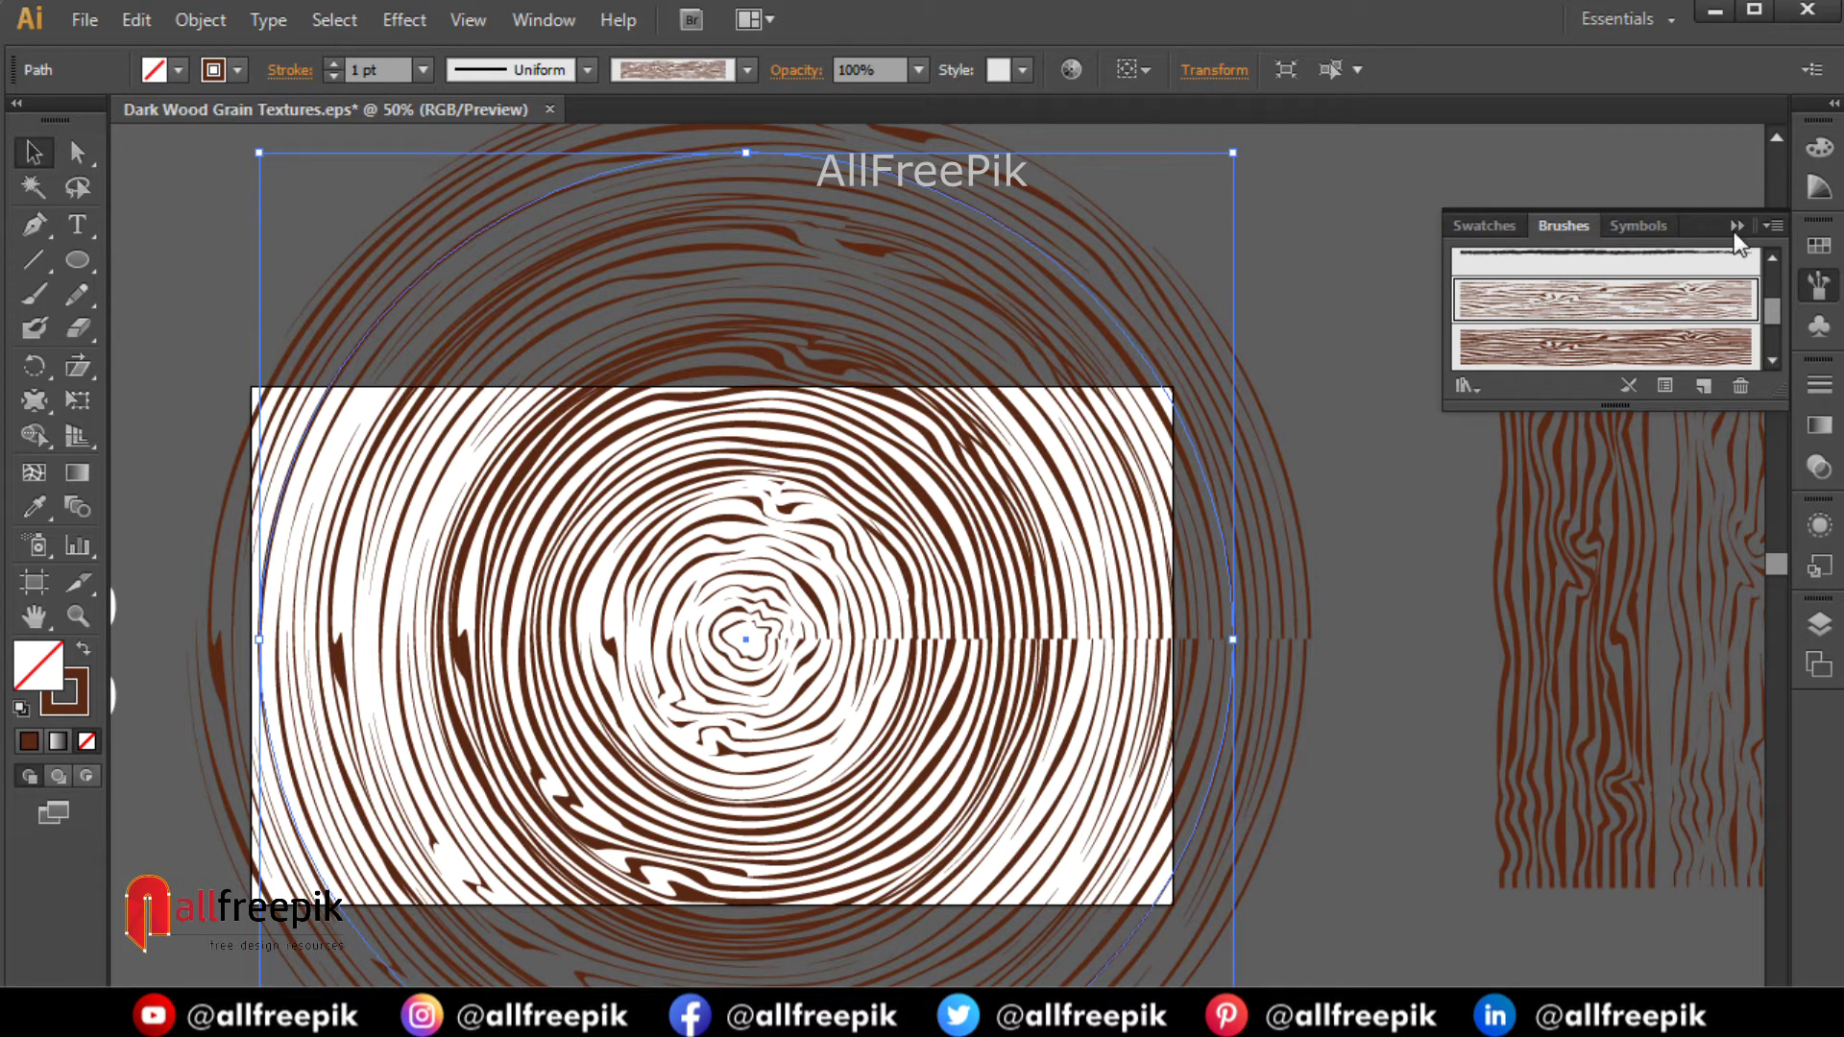
Apply the denser wood grain art brush to the outermost circle and set its stroke weight to 0.75 pt.
{"action": "left_click", "coordinate": [1683, 351]}
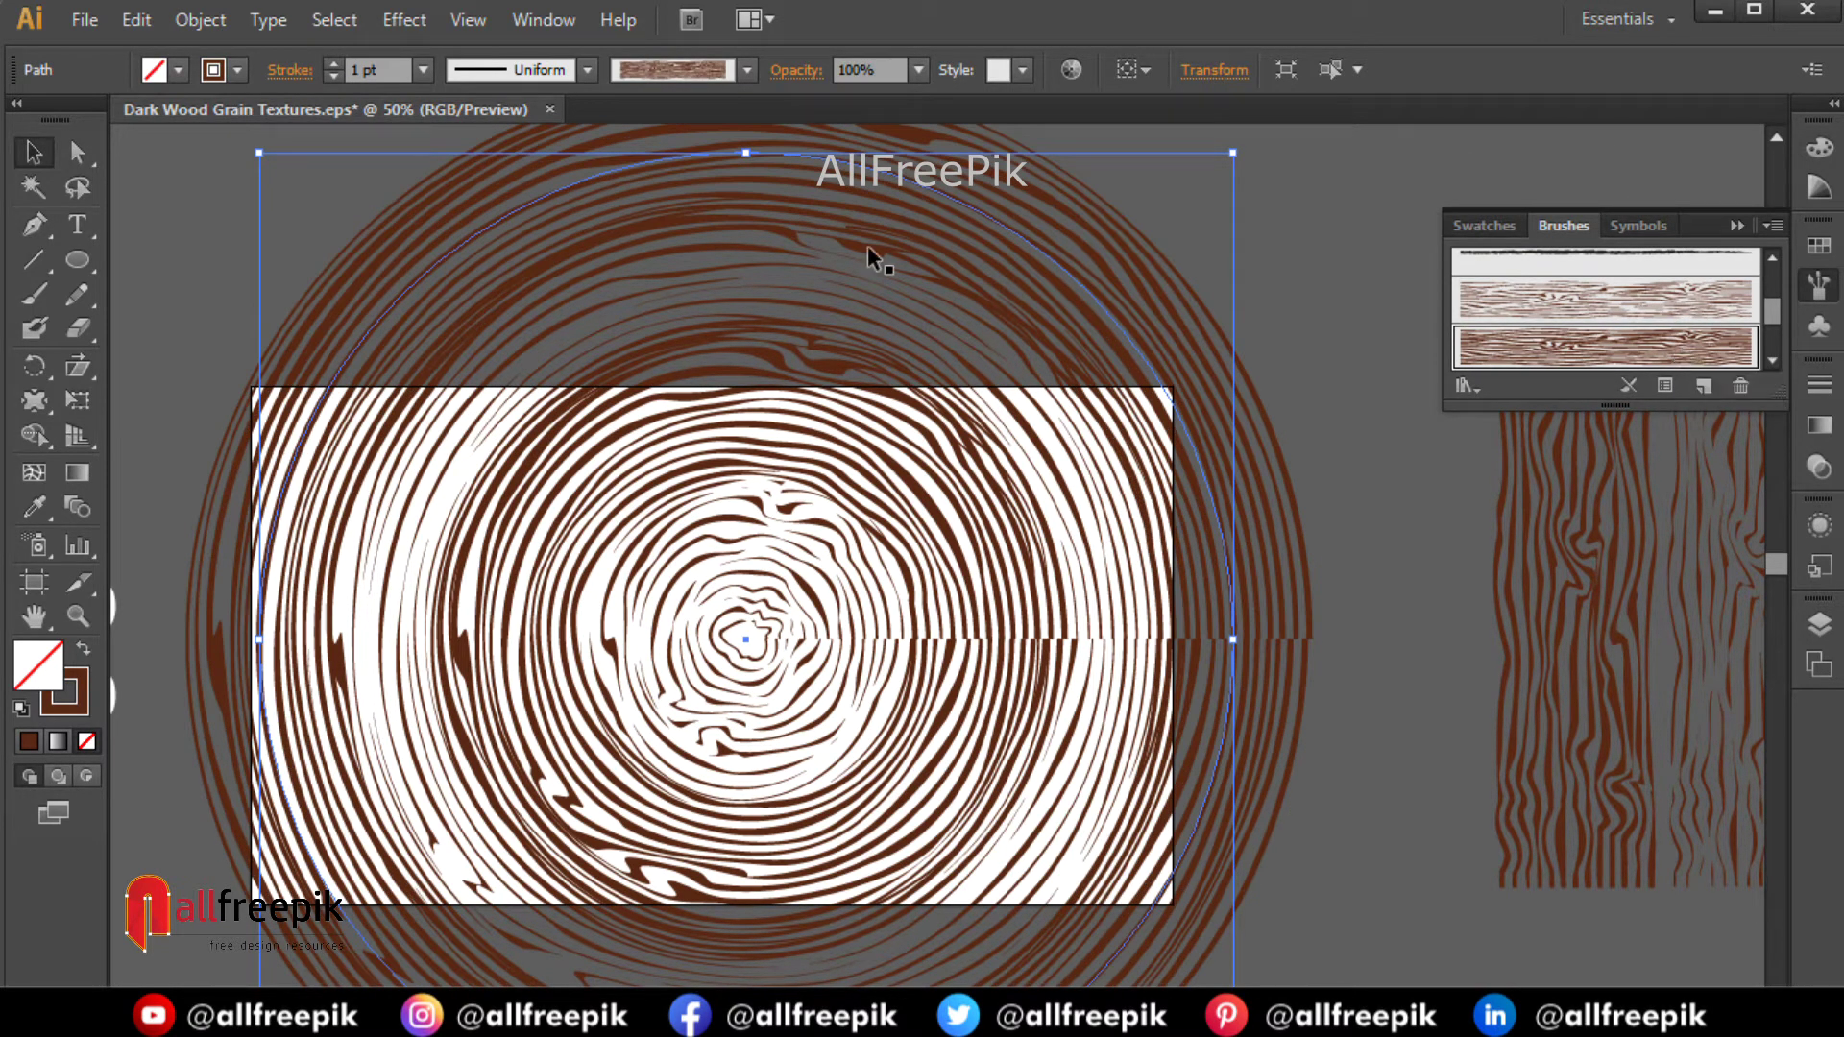
{"action": "type", "text": "0.75"}
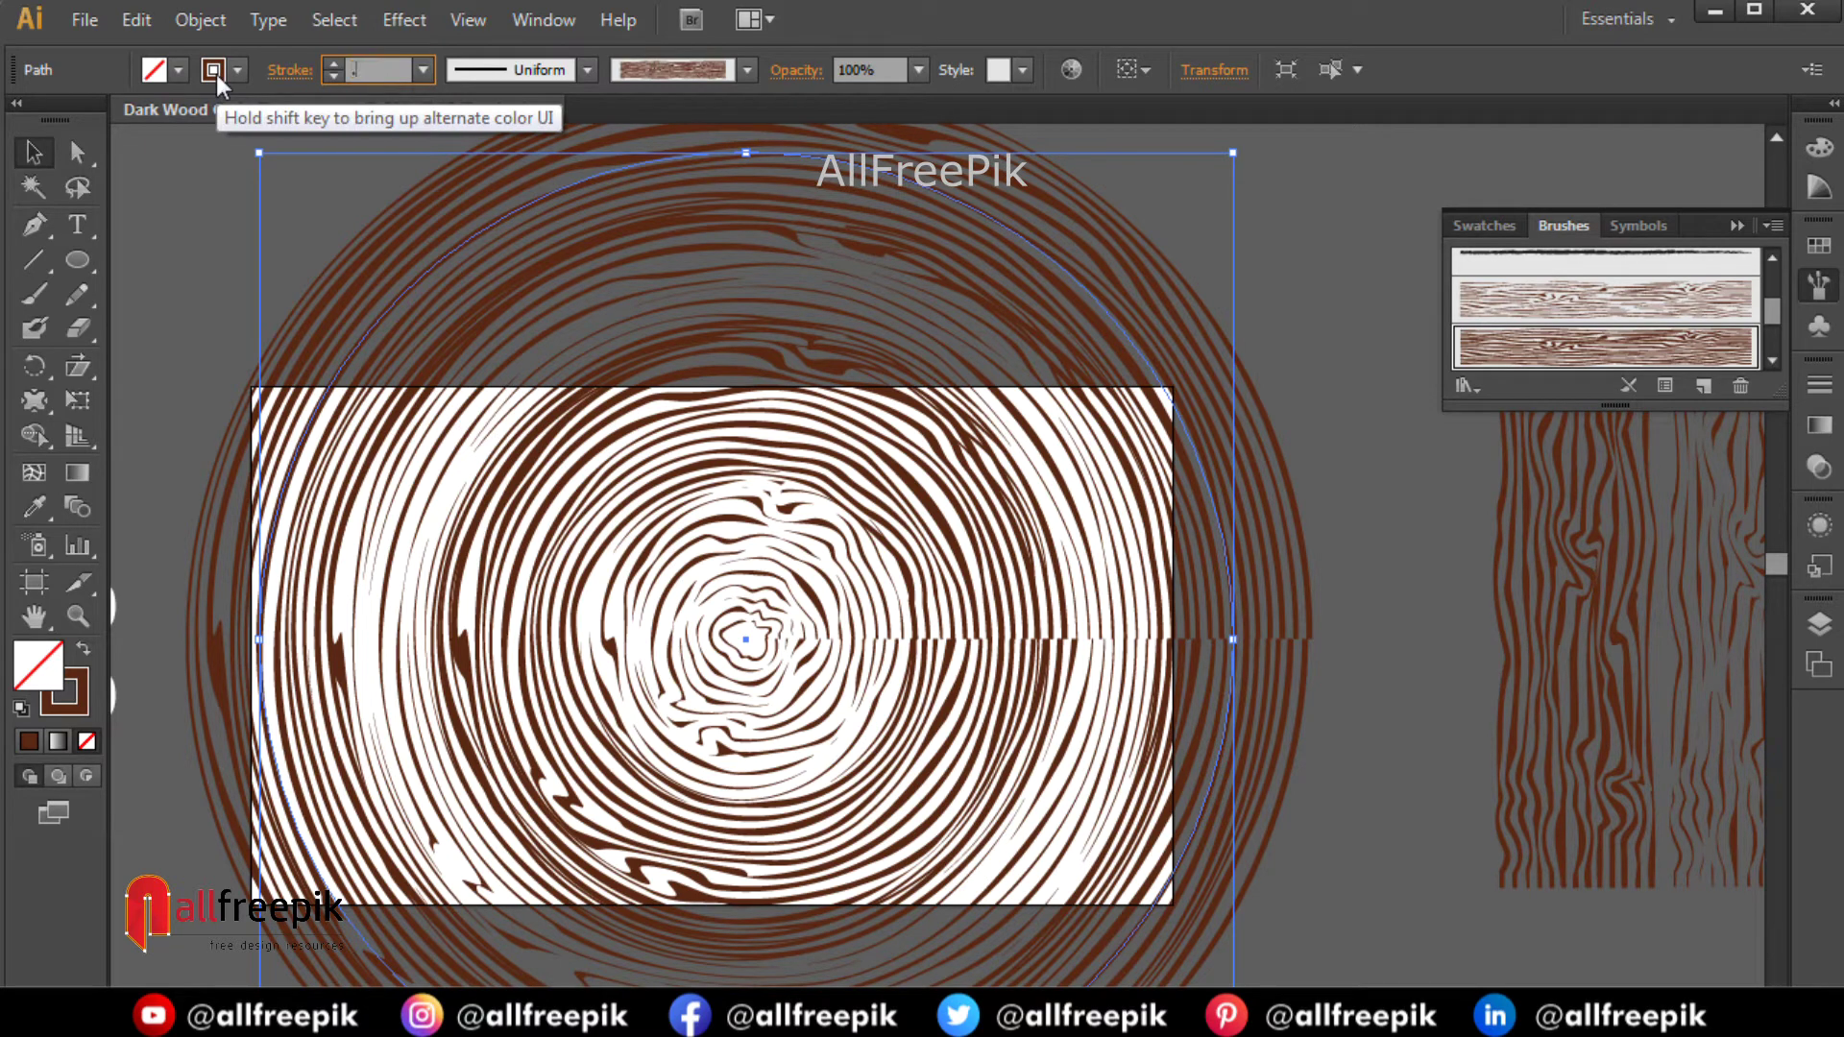
{"action": "key", "text": "Return"}
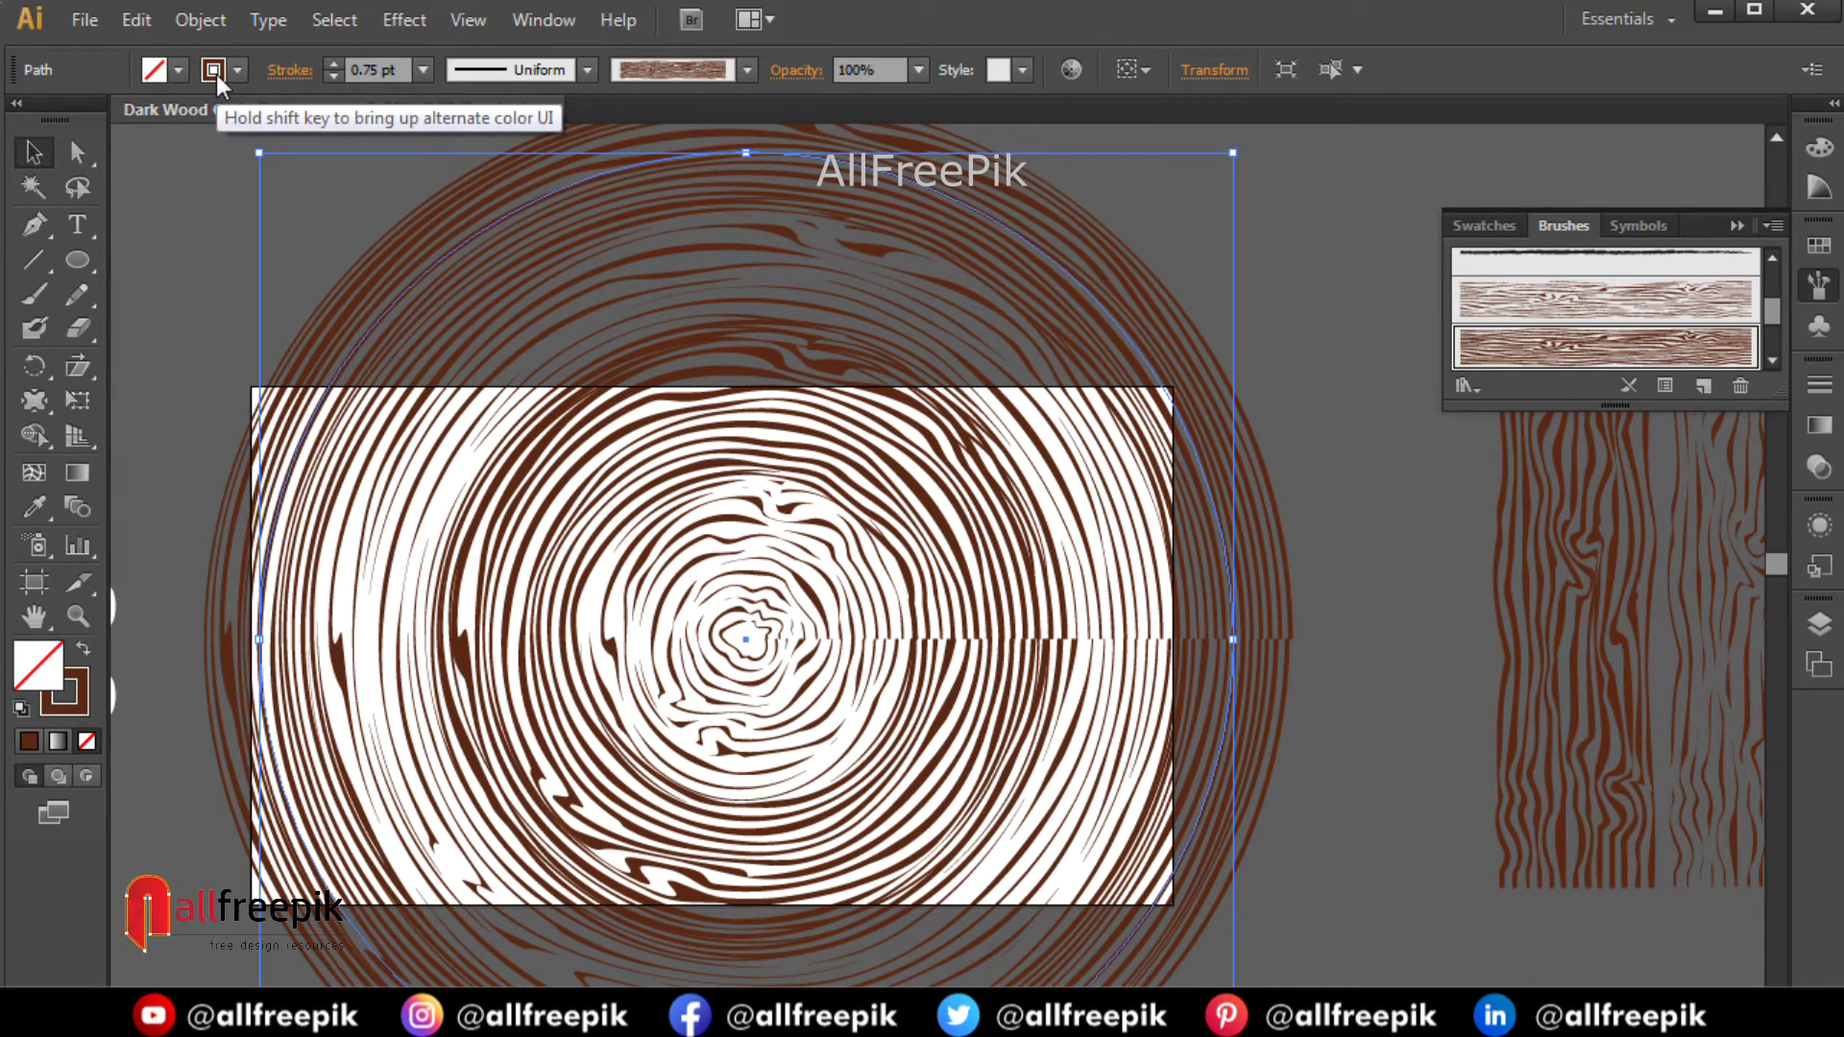
{"action": "left_click_drag", "start_coordinate": [1339, 775], "coordinate": [1296, 639]}
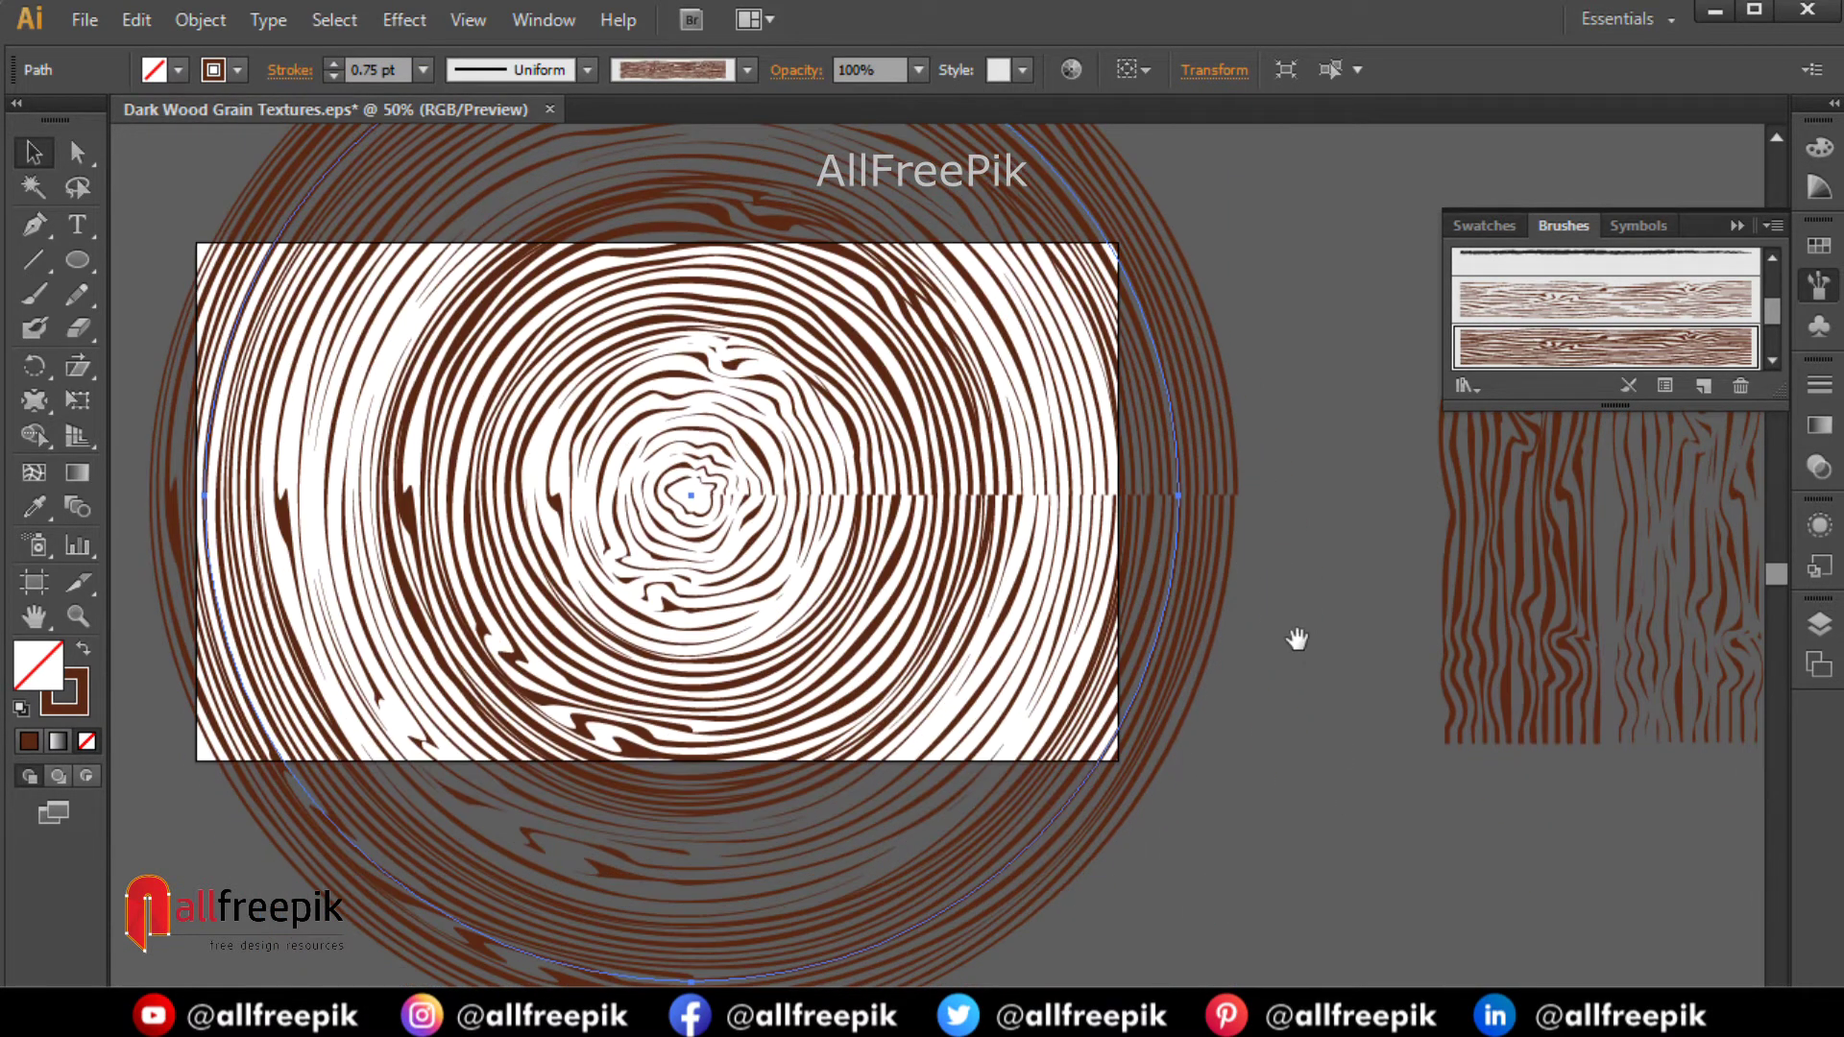
{"action": "left_click", "coordinate": [1351, 695]}
Nudge all four wood grain circles left to centre them on the artboard and expand their appearance.
{"action": "key", "text": "ctrl+minus"}
{"action": "left_click_drag", "start_coordinate": [1019, 523], "coordinate": [1083, 552]}
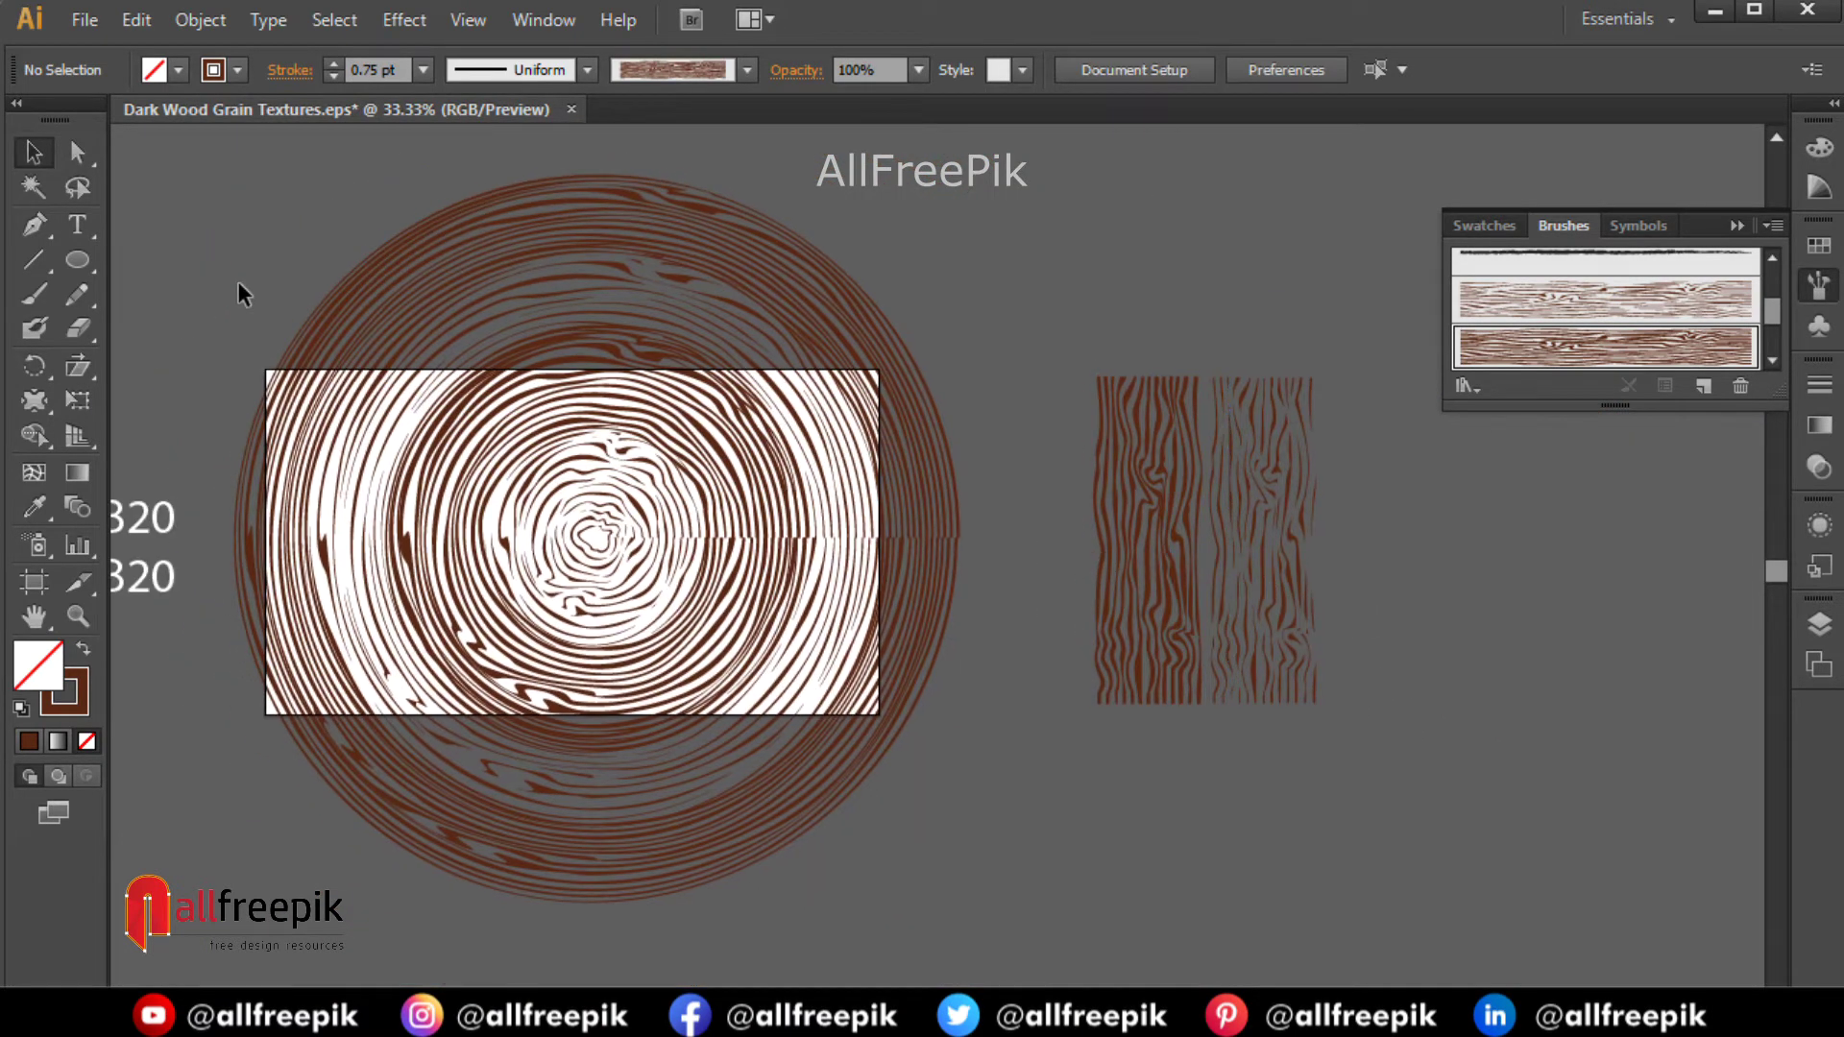
{"action": "left_click", "coordinate": [901, 755]}
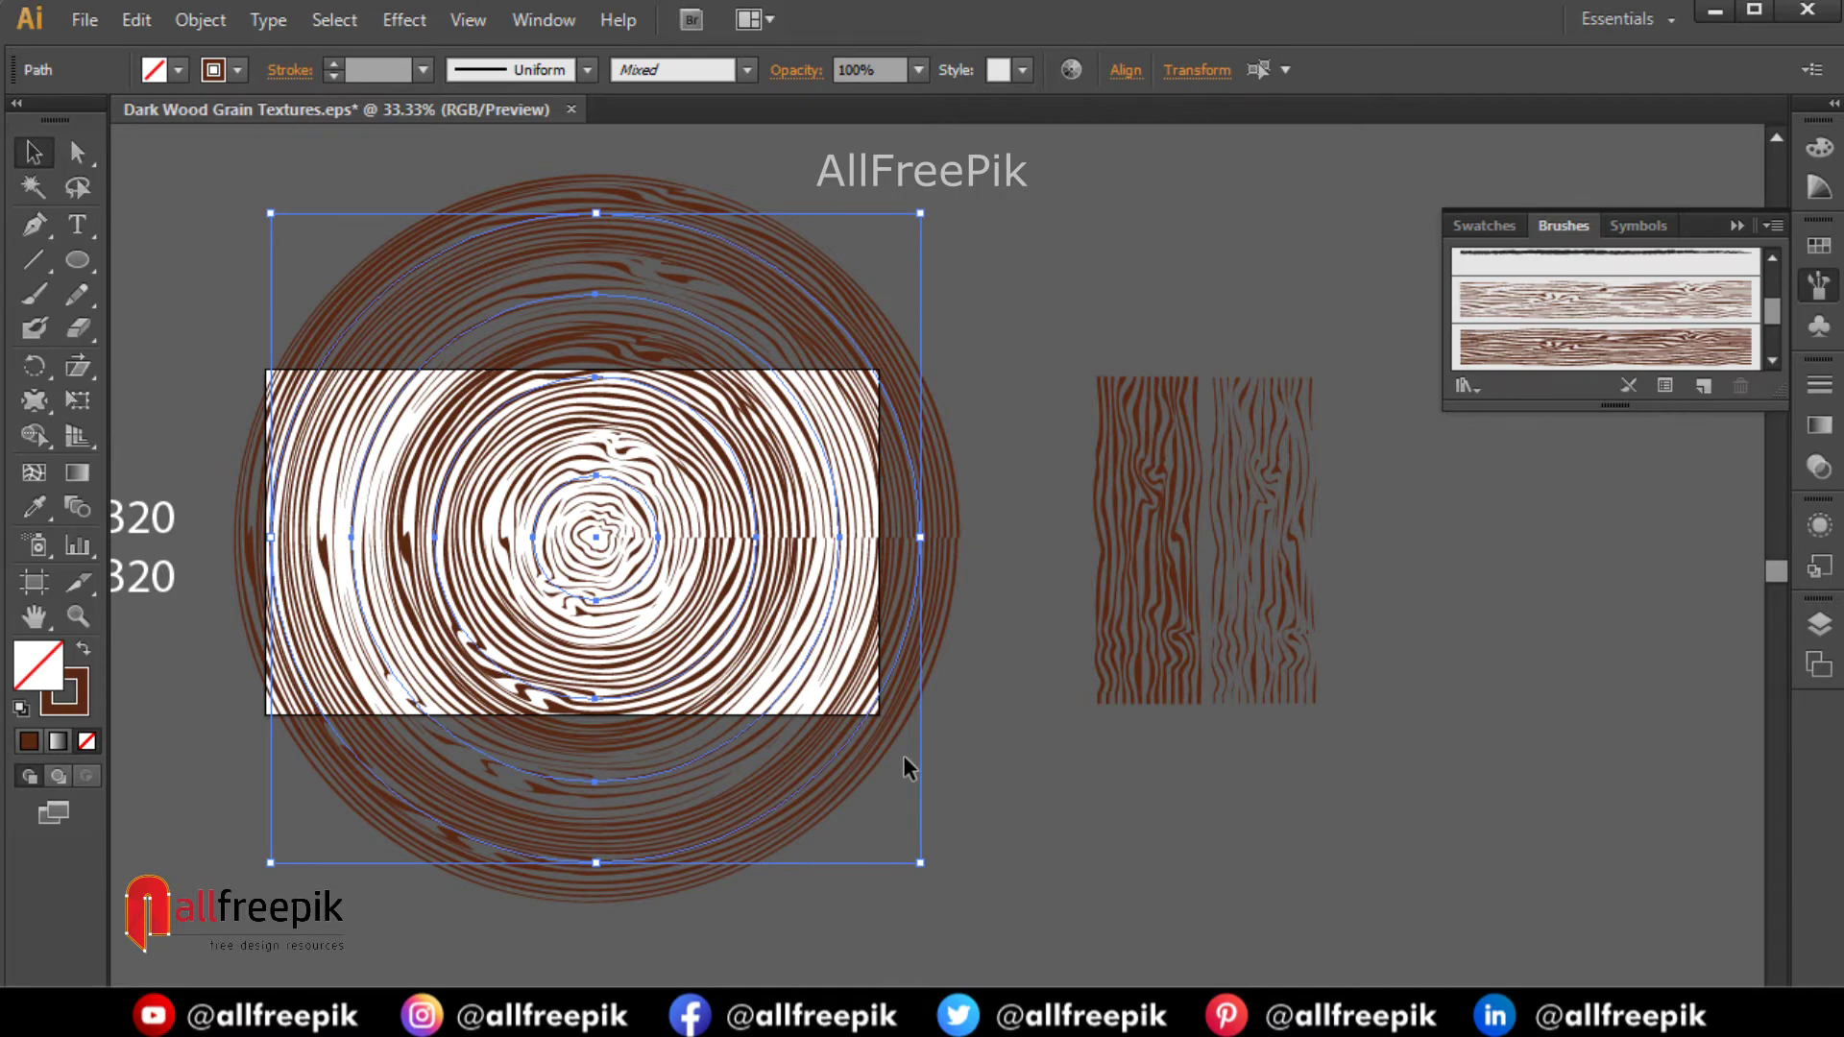
{"action": "key", "text": "Left"}
{"action": "key", "text": "Left"}
{"action": "key", "text": "Left"}
{"action": "key", "text": "Left"}
{"action": "key", "text": "Left"}
{"action": "key", "text": "Left"}
{"action": "key", "text": "Left"}
{"action": "key", "text": "Left"}
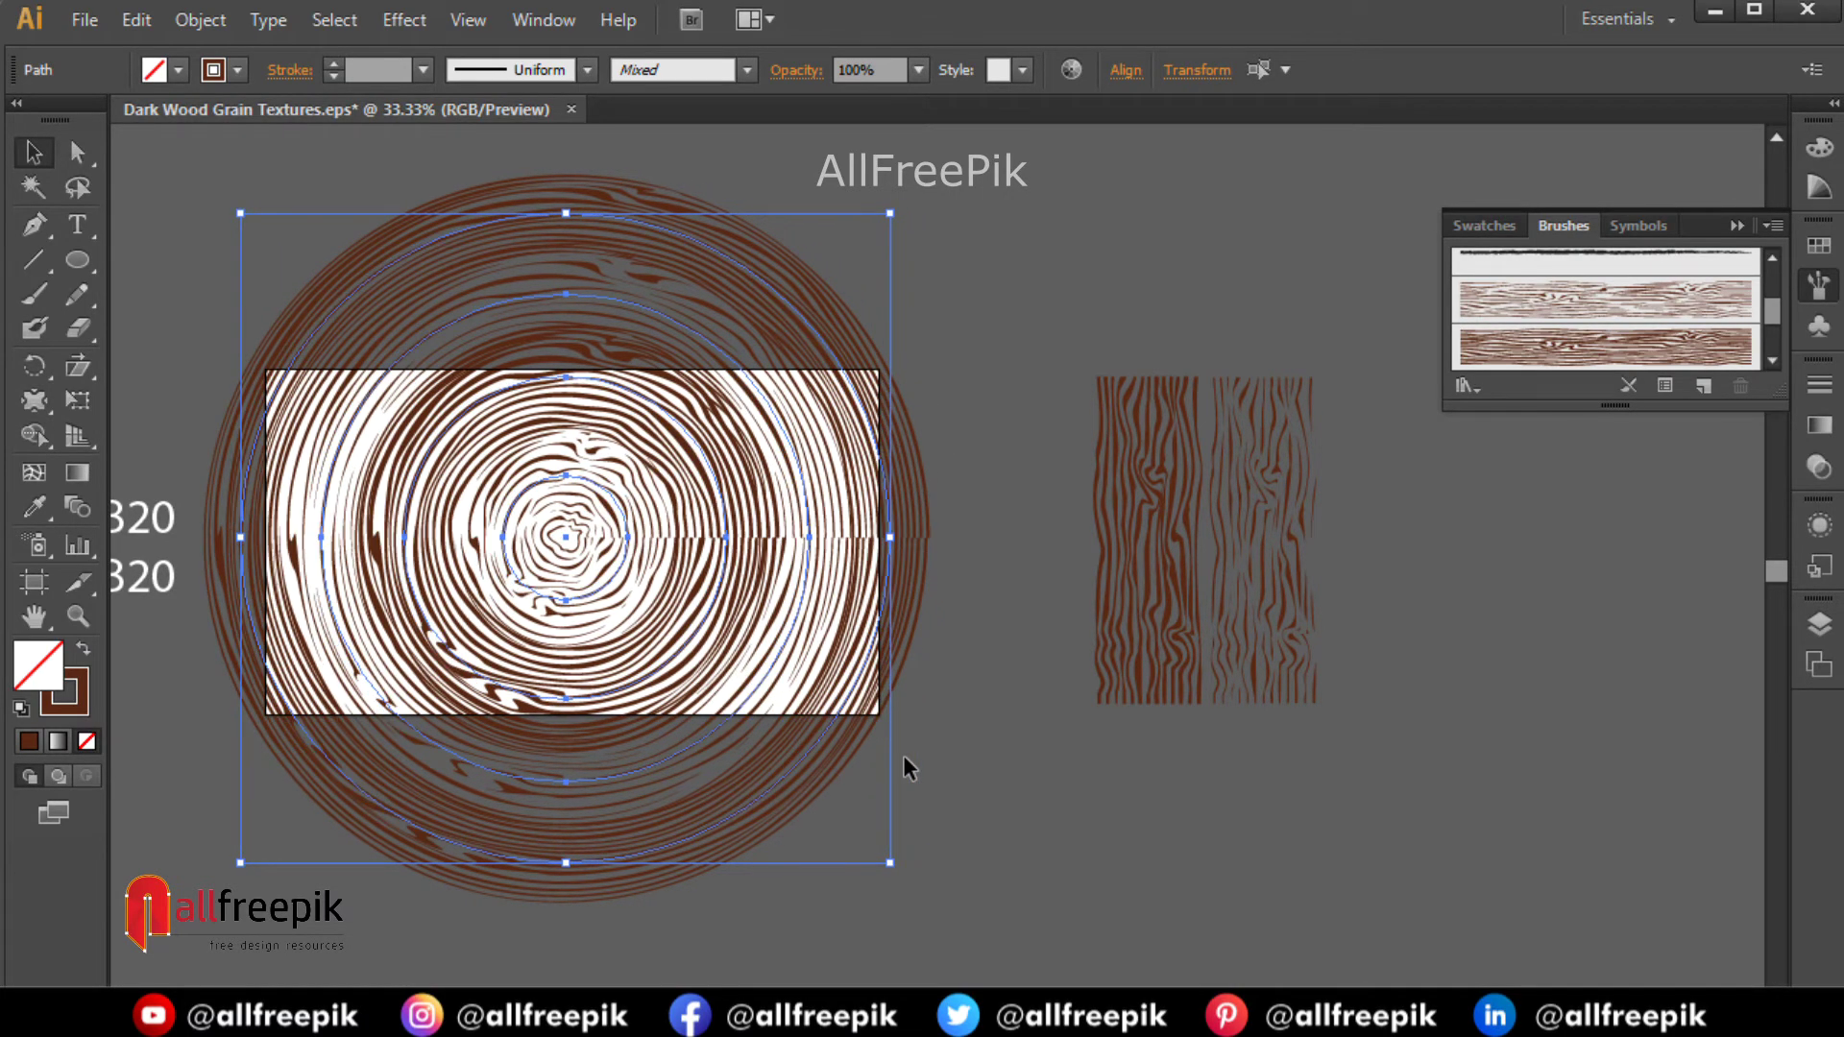
{"action": "left_click", "coordinate": [199, 19]}
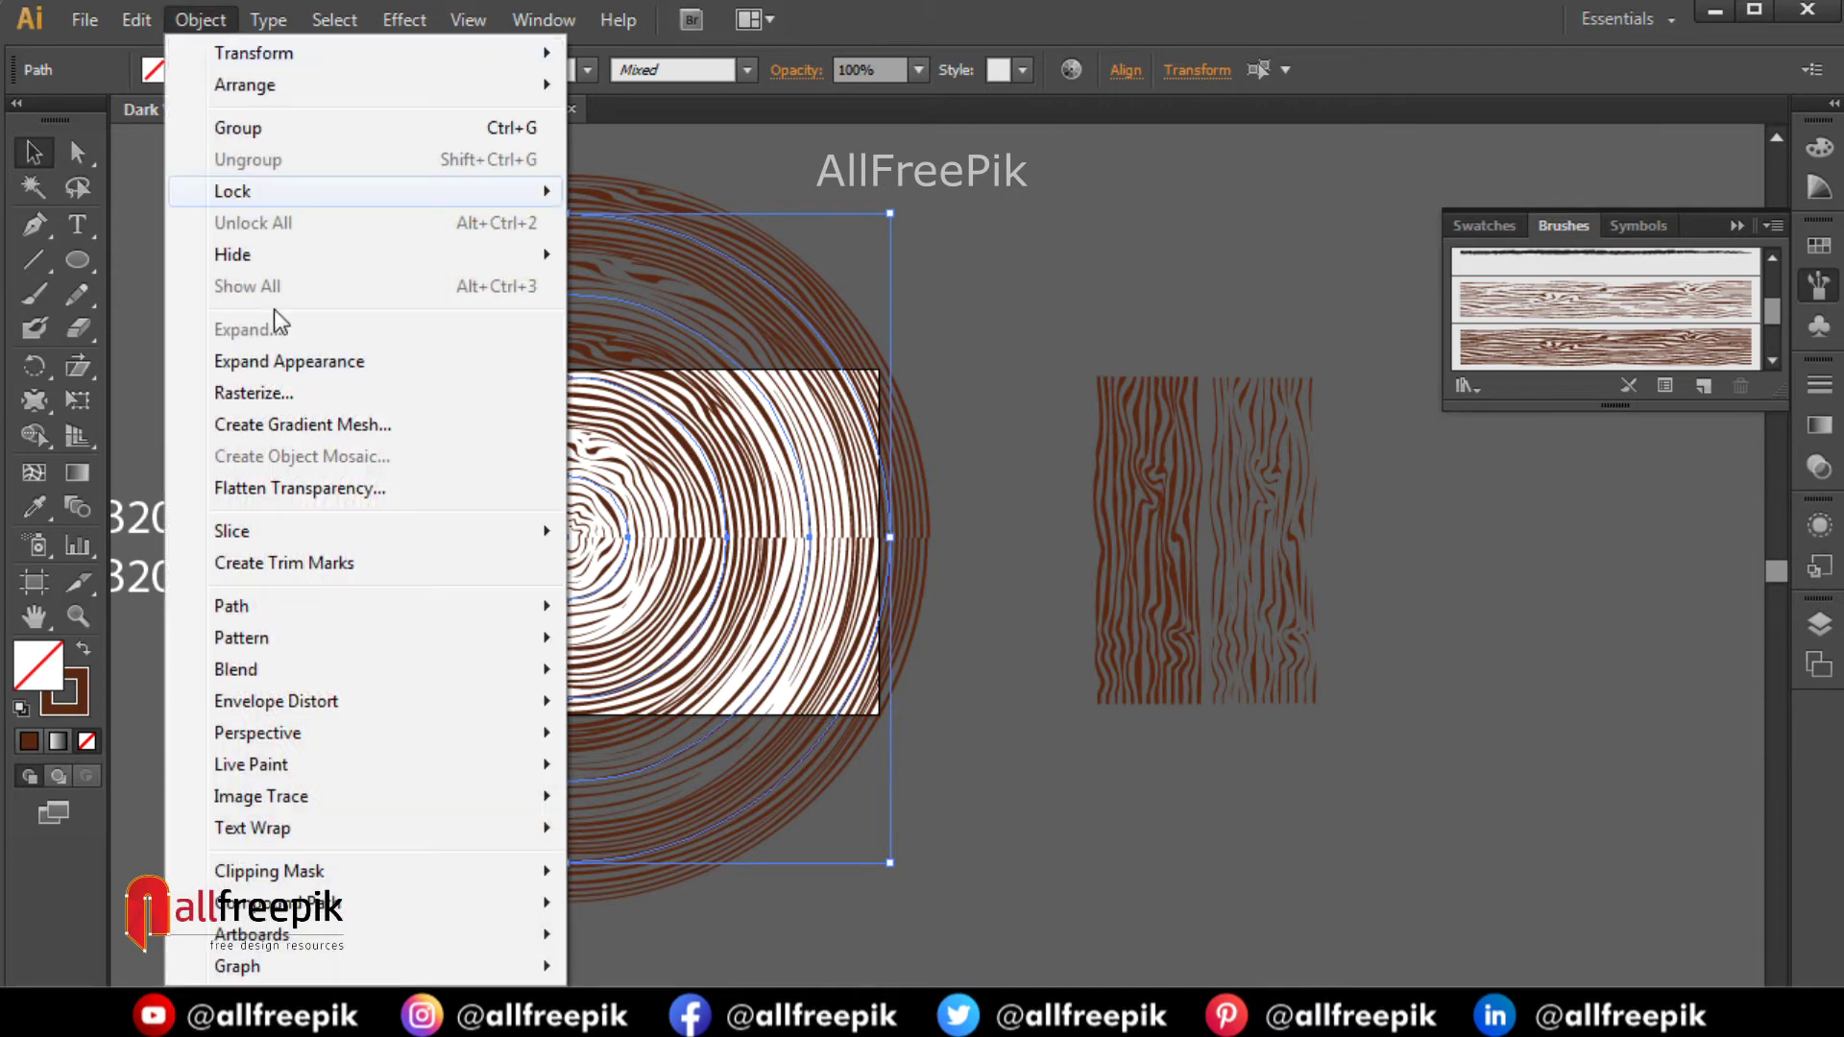
{"action": "left_click", "coordinate": [294, 360]}
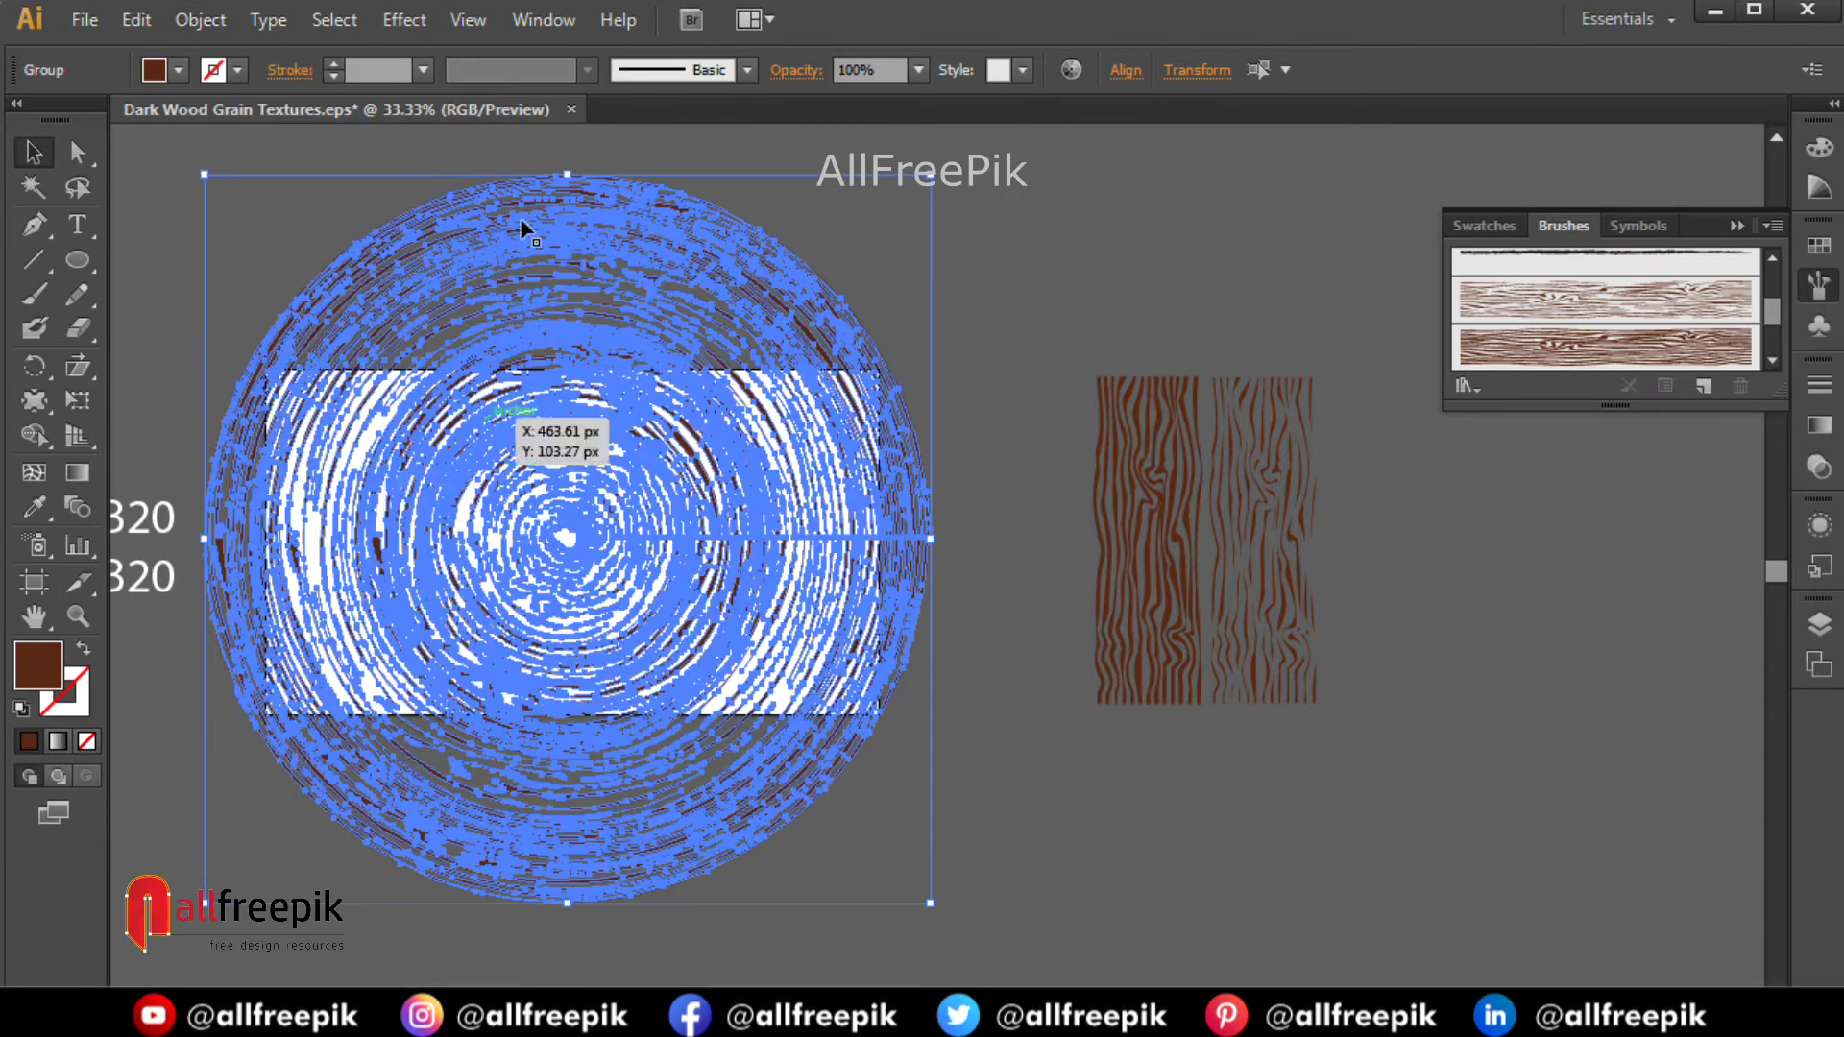
Squash and enlarge the expanded rings into a wide ellipse centred over the artboard and covering it completely.
{"action": "left_click_drag", "start_coordinate": [568, 176], "coordinate": [587, 236]}
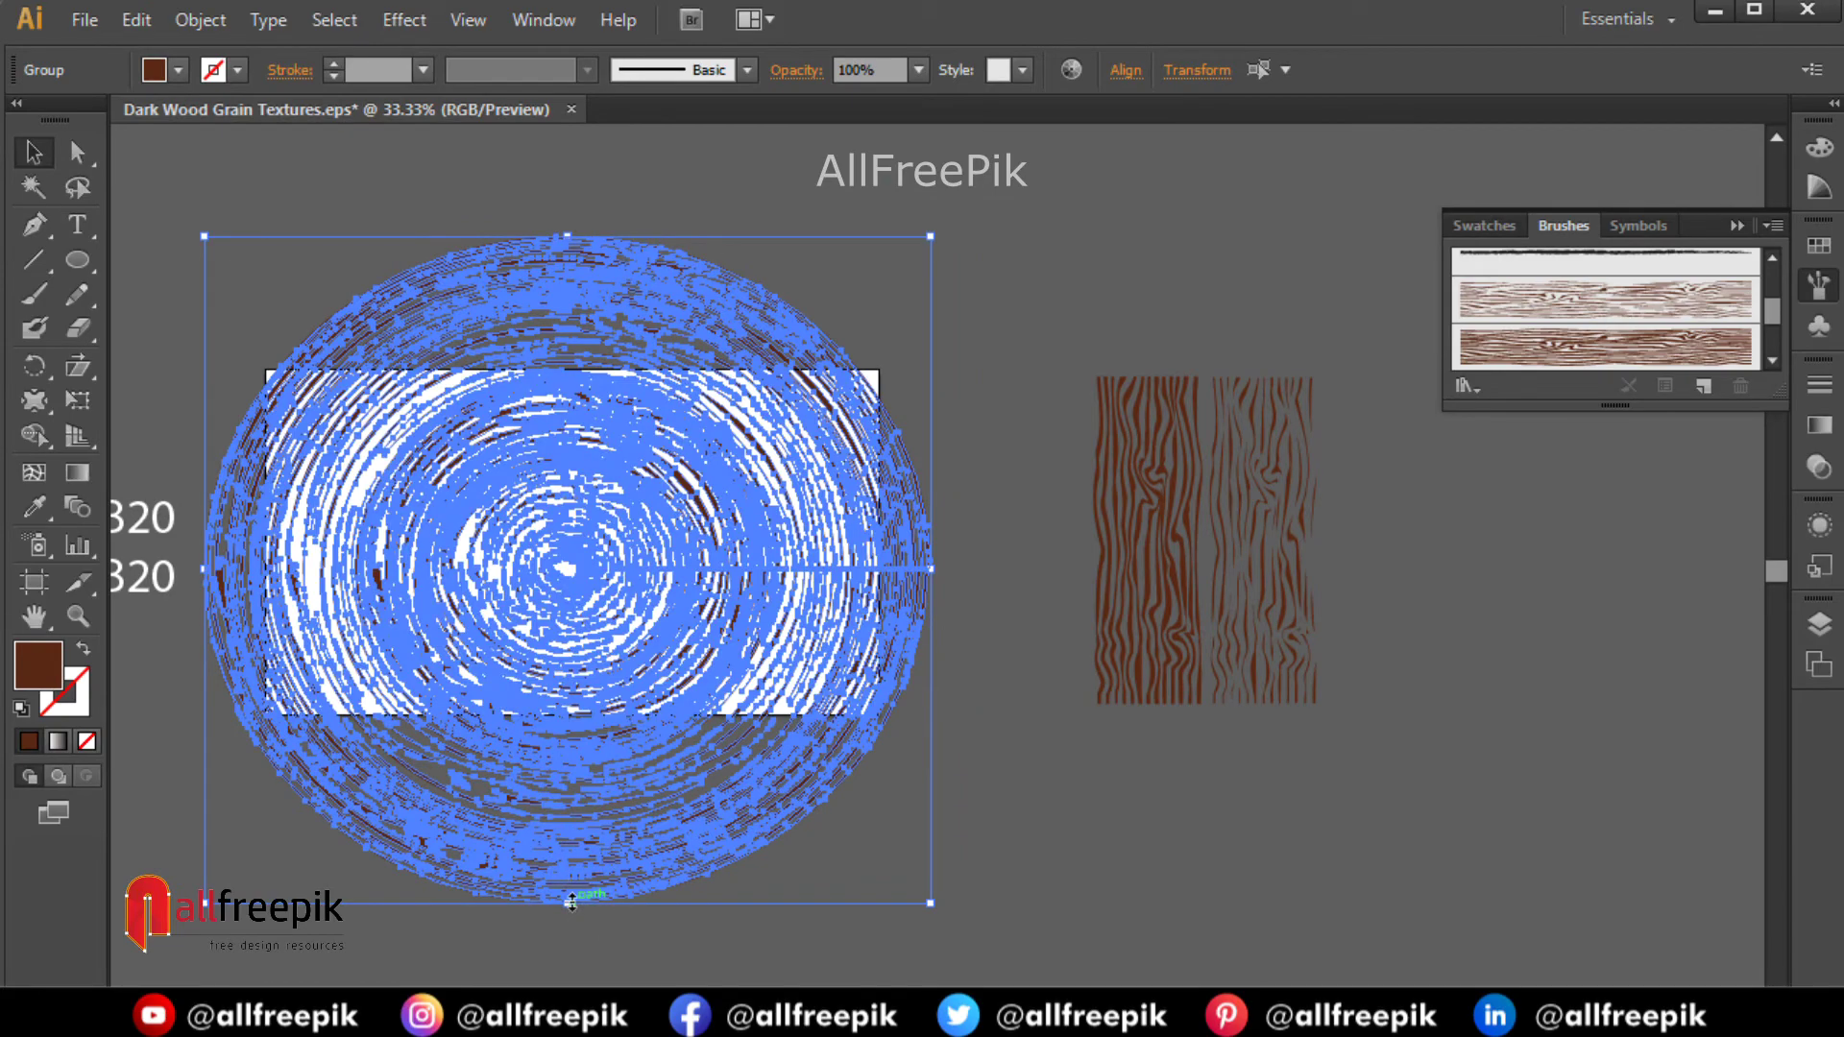
{"action": "left_click_drag", "start_coordinate": [571, 903], "coordinate": [589, 790]}
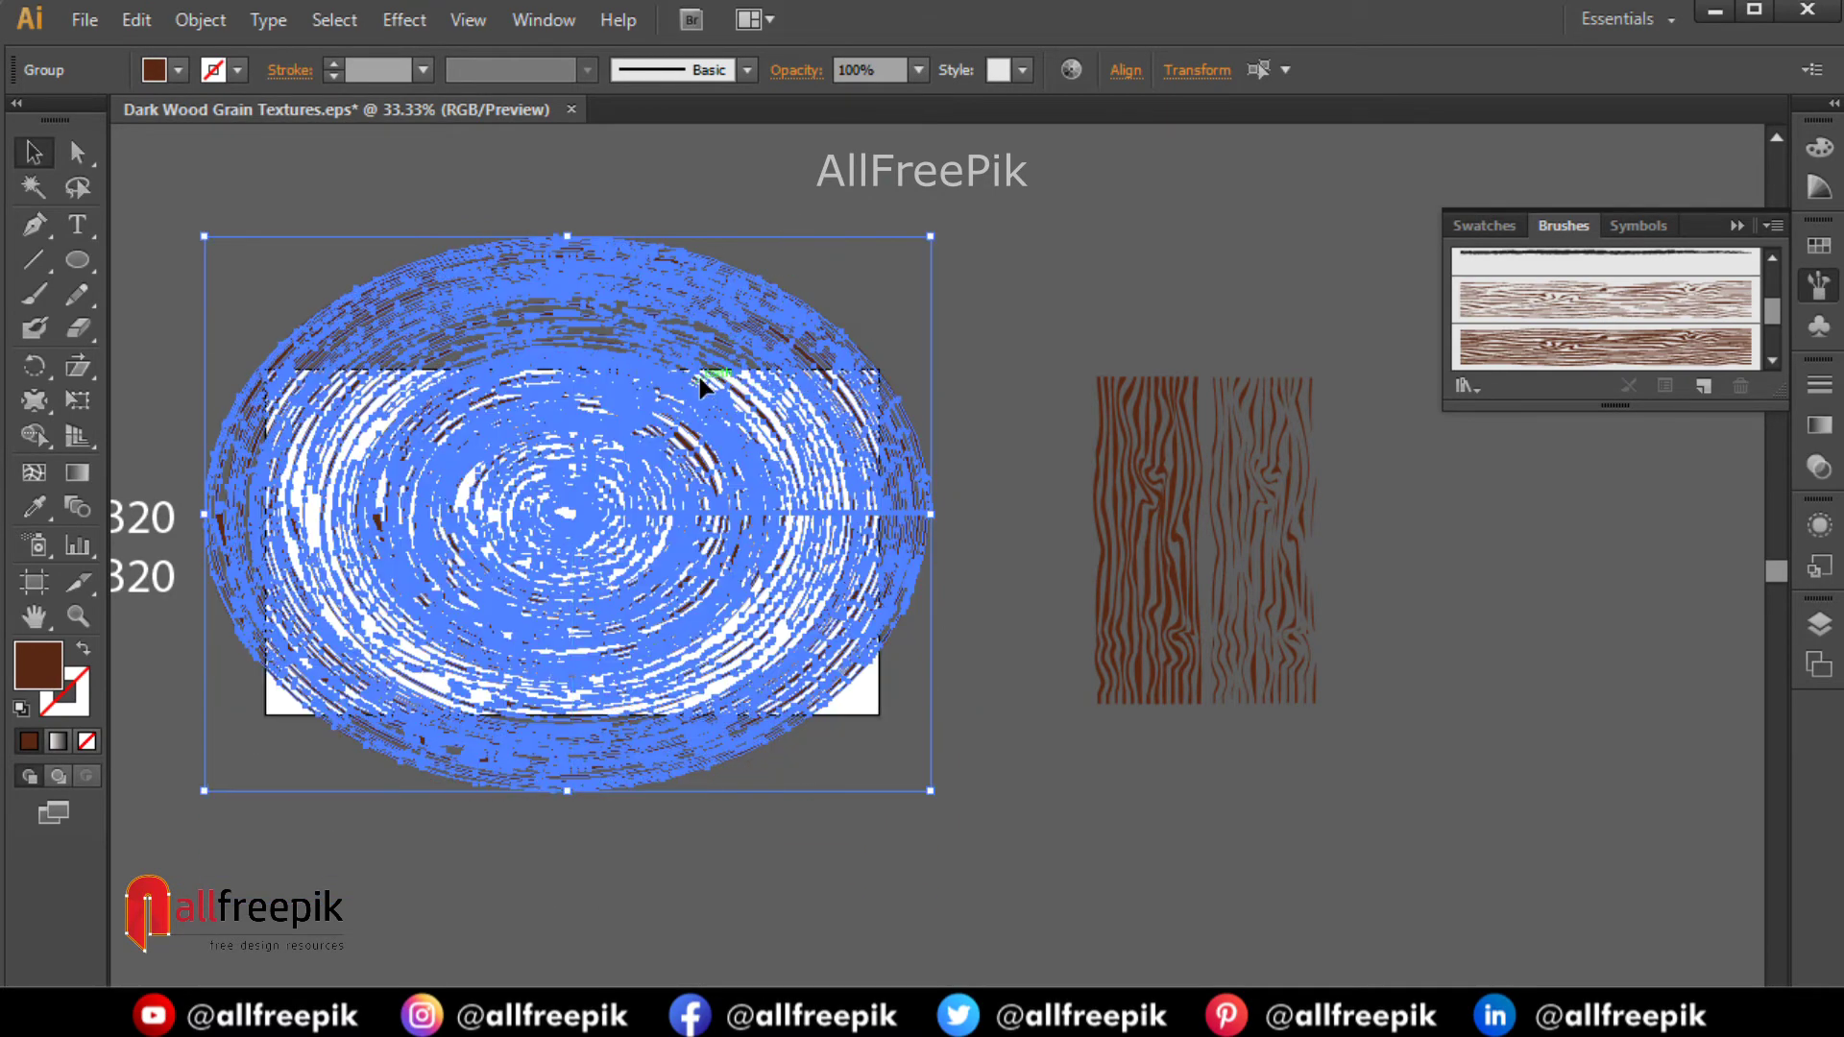
{"action": "left_click_drag", "start_coordinate": [702, 381], "coordinate": [705, 411]}
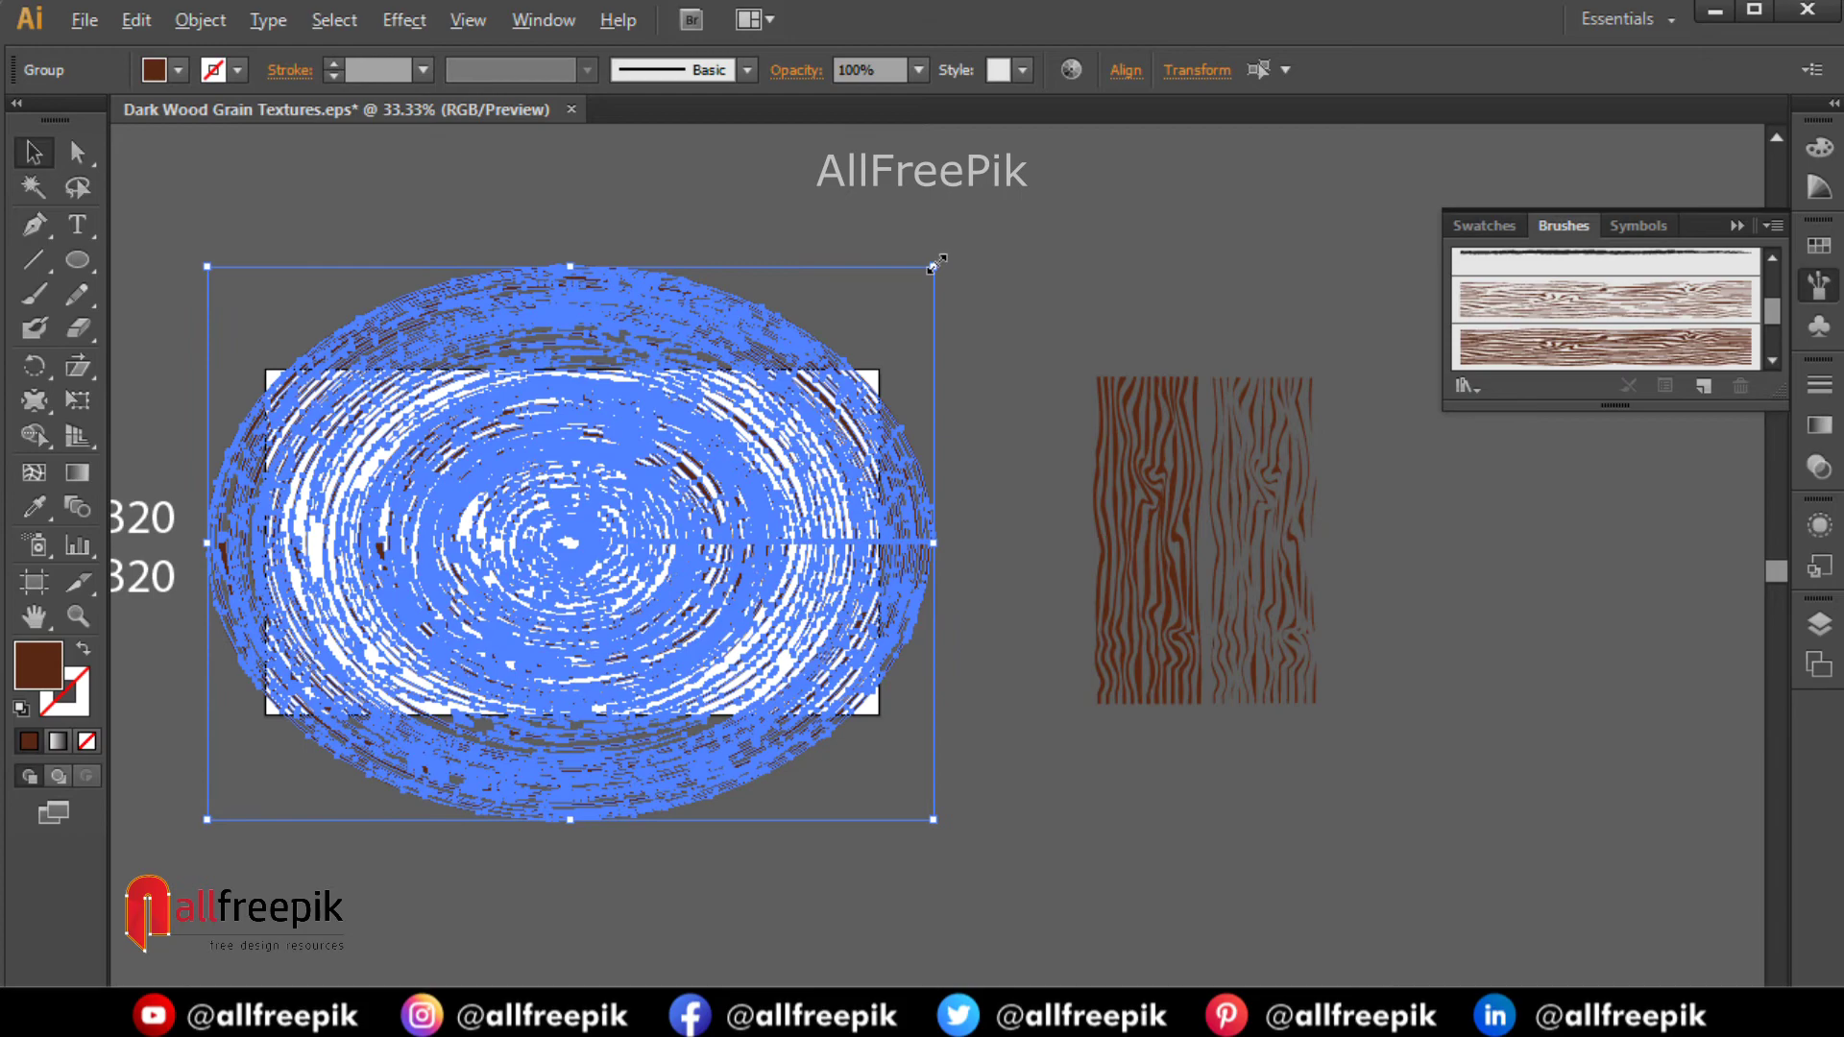
{"action": "left_click_drag", "start_coordinate": [940, 259], "coordinate": [1021, 214]}
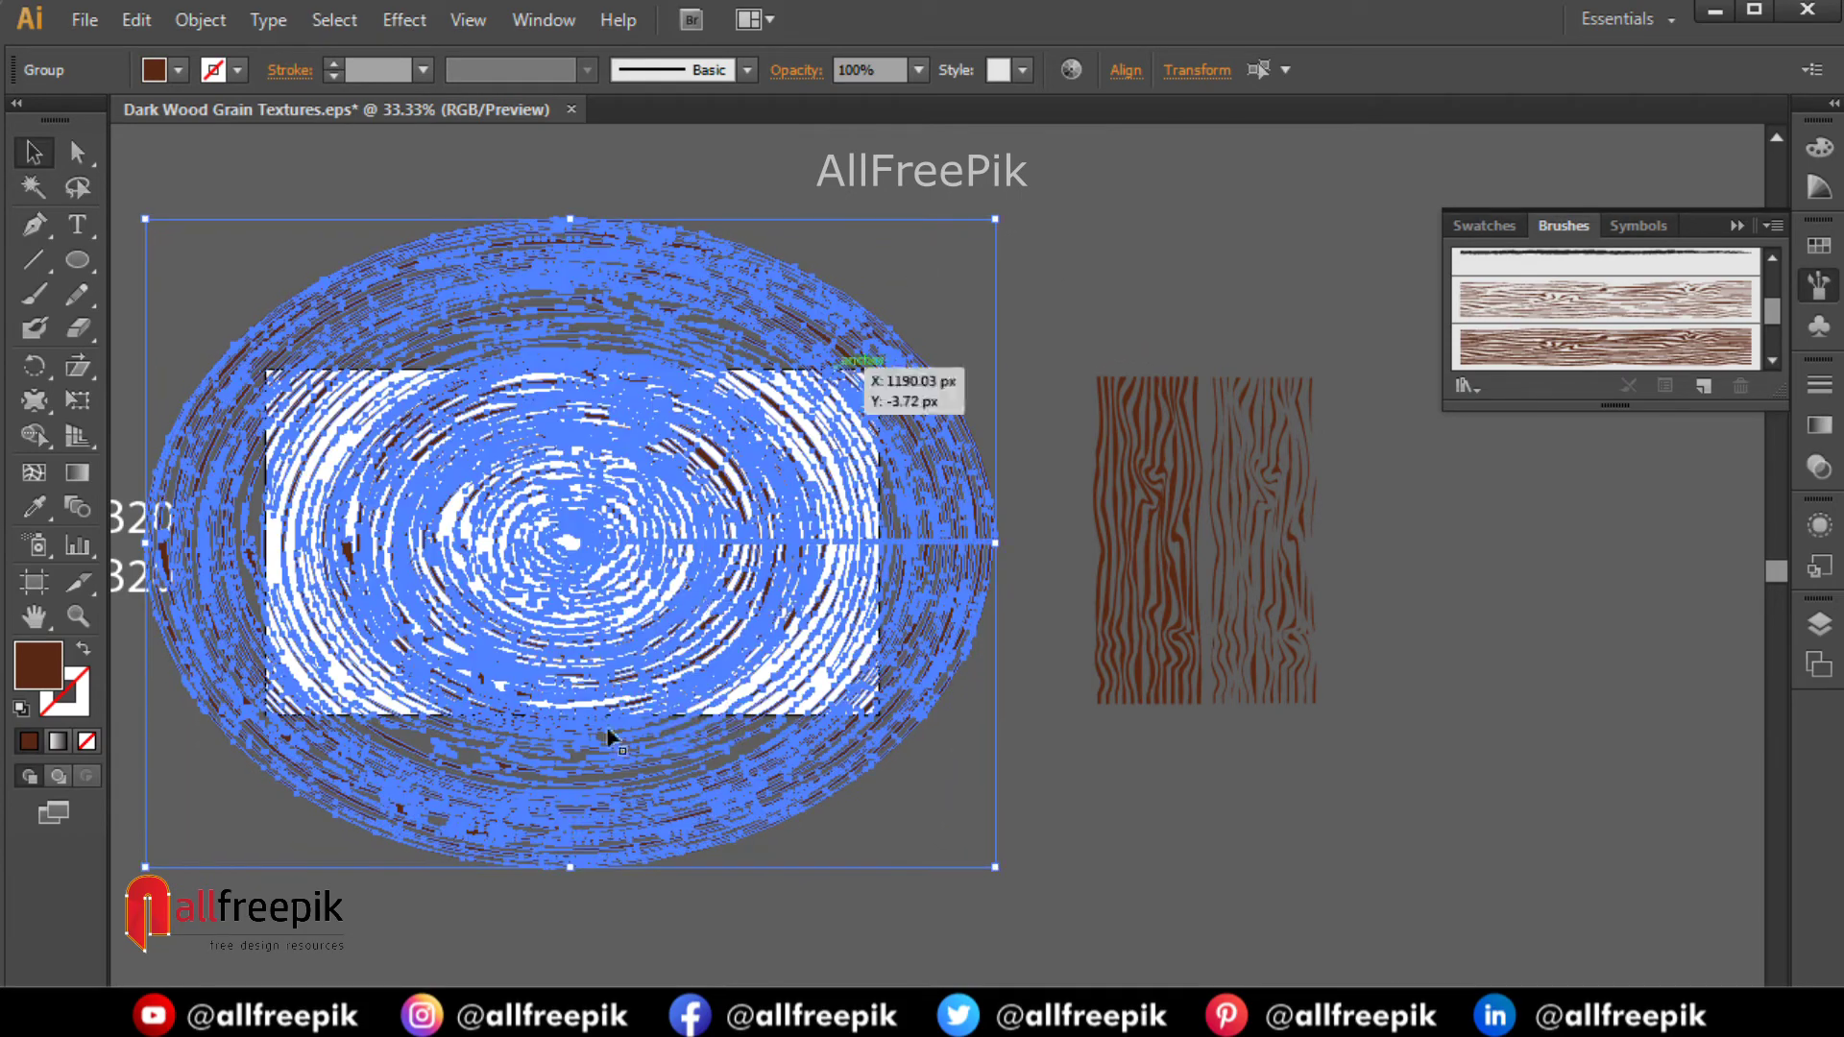
{"action": "left_click_drag", "start_coordinate": [573, 870], "coordinate": [577, 822]}
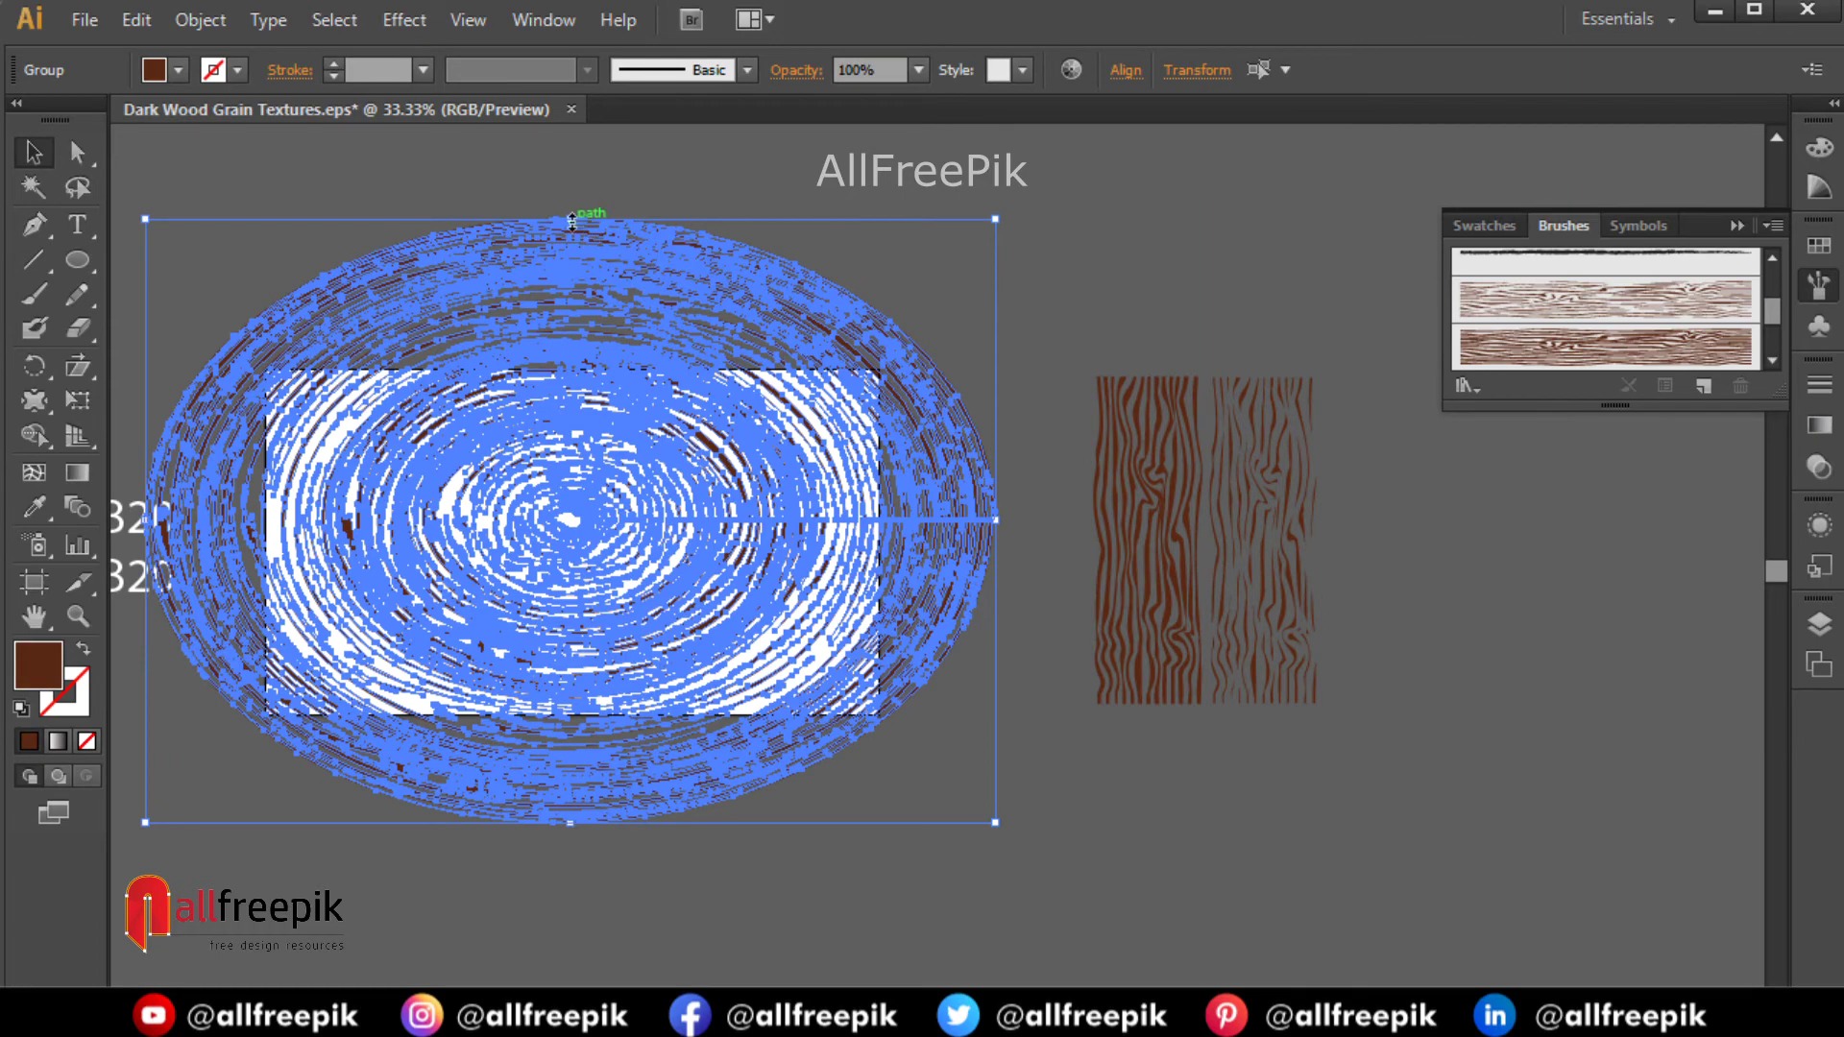
{"action": "left_click_drag", "start_coordinate": [572, 220], "coordinate": [594, 272]}
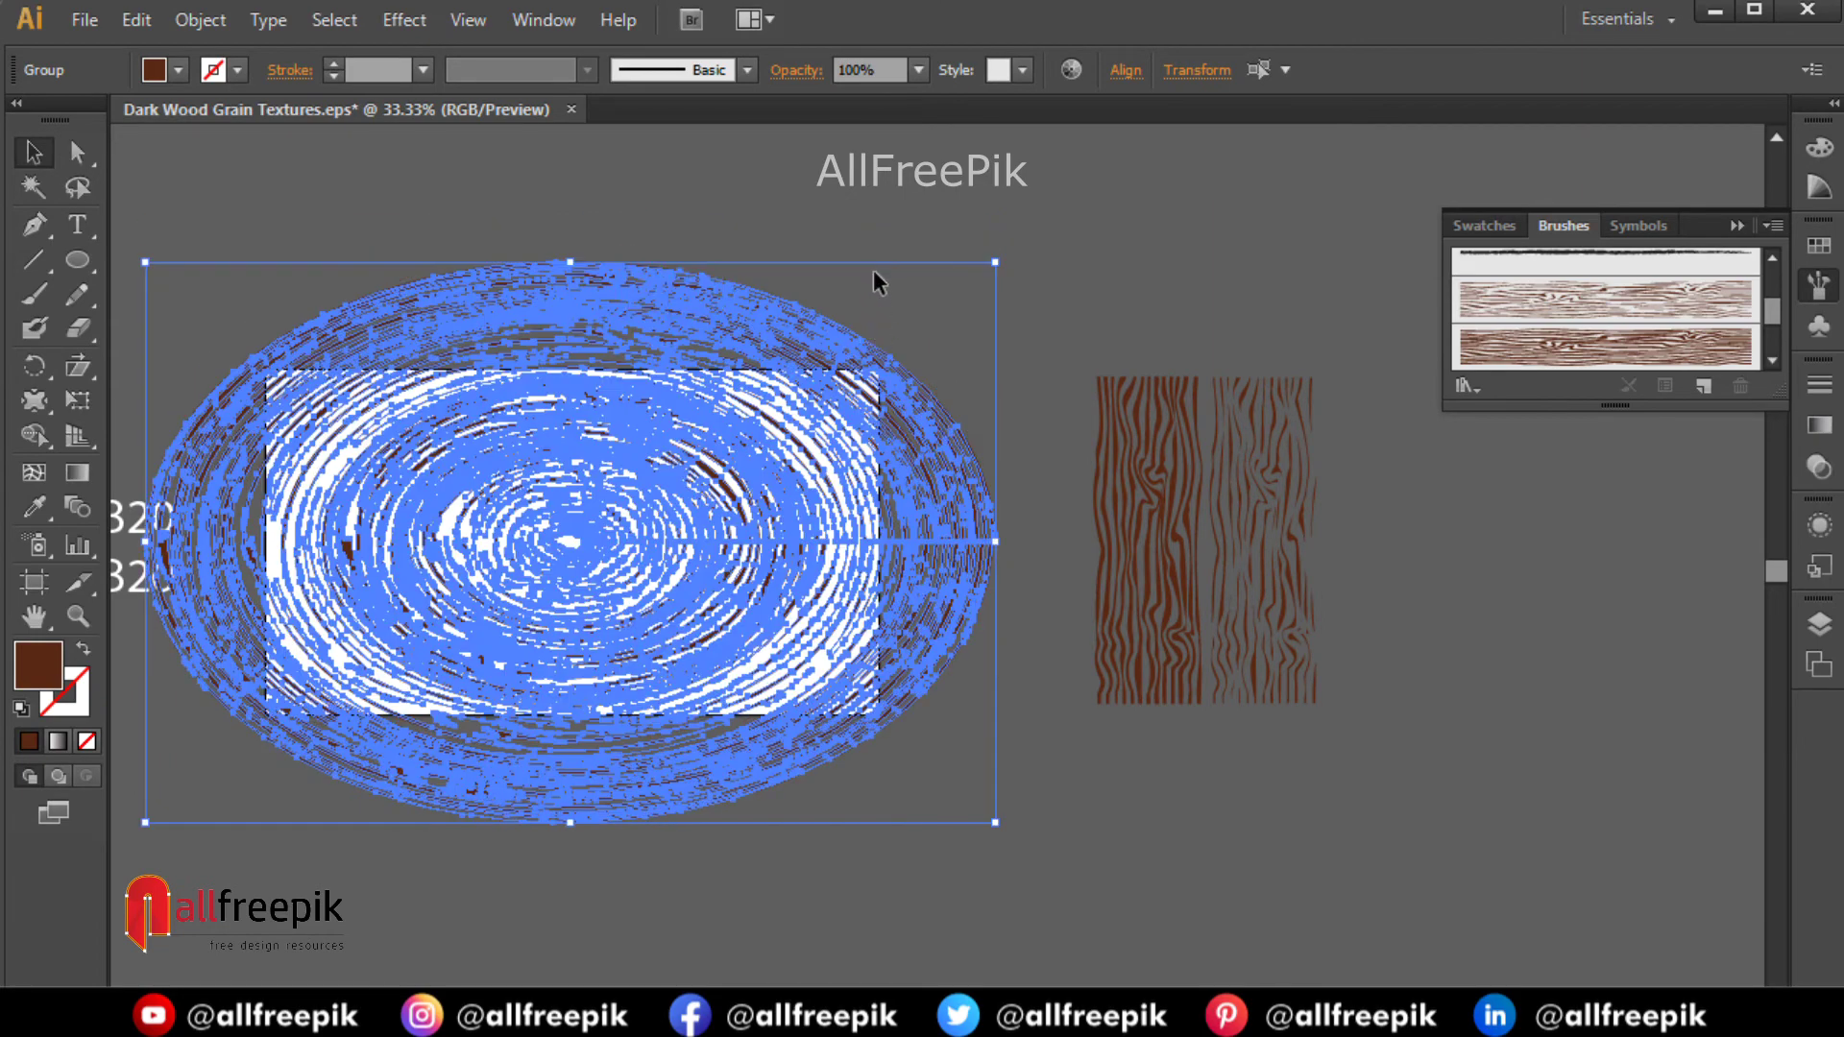
{"action": "left_click", "coordinate": [870, 267]}
Draw a rectangle covering the artboard and fill it with the dark brown R75 G30 B20 sampled from the reference swatch.
{"action": "mouse_move", "coordinate": [699, 296]}
{"action": "left_mouse_down"}
{"action": "mouse_move", "coordinate": [828, 280]}
{"action": "mouse_move", "coordinate": [671, 279]}
{"action": "left_mouse_up"}
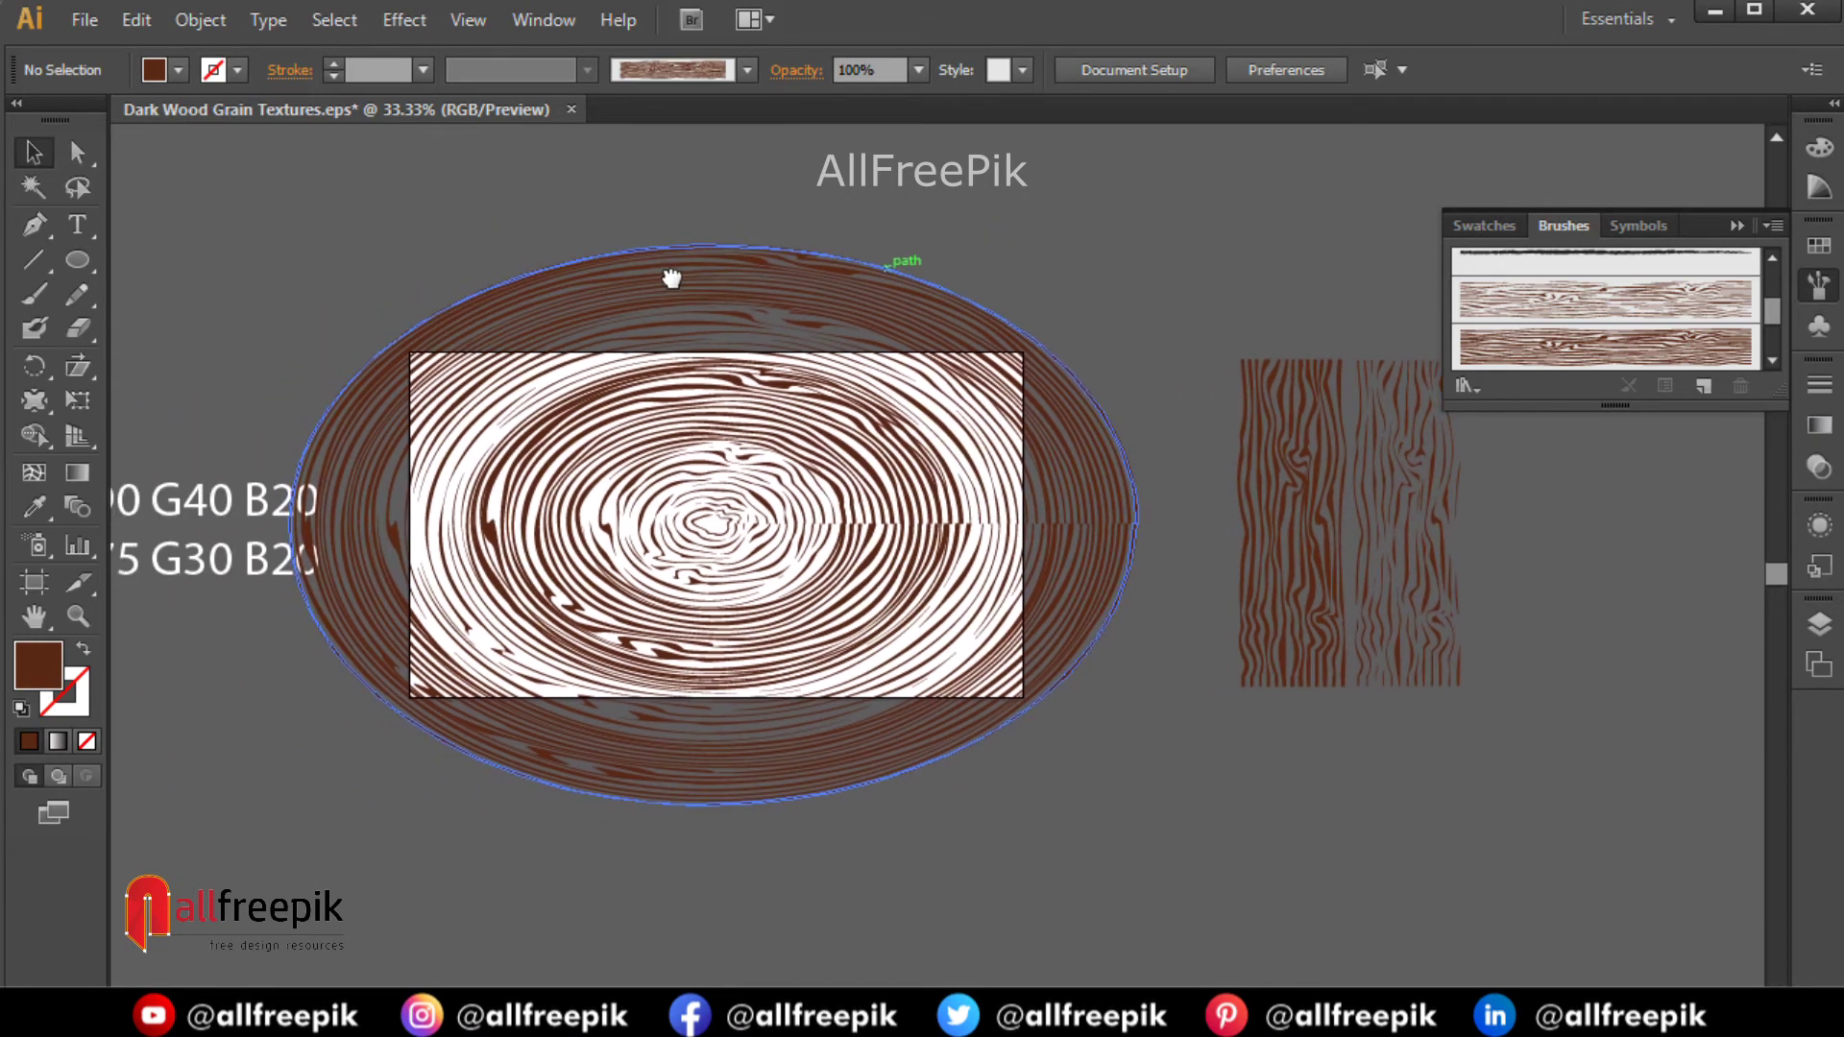
{"action": "left_click_drag", "start_coordinate": [86, 261], "coordinate": [165, 256]}
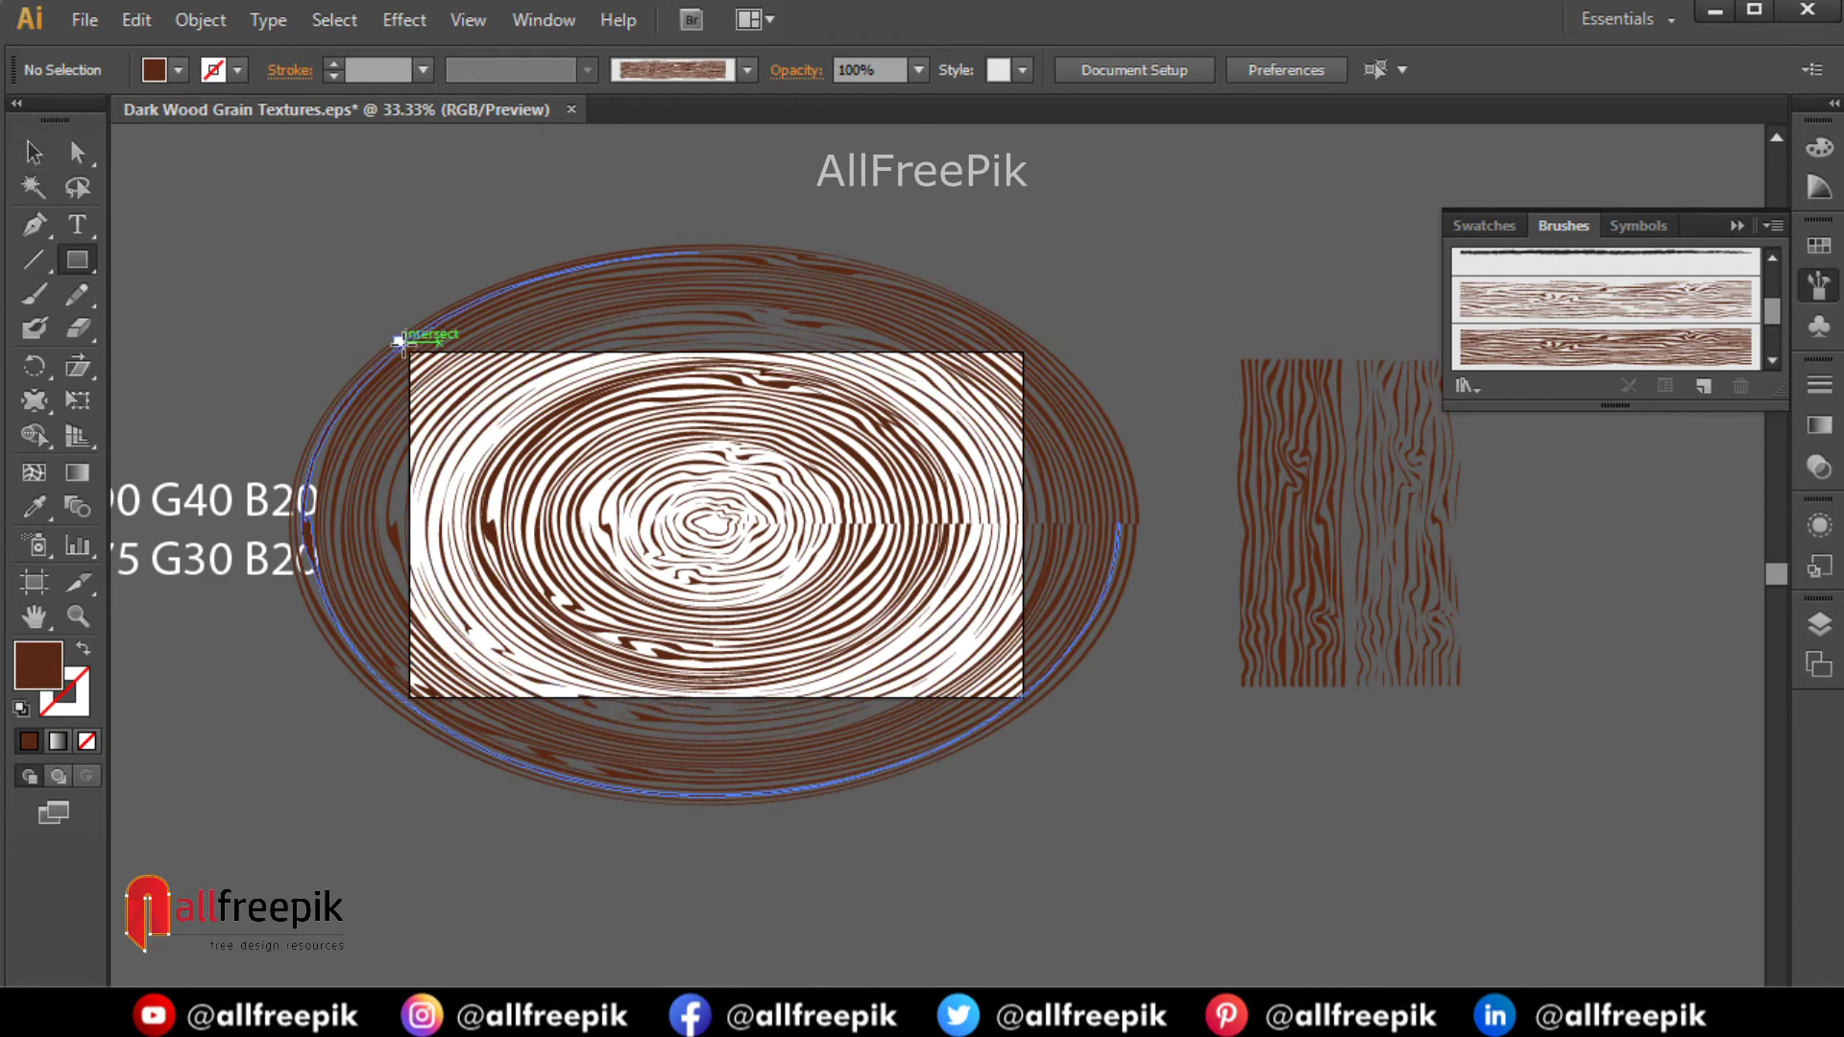
{"action": "left_click_drag", "start_coordinate": [411, 353], "coordinate": [1030, 699]}
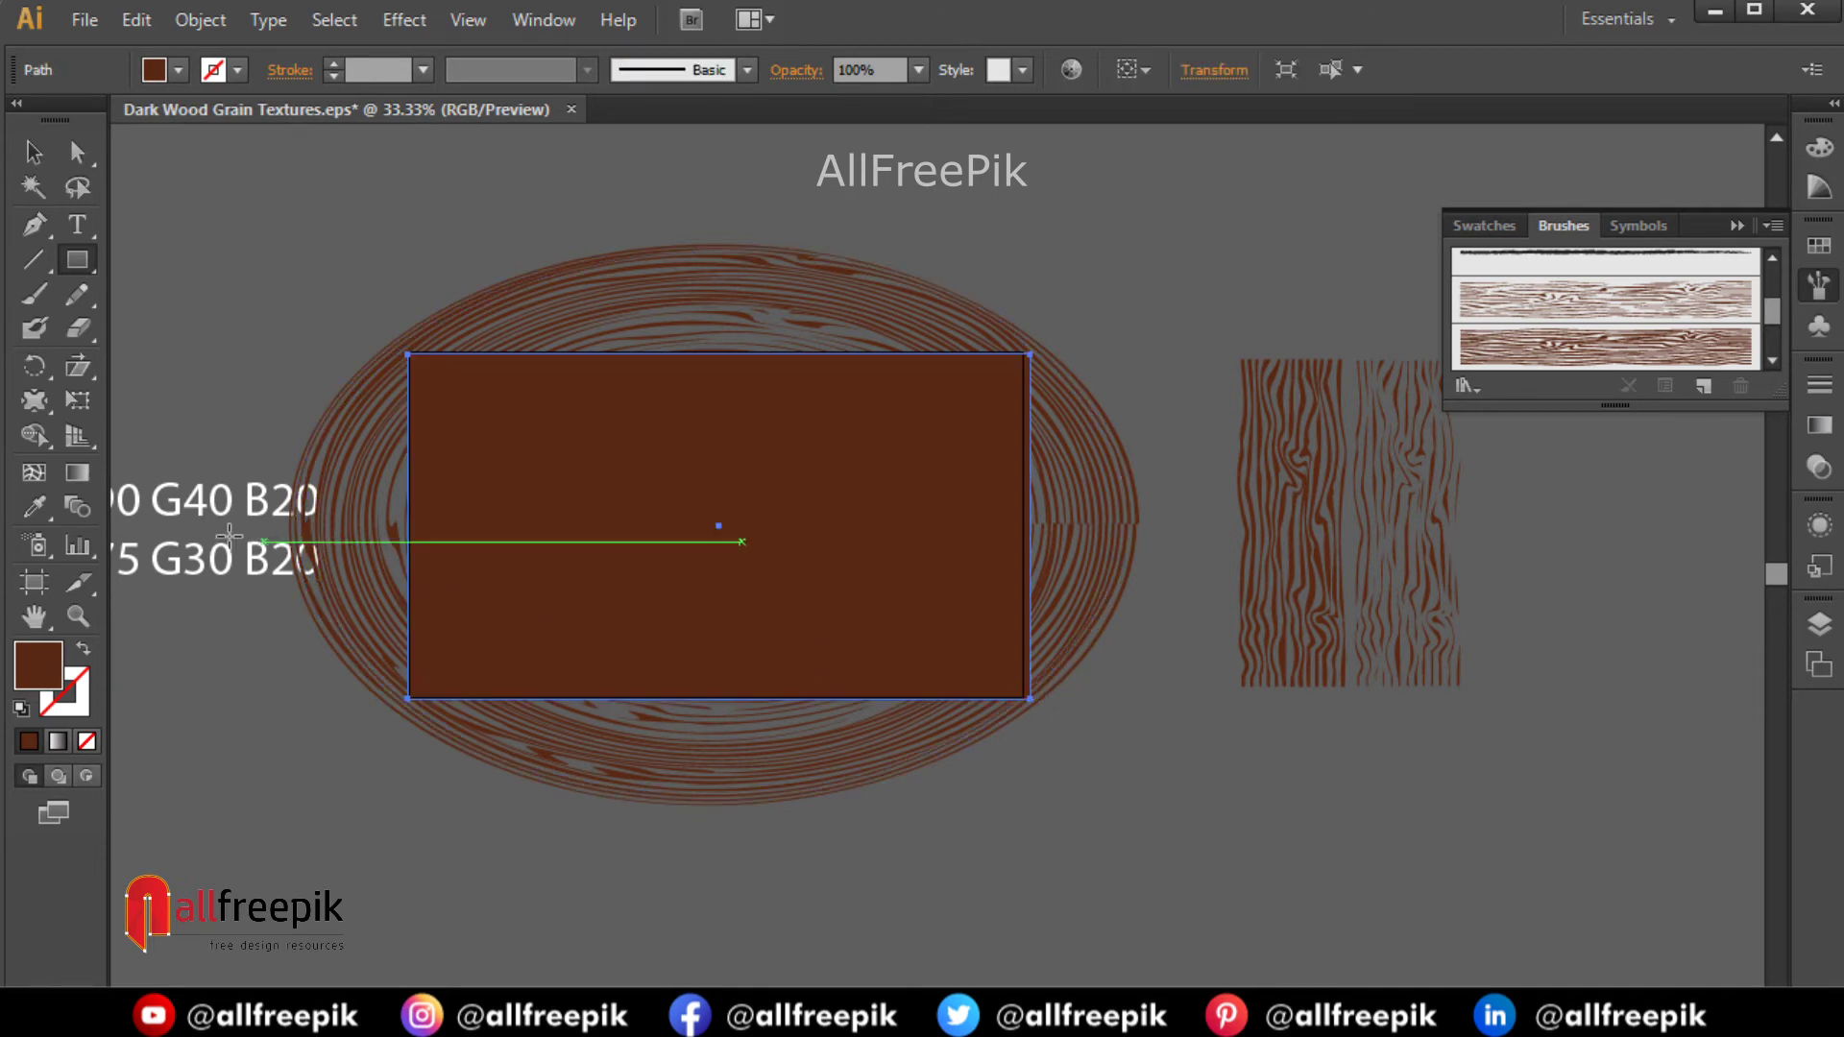
{"action": "left_click", "coordinate": [44, 504]}
{"action": "left_click_drag", "start_coordinate": [337, 496], "coordinate": [501, 487]}
{"action": "left_click", "coordinate": [182, 553]}
{"action": "left_click", "coordinate": [35, 153]}
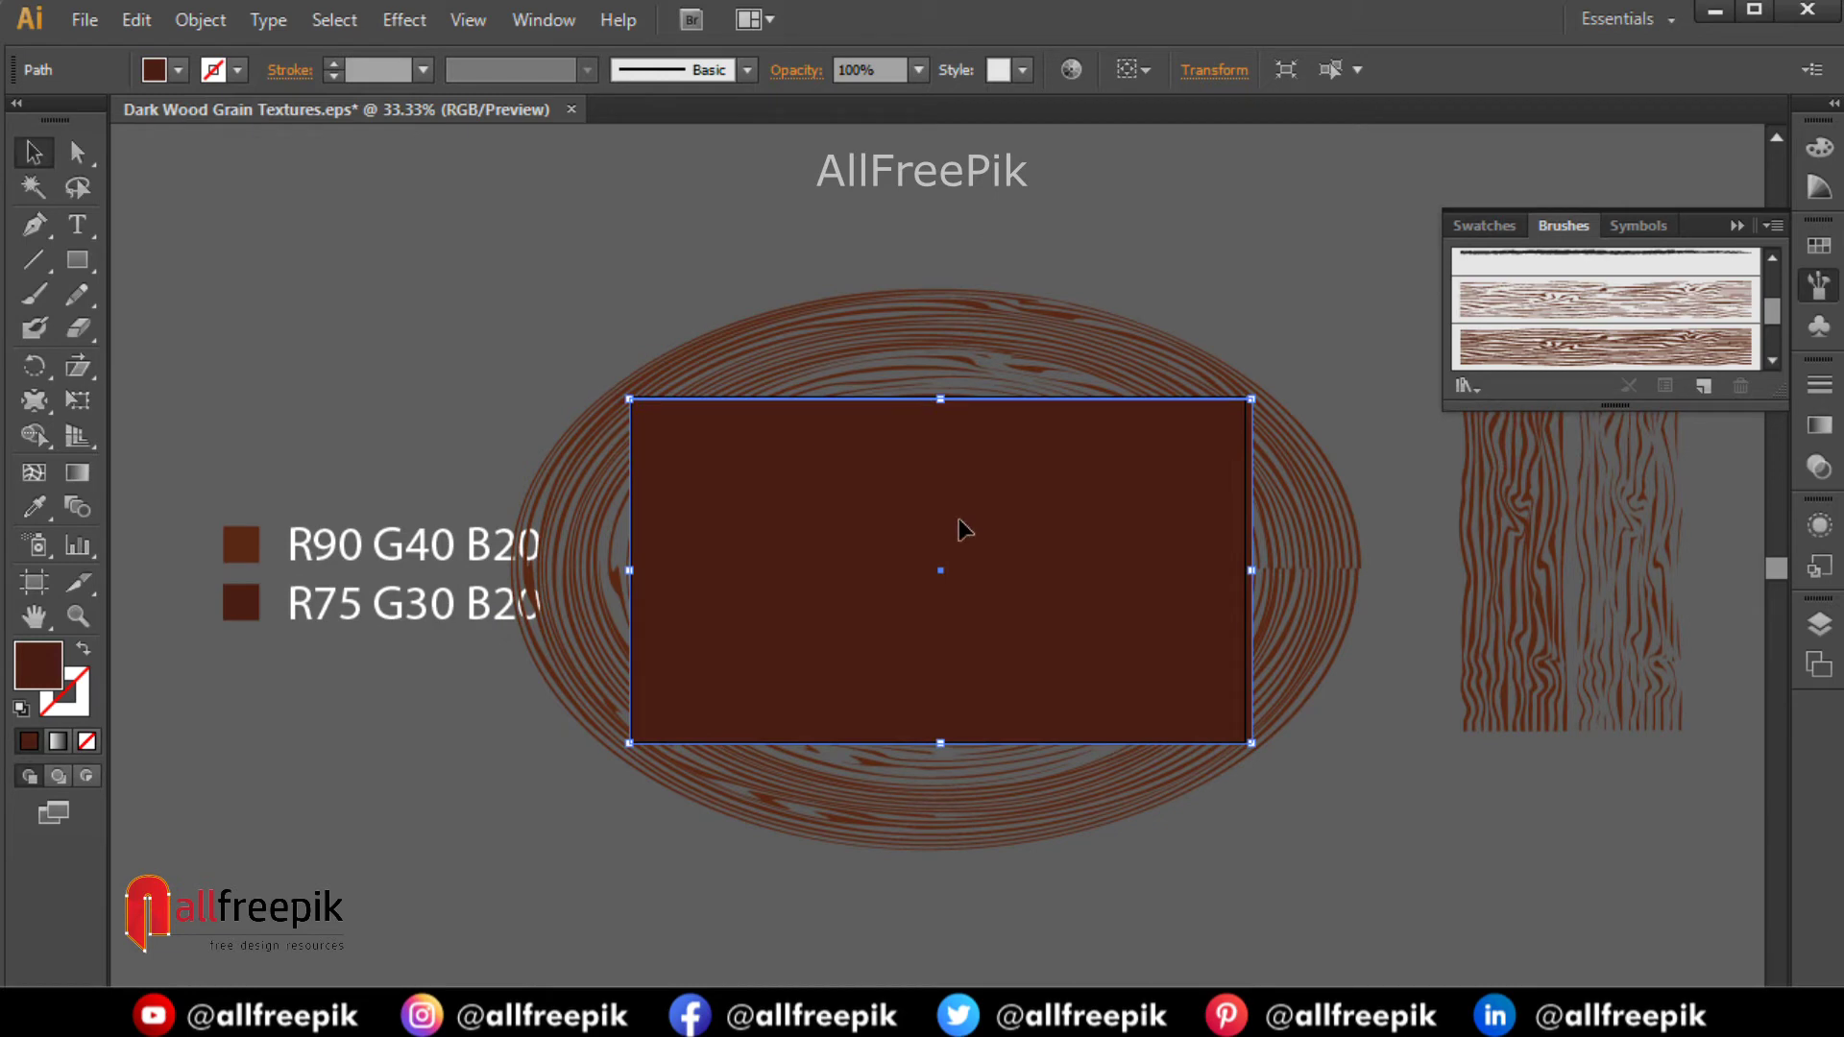
Move the dark brown rectangle below the artboard and group the expanded wood grain rings.
{"action": "left_click_drag", "start_coordinate": [964, 528], "coordinate": [1025, 981]}
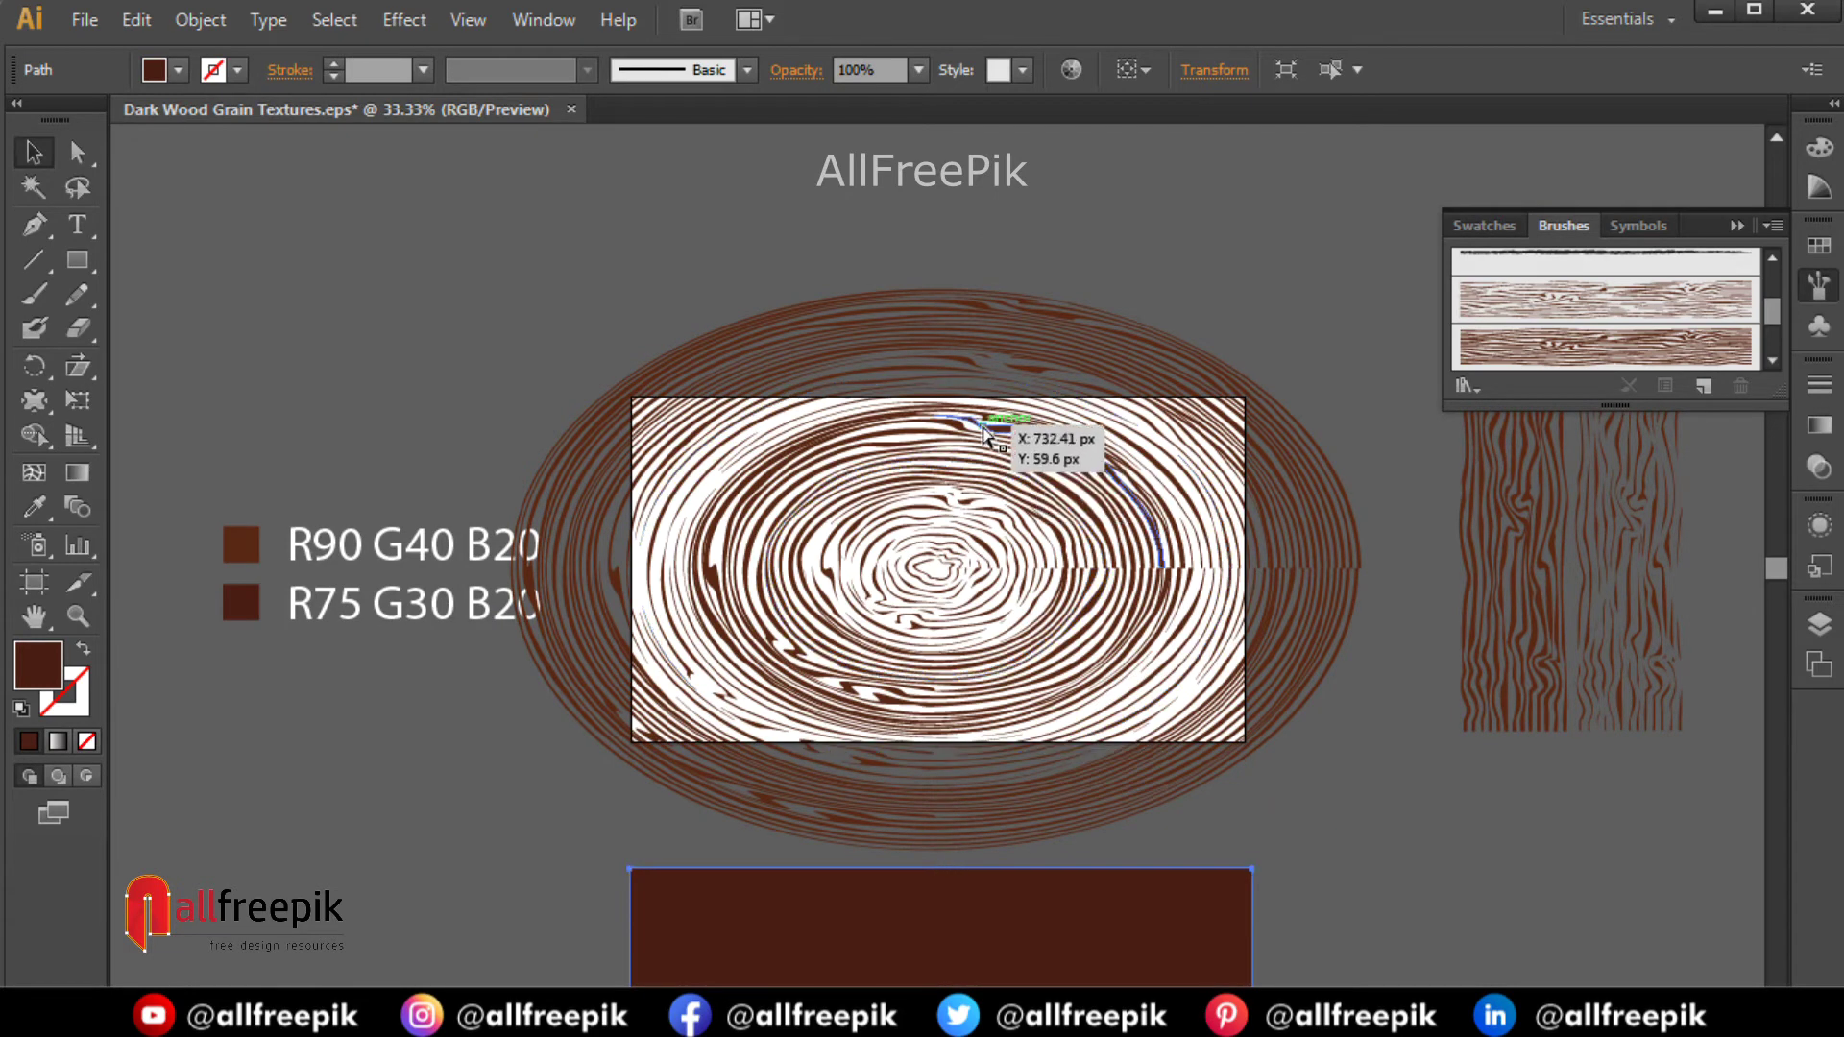
{"action": "left_click", "coordinate": [1091, 782]}
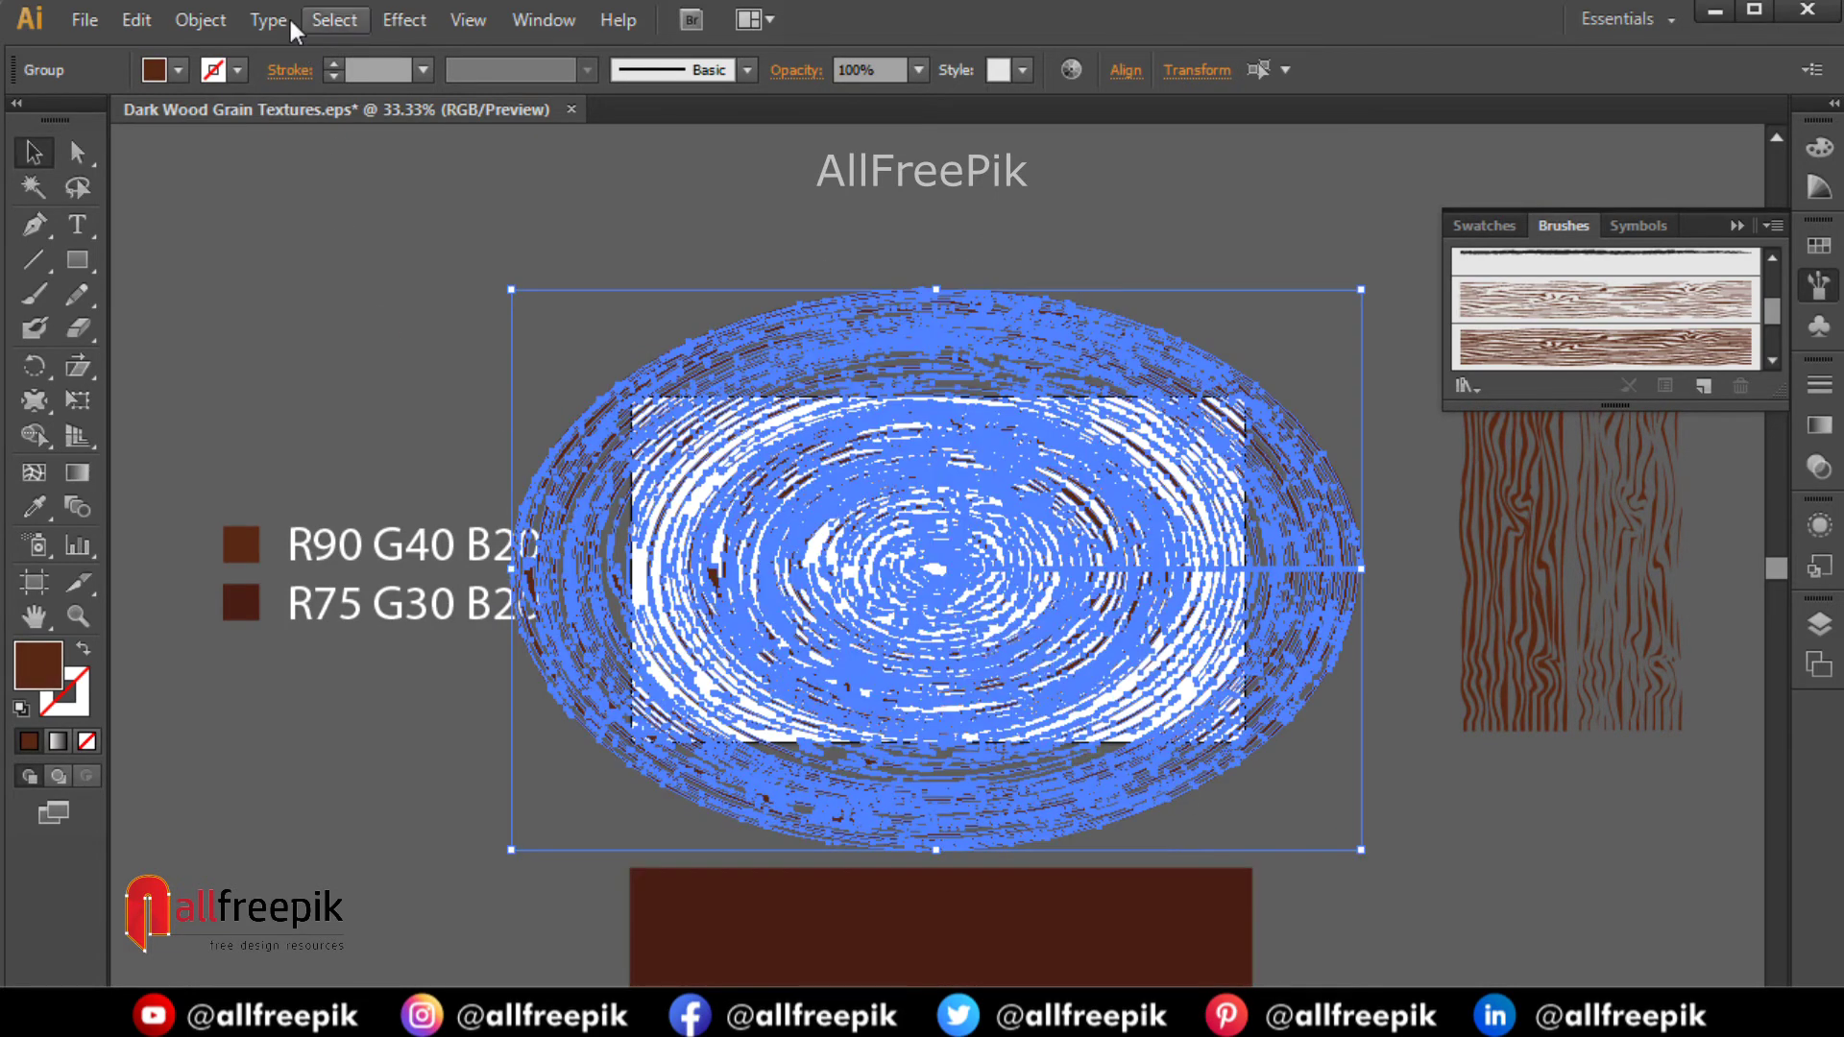
{"action": "left_click", "coordinate": [200, 19]}
{"action": "left_click", "coordinate": [253, 137]}
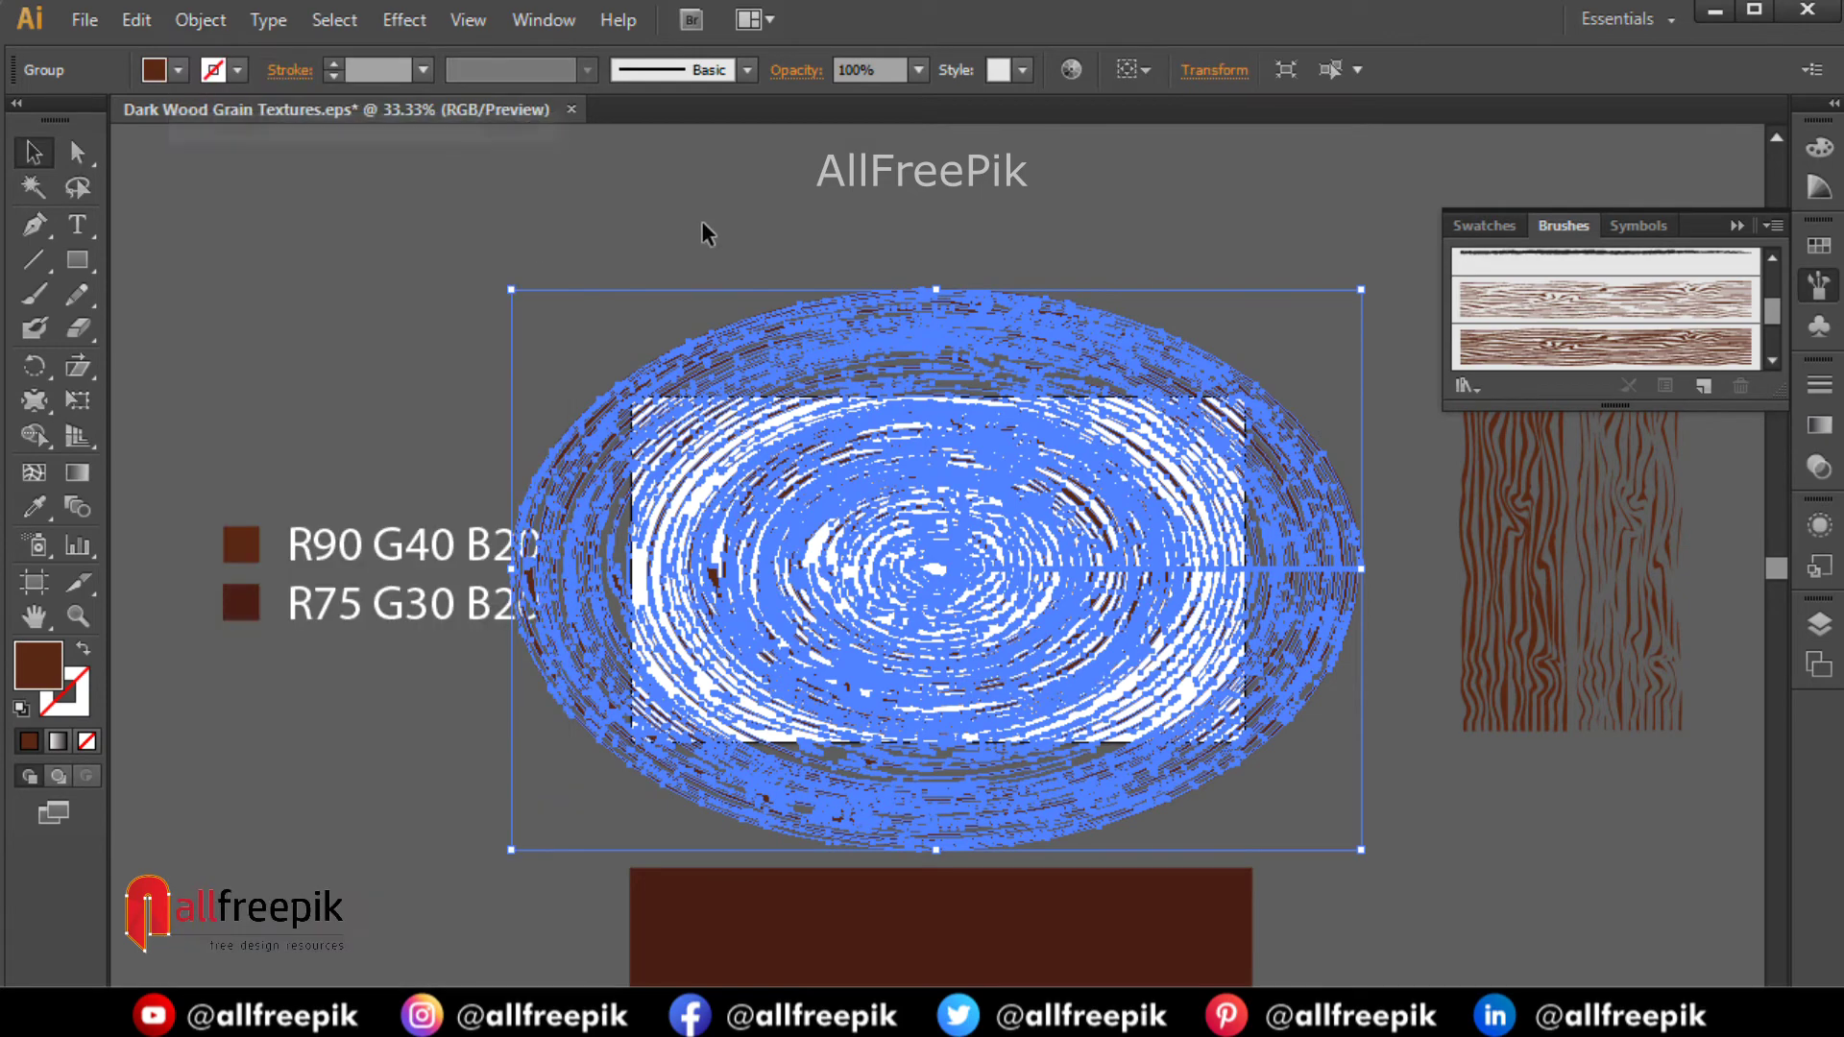
{"action": "left_click", "coordinate": [703, 225]}
{"action": "left_click_drag", "start_coordinate": [1003, 674], "coordinate": [812, 544]}
{"action": "left_click", "coordinate": [864, 811]}
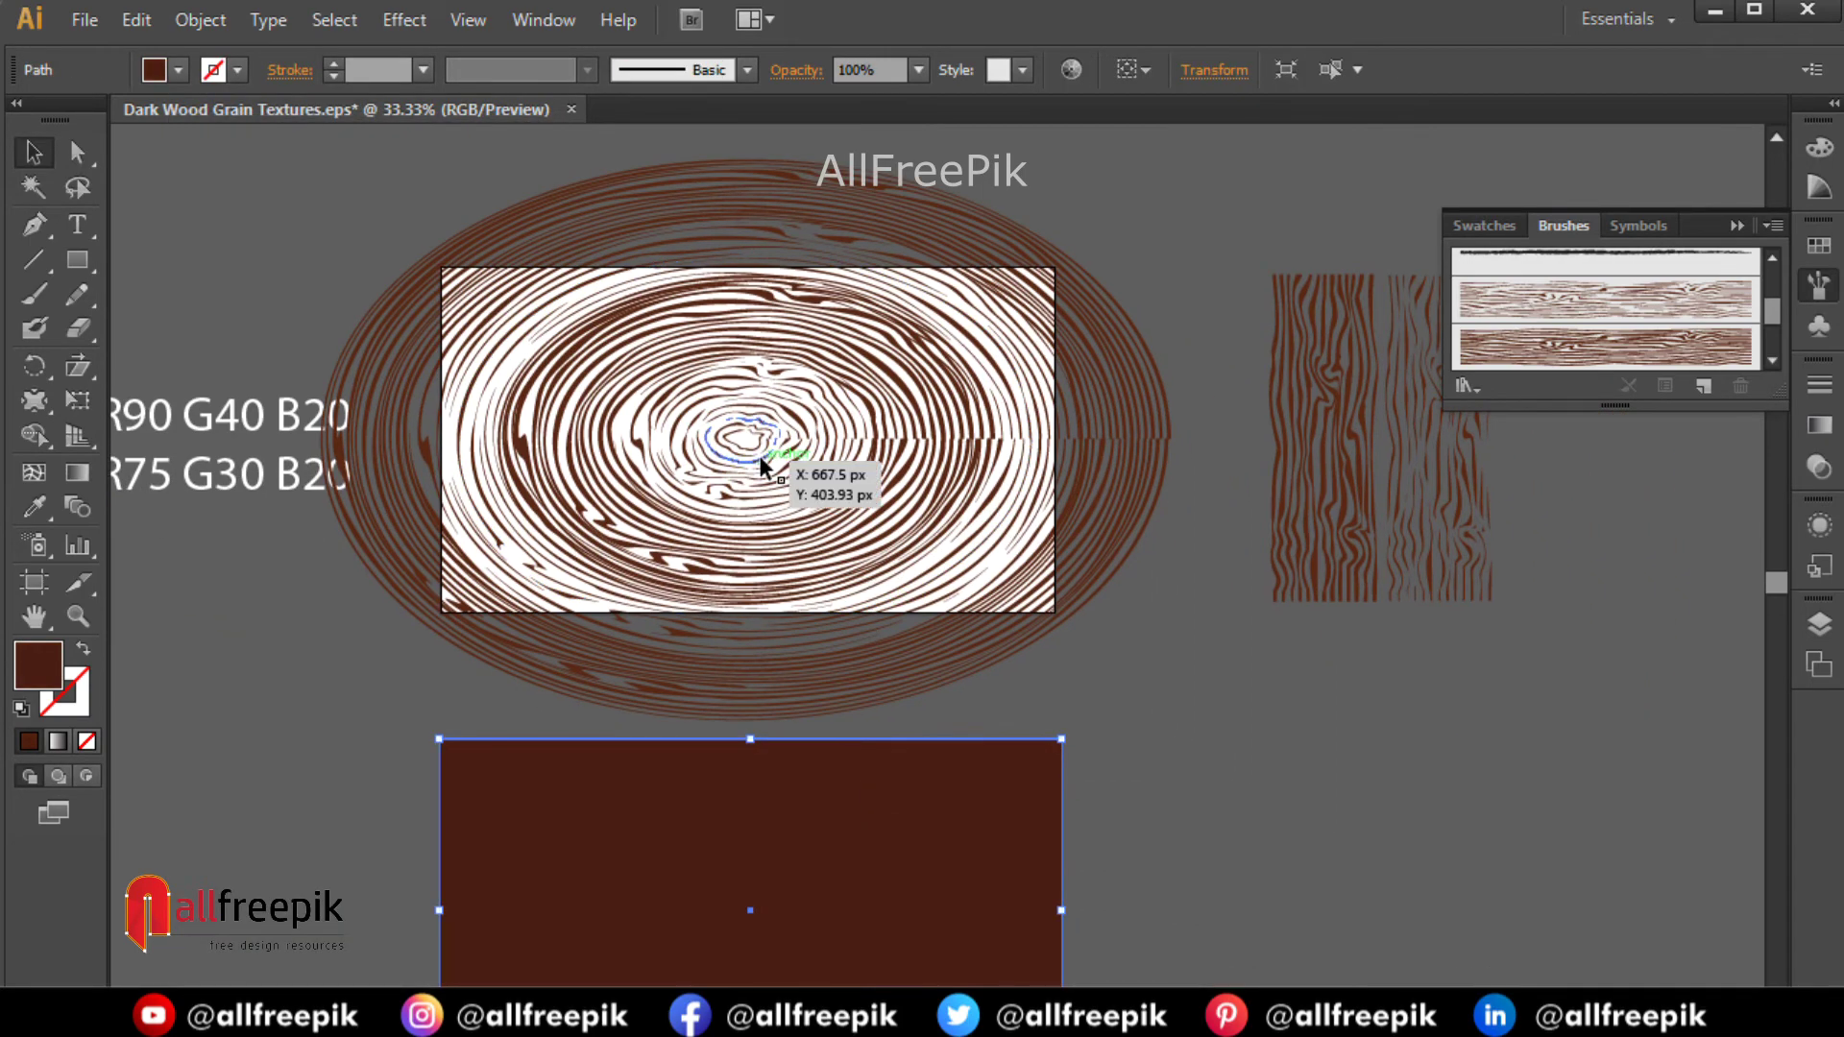
Distort the grouped wood grain rings around the artboard with Warp tool strokes to break up their regular curves.
{"action": "left_click", "coordinate": [764, 452]}
{"action": "left_click_drag", "start_coordinate": [43, 404], "coordinate": [104, 442]}
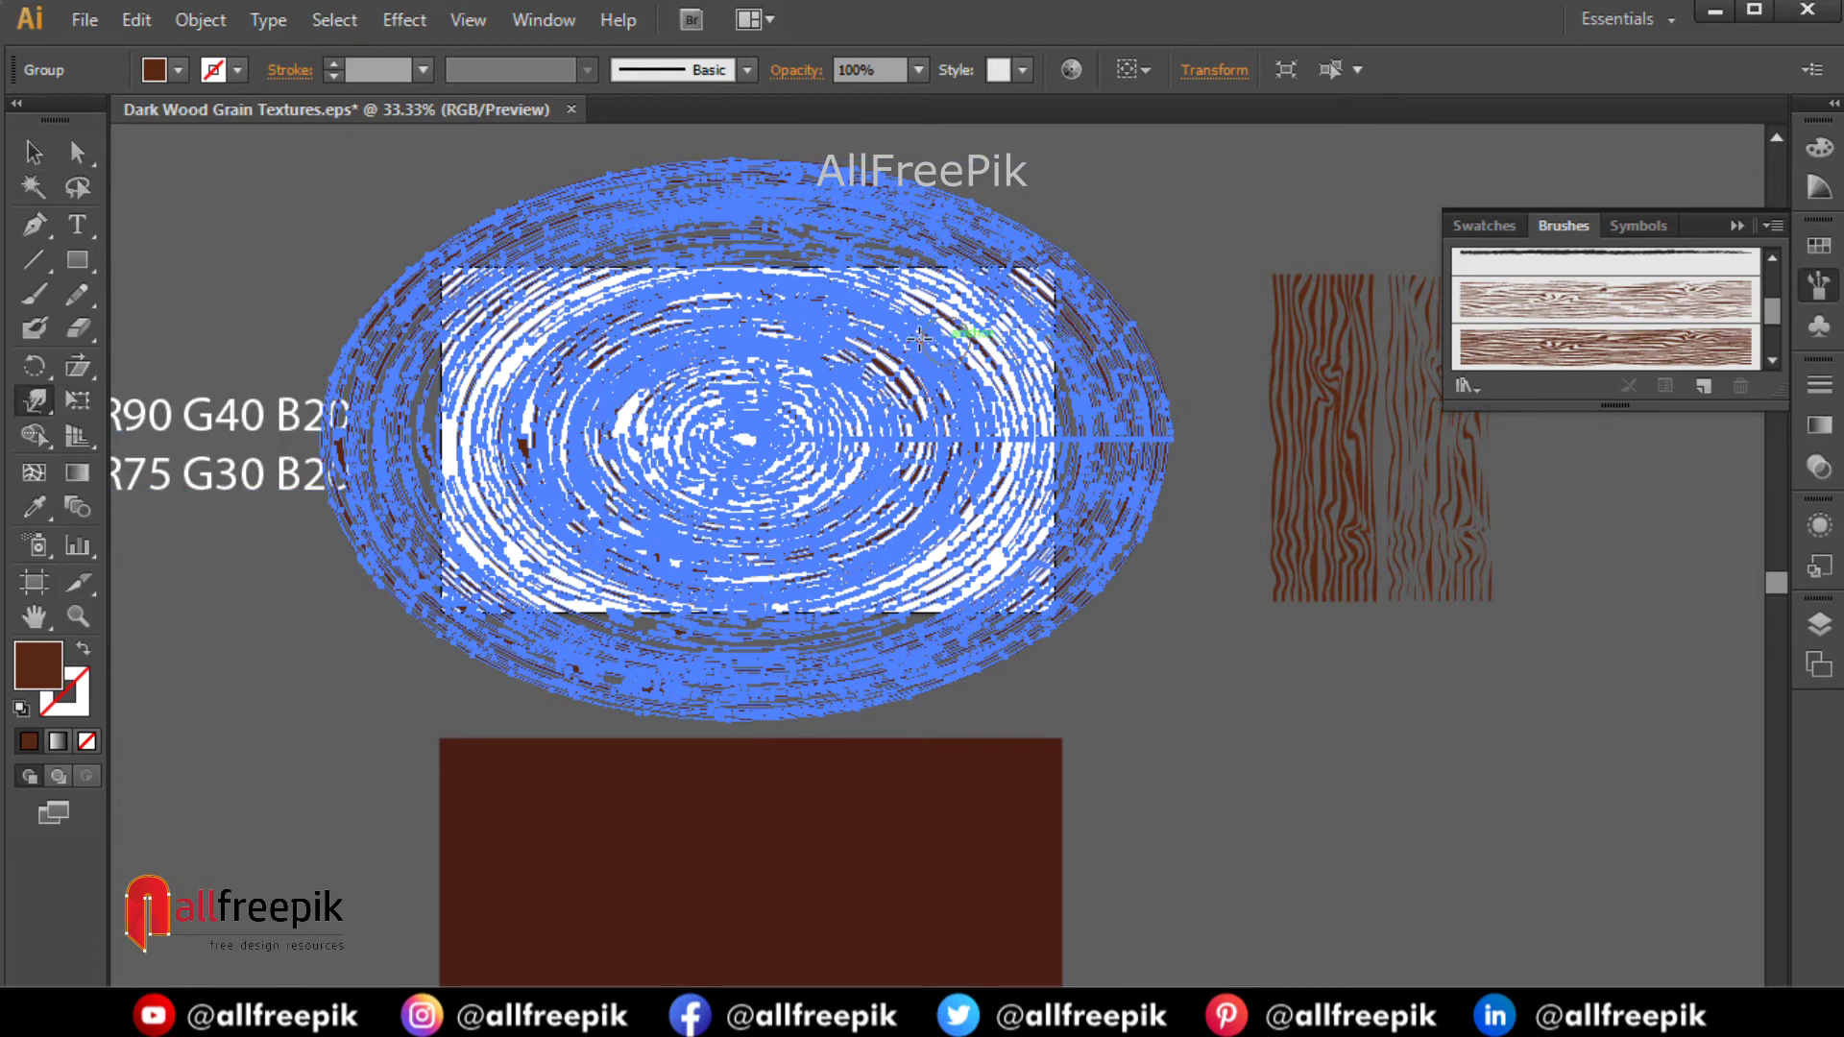
{"action": "mouse_move", "coordinate": [966, 384]}
{"action": "left_mouse_down"}
{"action": "mouse_move", "coordinate": [956, 513]}
{"action": "mouse_move", "coordinate": [872, 543]}
{"action": "mouse_move", "coordinate": [869, 563]}
{"action": "mouse_move", "coordinate": [956, 546]}
{"action": "mouse_move", "coordinate": [961, 457]}
{"action": "mouse_move", "coordinate": [1015, 478]}
{"action": "mouse_move", "coordinate": [1005, 504]}
{"action": "mouse_move", "coordinate": [992, 359]}
{"action": "mouse_move", "coordinate": [892, 314]}
{"action": "mouse_move", "coordinate": [752, 303]}
{"action": "mouse_move", "coordinate": [639, 323]}
{"action": "mouse_move", "coordinate": [533, 404]}
{"action": "mouse_move", "coordinate": [534, 510]}
{"action": "mouse_move", "coordinate": [526, 371]}
{"action": "mouse_move", "coordinate": [563, 349]}
{"action": "mouse_move", "coordinate": [559, 459]}
{"action": "mouse_move", "coordinate": [587, 541]}
{"action": "mouse_move", "coordinate": [864, 556]}
{"action": "mouse_move", "coordinate": [724, 592]}
{"action": "mouse_move", "coordinate": [599, 573]}
{"action": "mouse_move", "coordinate": [576, 595]}
{"action": "mouse_move", "coordinate": [758, 635]}
{"action": "mouse_move", "coordinate": [844, 626]}
{"action": "mouse_move", "coordinate": [954, 599]}
{"action": "mouse_move", "coordinate": [1005, 507]}
{"action": "mouse_move", "coordinate": [1015, 383]}
{"action": "mouse_move", "coordinate": [926, 284]}
{"action": "mouse_move", "coordinate": [874, 264]}
{"action": "mouse_move", "coordinate": [708, 267]}
{"action": "mouse_move", "coordinate": [612, 294]}
{"action": "mouse_move", "coordinate": [496, 363]}
{"action": "mouse_move", "coordinate": [463, 428]}
{"action": "mouse_move", "coordinate": [673, 465]}
{"action": "mouse_move", "coordinate": [774, 386]}
{"action": "left_mouse_up"}
Add swirling knots near the corners and inner rings of the wood grain with the Twirl tool.
{"action": "left_click", "coordinate": [36, 405]}
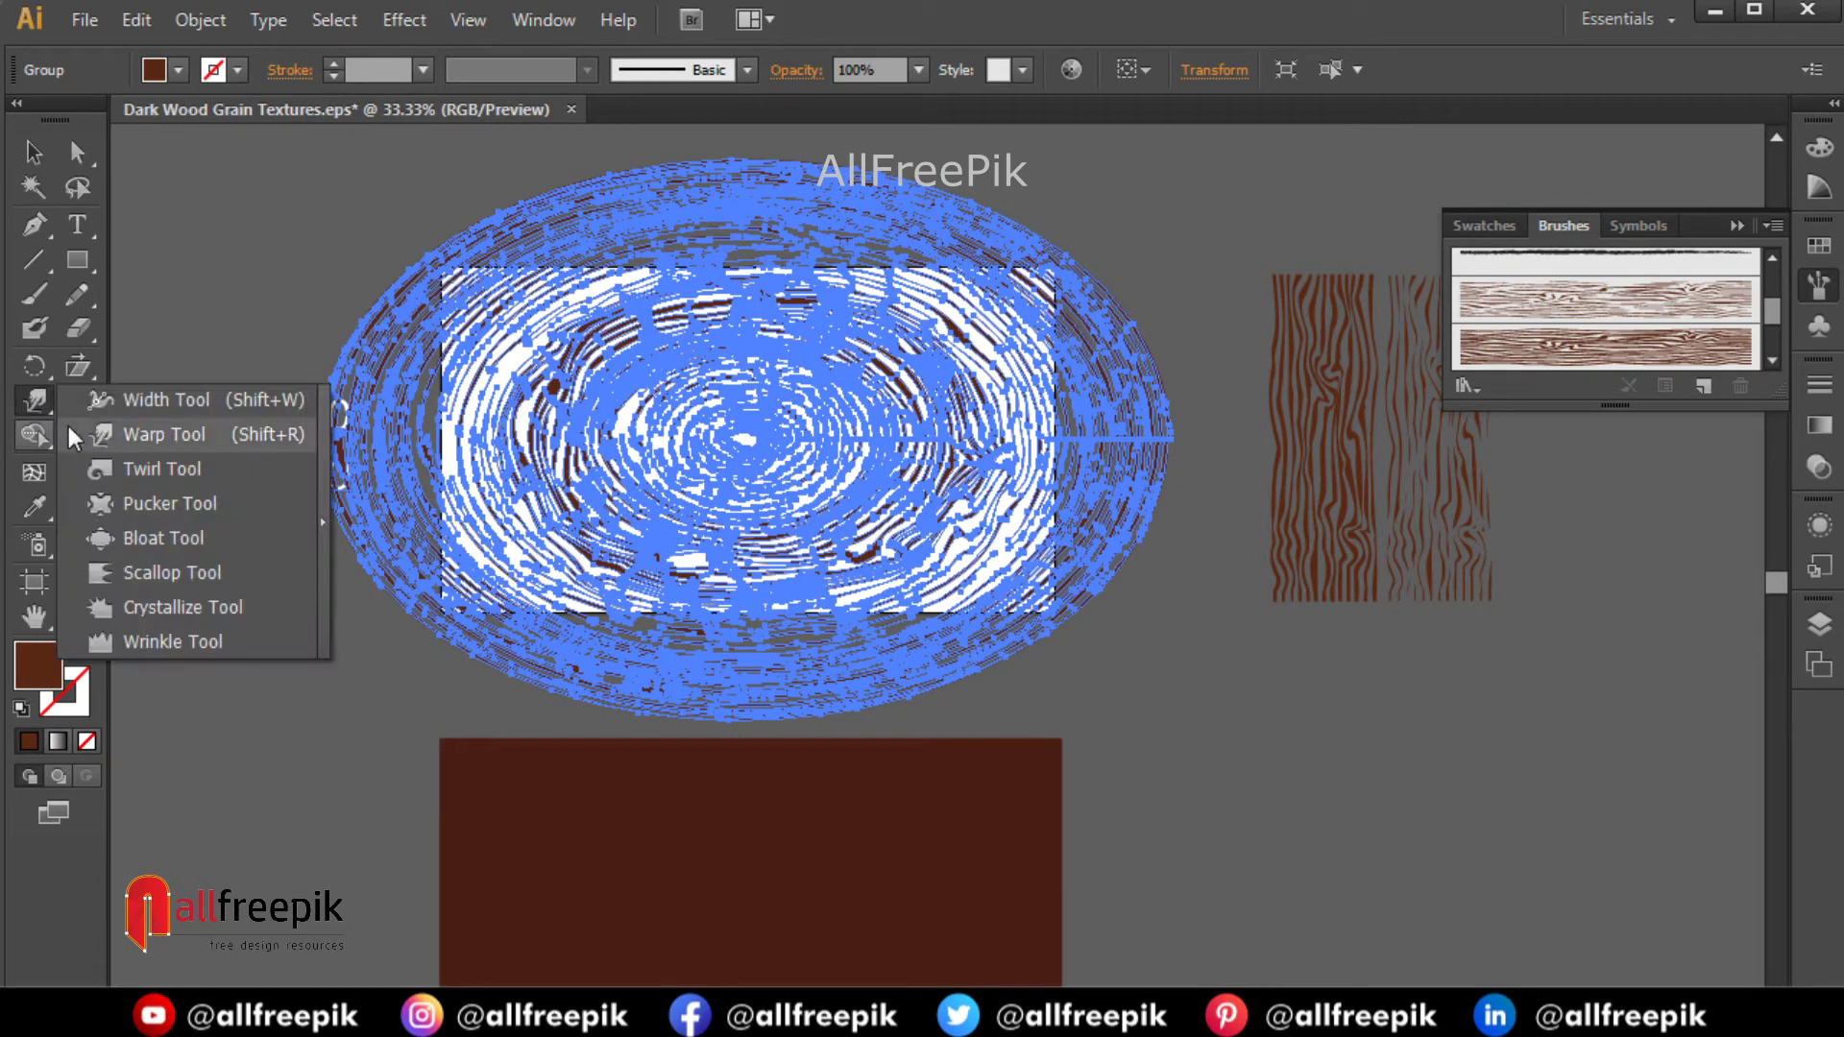
{"action": "left_click", "coordinate": [112, 469]}
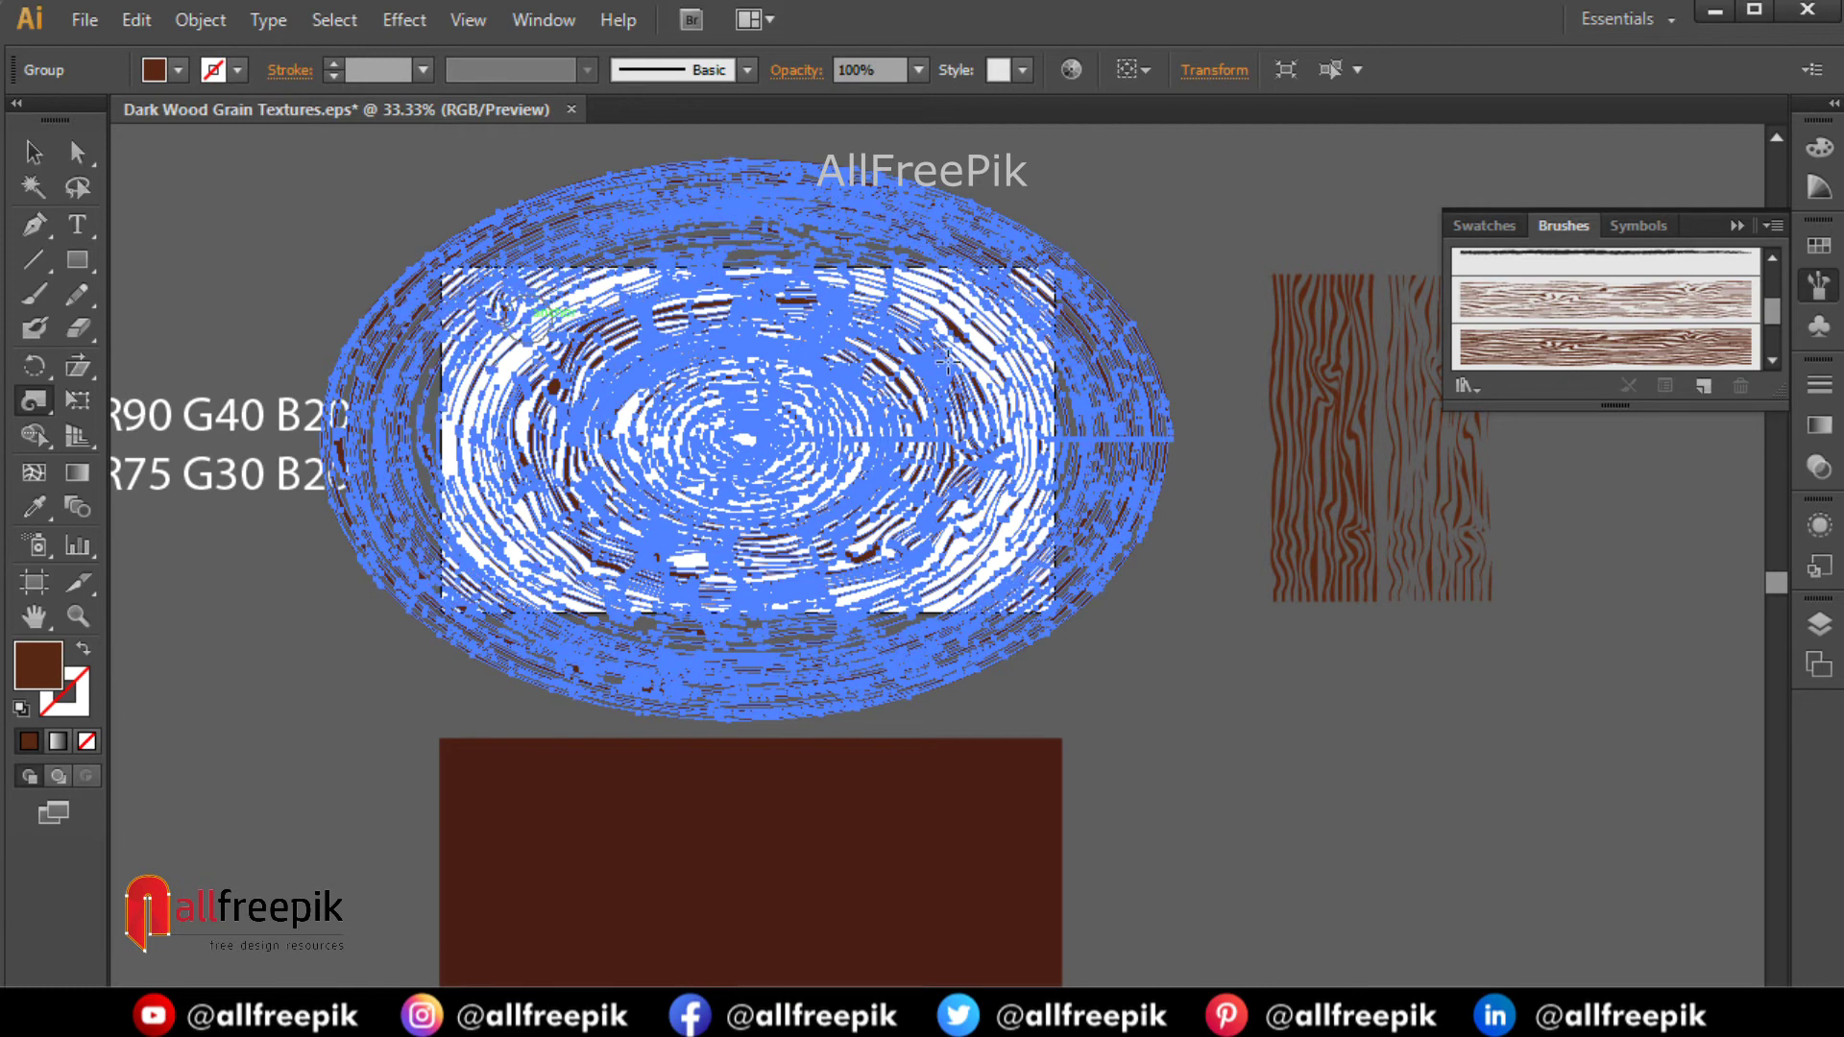
{"action": "left_click", "coordinate": [1024, 315]}
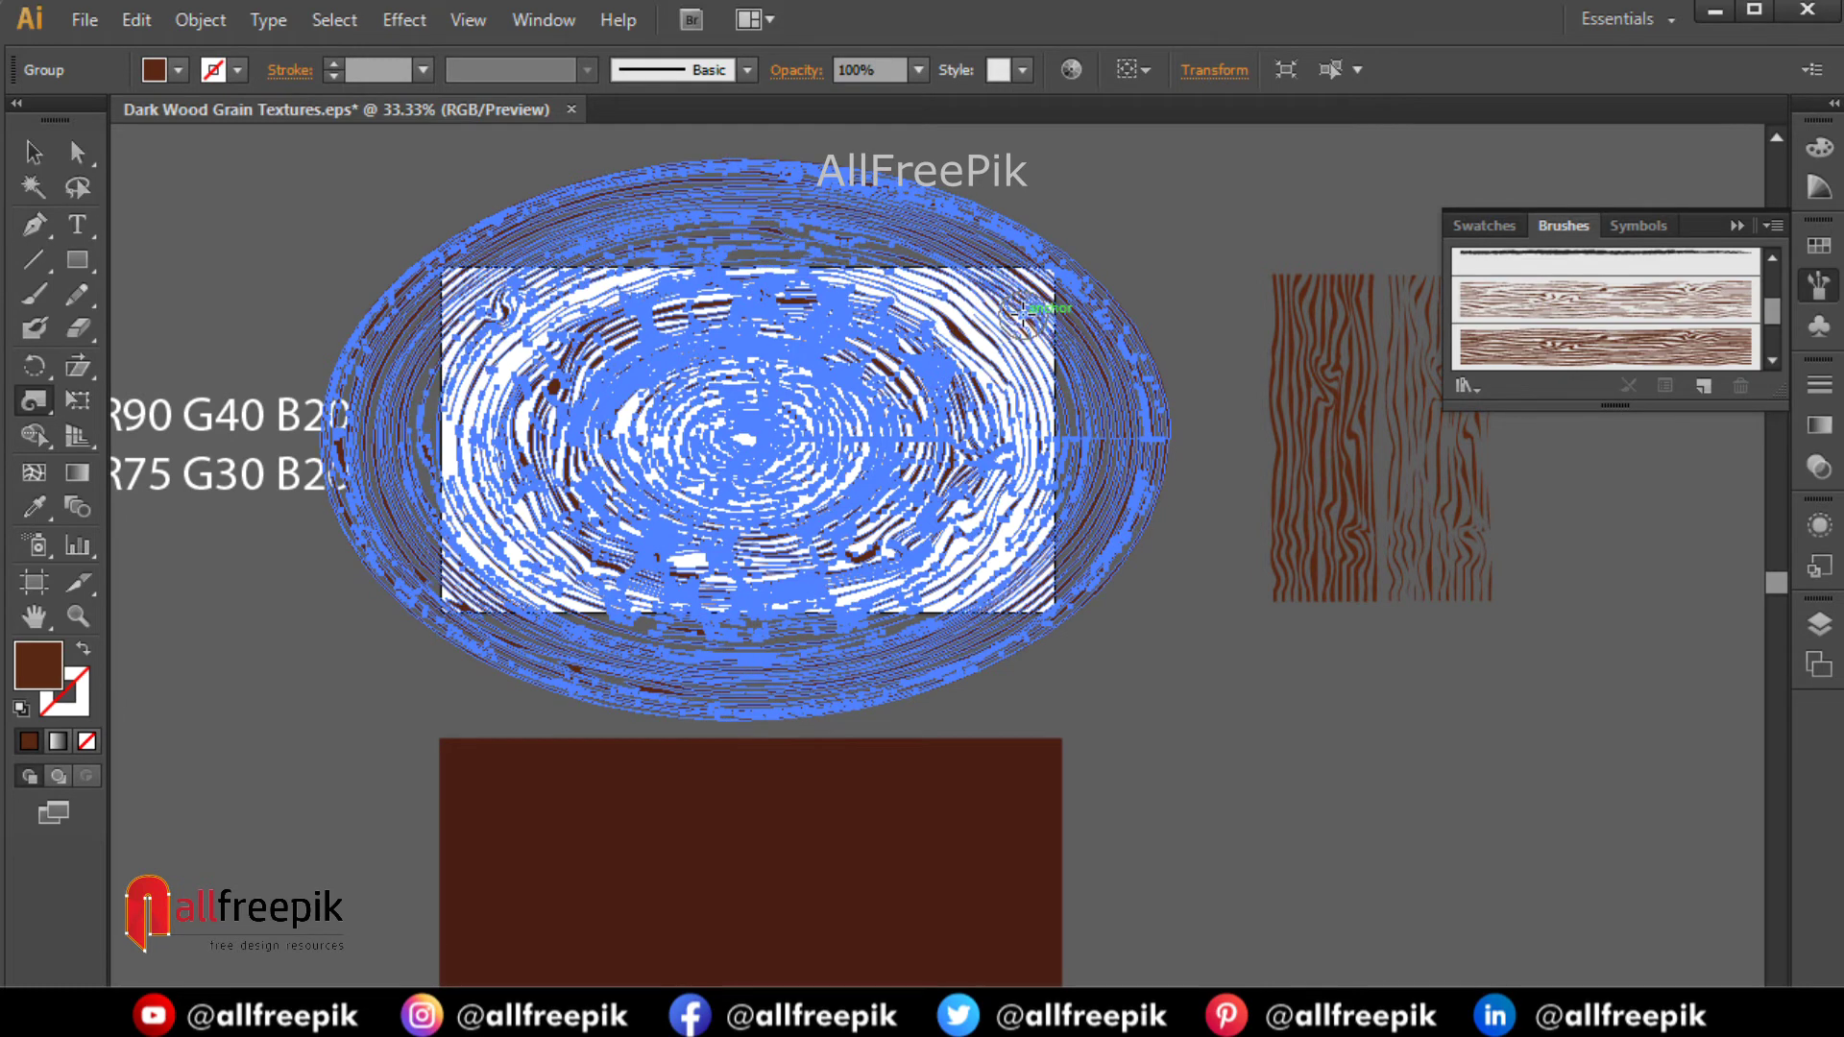
{"action": "left_click", "coordinate": [971, 438]}
{"action": "mouse_move", "coordinate": [718, 448]}
{"action": "left_mouse_down"}
{"action": "mouse_move", "coordinate": [776, 424]}
{"action": "mouse_move", "coordinate": [807, 462]}
{"action": "mouse_move", "coordinate": [795, 518]}
{"action": "mouse_move", "coordinate": [604, 543]}
{"action": "mouse_move", "coordinate": [589, 501]}
{"action": "mouse_move", "coordinate": [512, 560]}
{"action": "left_mouse_up"}
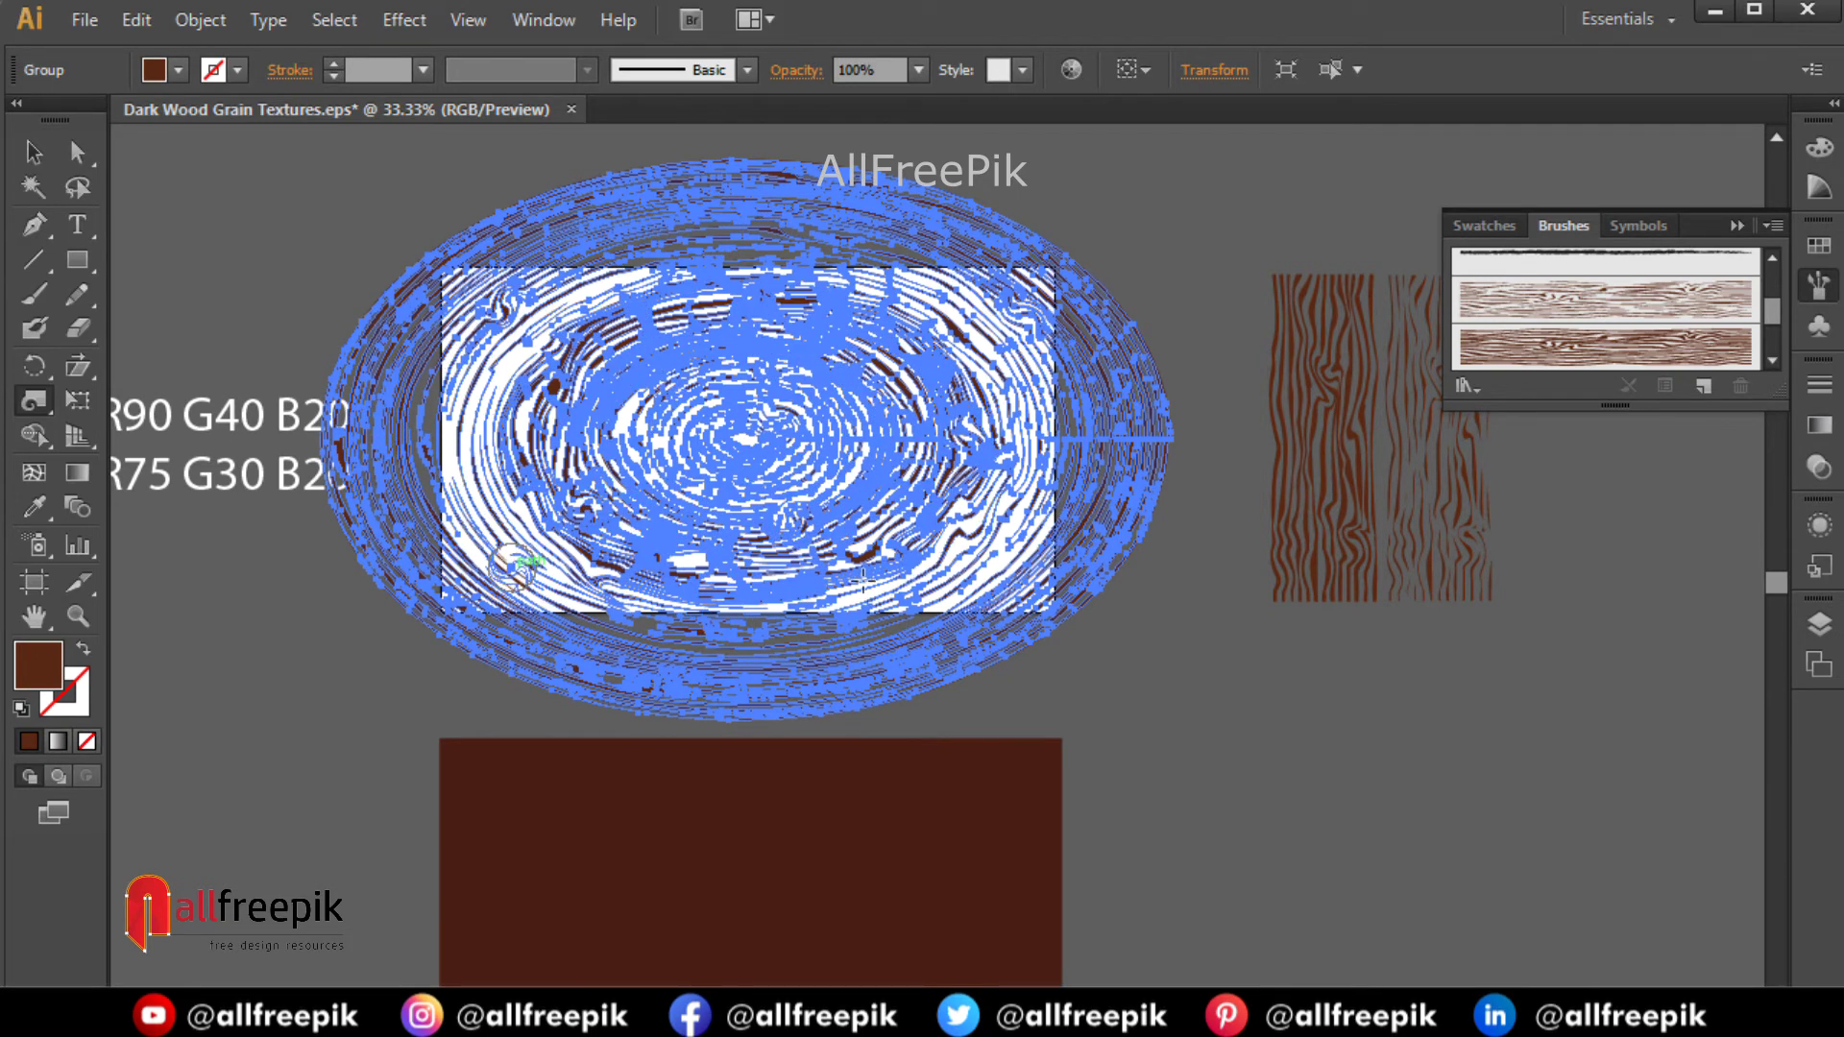
{"action": "left_click_drag", "start_coordinate": [982, 566], "coordinate": [982, 565]}
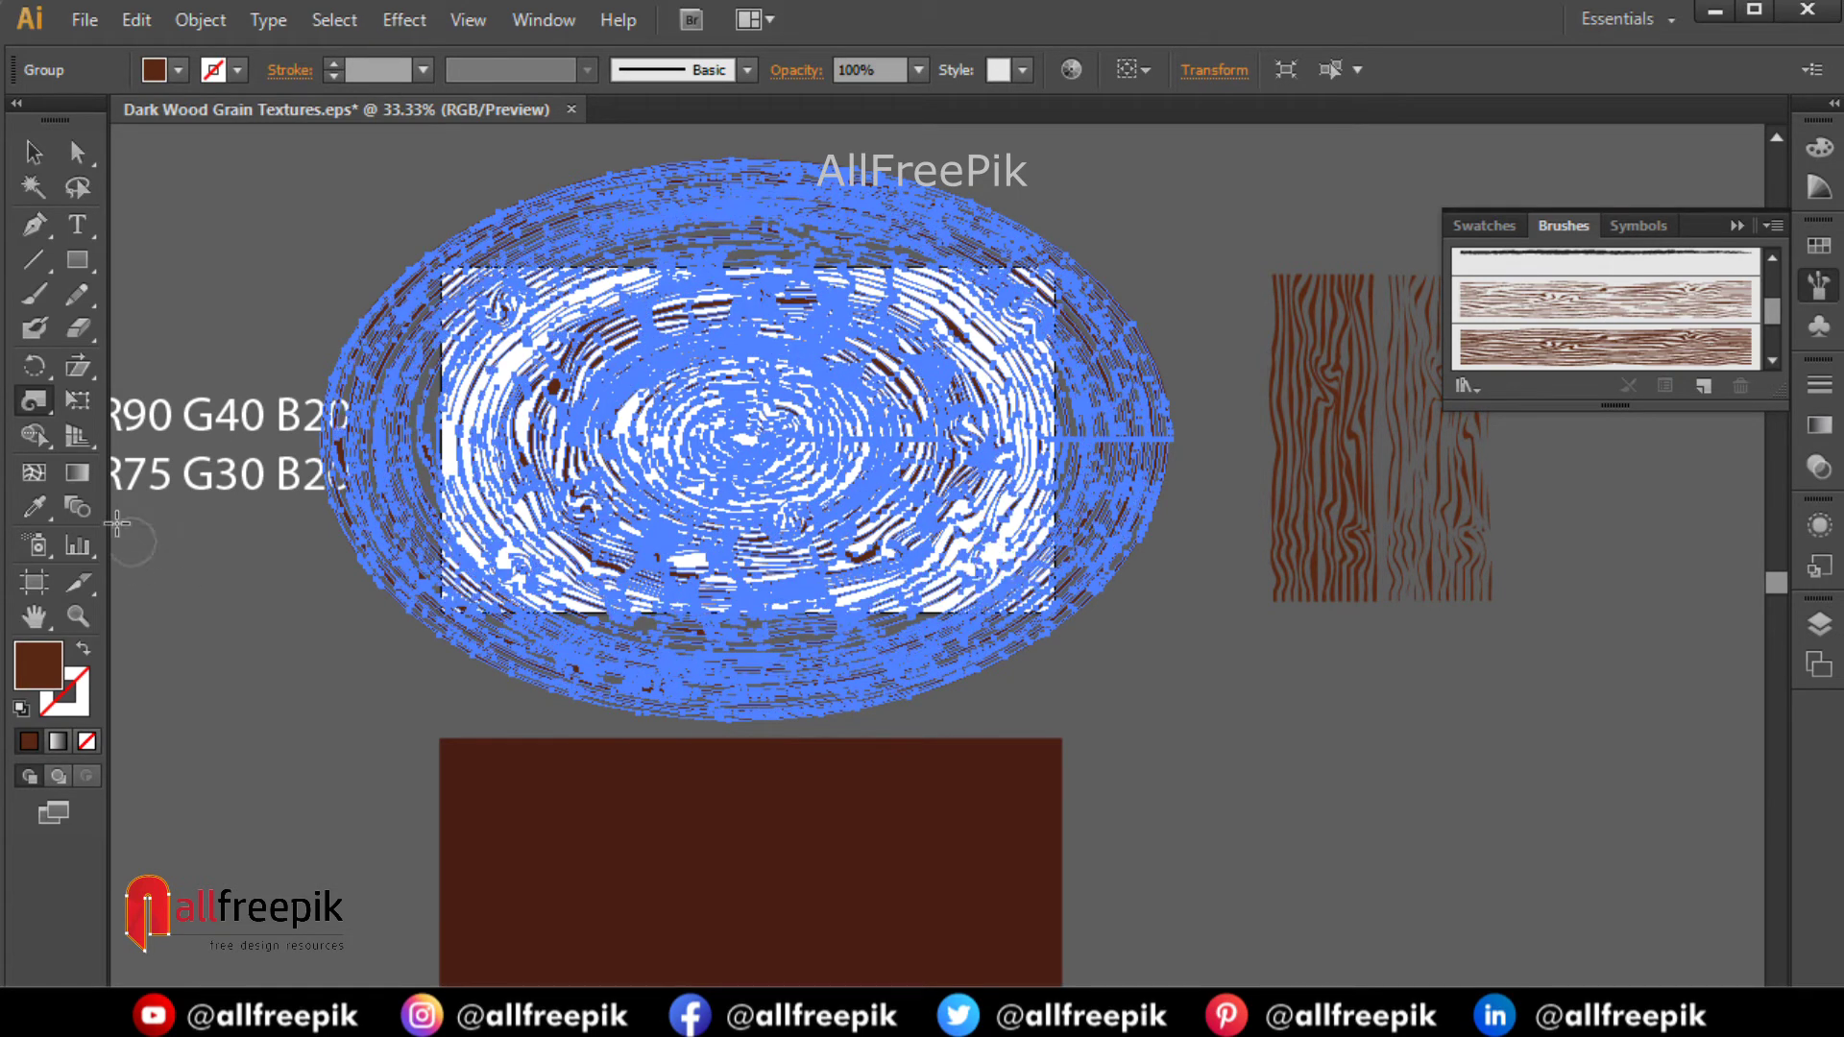
Try the Pucker tool on the upper part of the wood grain rings and undo the distortions.
{"action": "left_click_drag", "start_coordinate": [39, 401], "coordinate": [142, 501]}
{"action": "left_click", "coordinate": [576, 342]}
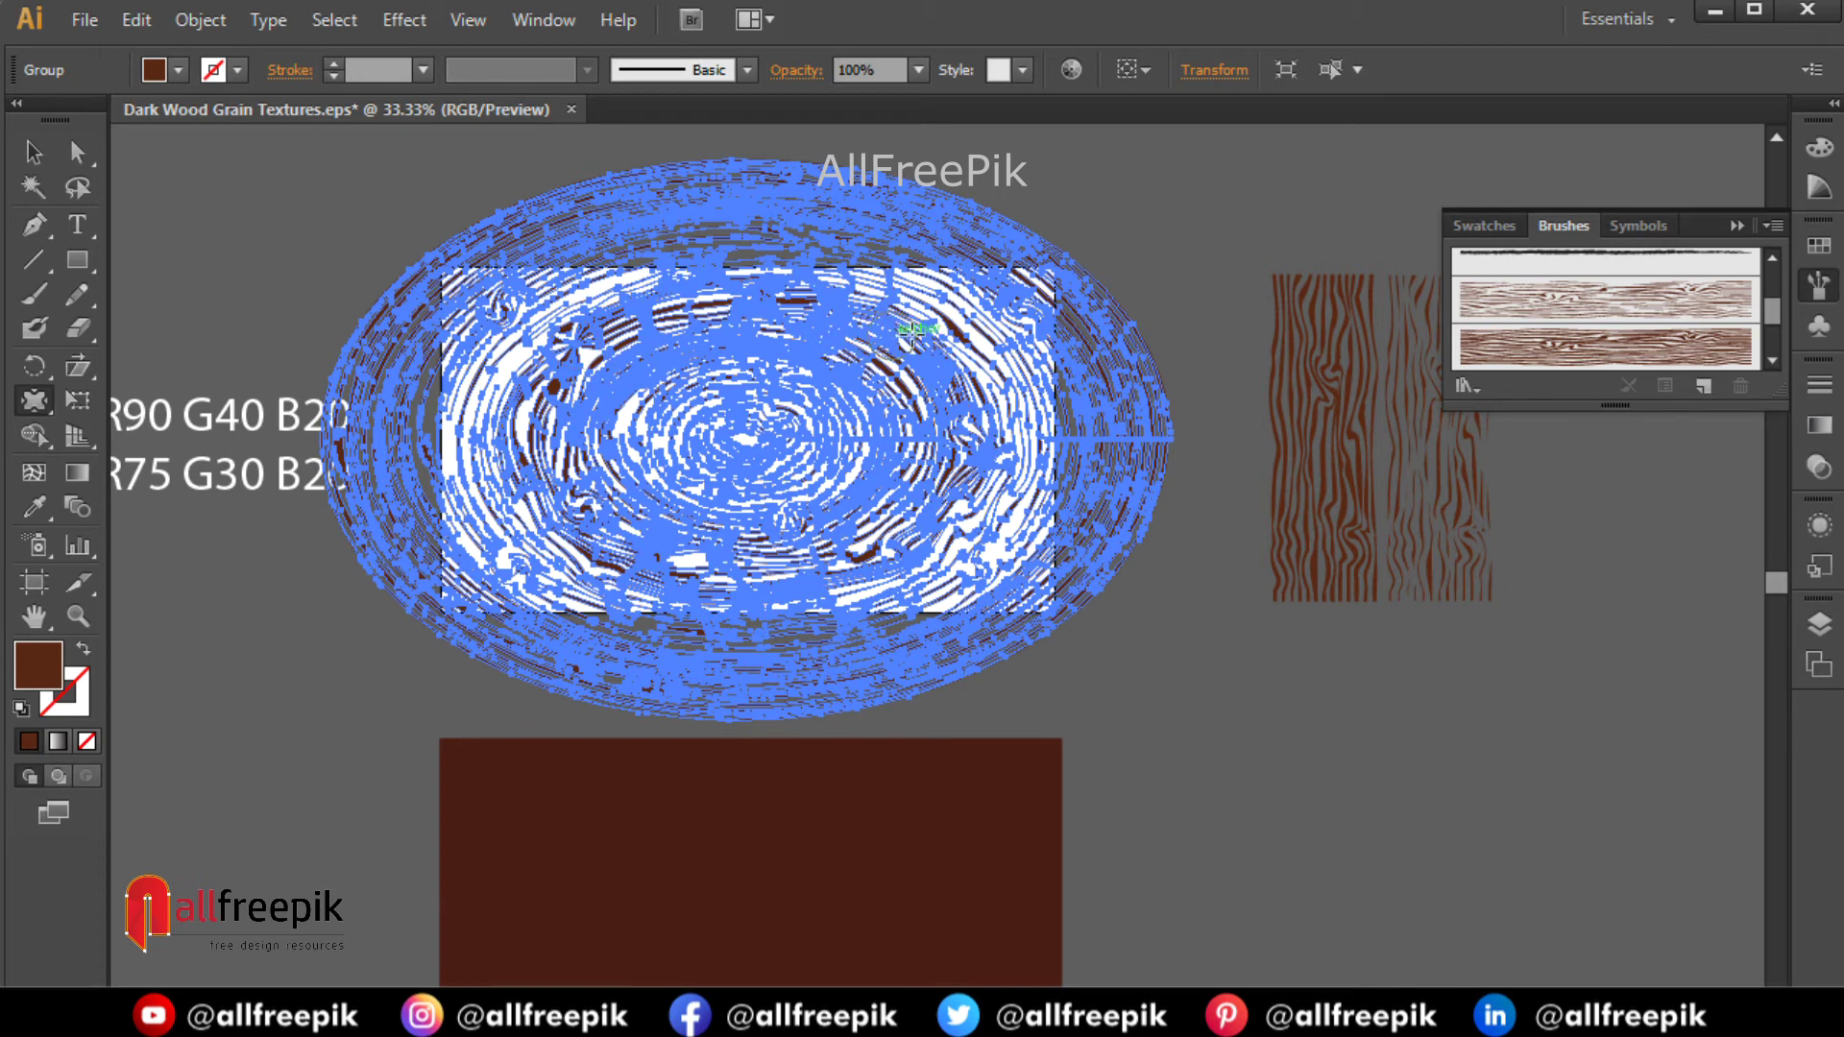
{"action": "left_click", "coordinate": [915, 334]}
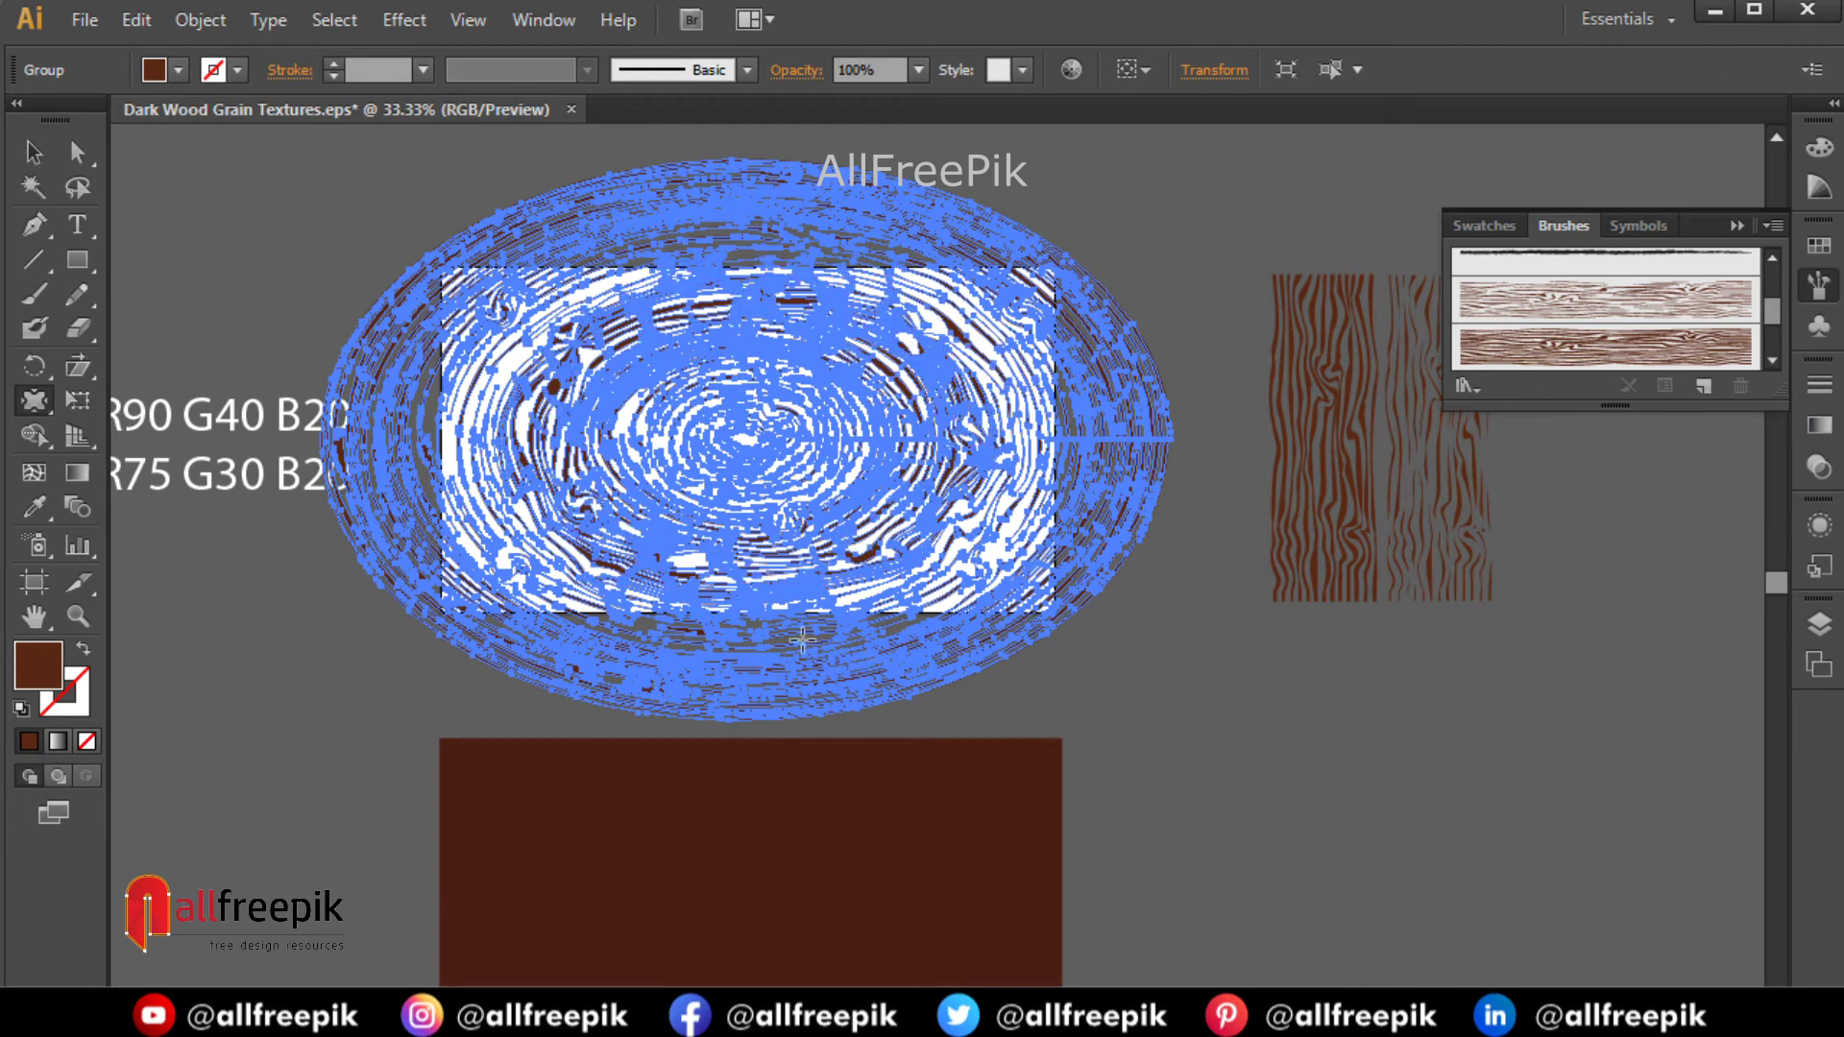
{"action": "key", "text": "ctrl+z"}
{"action": "key", "text": "ctrl+z"}
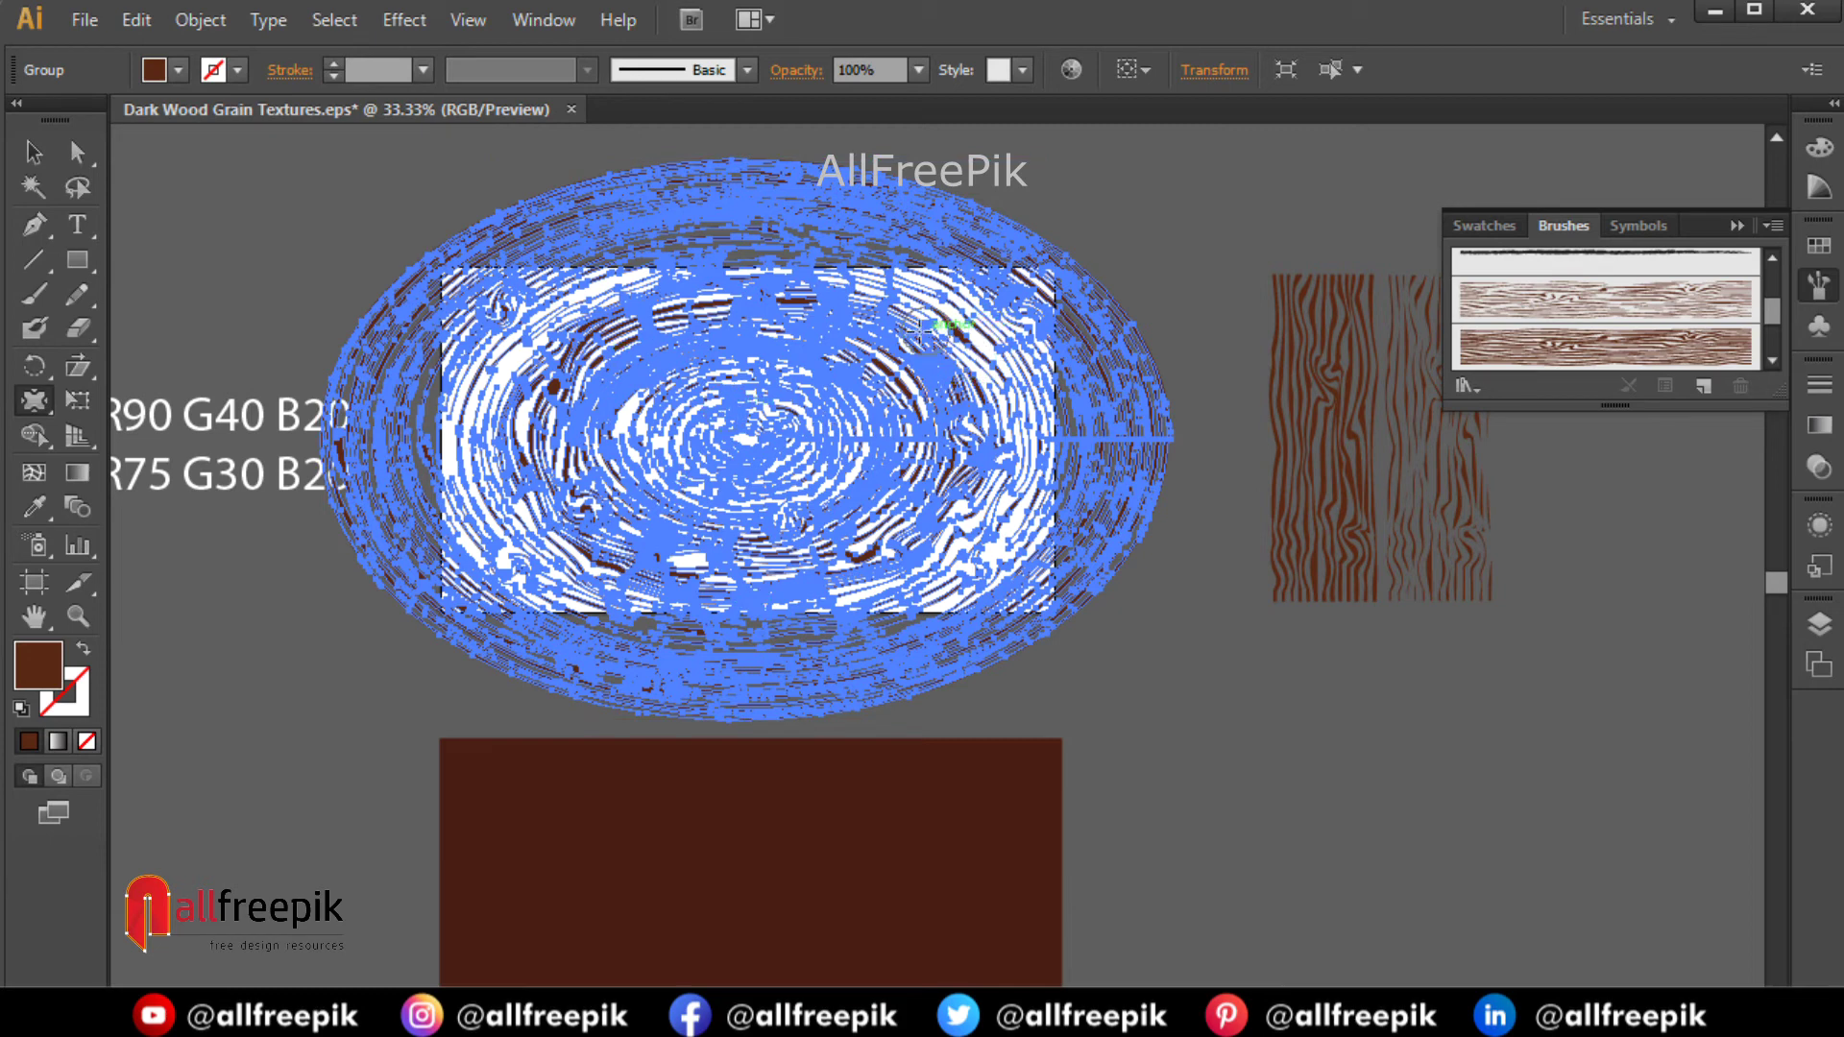
Try to bloat the upper-left part of the inner rings with the Bloat tool and undo it.
{"action": "left_click", "coordinate": [42, 401]}
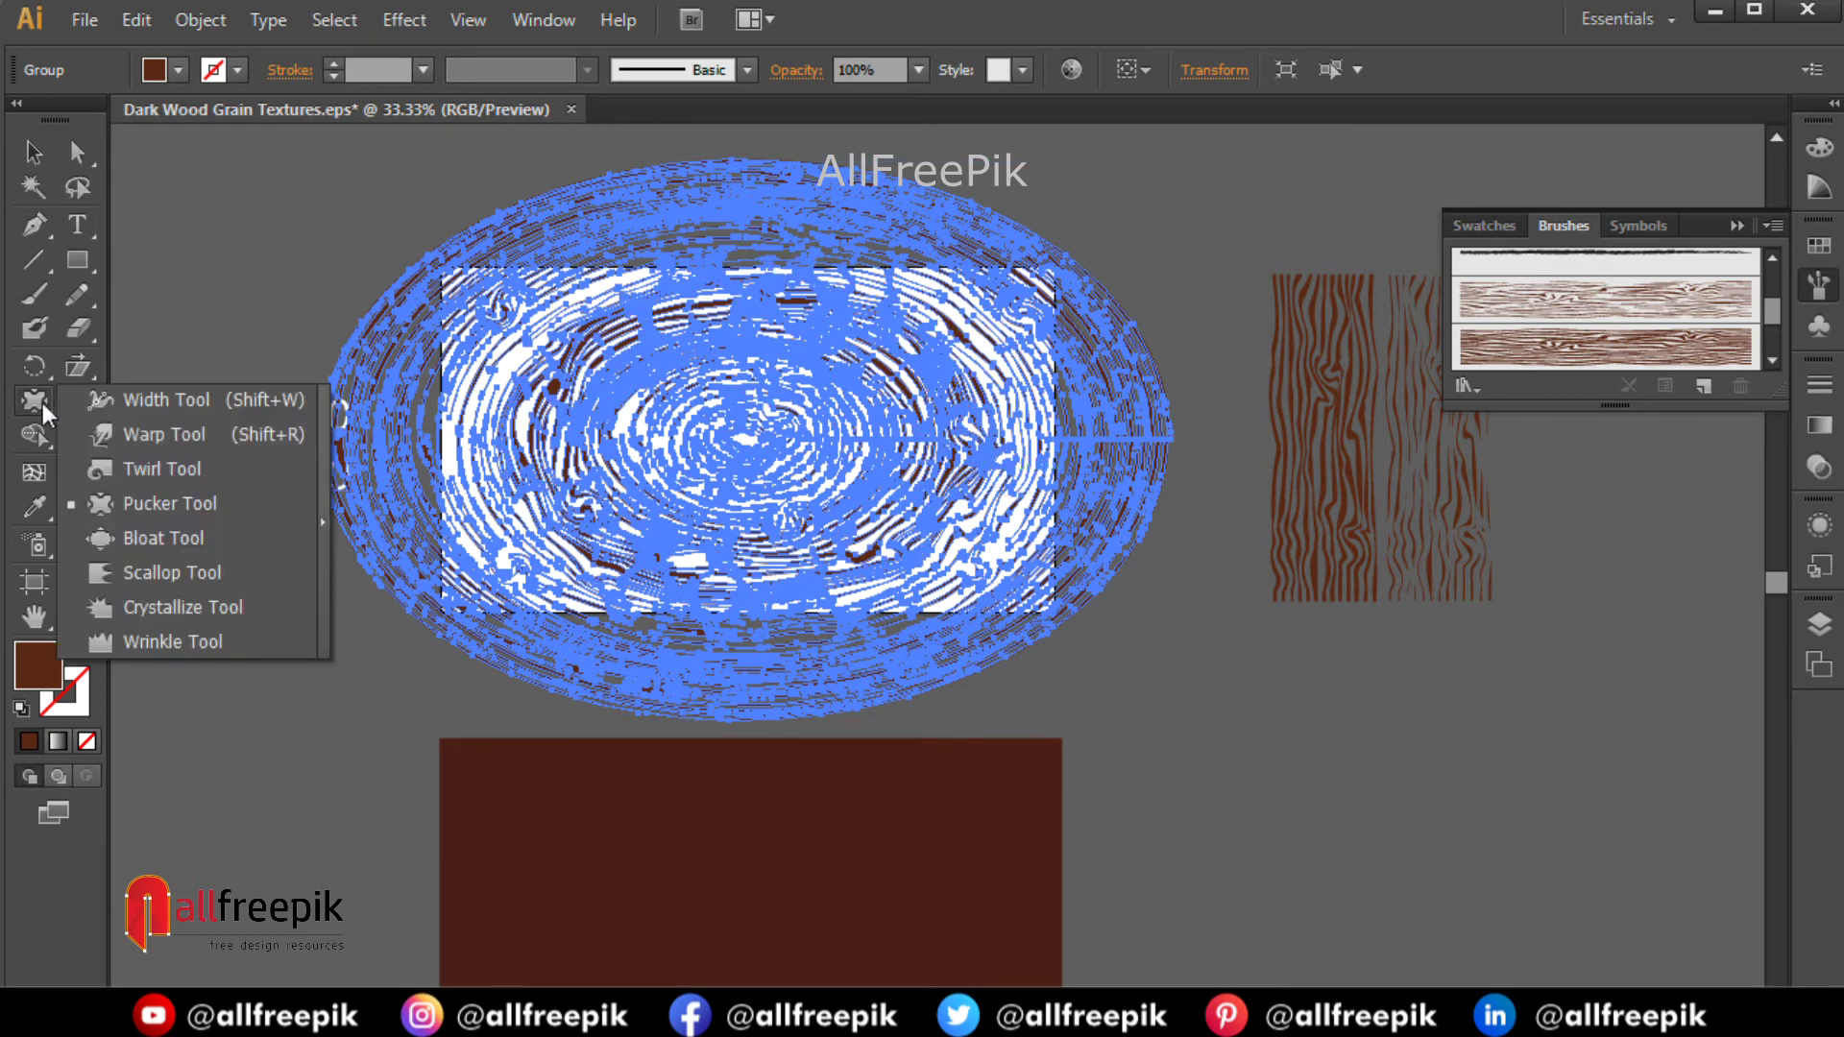
{"action": "left_click", "coordinate": [134, 537]}
{"action": "left_click_drag", "start_coordinate": [626, 337], "coordinate": [634, 325]}
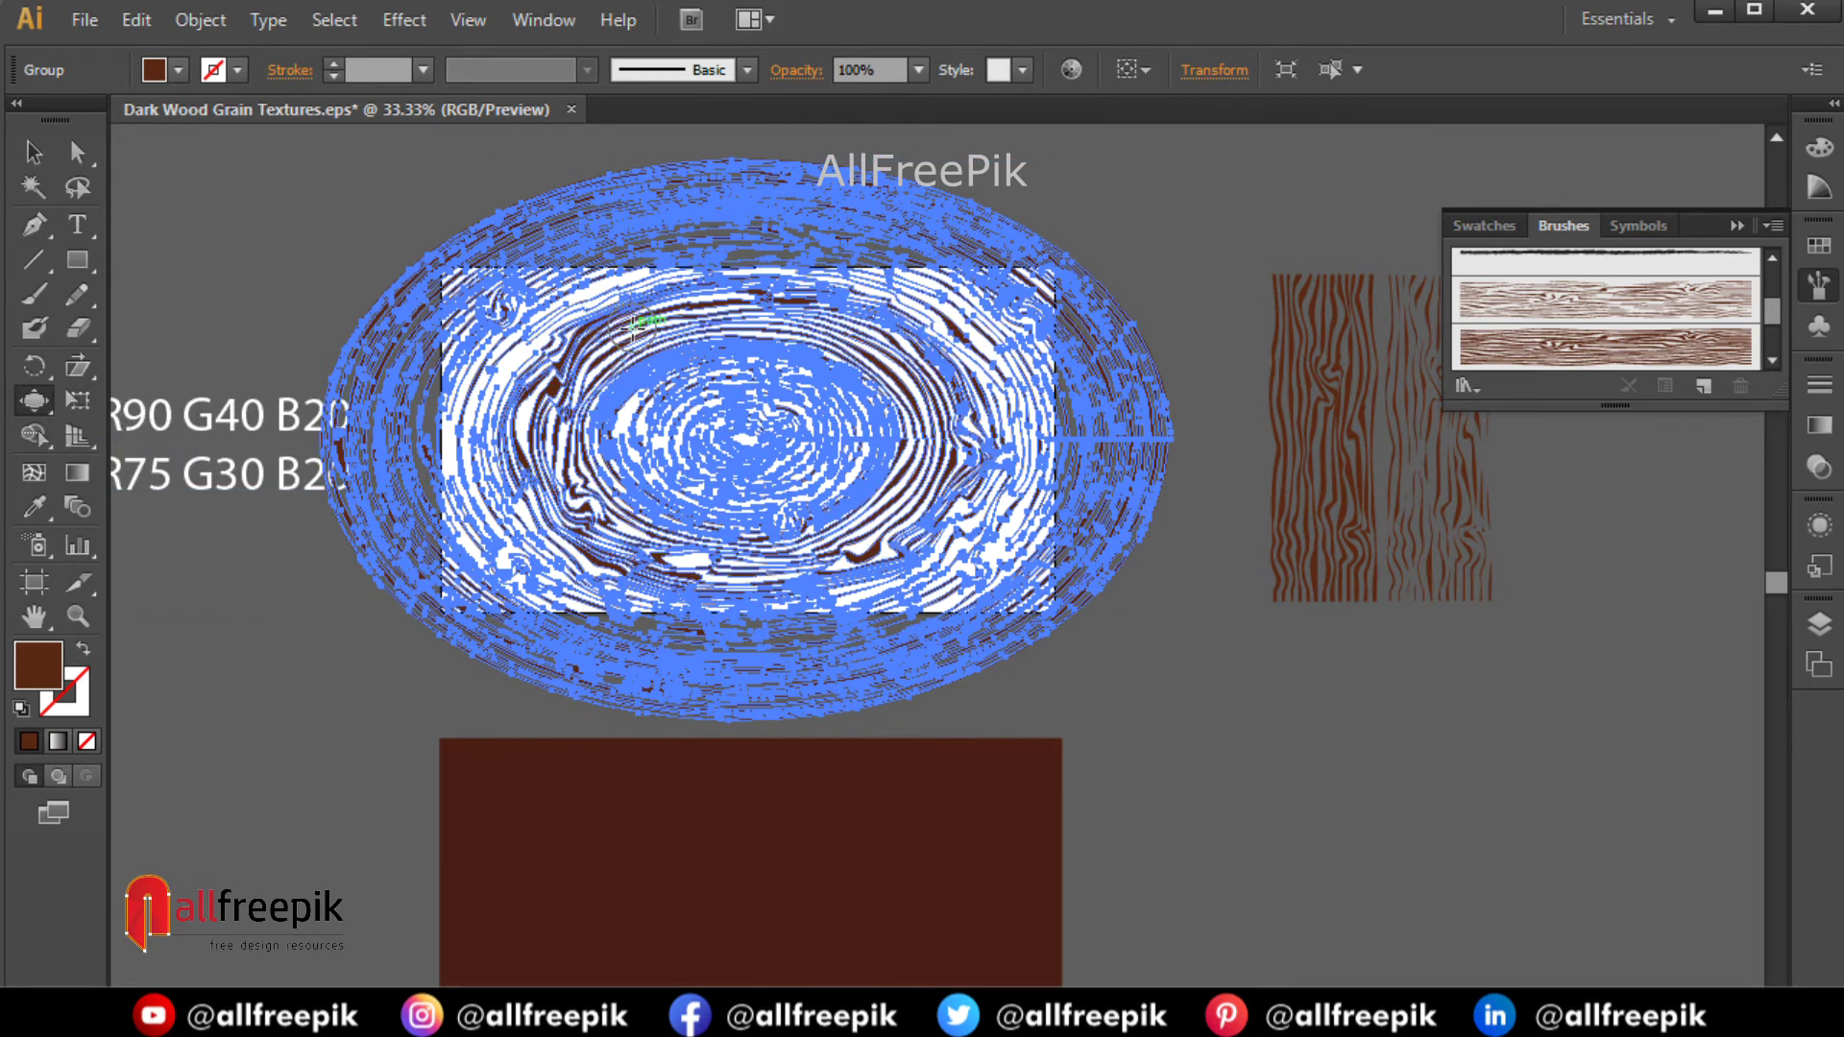
{"action": "left_click", "coordinate": [634, 326]}
{"action": "key", "text": "ctrl+z"}
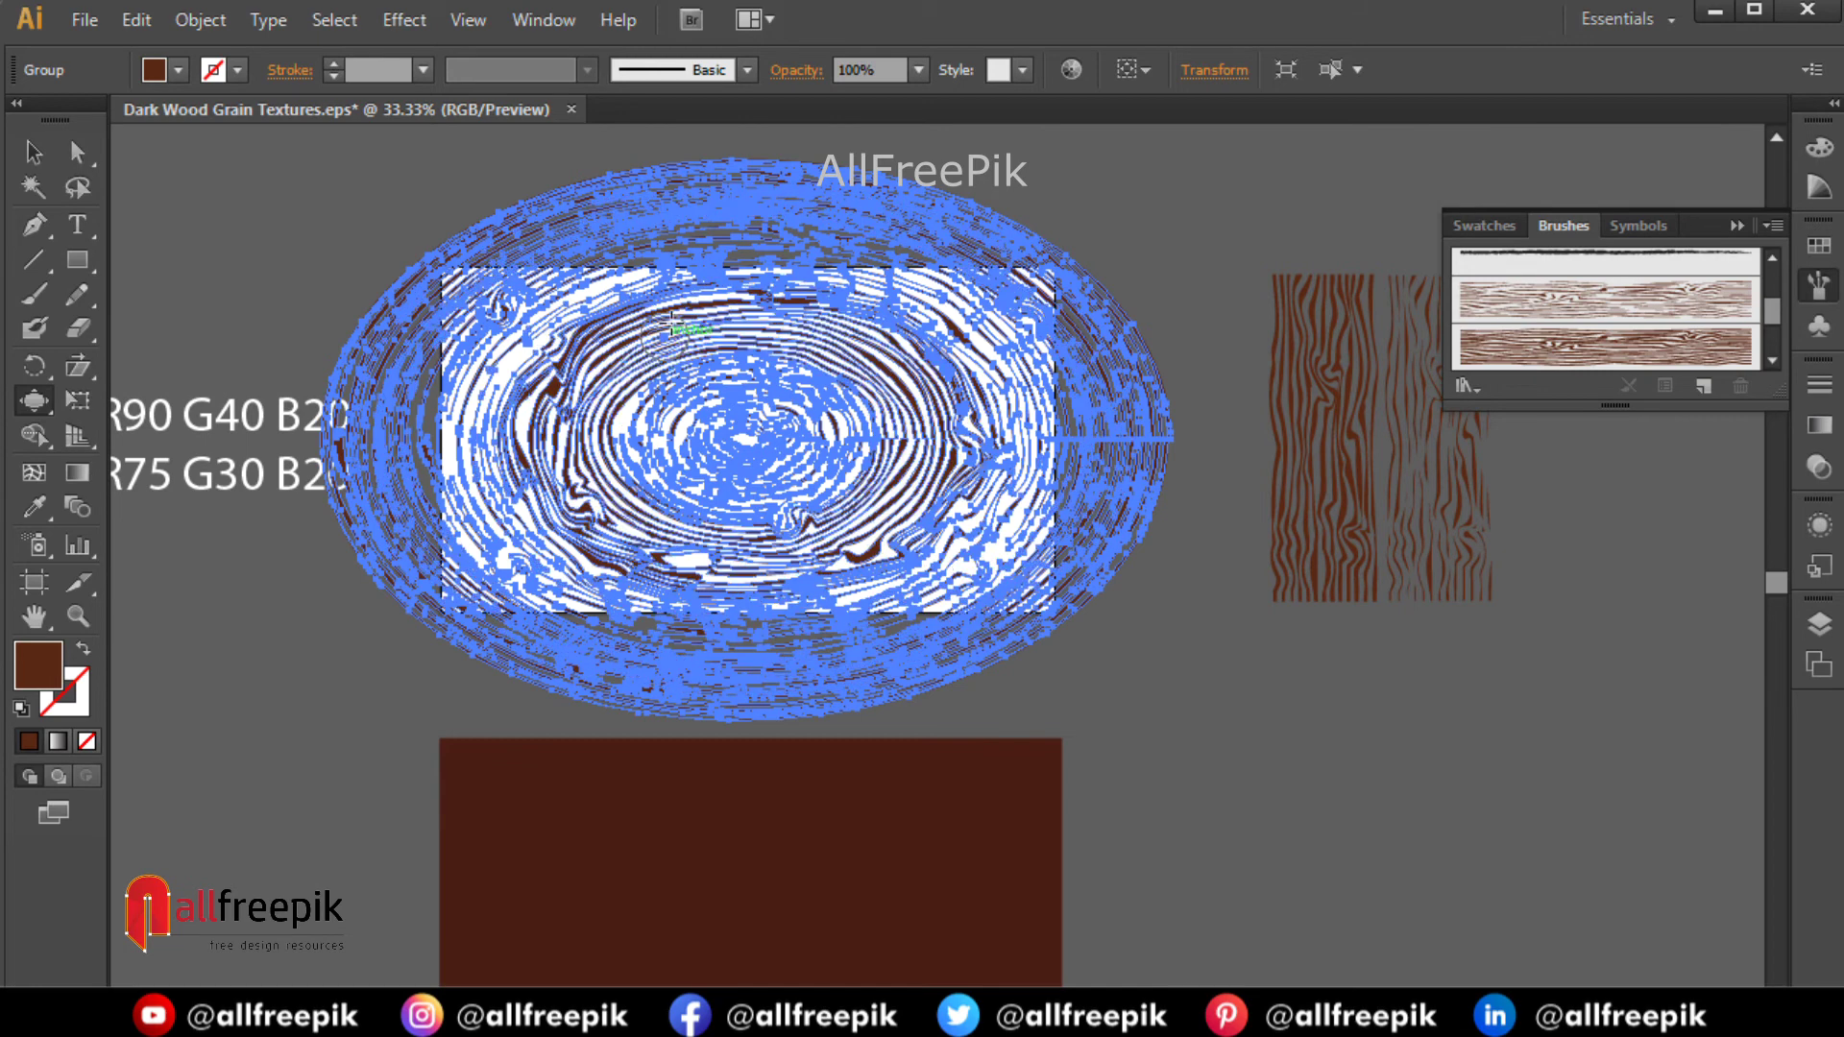
Move the dark brown rectangle back over the artboard and fit its lower-right corner to the artboard's corner.
{"action": "left_click", "coordinate": [34, 152]}
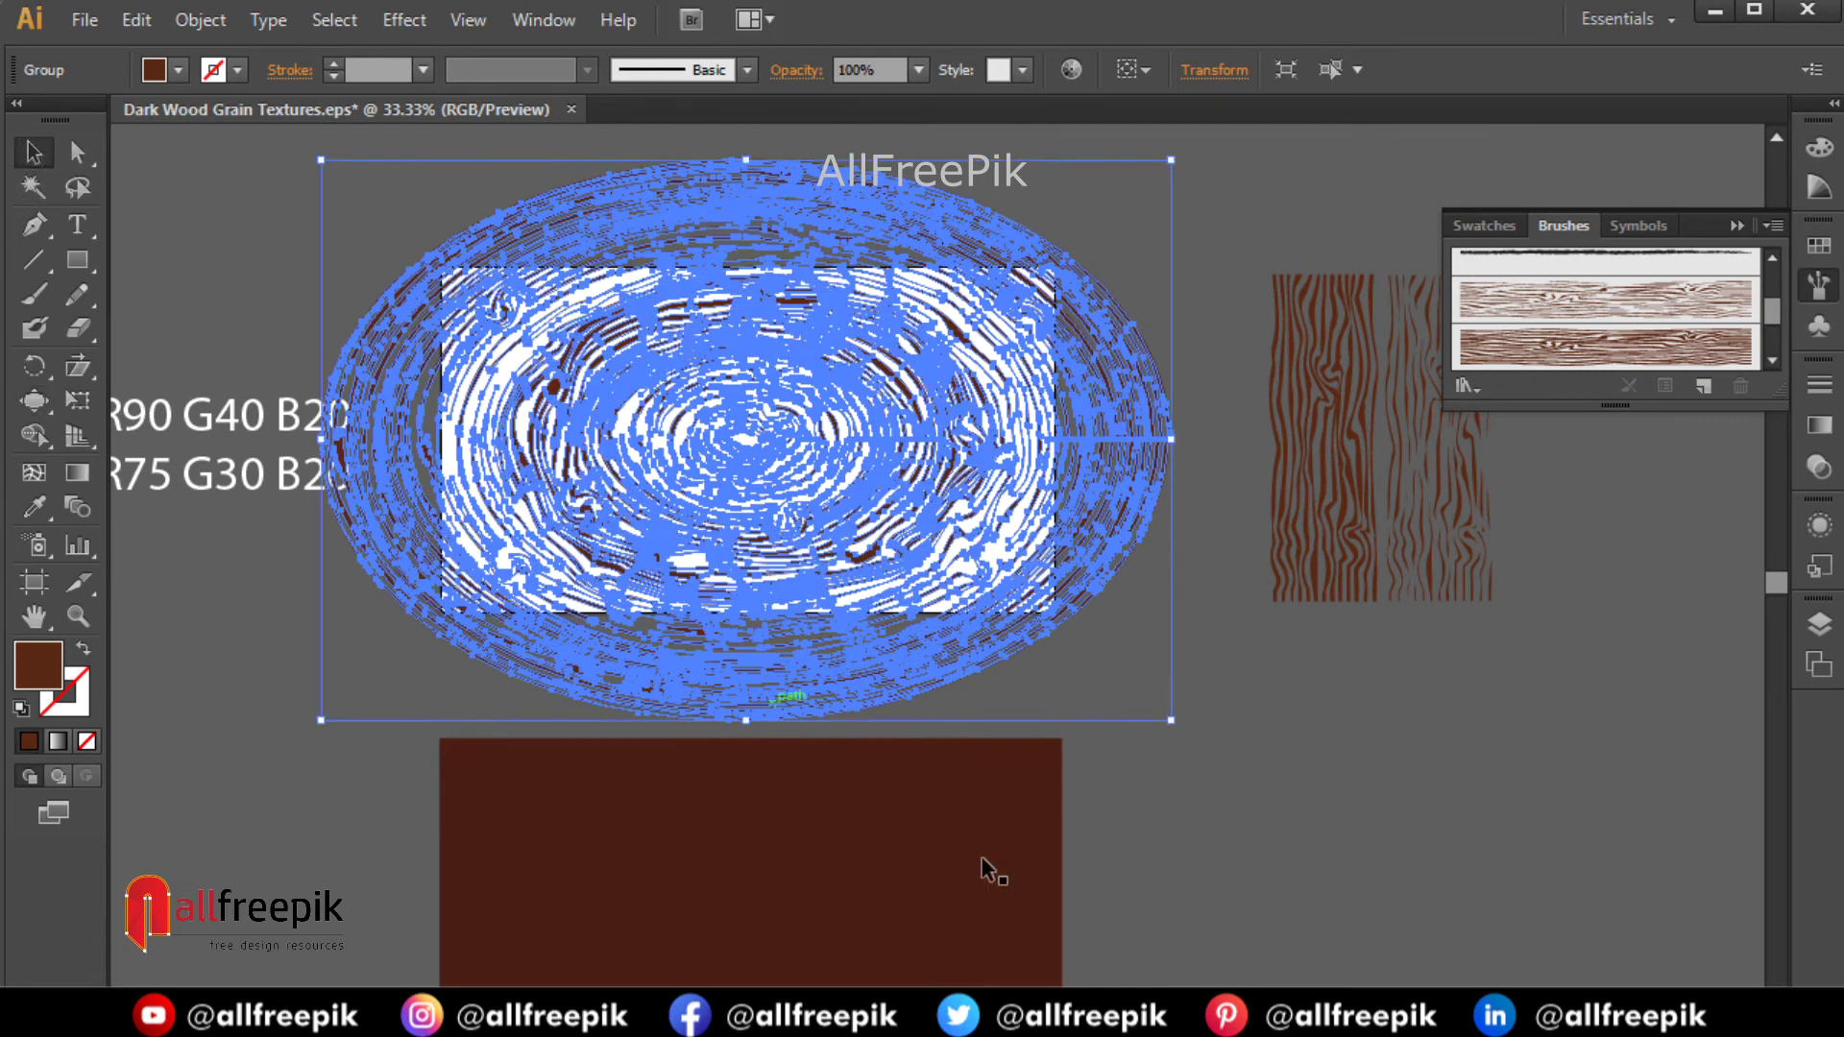
{"action": "key", "text": "ctrl+h"}
{"action": "left_click_drag", "start_coordinate": [845, 869], "coordinate": [851, 392]}
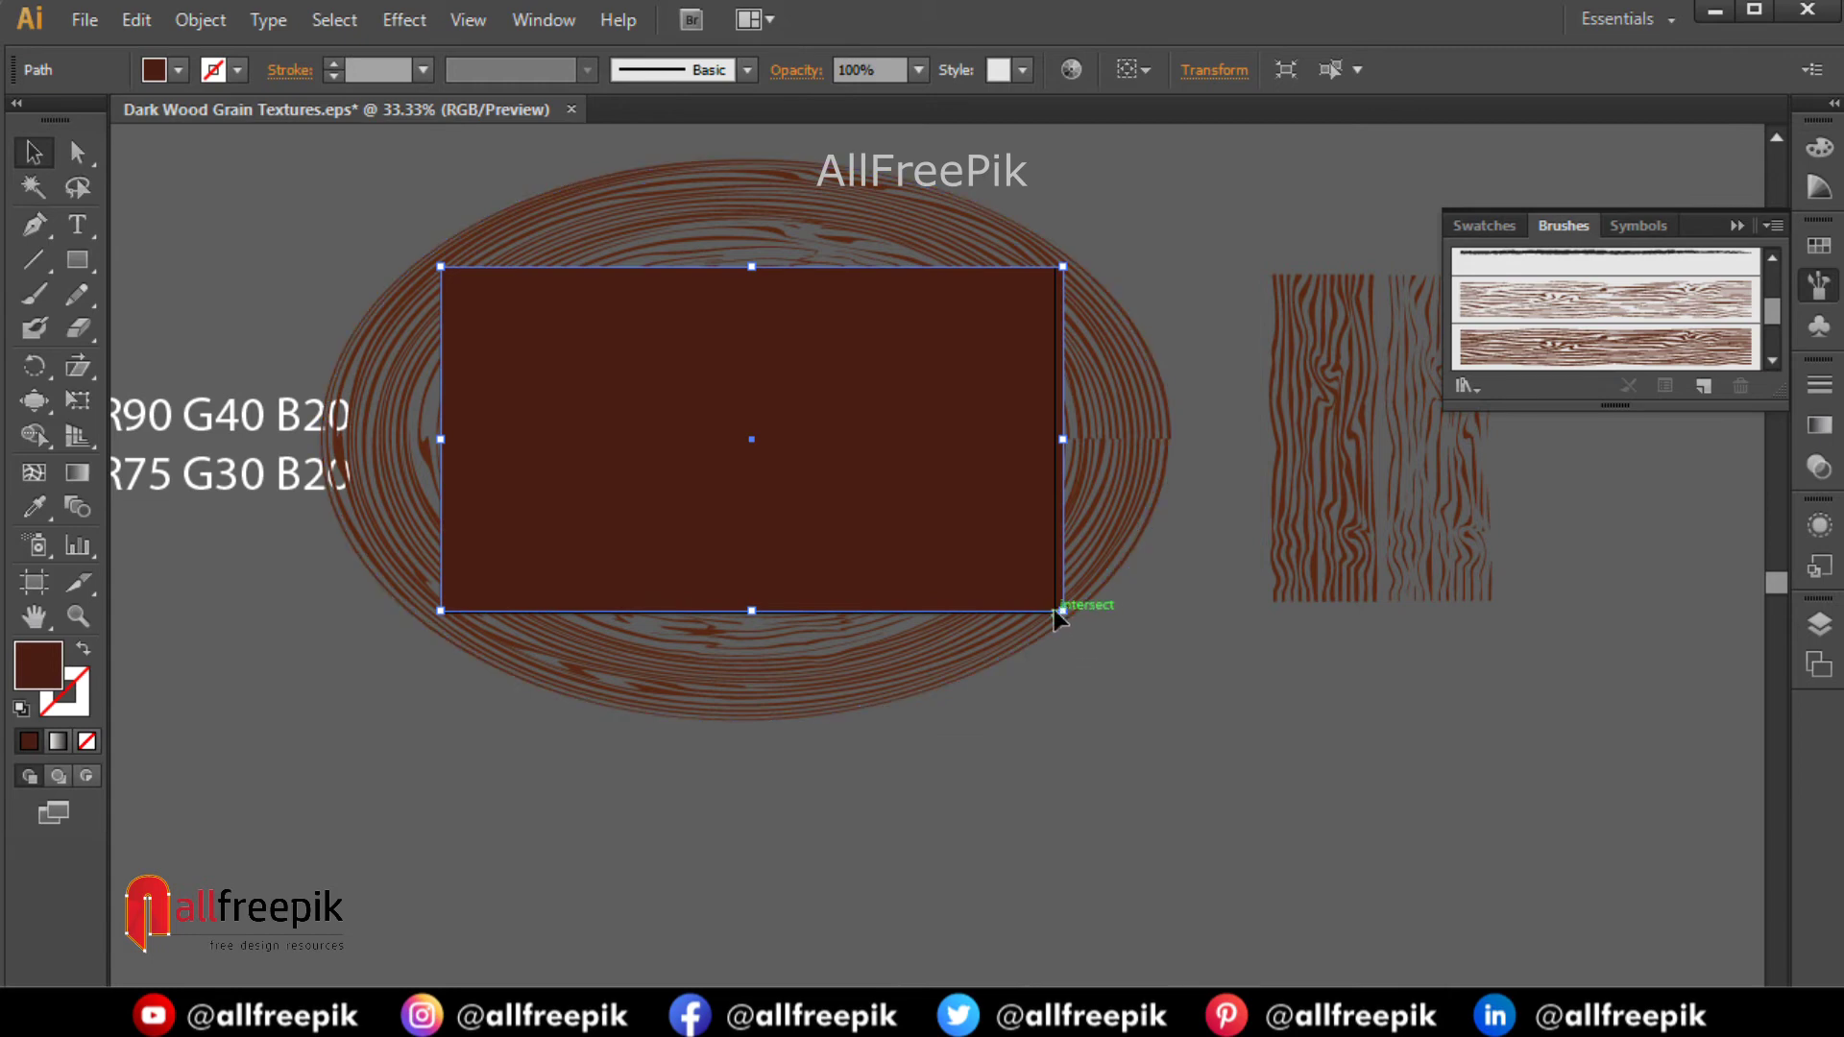
{"action": "key", "text": "ctrl+space"}
{"action": "left_click_drag", "start_coordinate": [1126, 541], "coordinate": [1004, 701]}
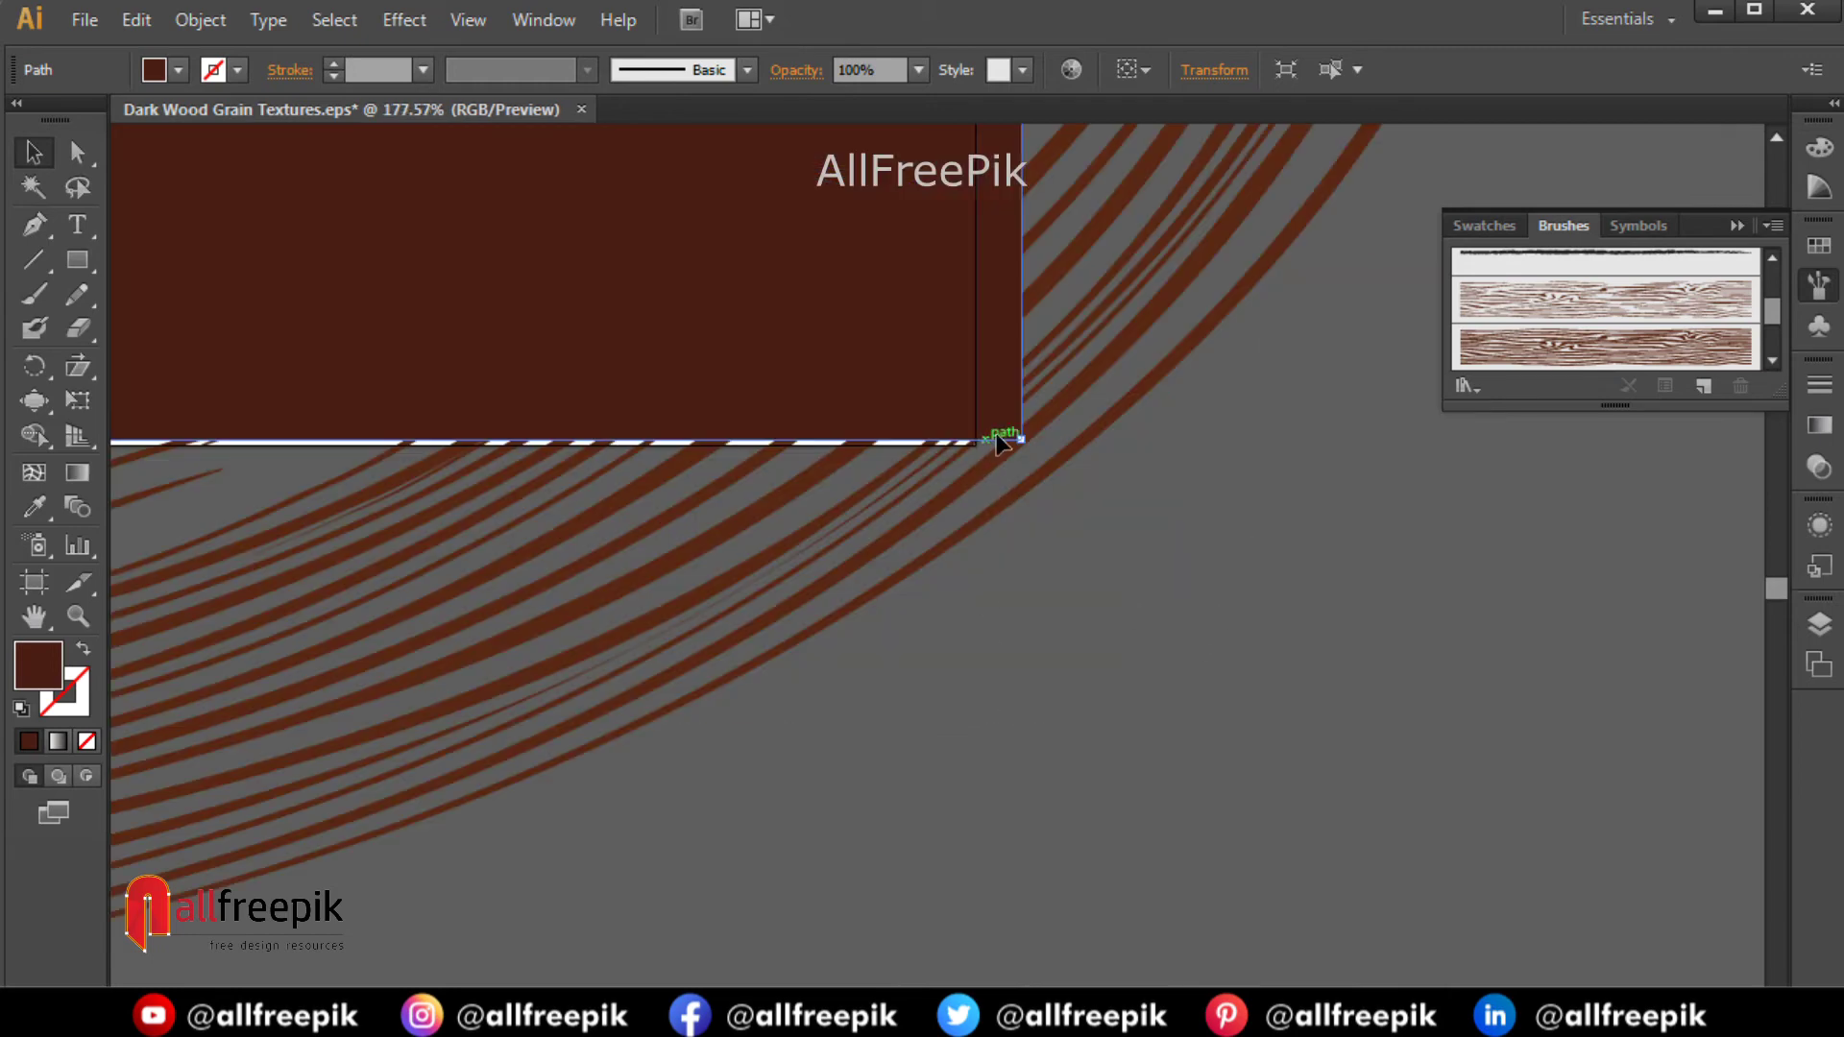
{"action": "left_click_drag", "start_coordinate": [1022, 440], "coordinate": [976, 446]}
Resize the dark brown rectangle from its upper-left corner so it covers the artboard's upper-left corner.
{"action": "key", "text": "space"}
{"action": "left_click_drag", "start_coordinate": [803, 416], "coordinate": [1075, 932]}
{"action": "left_click_drag", "start_coordinate": [831, 263], "coordinate": [852, 778]}
{"action": "left_click_drag", "start_coordinate": [1095, 279], "coordinate": [826, 797]}
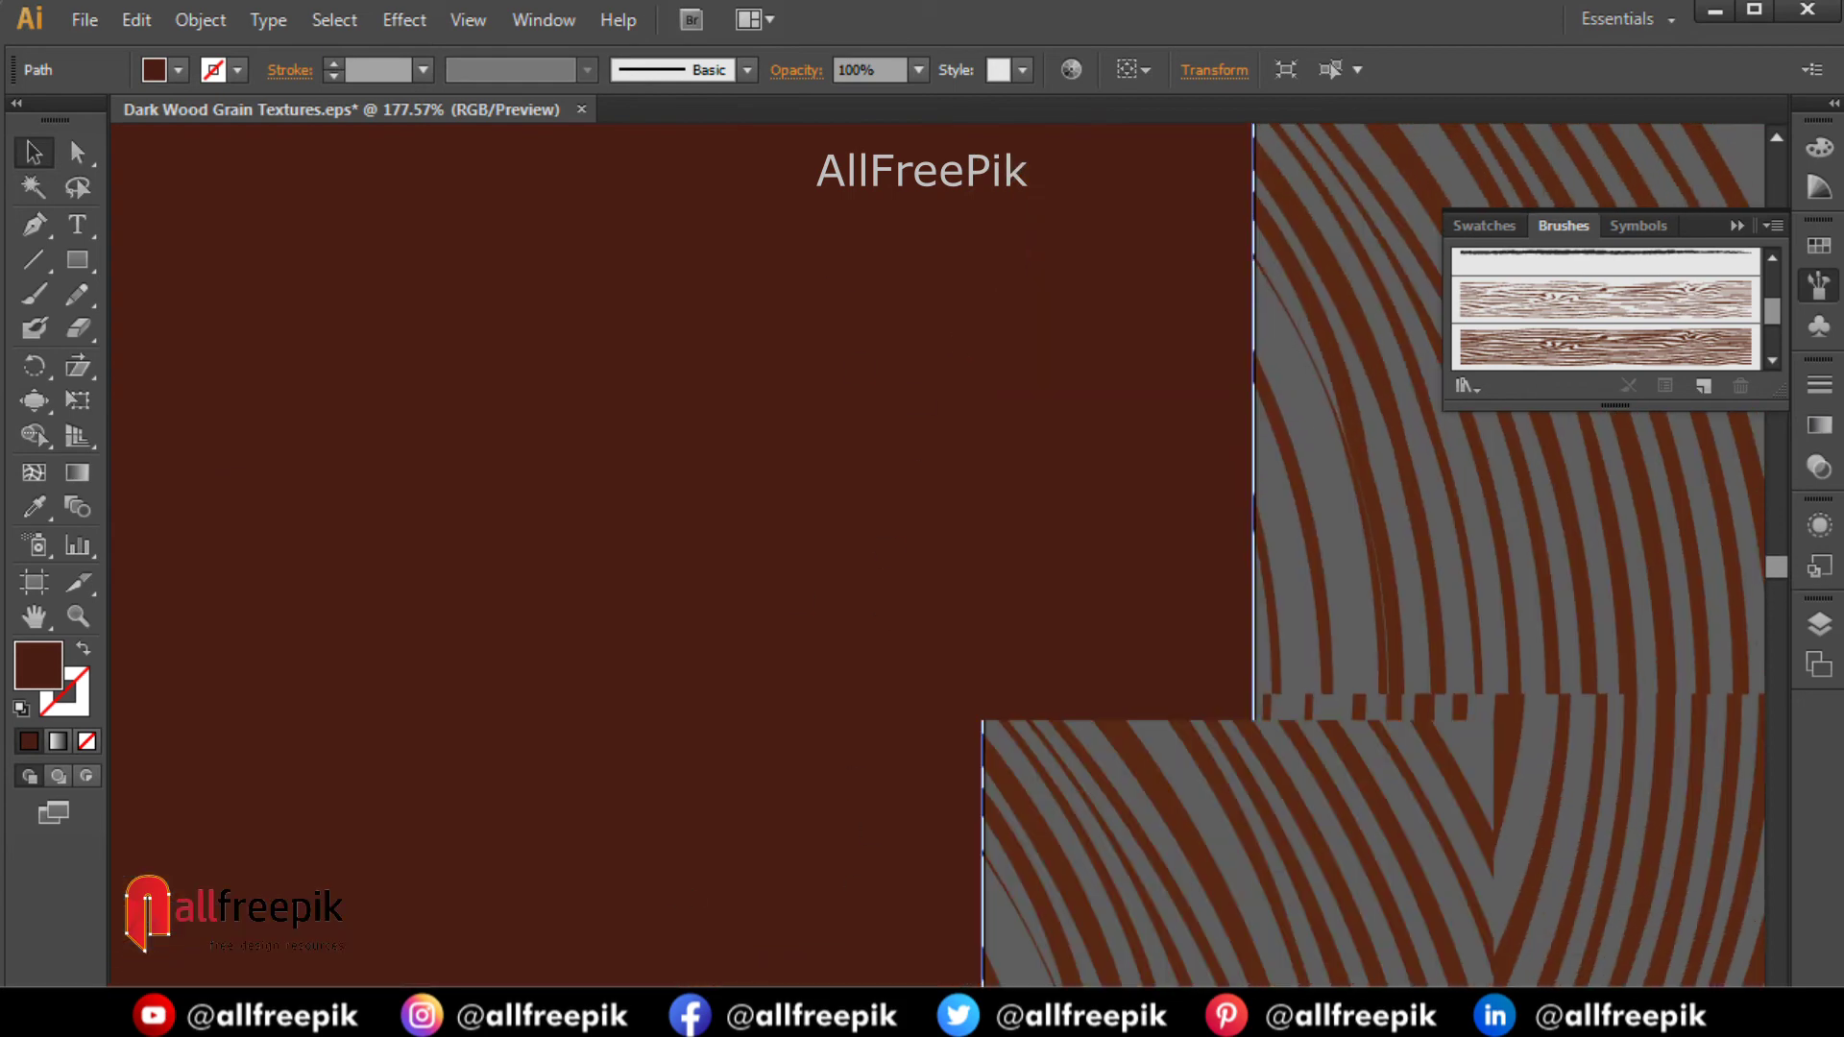
{"action": "left_click_drag", "start_coordinate": [903, 173], "coordinate": [1030, 564]}
{"action": "key", "text": "space"}
{"action": "left_click_drag", "start_coordinate": [823, 735], "coordinate": [1528, 520]}
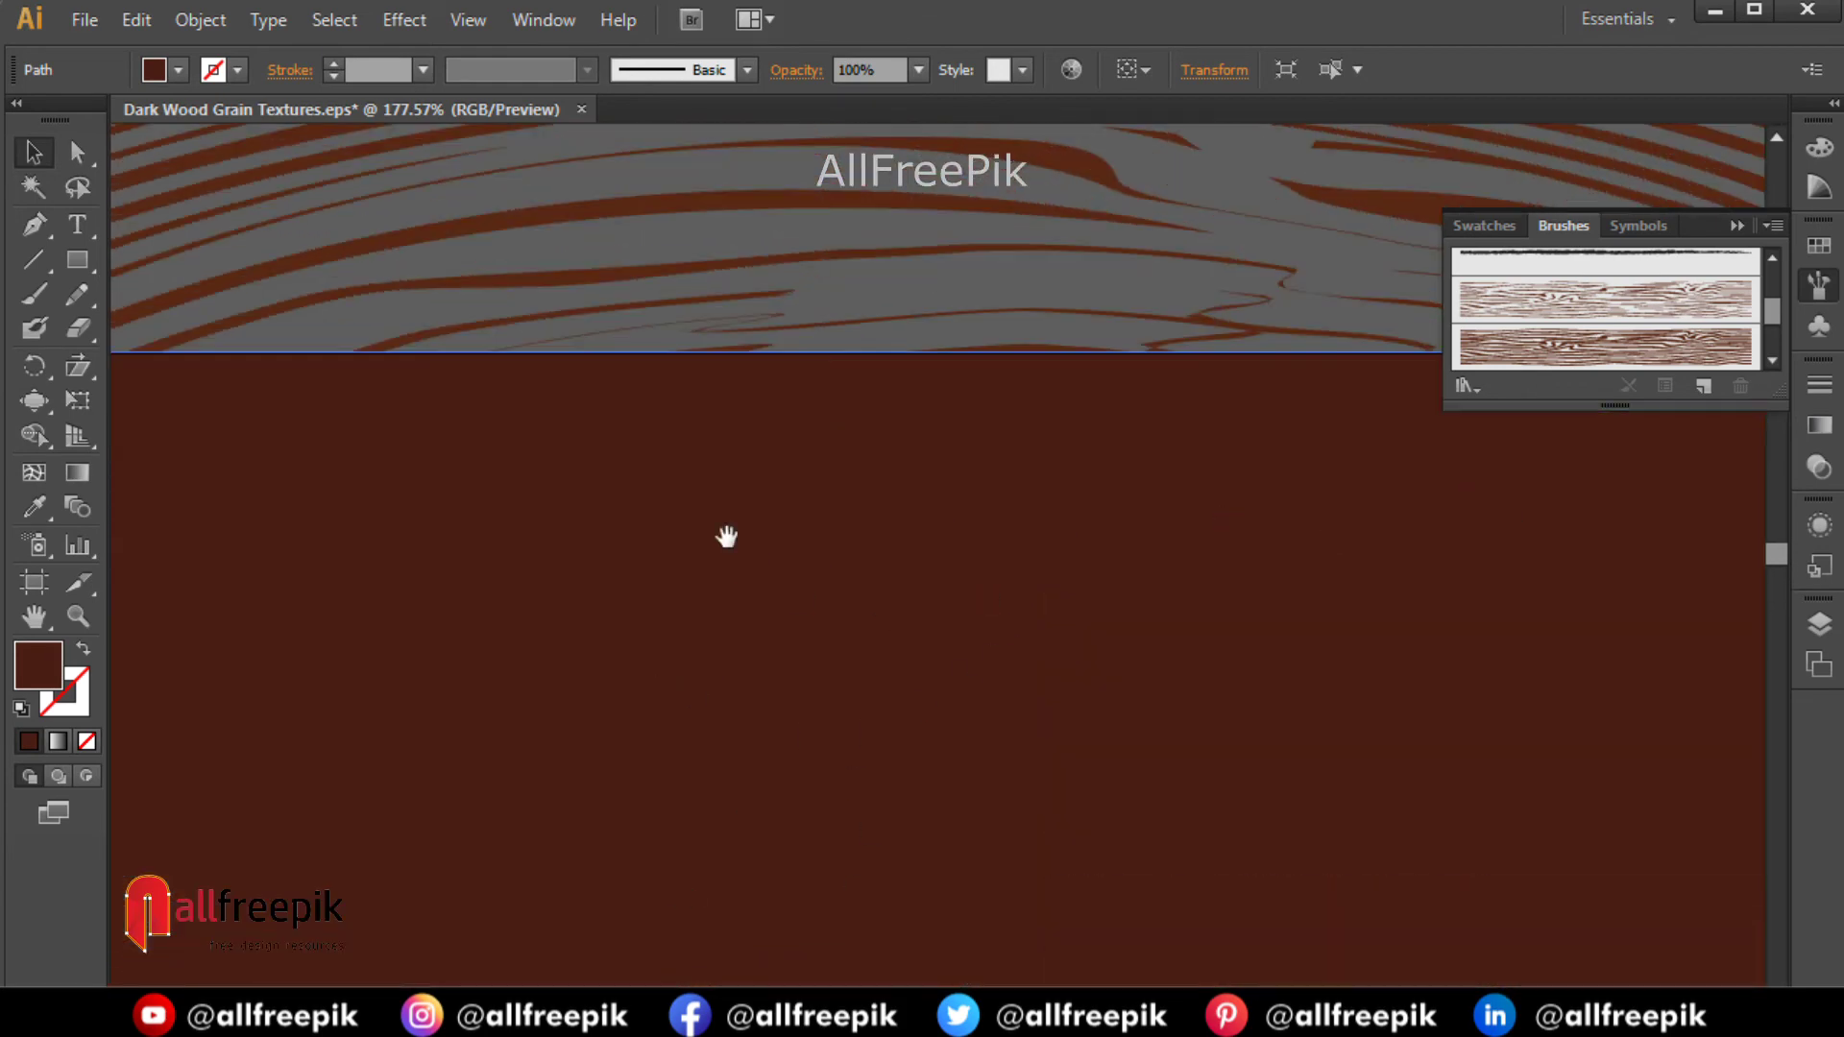
{"action": "left_click_drag", "start_coordinate": [728, 537], "coordinate": [1421, 538]}
{"action": "left_click_drag", "start_coordinate": [758, 564], "coordinate": [1440, 564]}
{"action": "left_click_drag", "start_coordinate": [823, 539], "coordinate": [1247, 526]}
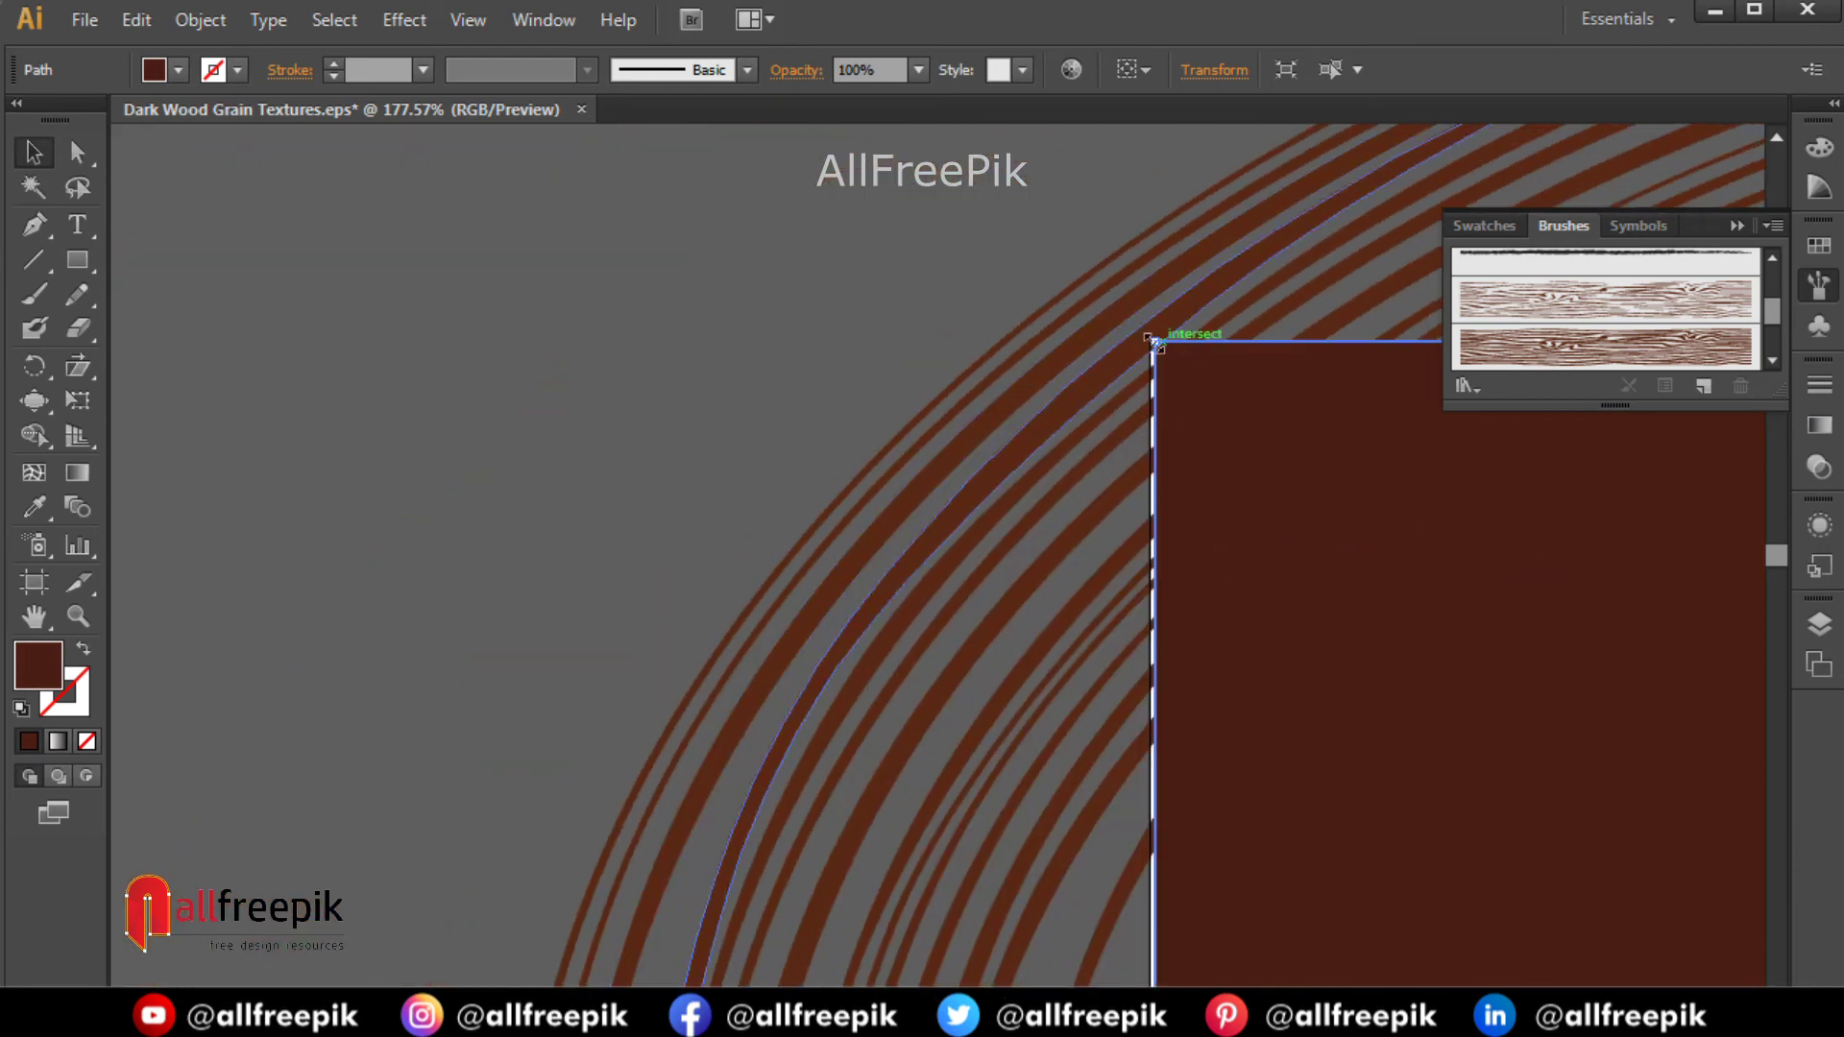
{"action": "left_click_drag", "start_coordinate": [1155, 343], "coordinate": [1149, 348]}
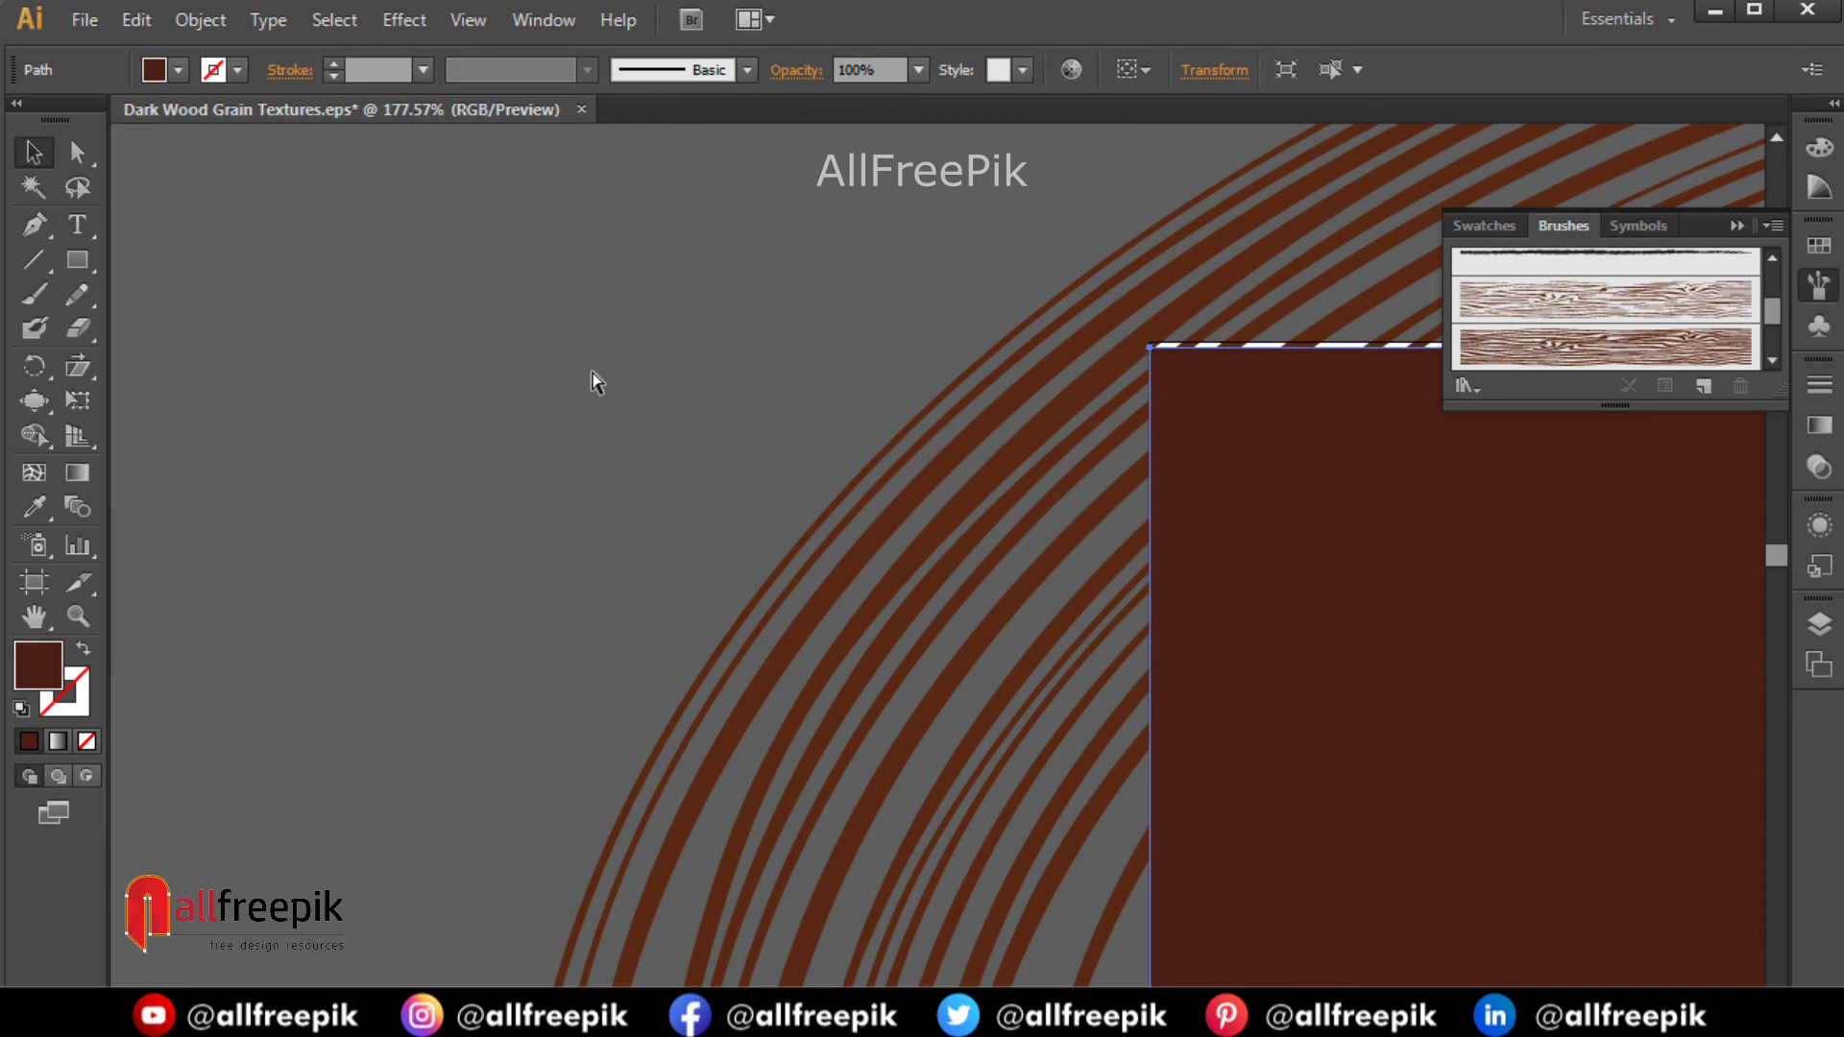
{"action": "left_click_drag", "start_coordinate": [1135, 344], "coordinate": [1147, 332]}
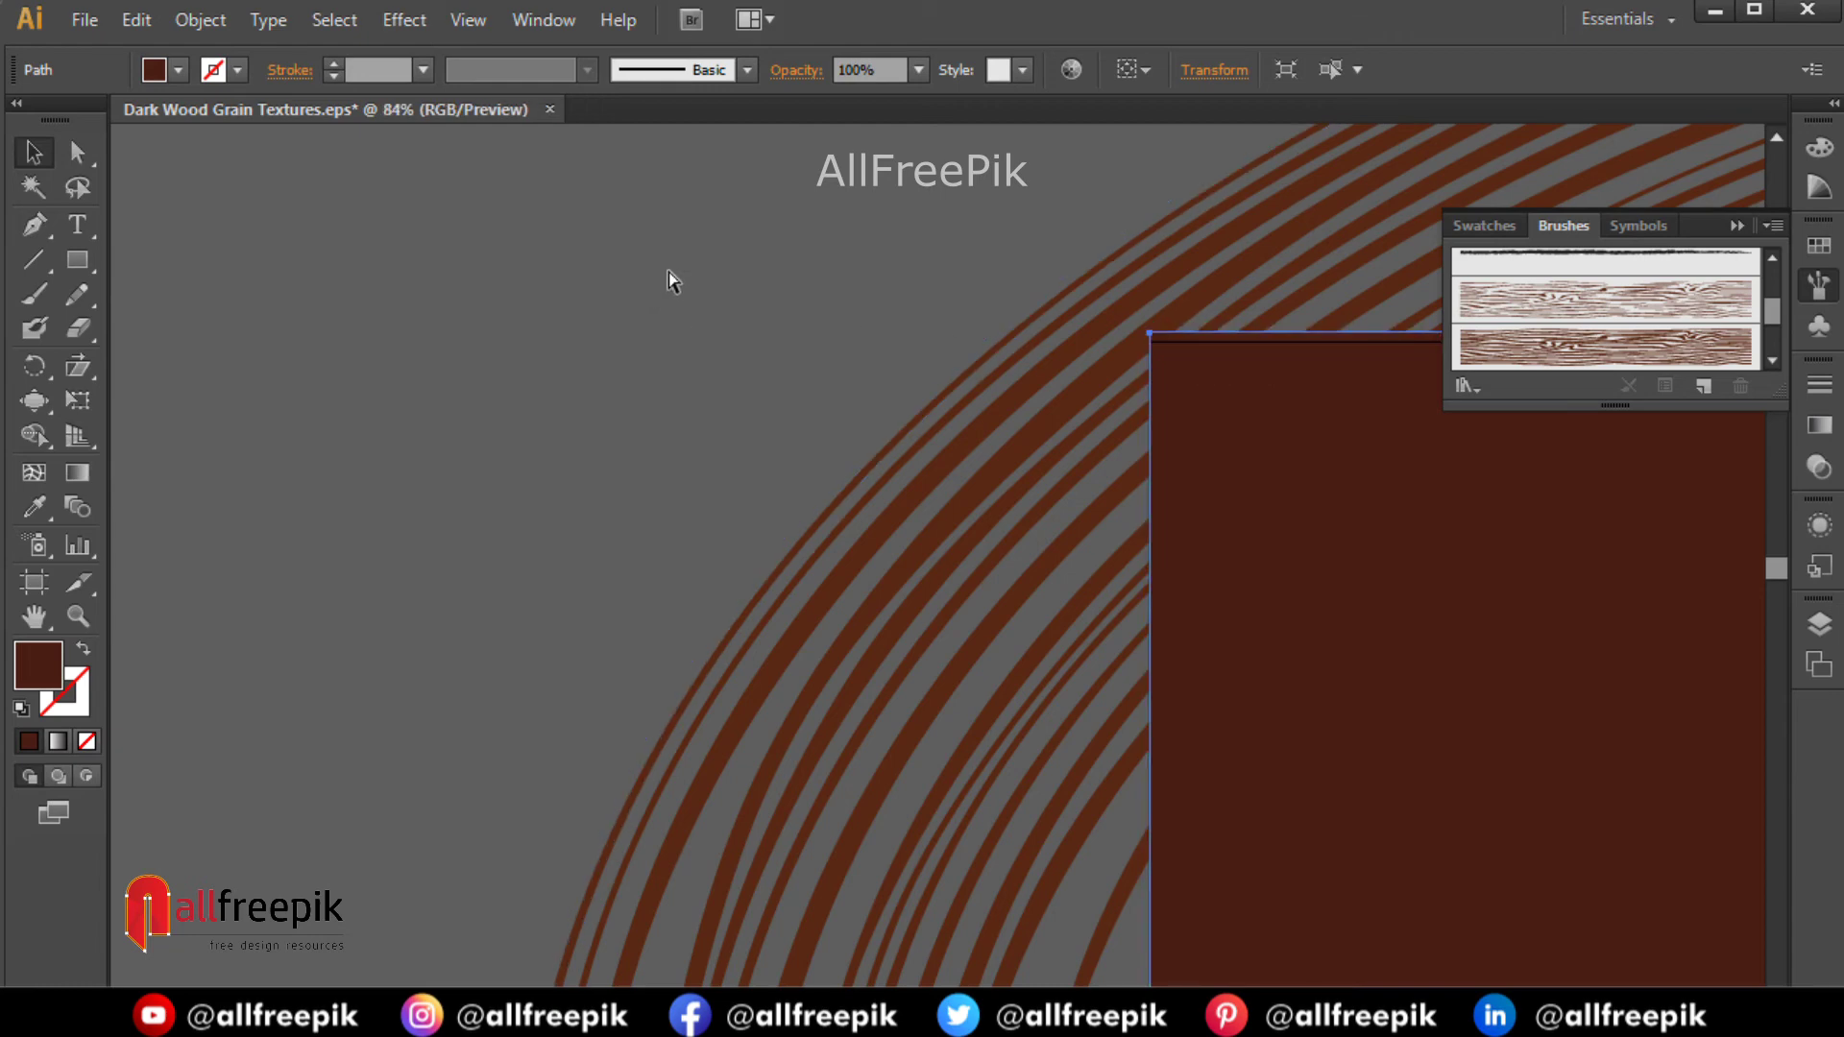
Copy the dark brown rectangle to the clipboard.
{"action": "key", "text": "ctrl+0"}
{"action": "left_click", "coordinate": [658, 354], "text": "ctrl+alt"}
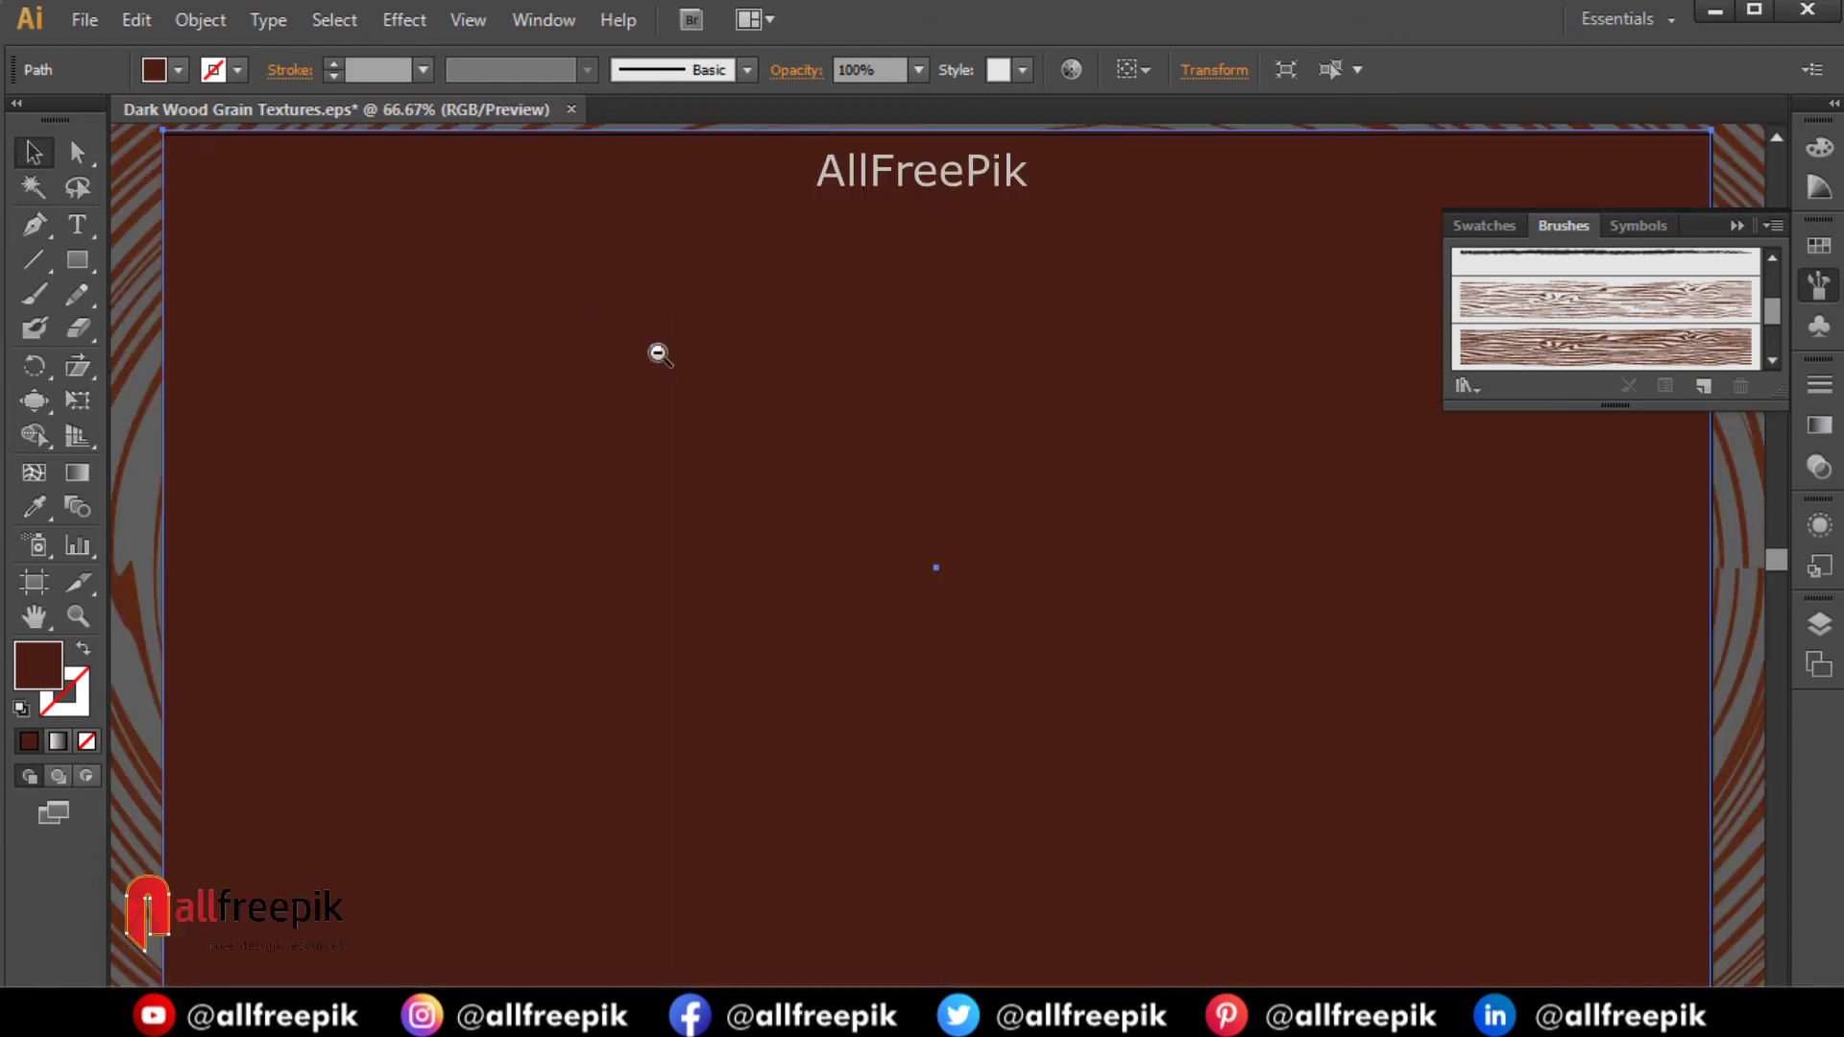
{"action": "left_click", "coordinate": [658, 353], "text": "ctrl+alt"}
{"action": "left_click", "coordinate": [658, 354], "text": "ctrl+alt"}
{"action": "left_click_drag", "start_coordinate": [929, 548], "coordinate": [313, 298]}
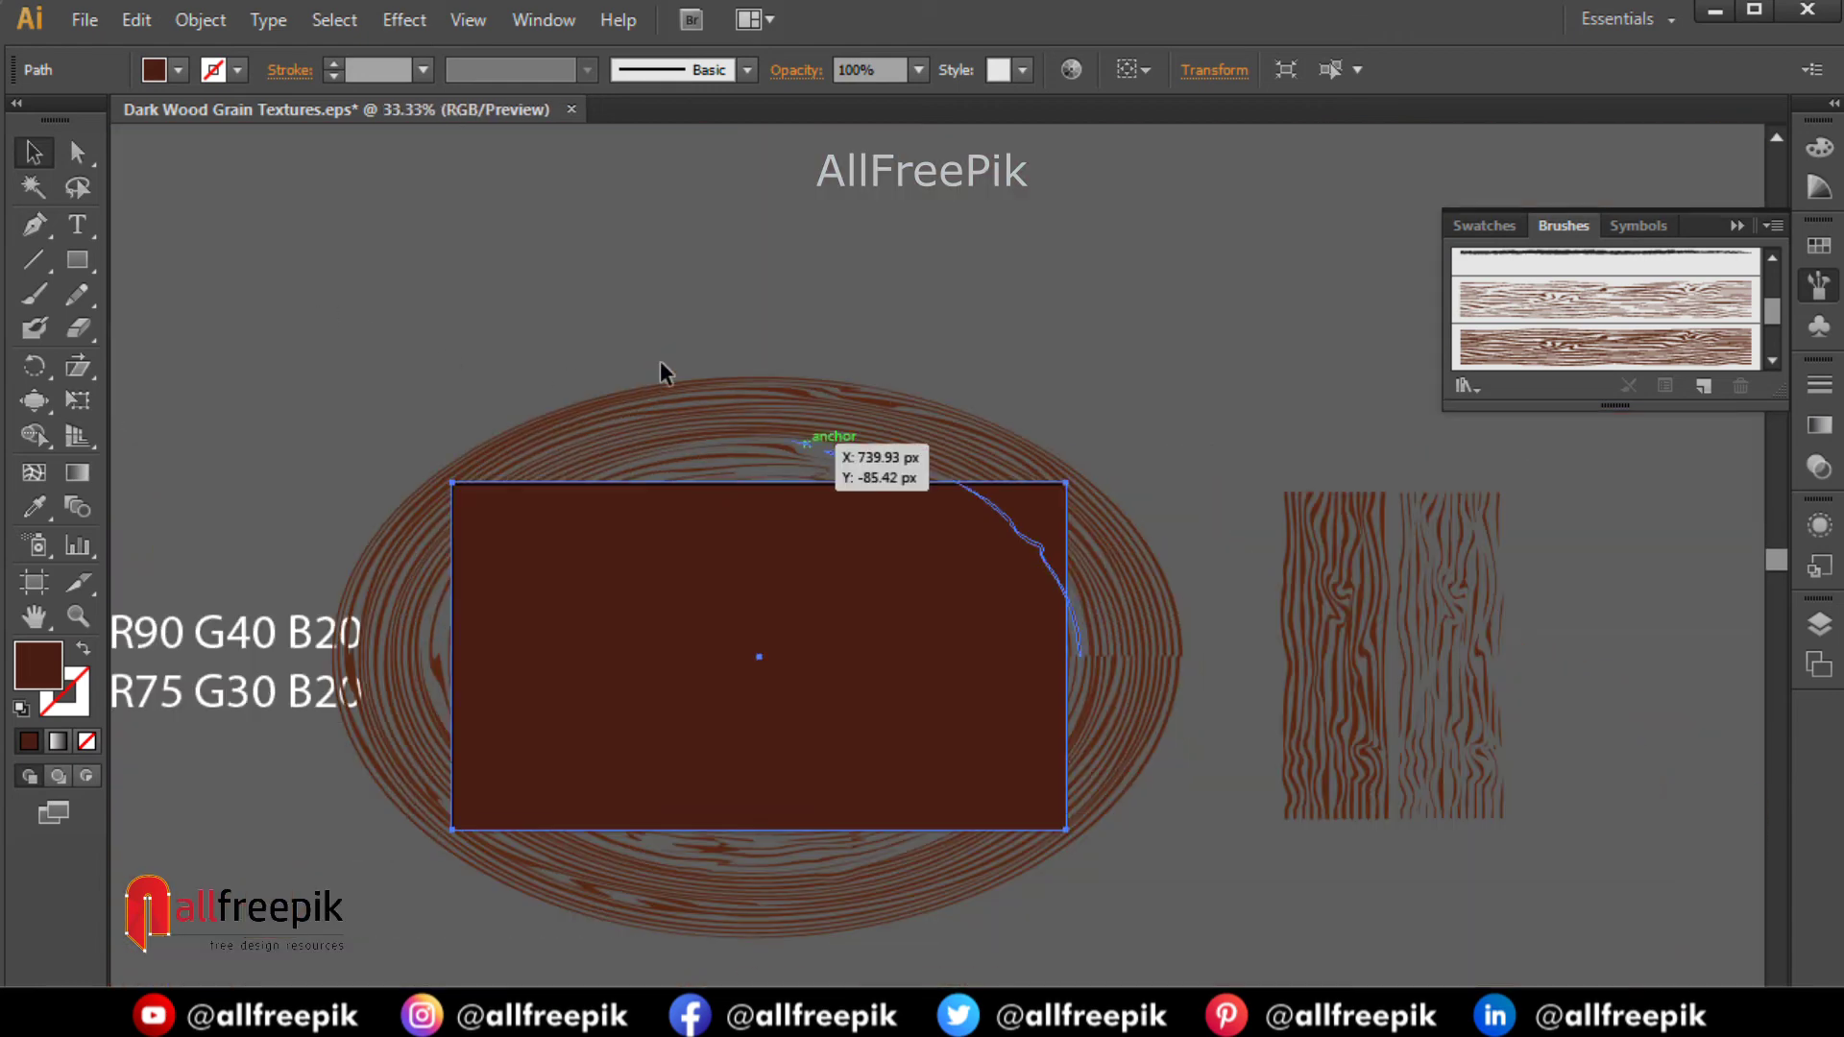
{"action": "left_click", "coordinate": [664, 342]}
{"action": "left_click", "coordinate": [788, 548]}
{"action": "left_click", "coordinate": [135, 20]}
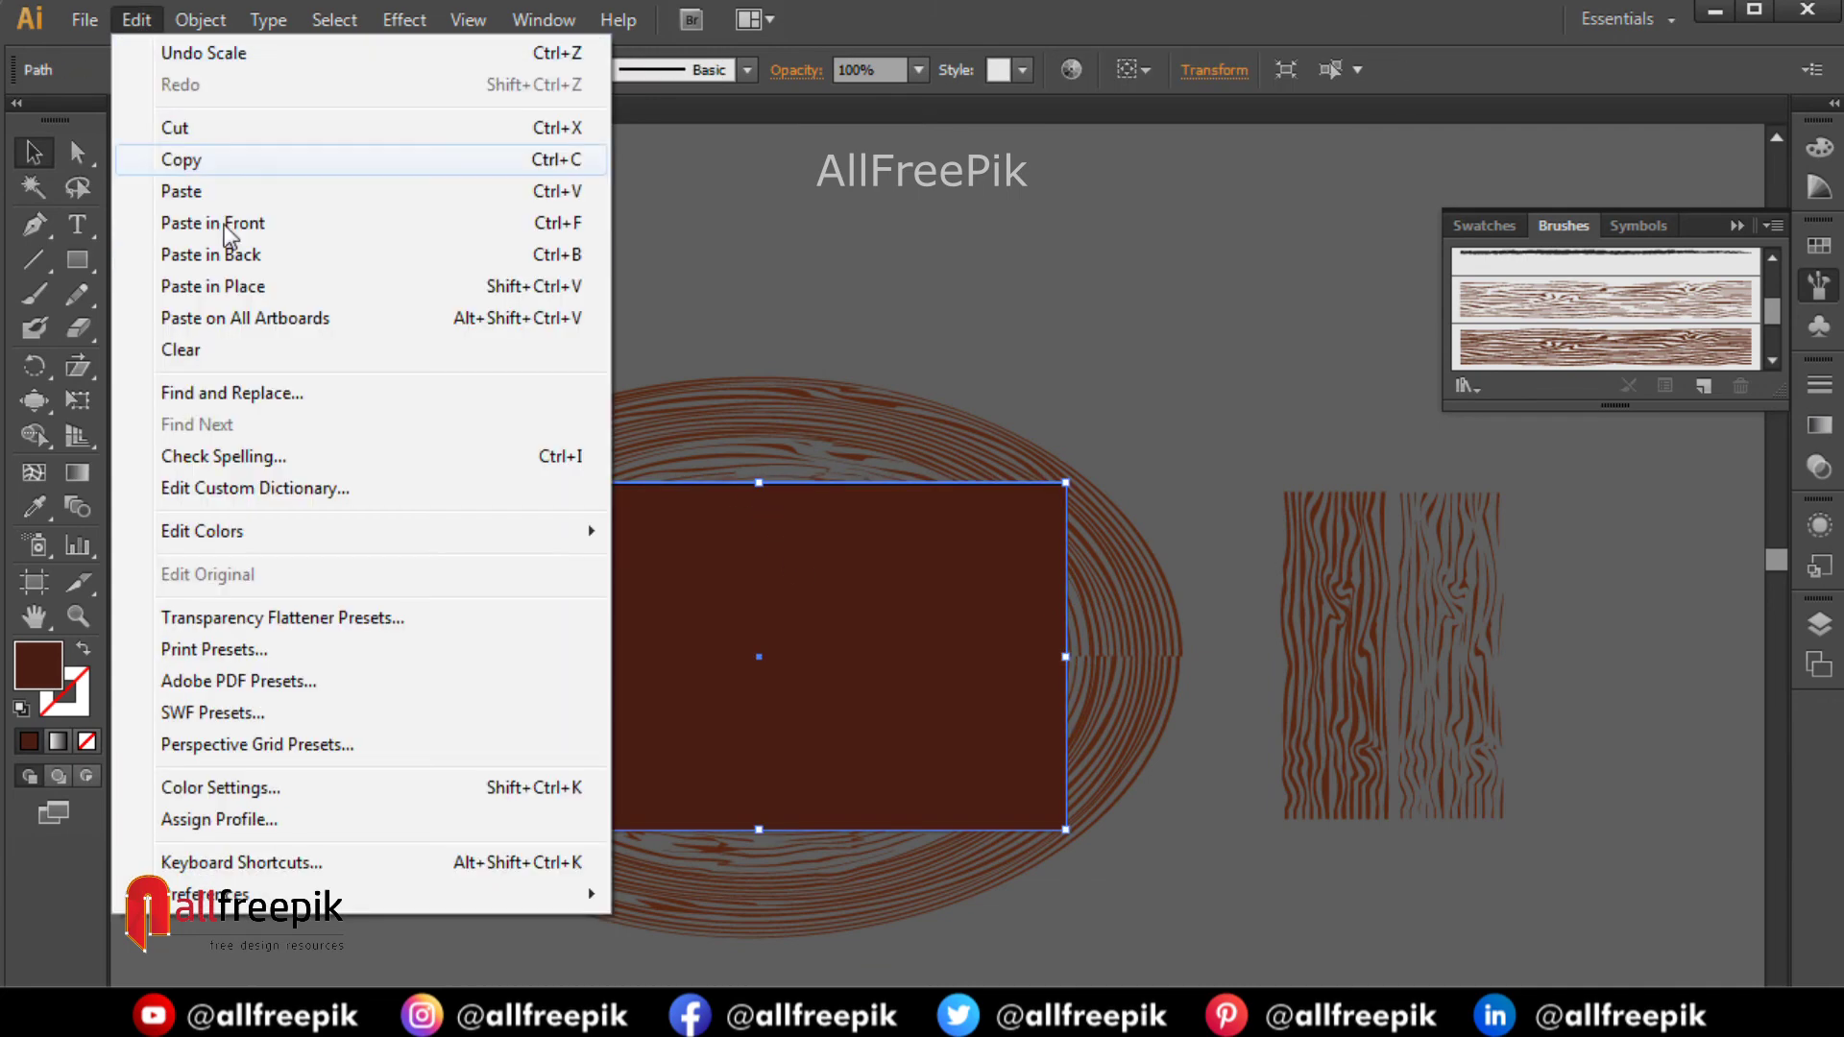
{"action": "left_click", "coordinate": [182, 159]}
Send the dark brown rectangle to the back, behind the wood grain rings, and deselect it.
{"action": "right_click", "coordinate": [803, 647]}
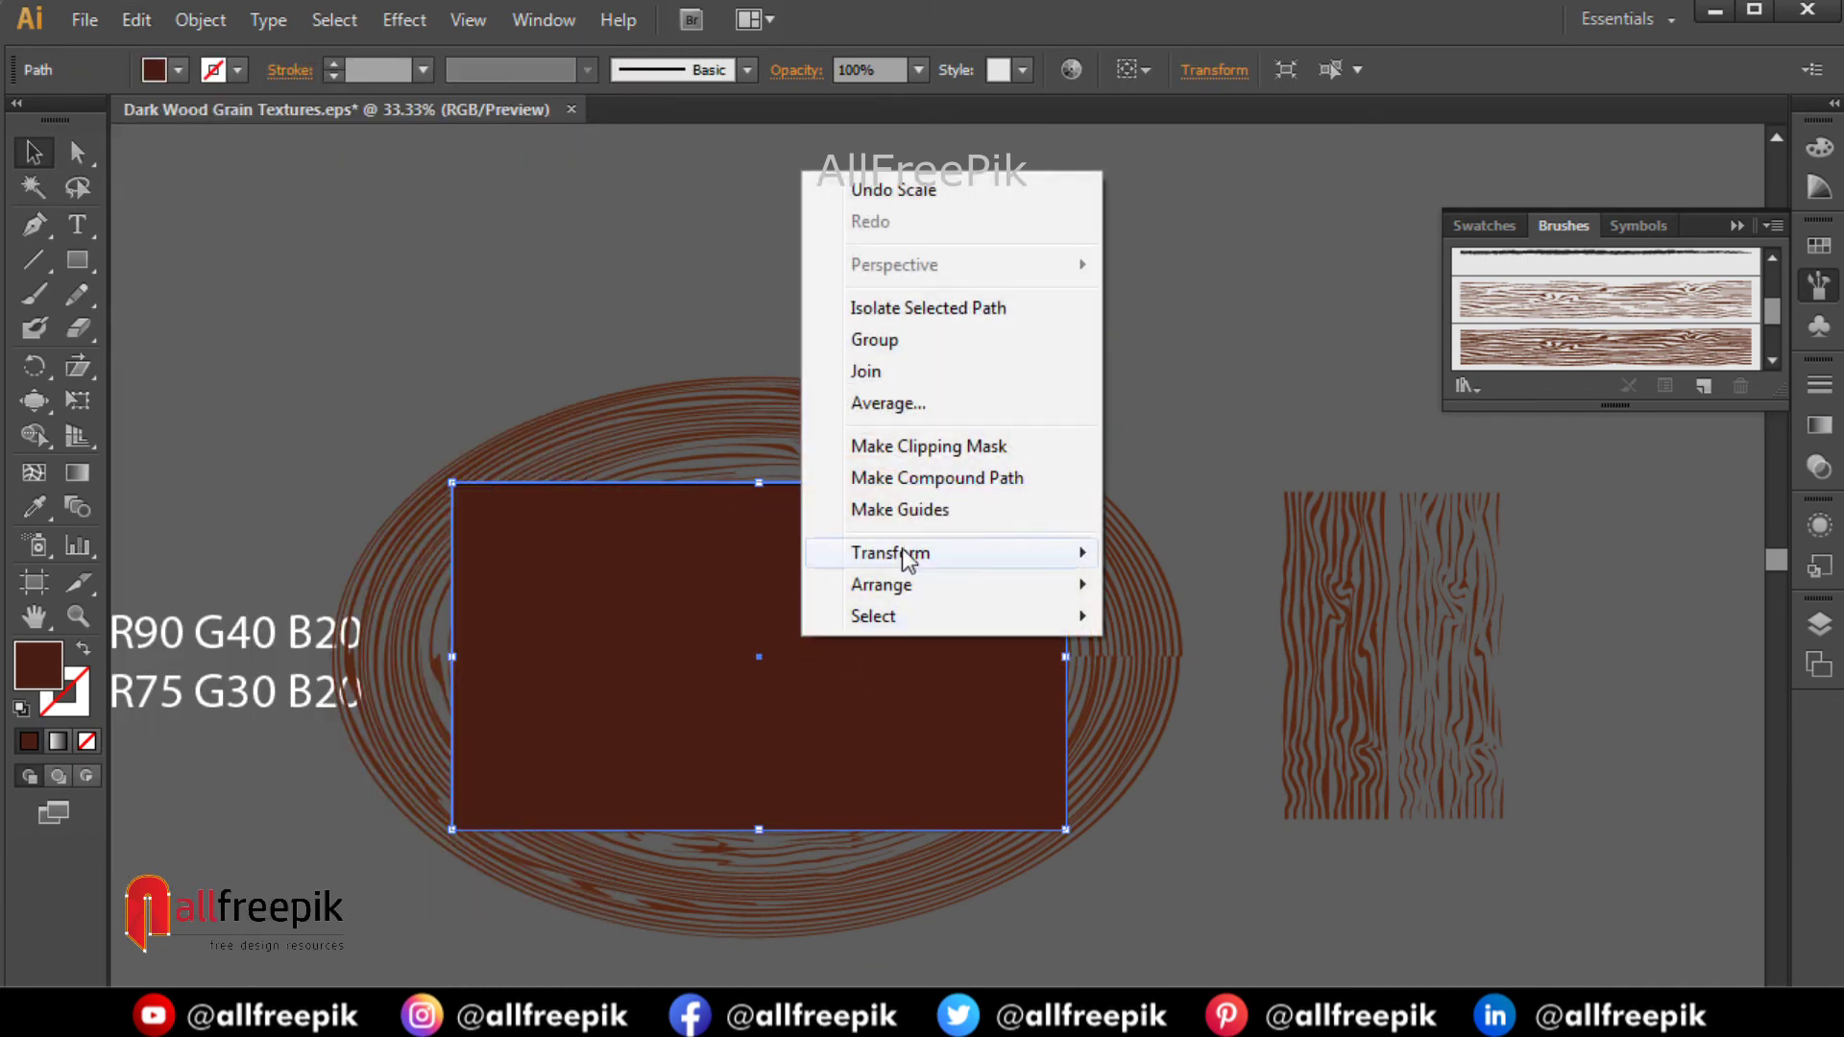
{"action": "mouse_move", "coordinate": [949, 588]}
{"action": "left_click", "coordinate": [1208, 680]}
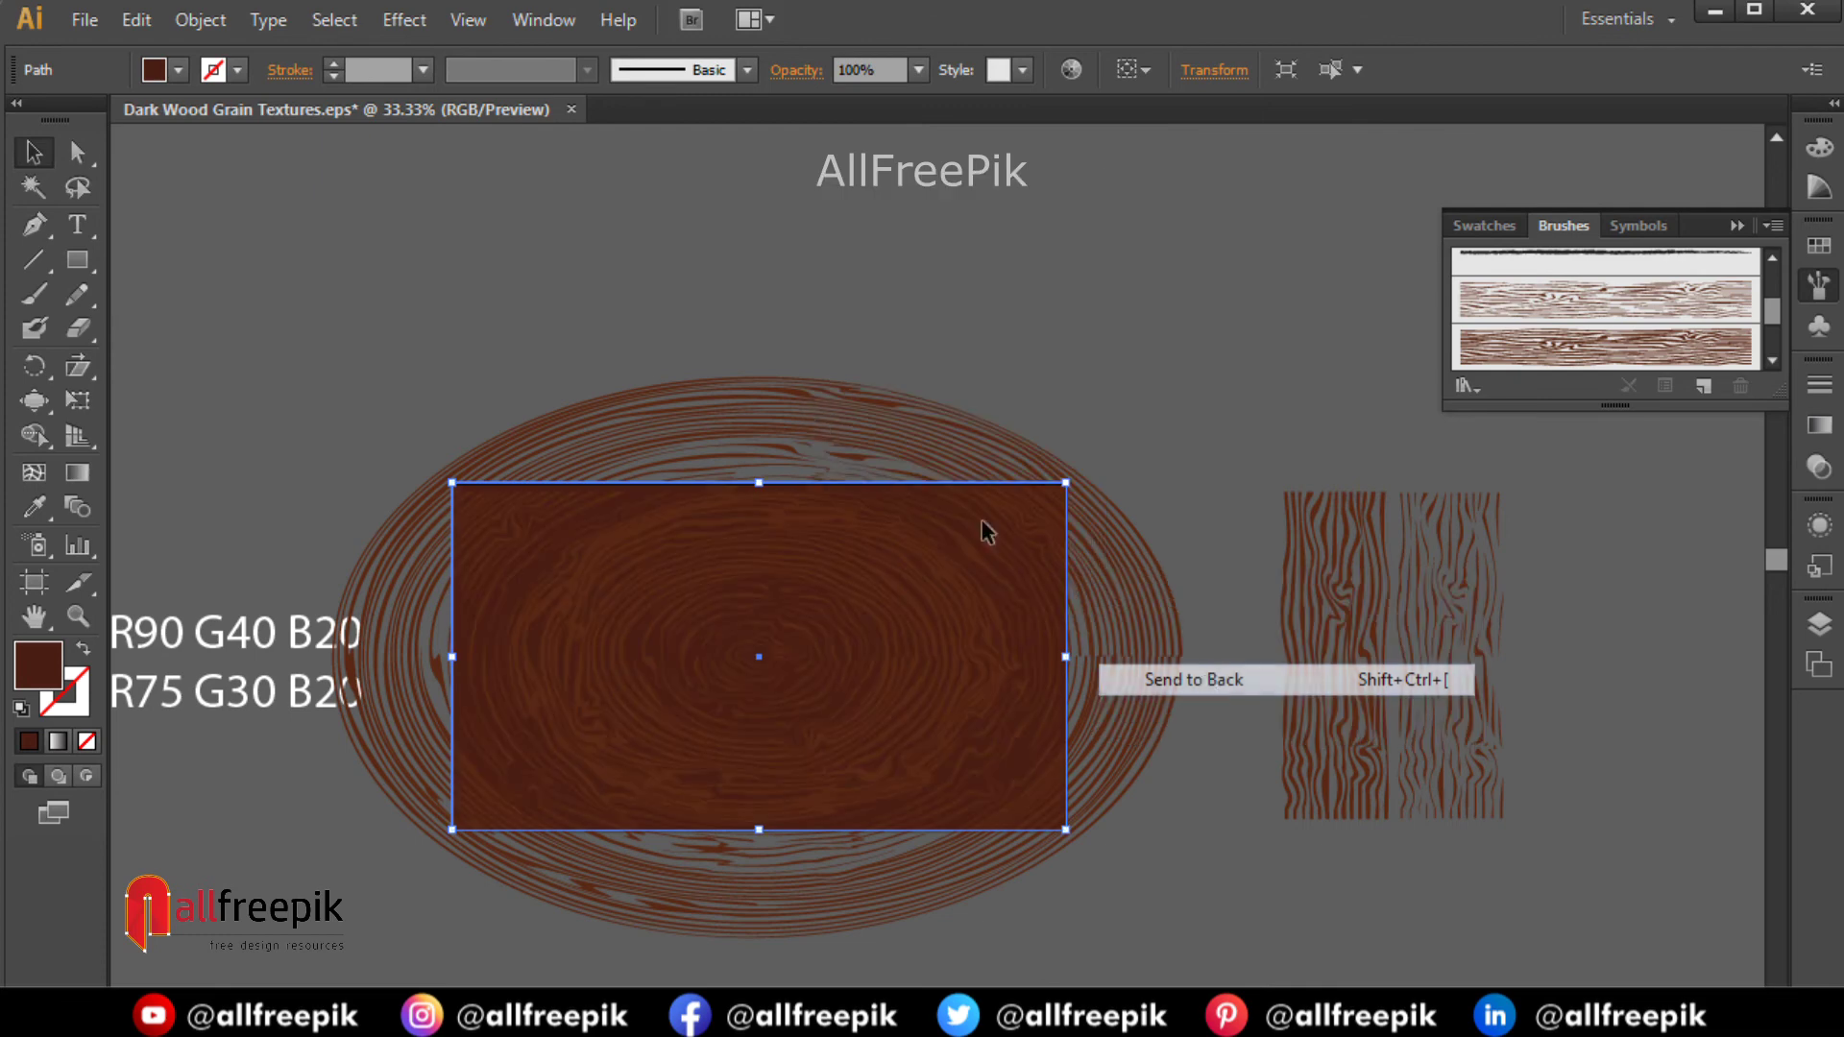
{"action": "left_click", "coordinate": [672, 334]}
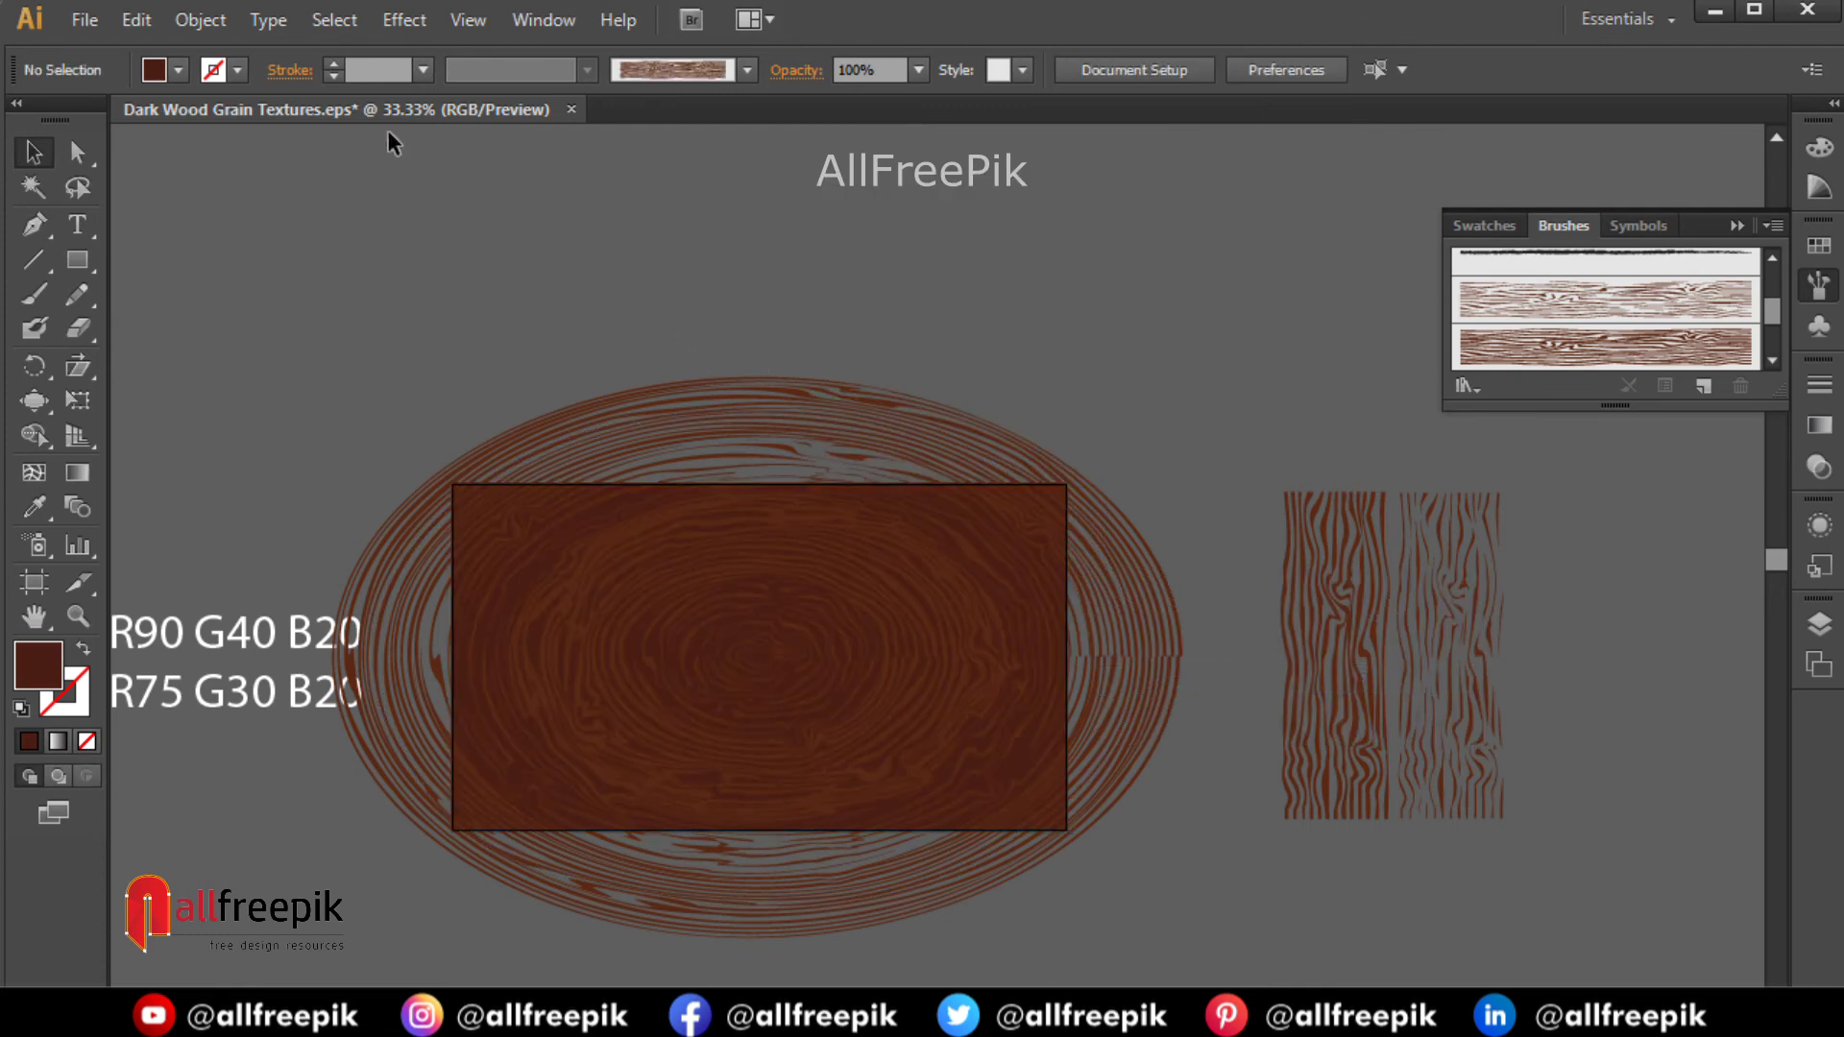
Paste the copied rectangle in front and make it a clipping mask that trims the wood grain to the artboard.
{"action": "left_click", "coordinate": [135, 20]}
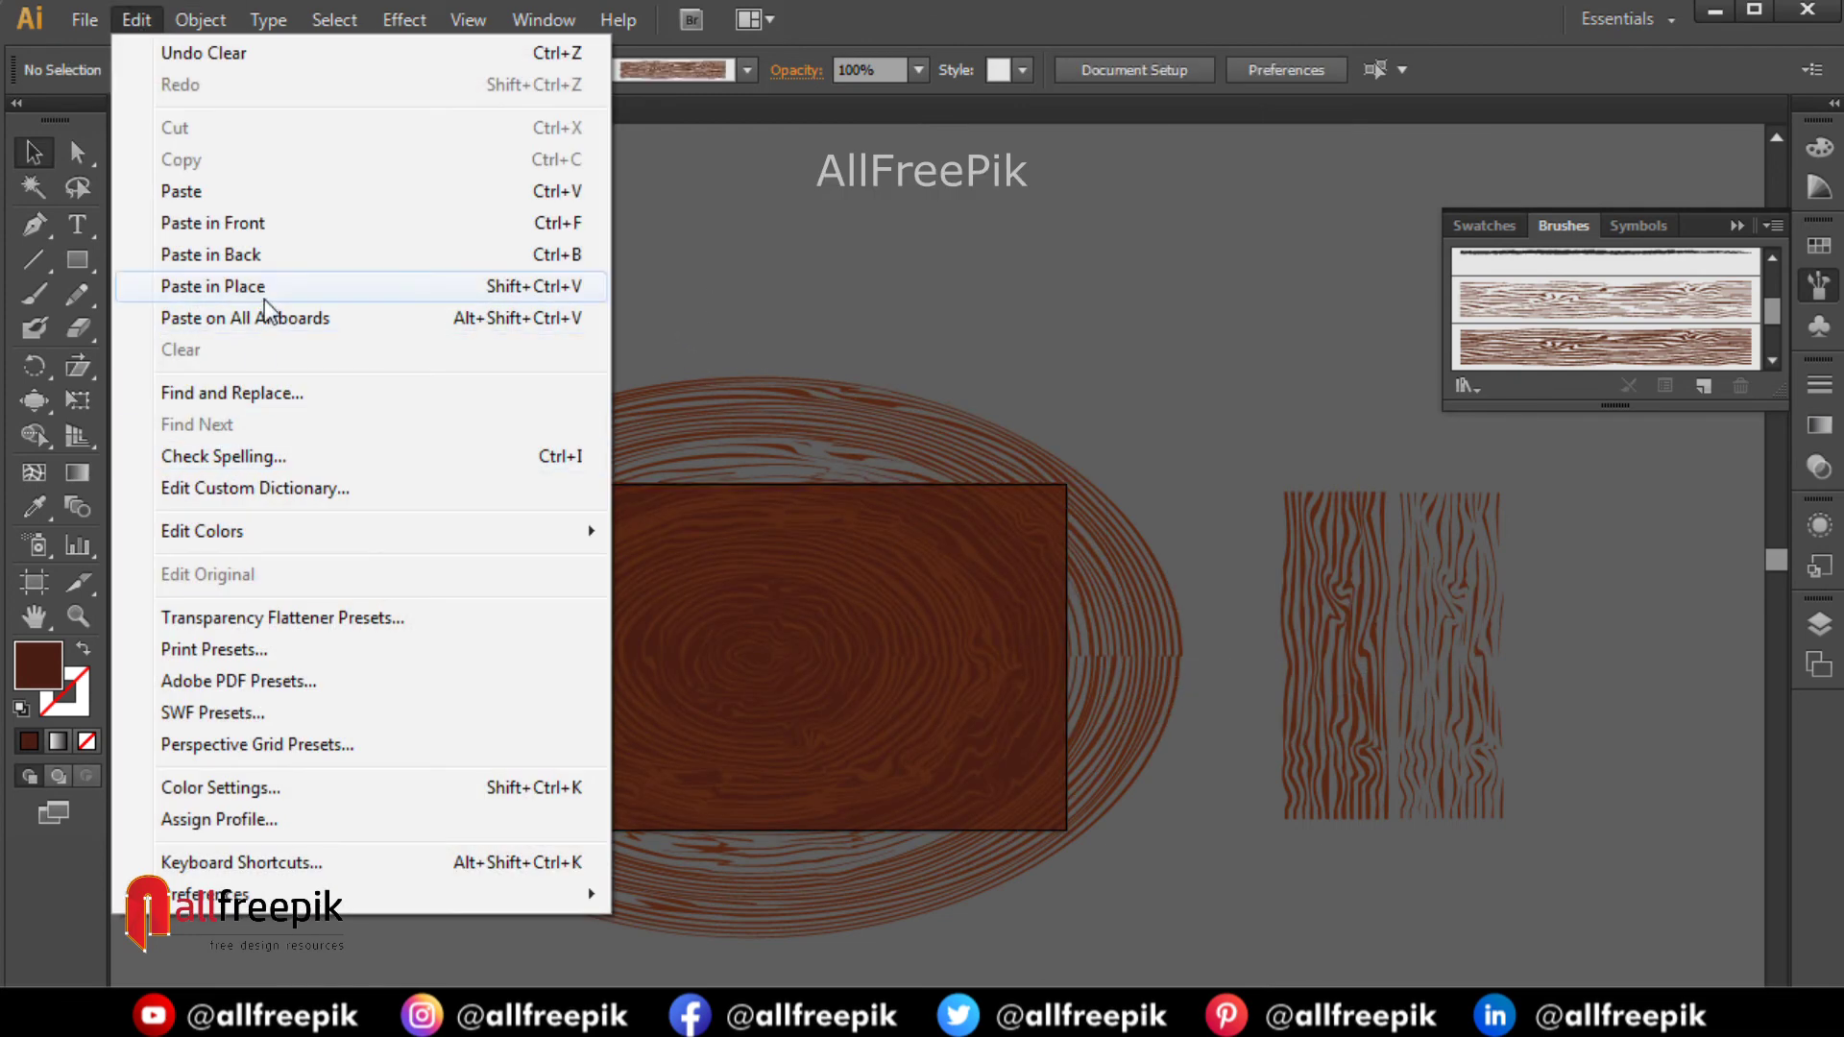
{"action": "left_click", "coordinate": [330, 225]}
{"action": "left_click", "coordinate": [553, 317]}
{"action": "left_click_drag", "start_coordinate": [554, 317], "coordinate": [961, 927]}
{"action": "right_click", "coordinate": [794, 657]}
{"action": "left_click", "coordinate": [918, 816]}
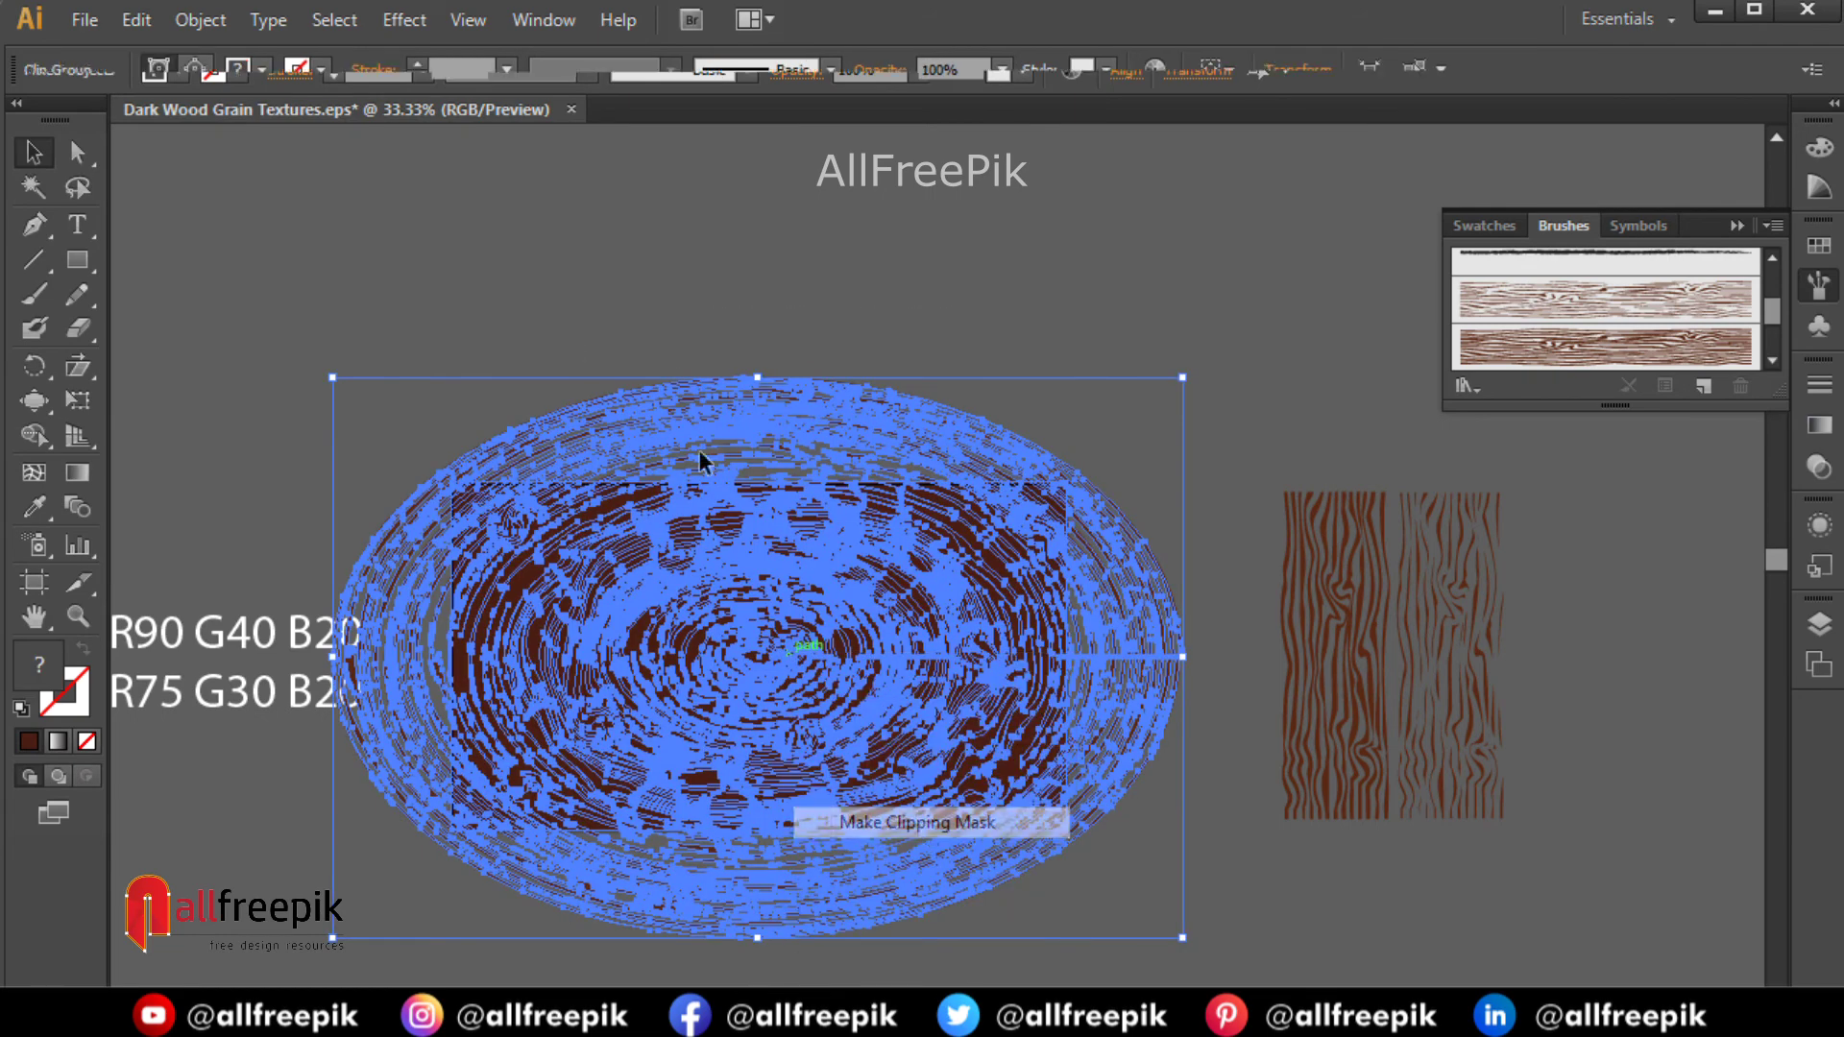
{"action": "left_click", "coordinate": [626, 371]}
Extend the right edges of the clipping mask and the background to cover the white strip, and collapse the Brushes panel.
{"action": "left_click_drag", "start_coordinate": [441, 465], "coordinate": [1166, 910]}
{"action": "left_click_drag", "start_coordinate": [976, 642], "coordinate": [947, 699]}
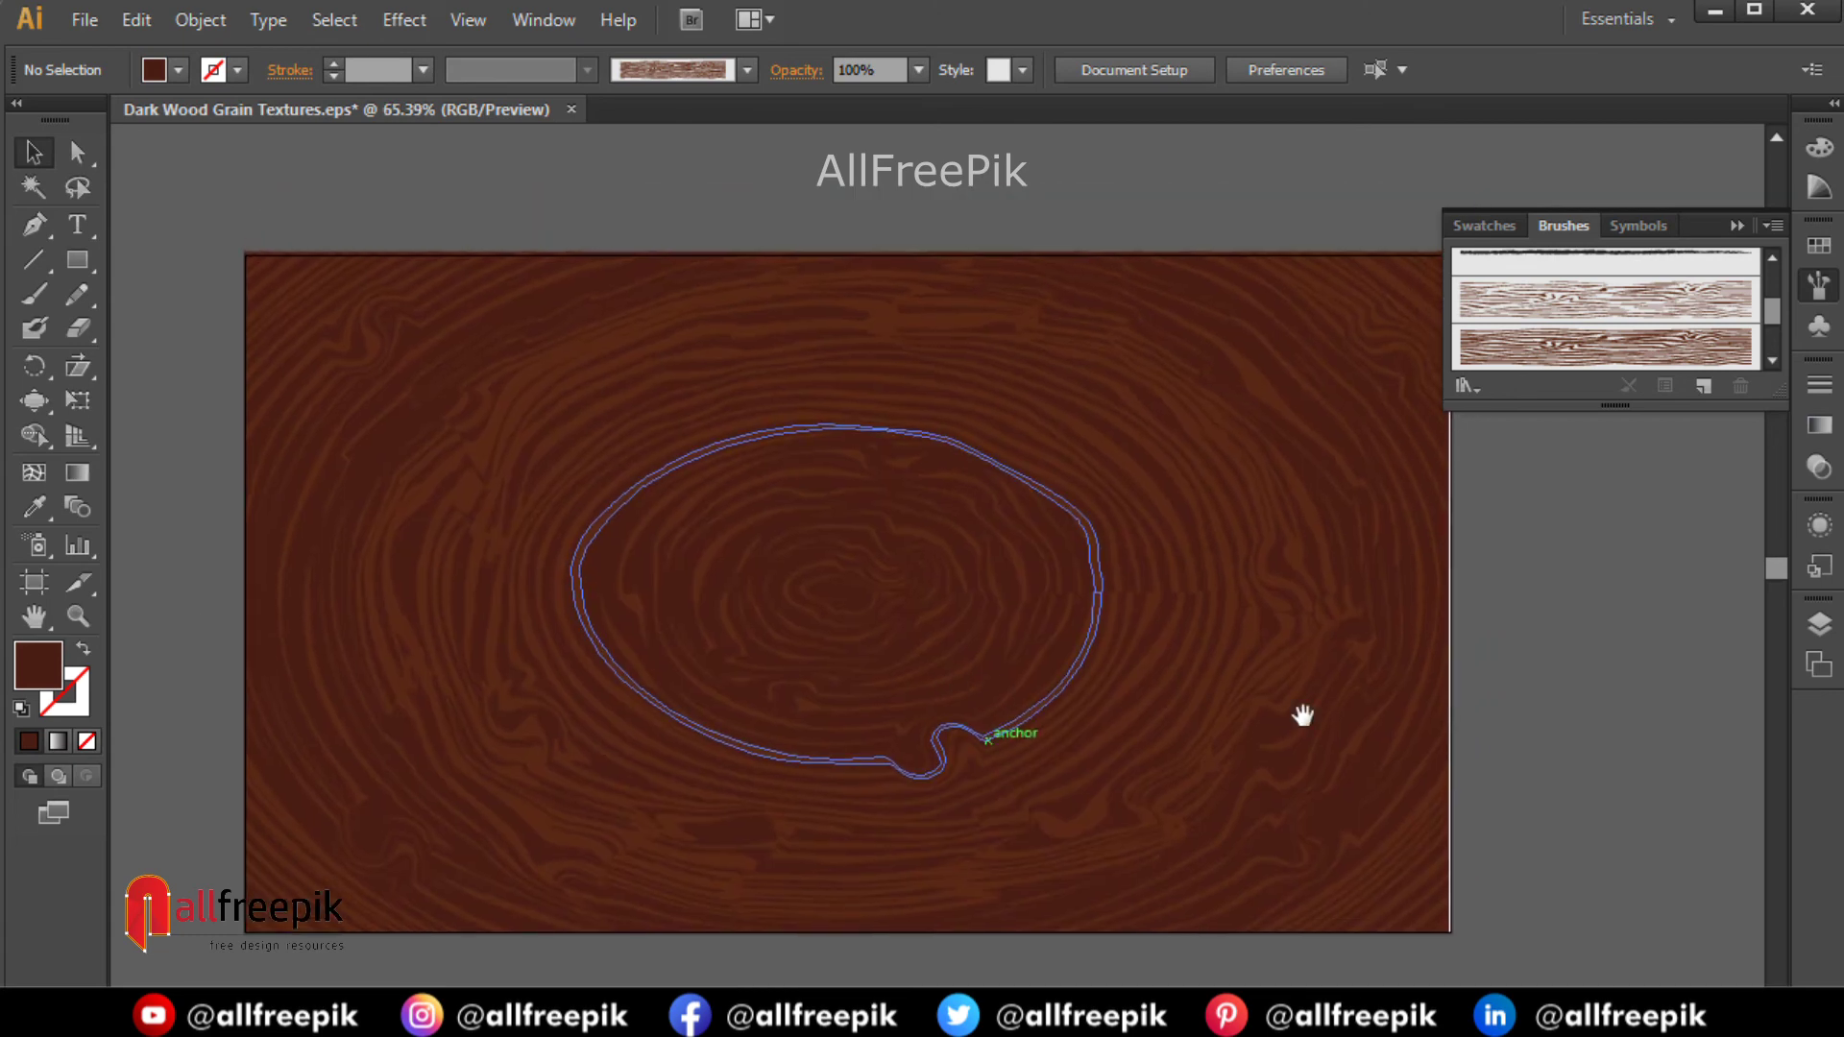
{"action": "key", "text": "a"}
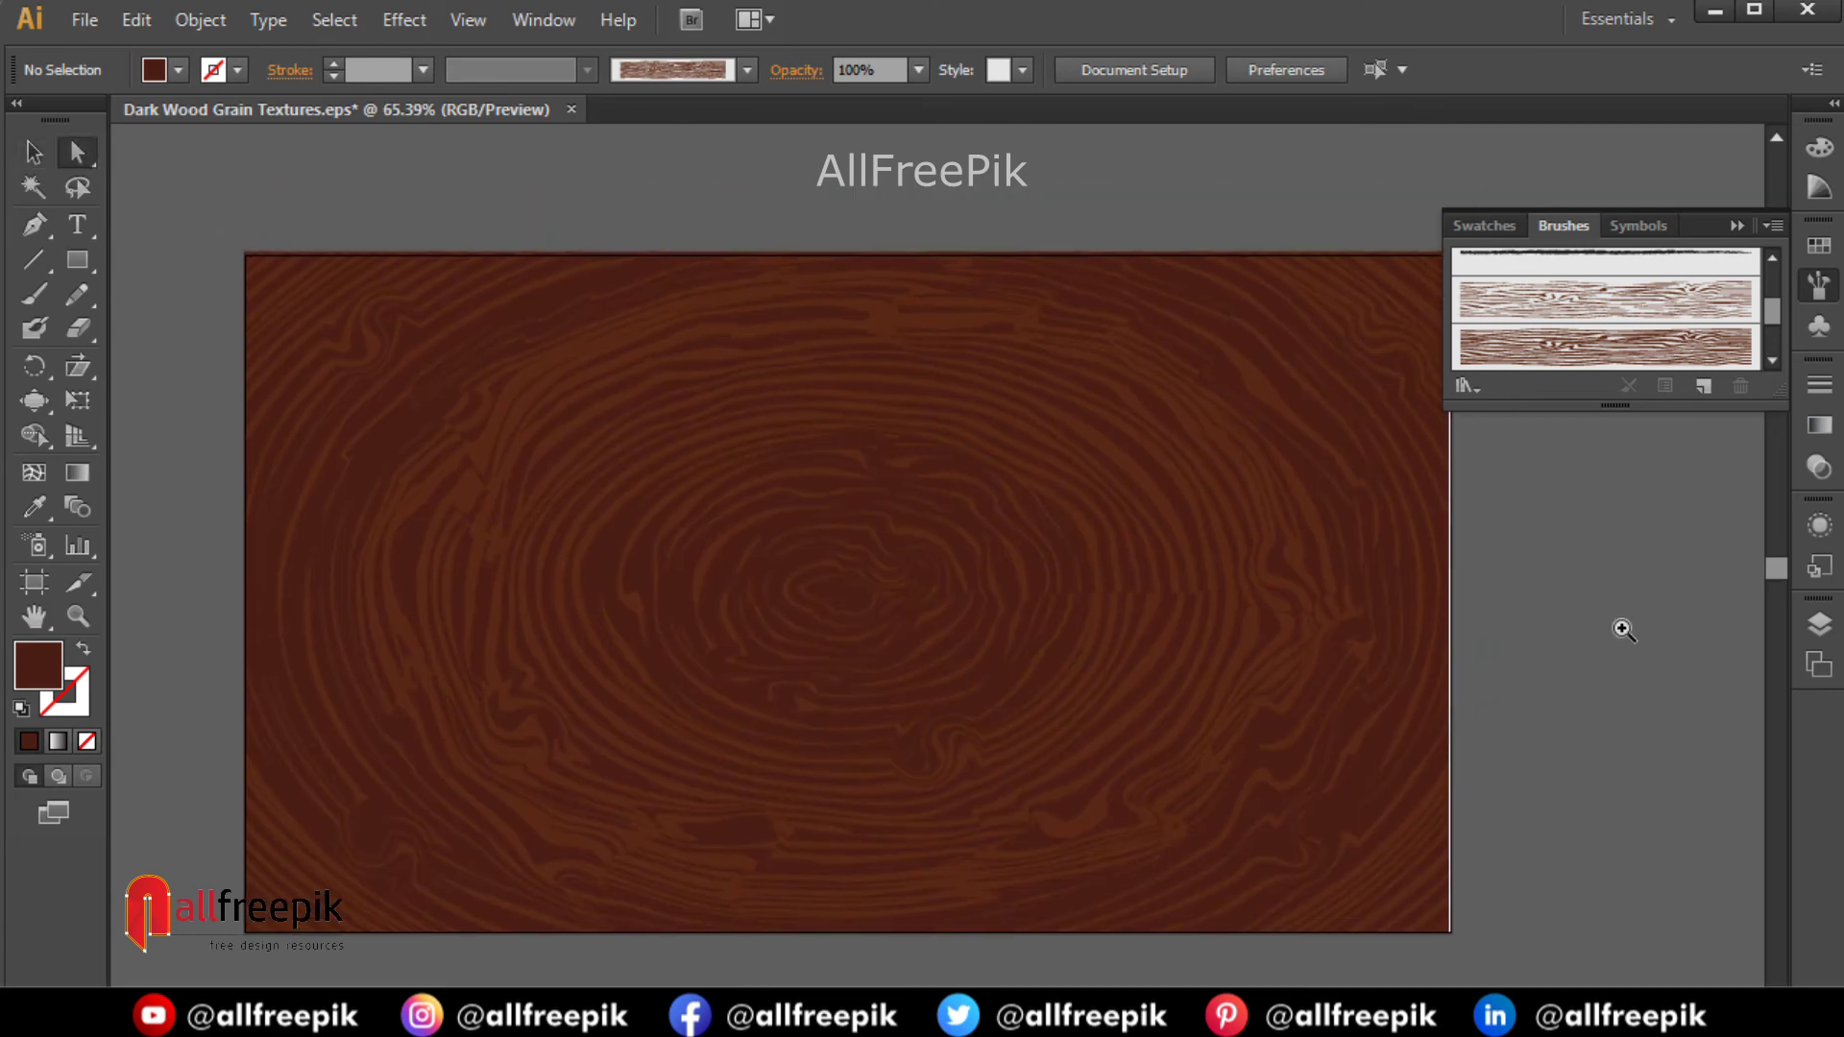
{"action": "left_click_drag", "start_coordinate": [1561, 591], "coordinate": [1421, 741]}
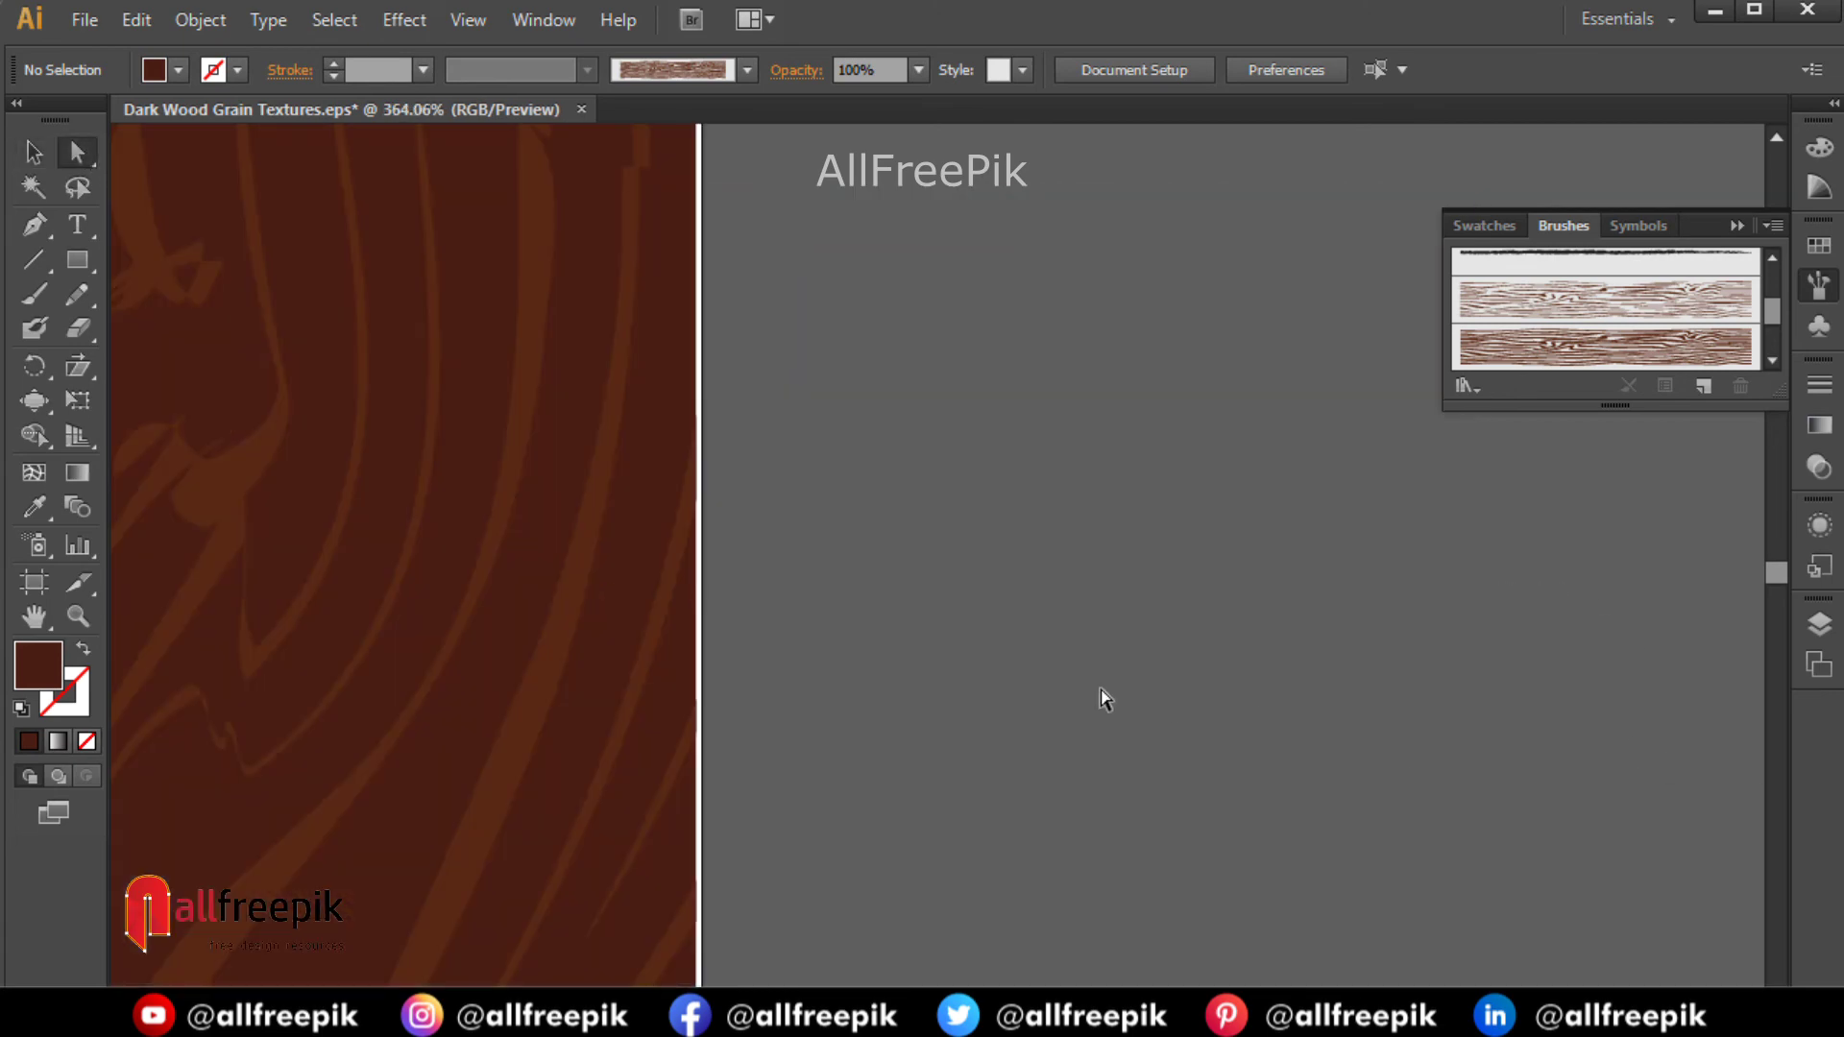
{"action": "left_click", "coordinate": [694, 651]}
{"action": "left_click", "coordinate": [803, 677]}
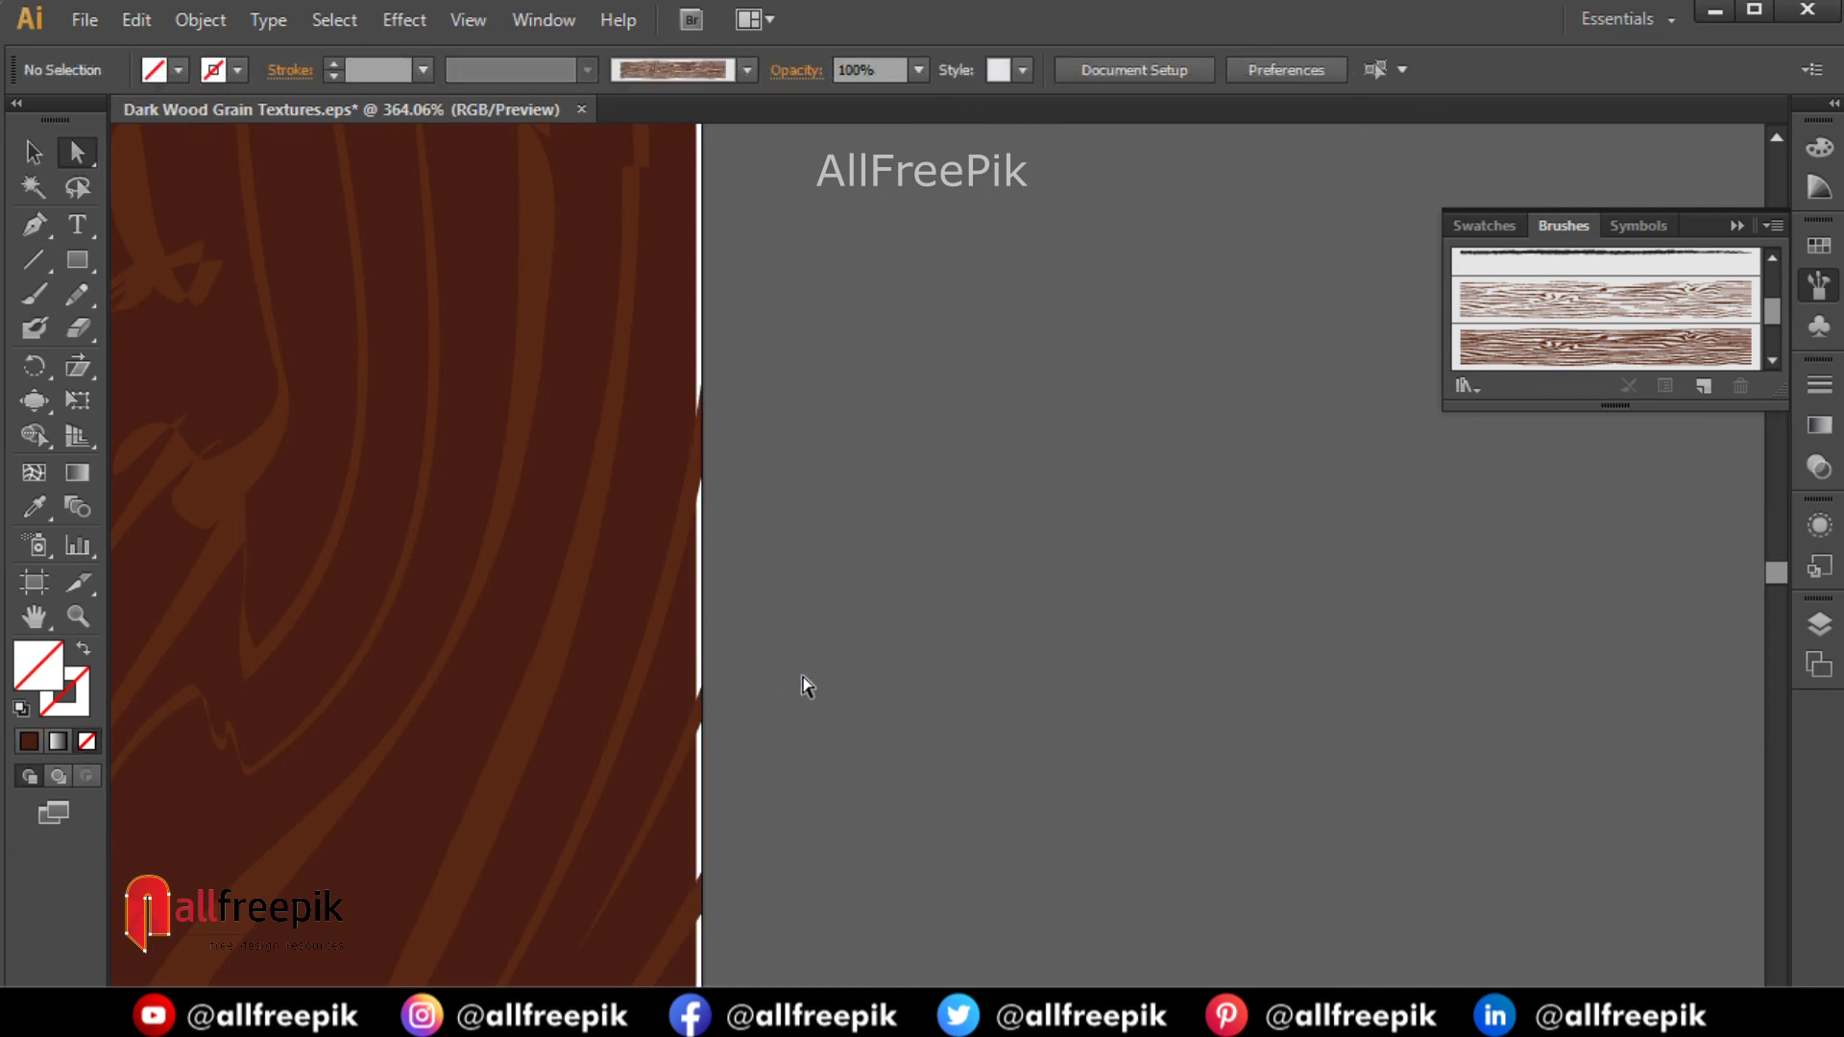
{"action": "left_click_drag", "start_coordinate": [705, 622], "coordinate": [699, 619]}
{"action": "left_click", "coordinate": [832, 666]}
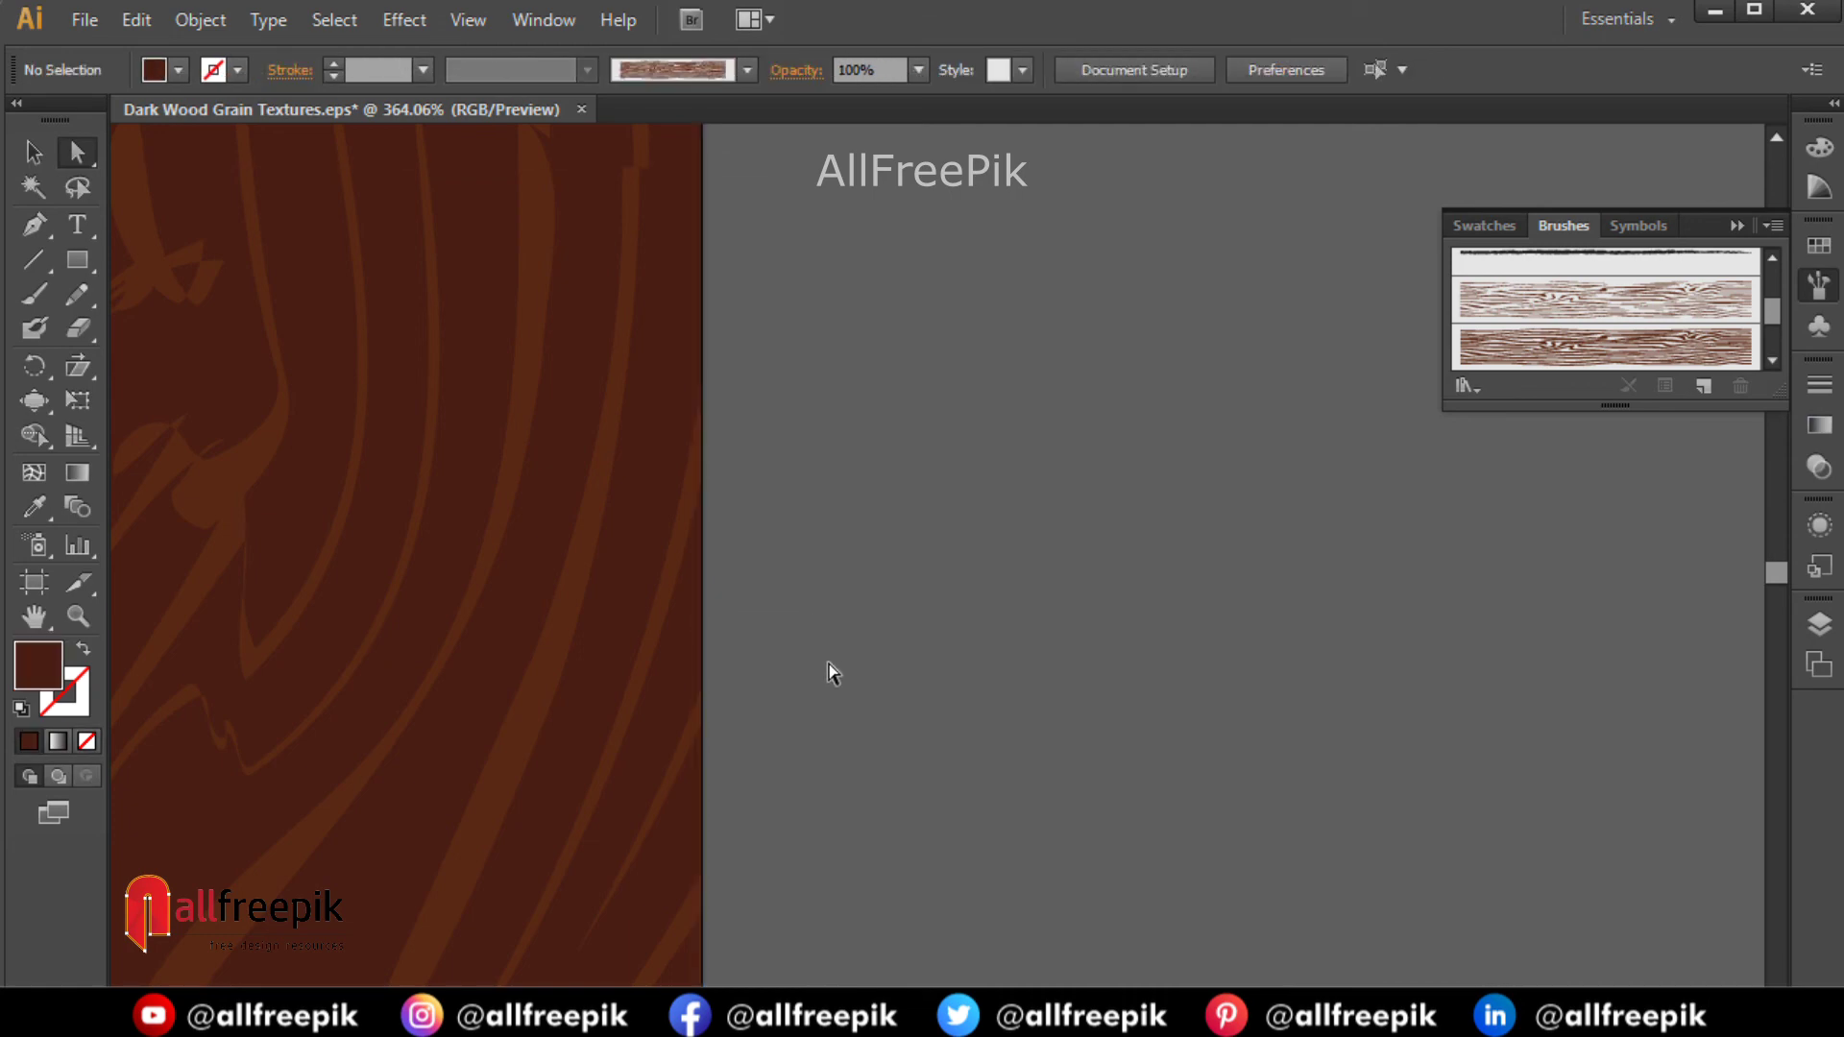
{"action": "key", "text": "ctrl+0"}
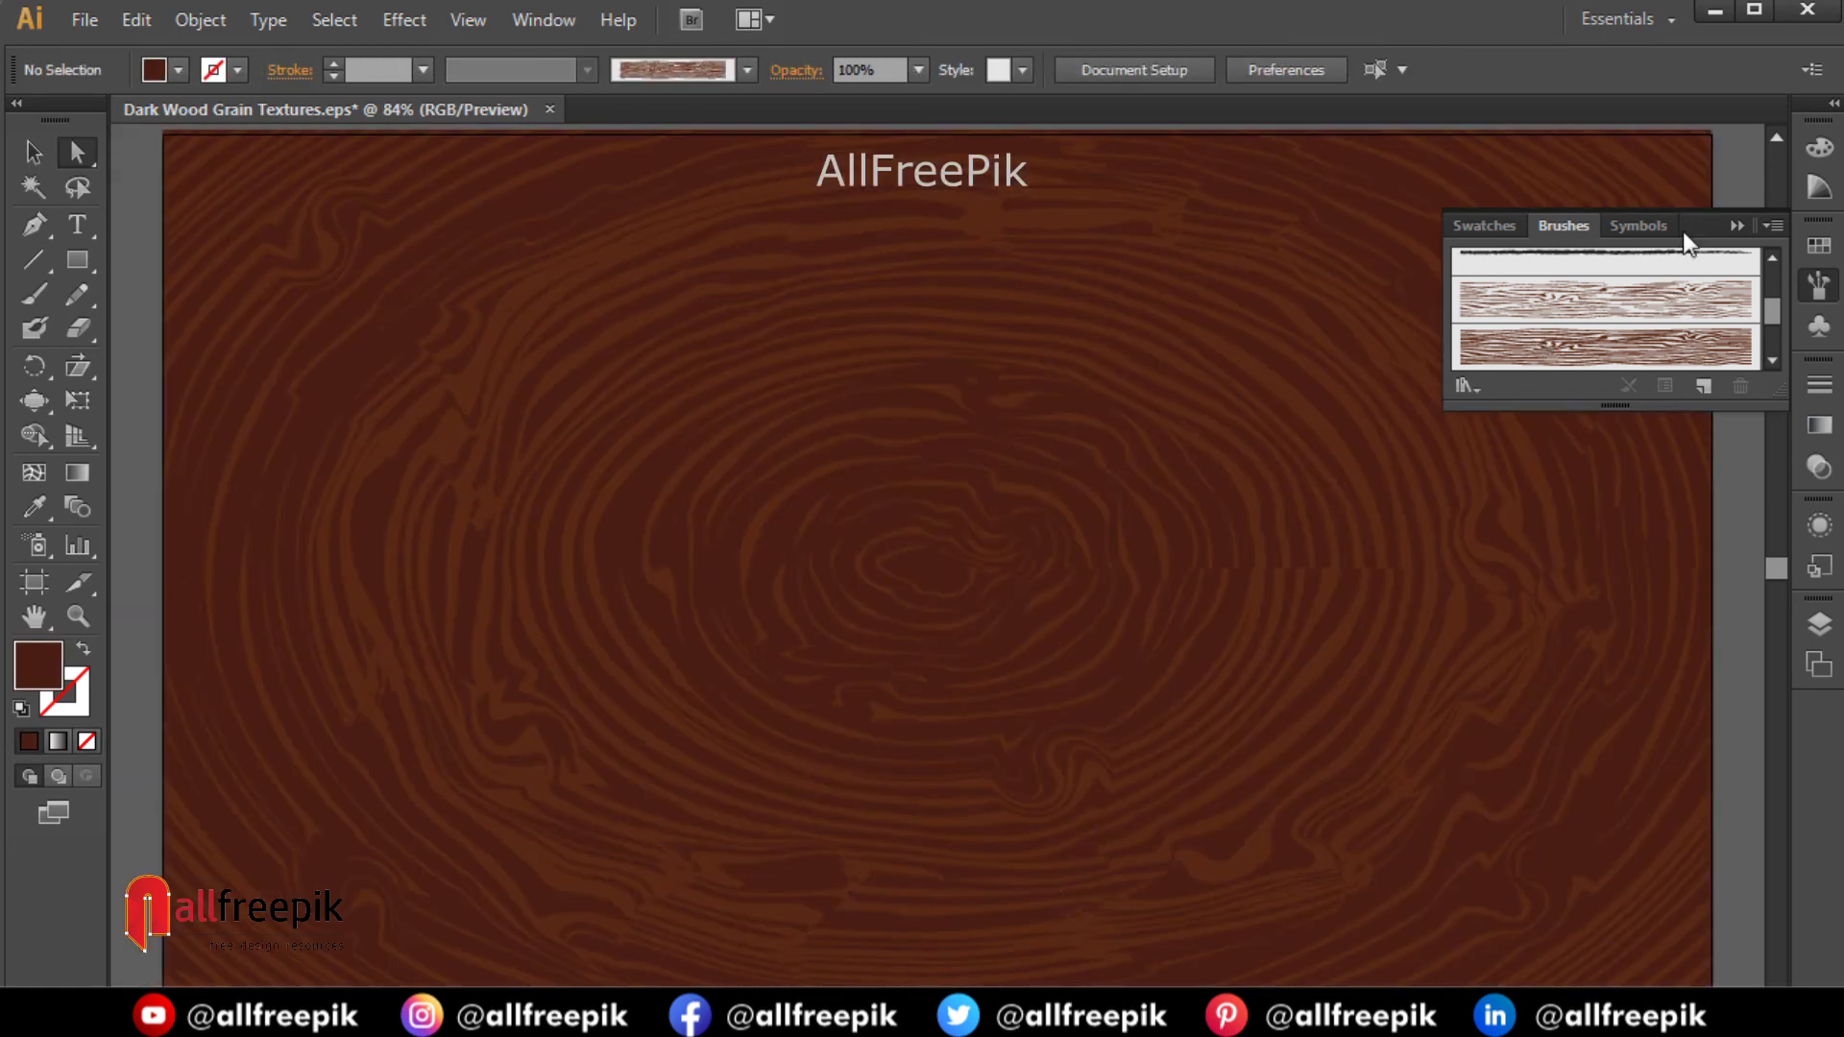
{"action": "left_click", "coordinate": [1736, 225]}
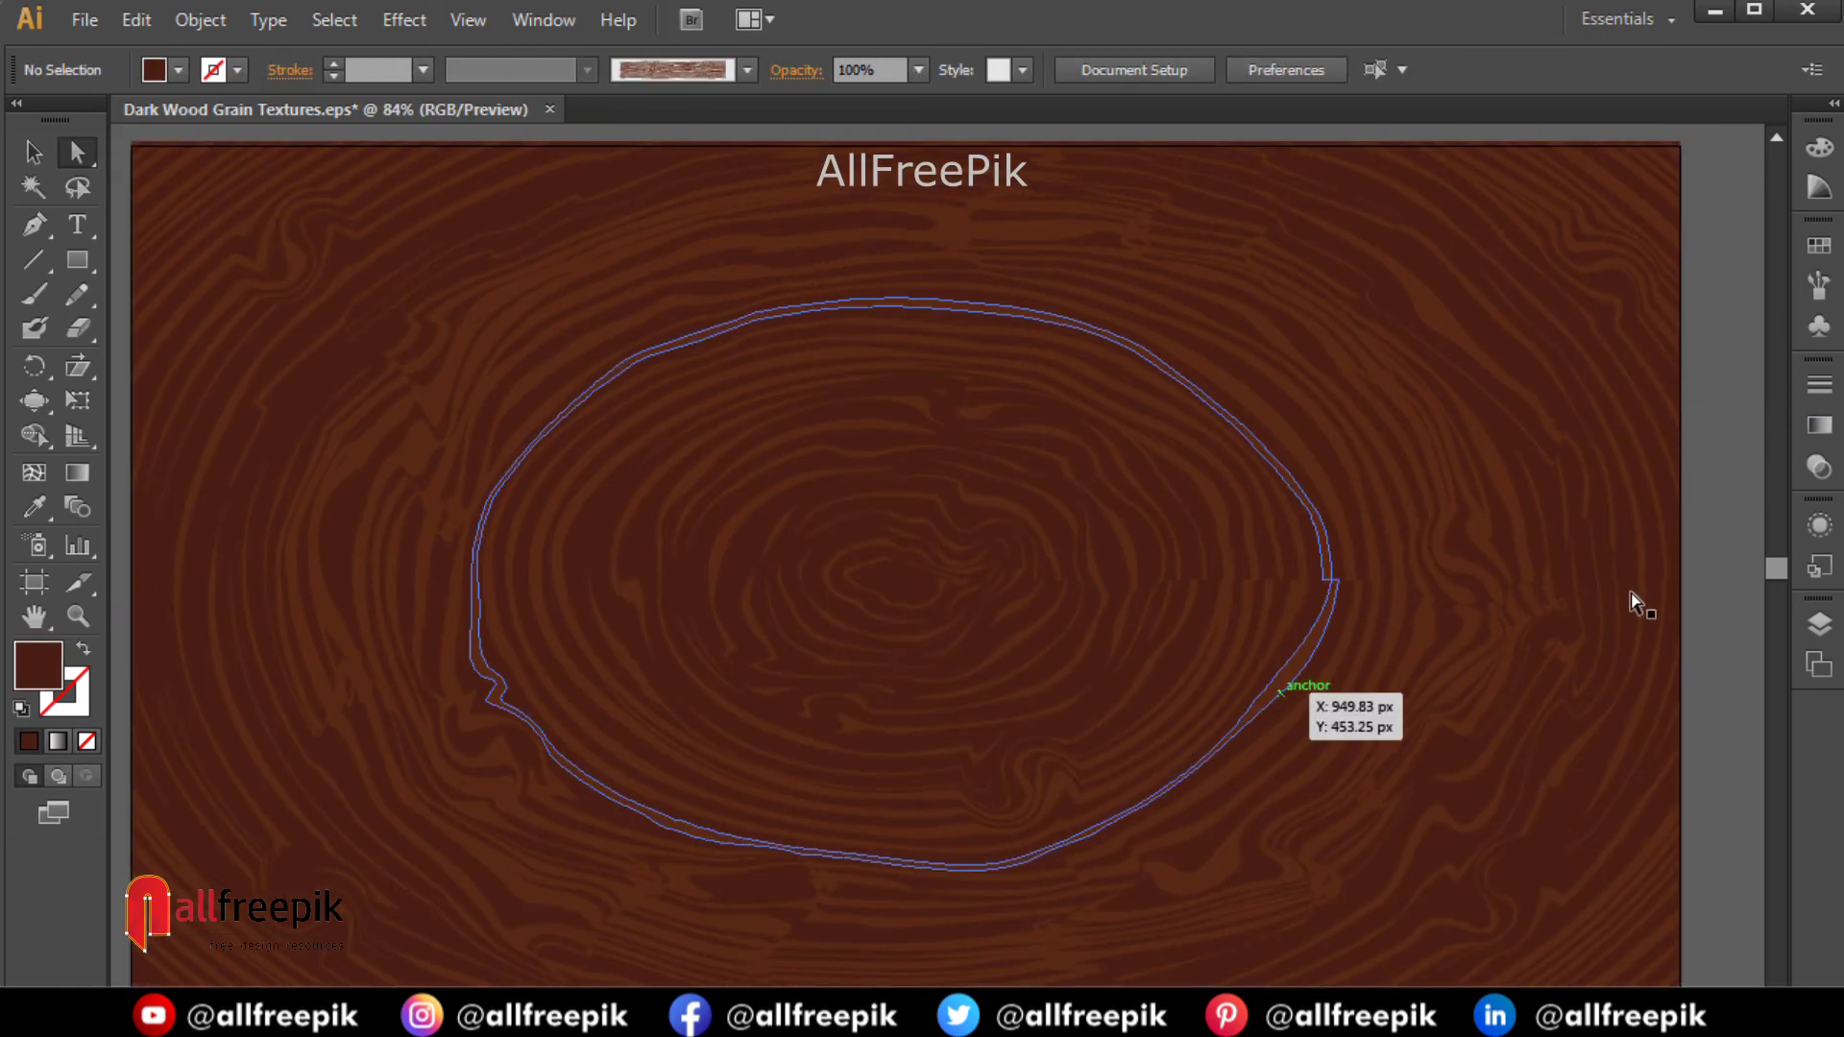